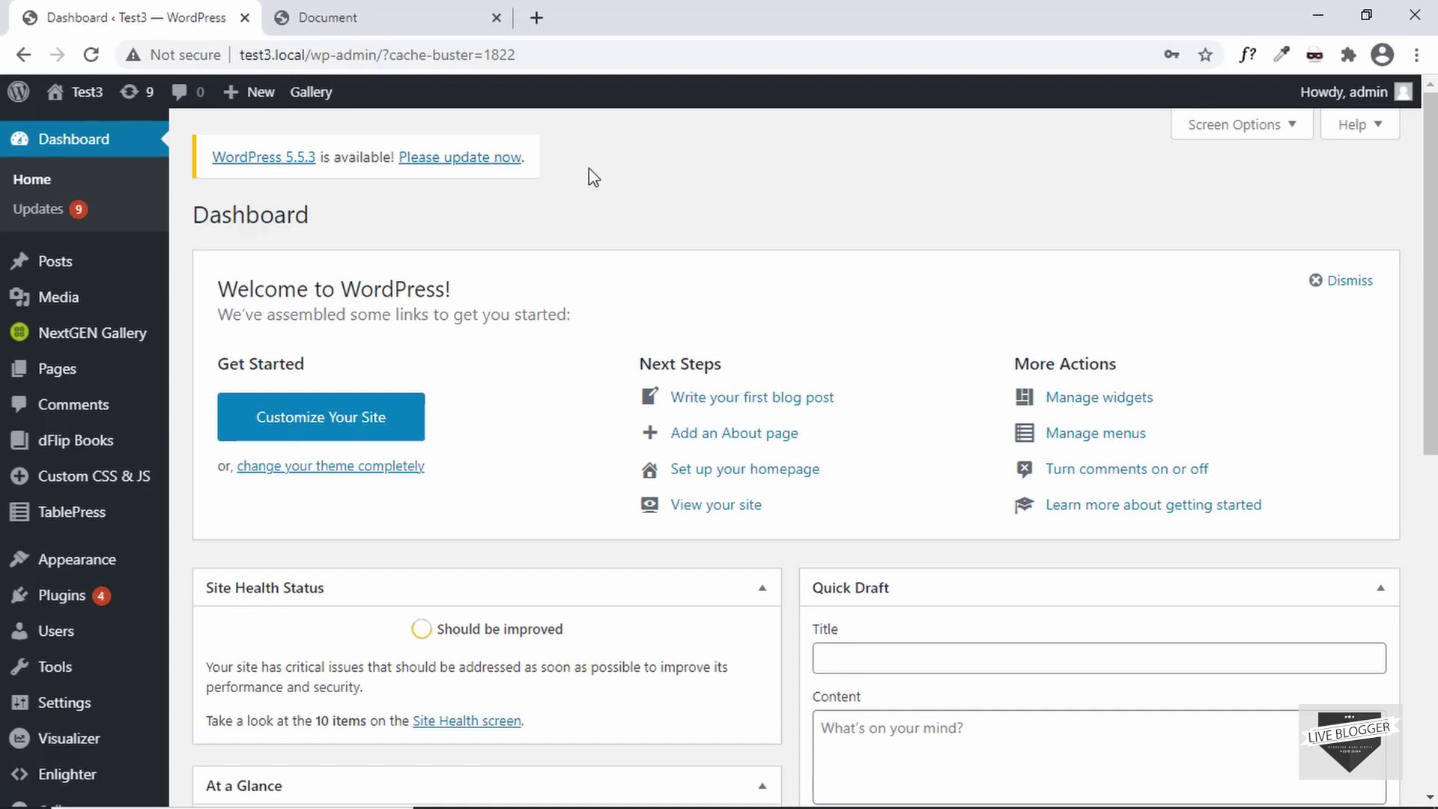
- Examine the dates, headings and text of the sample vertical timeline page down to its last entry, and return to the WordPress dashboard
click(359, 23)
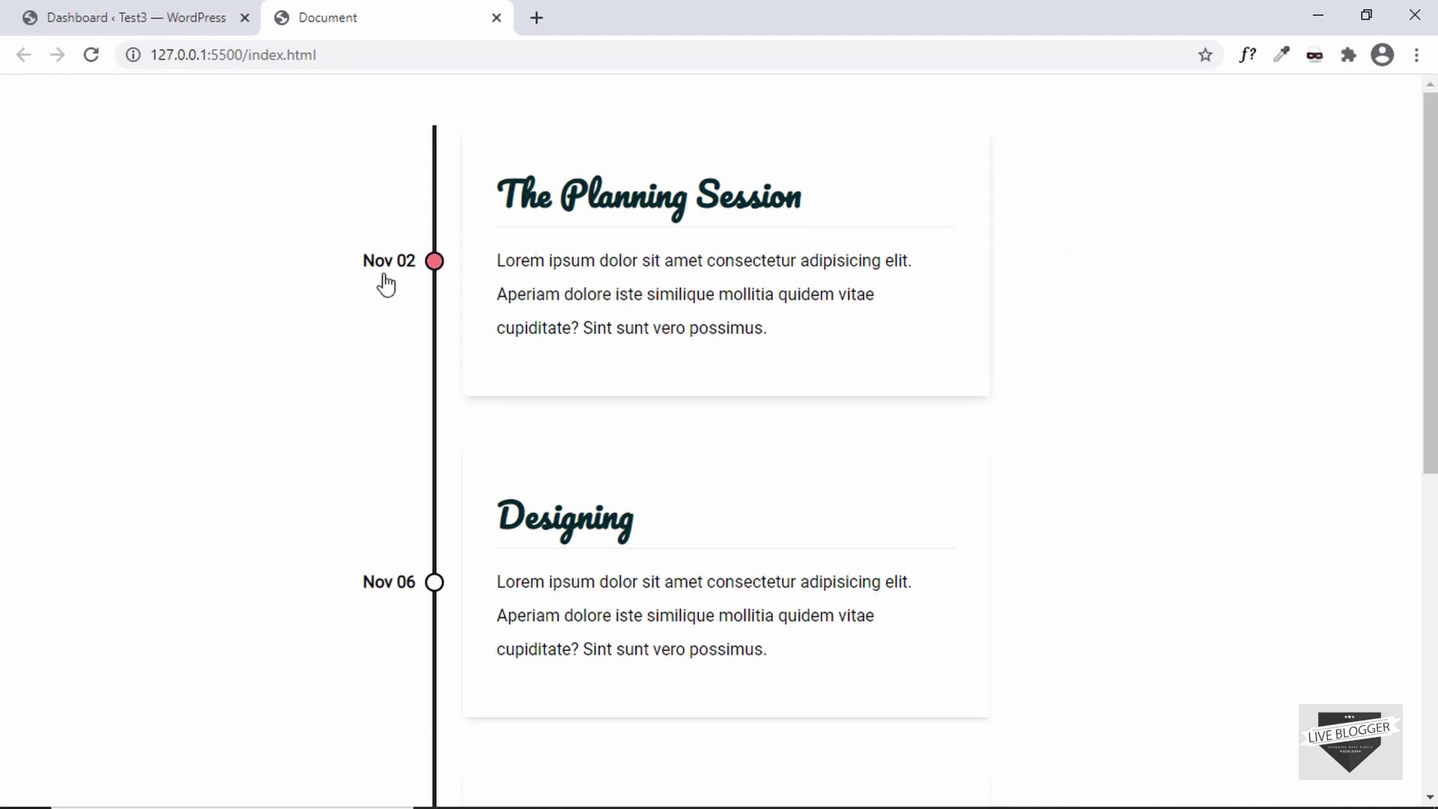
scroll(805, 263, down, 3)
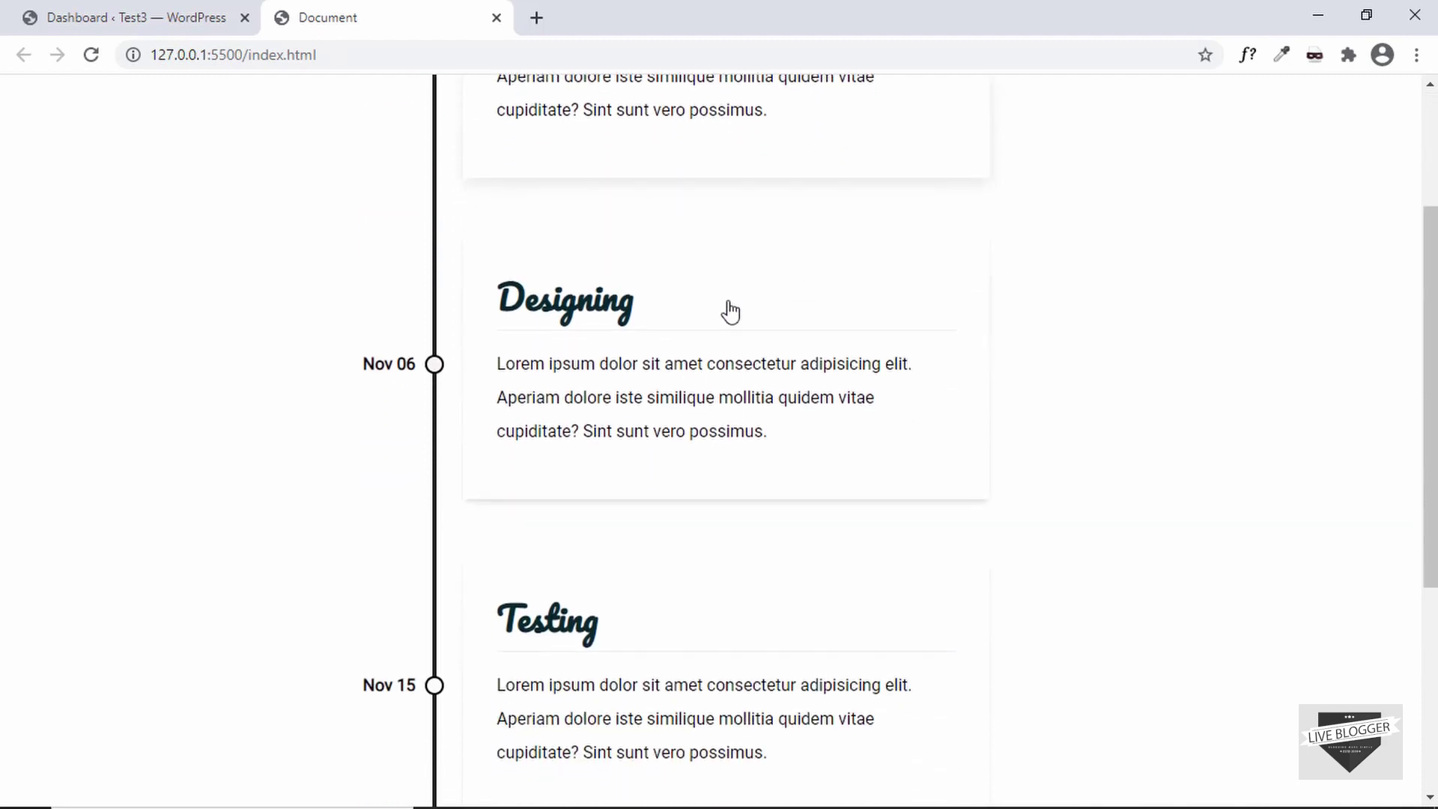
scroll(718, 327, down, 1)
scroll(655, 353, down, 4)
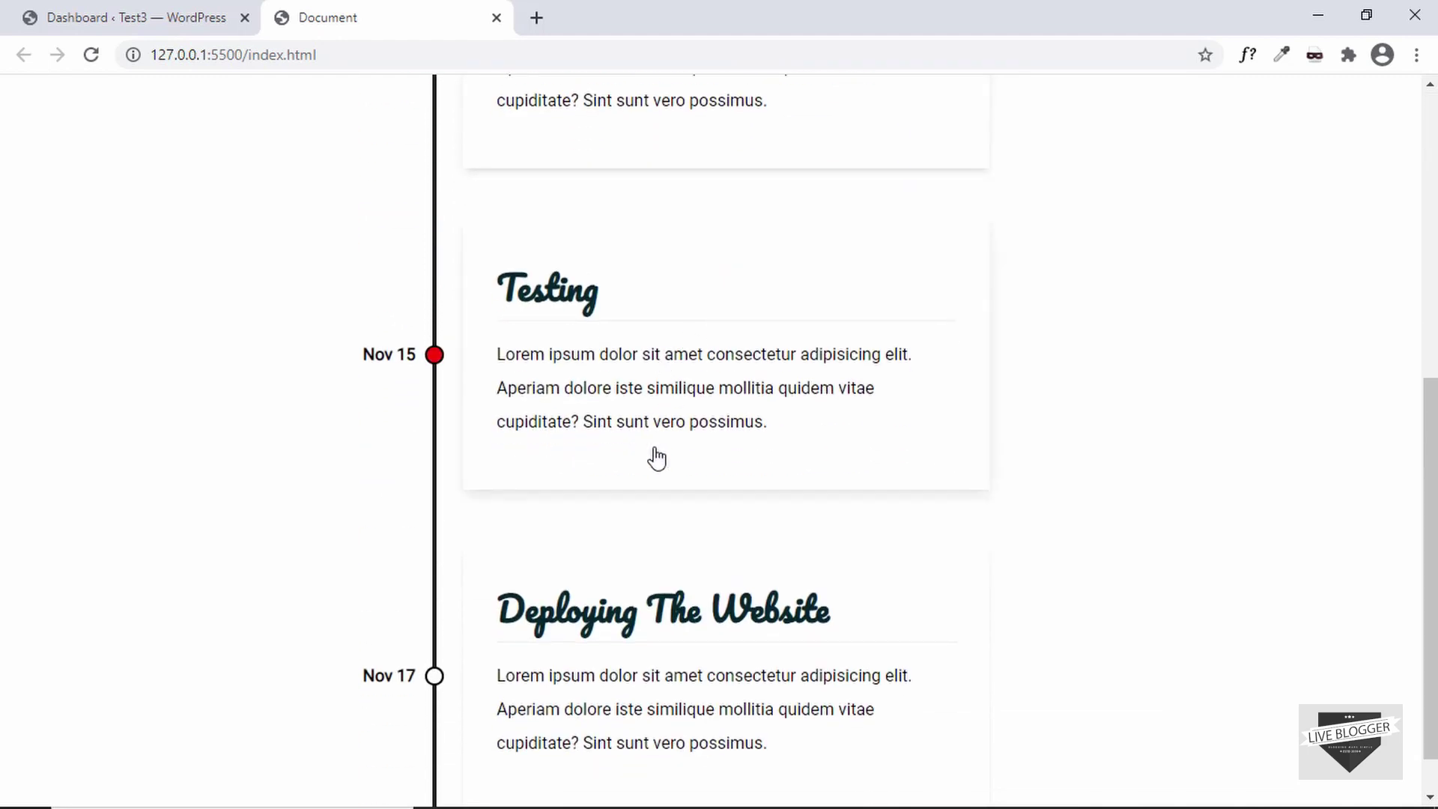
scroll(654, 456, down, 1)
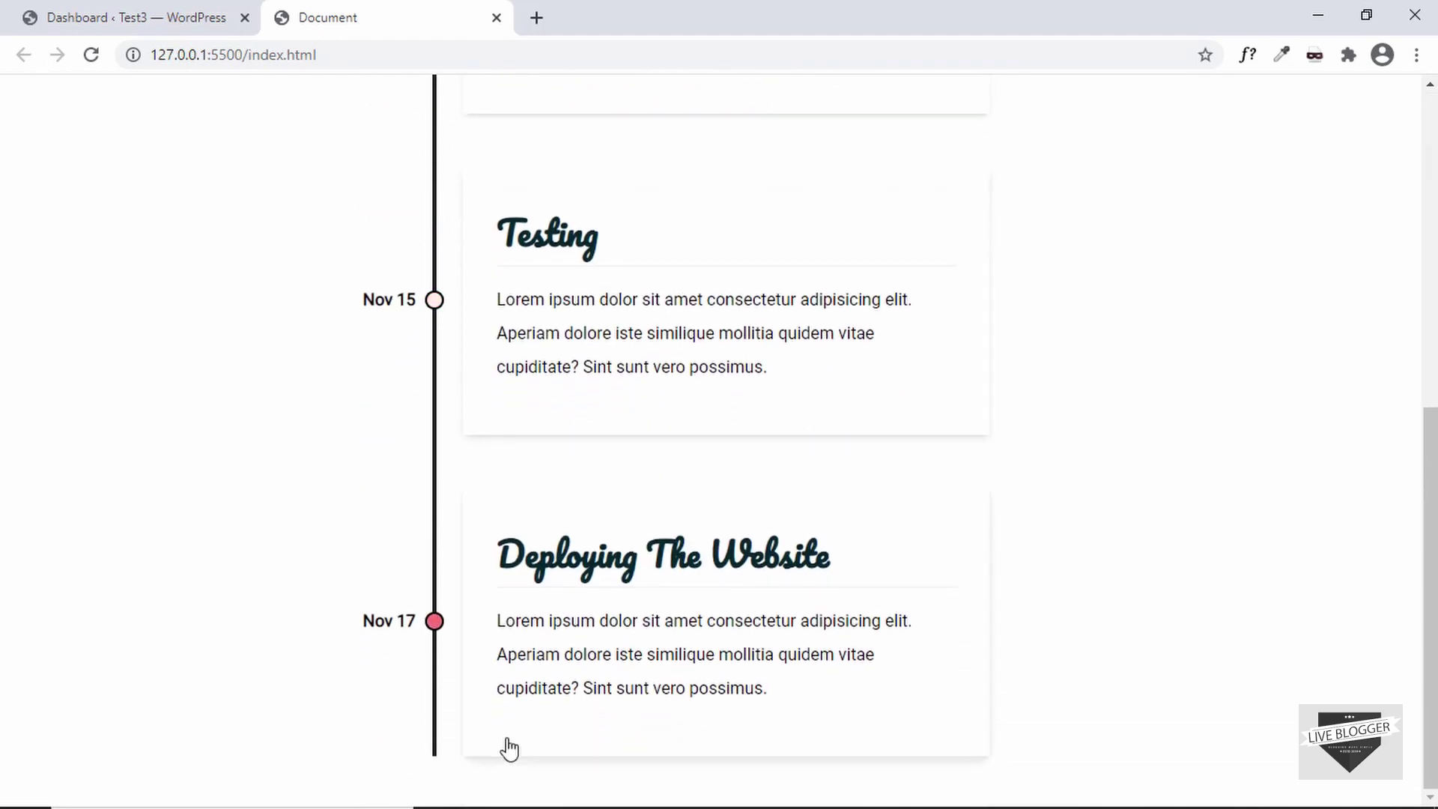
scroll(709, 542, up, 4)
scroll(709, 542, up, 4)
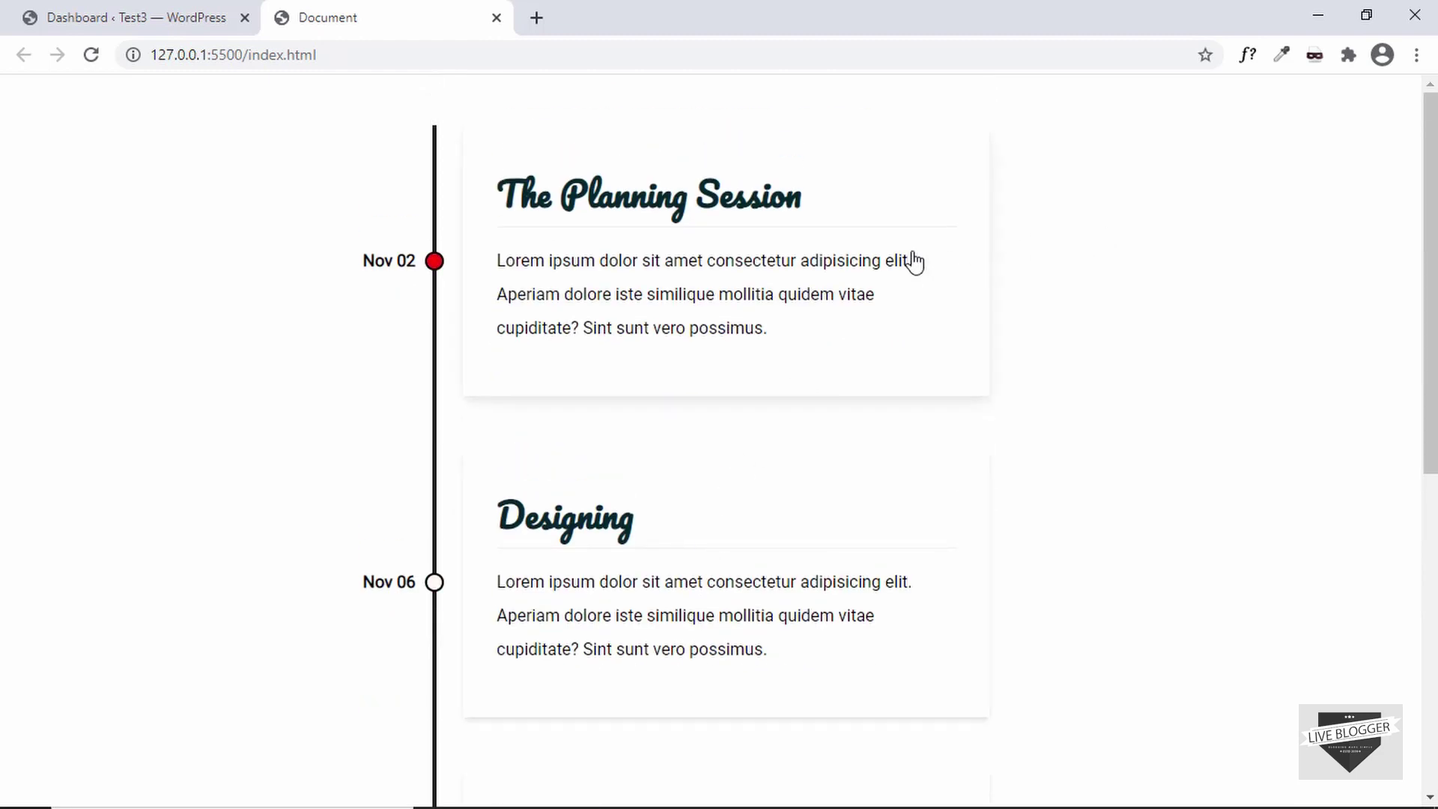
click(135, 17)
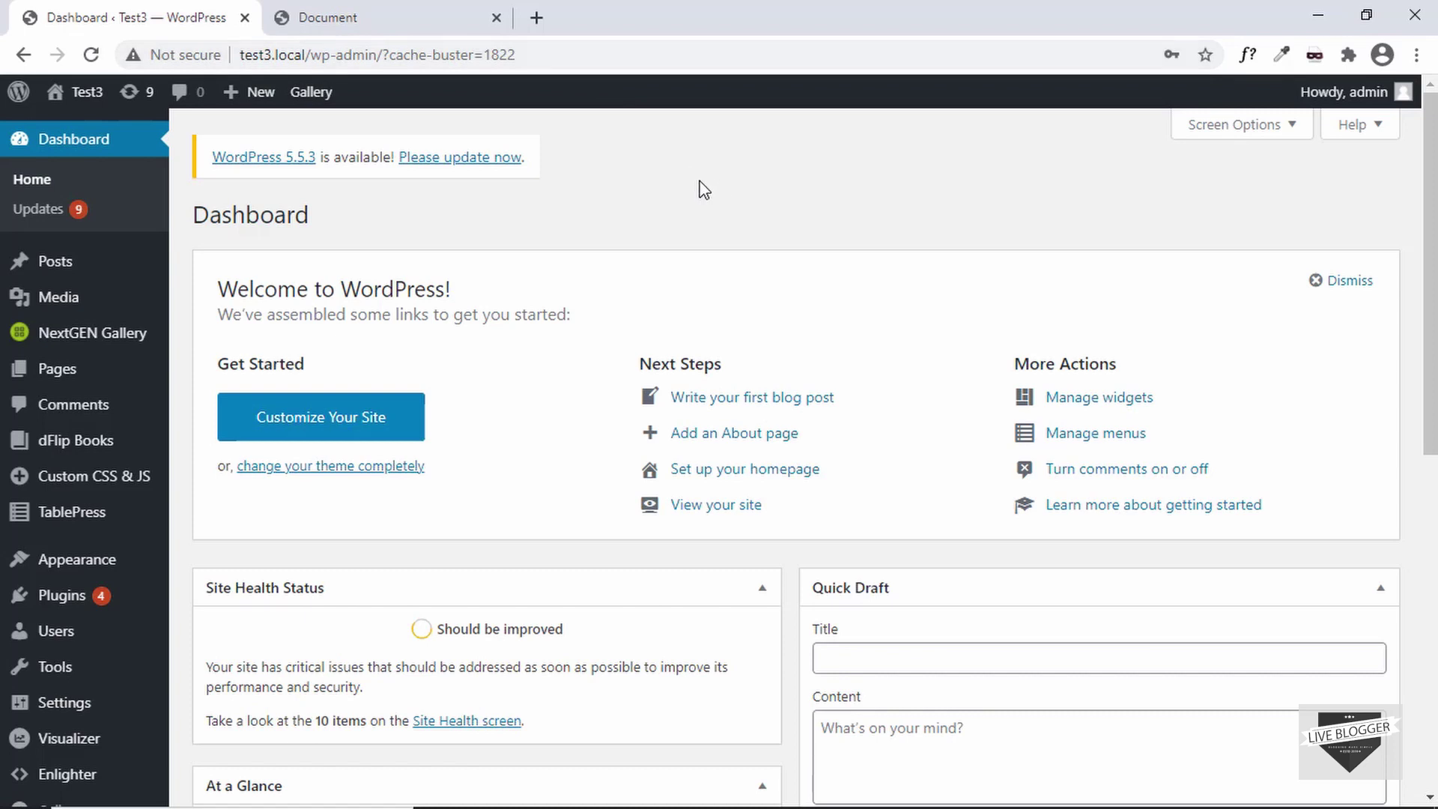
click(348, 30)
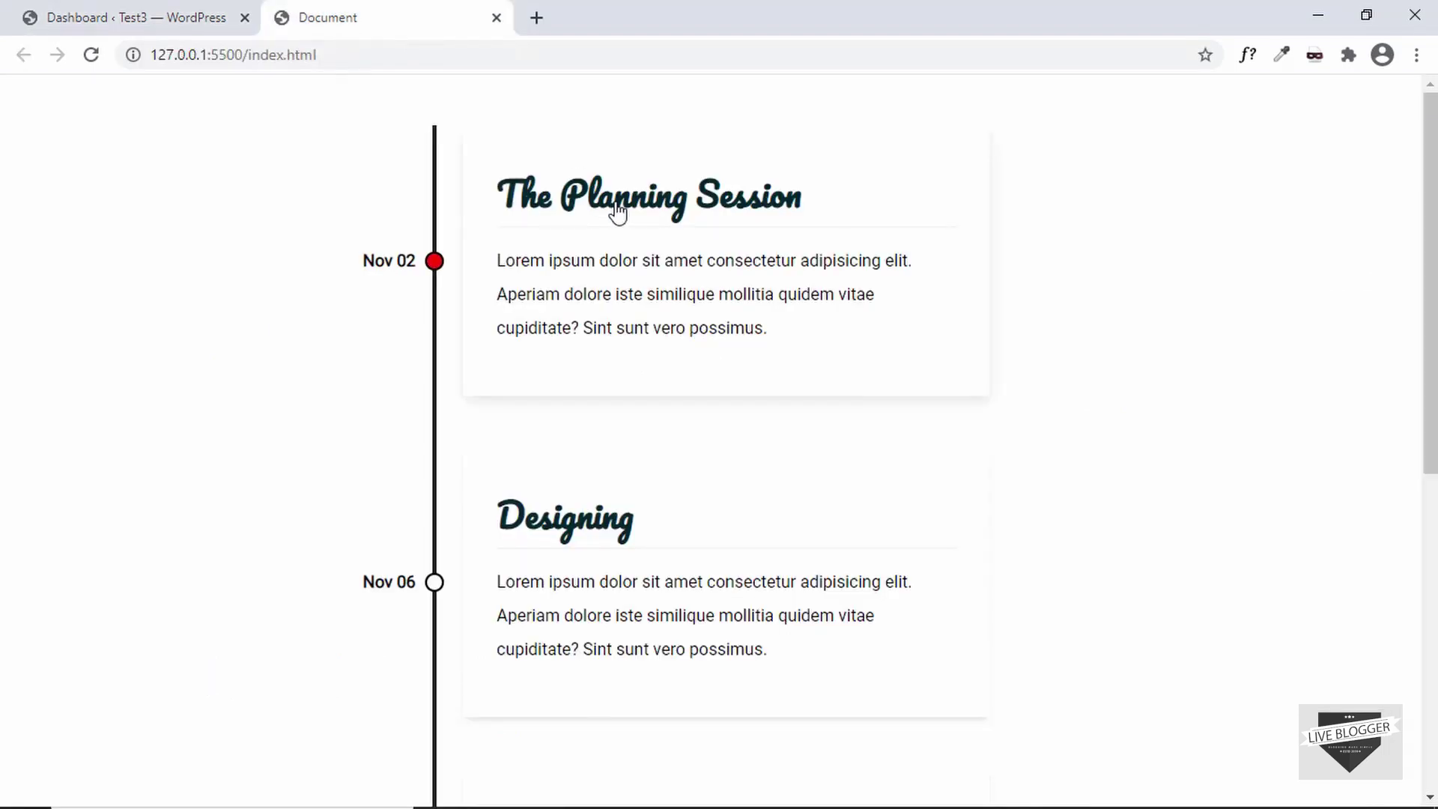
click(159, 22)
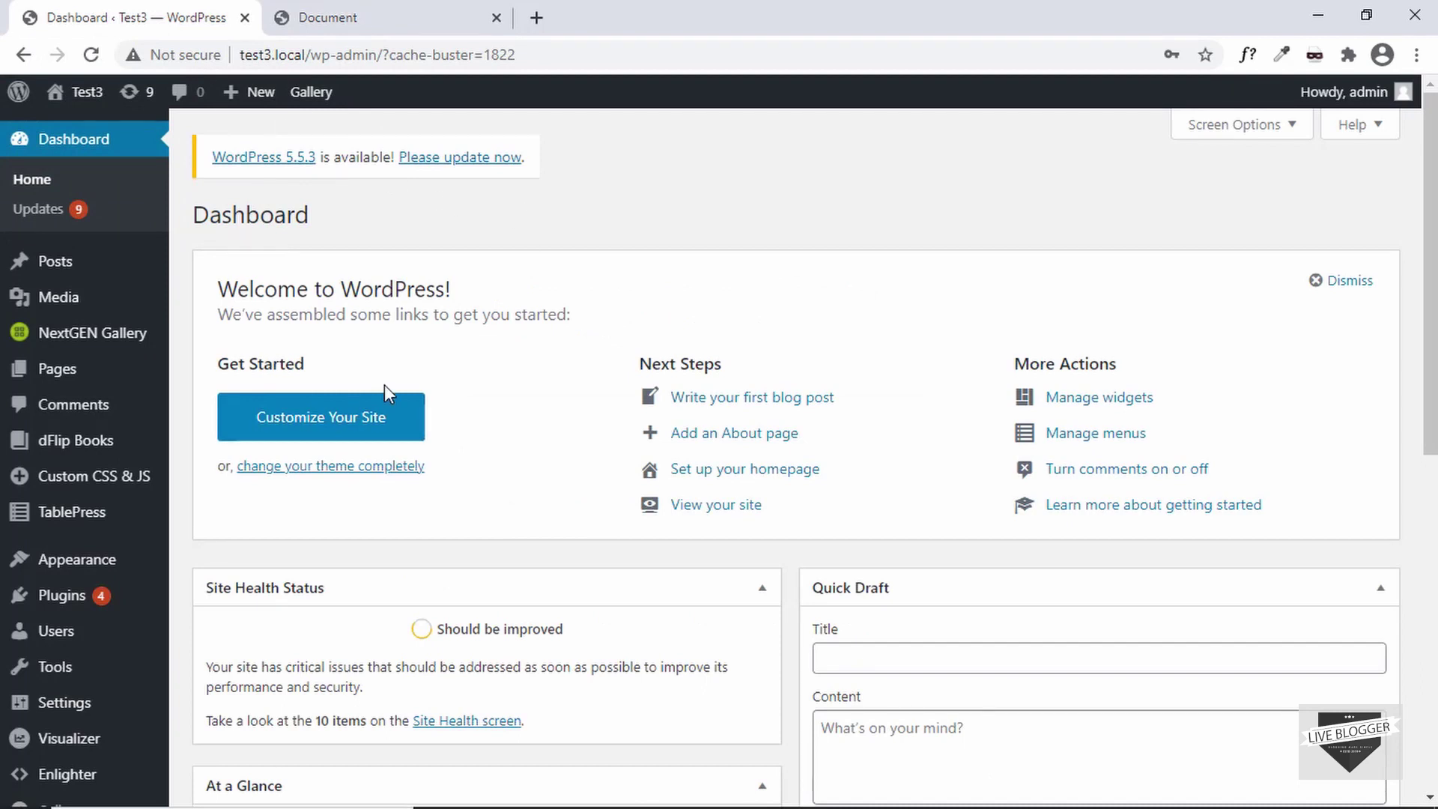
- Search the new plugins for "cool timeline", and install and activate the Cool Timeline plugin
mouse_move(101, 610)
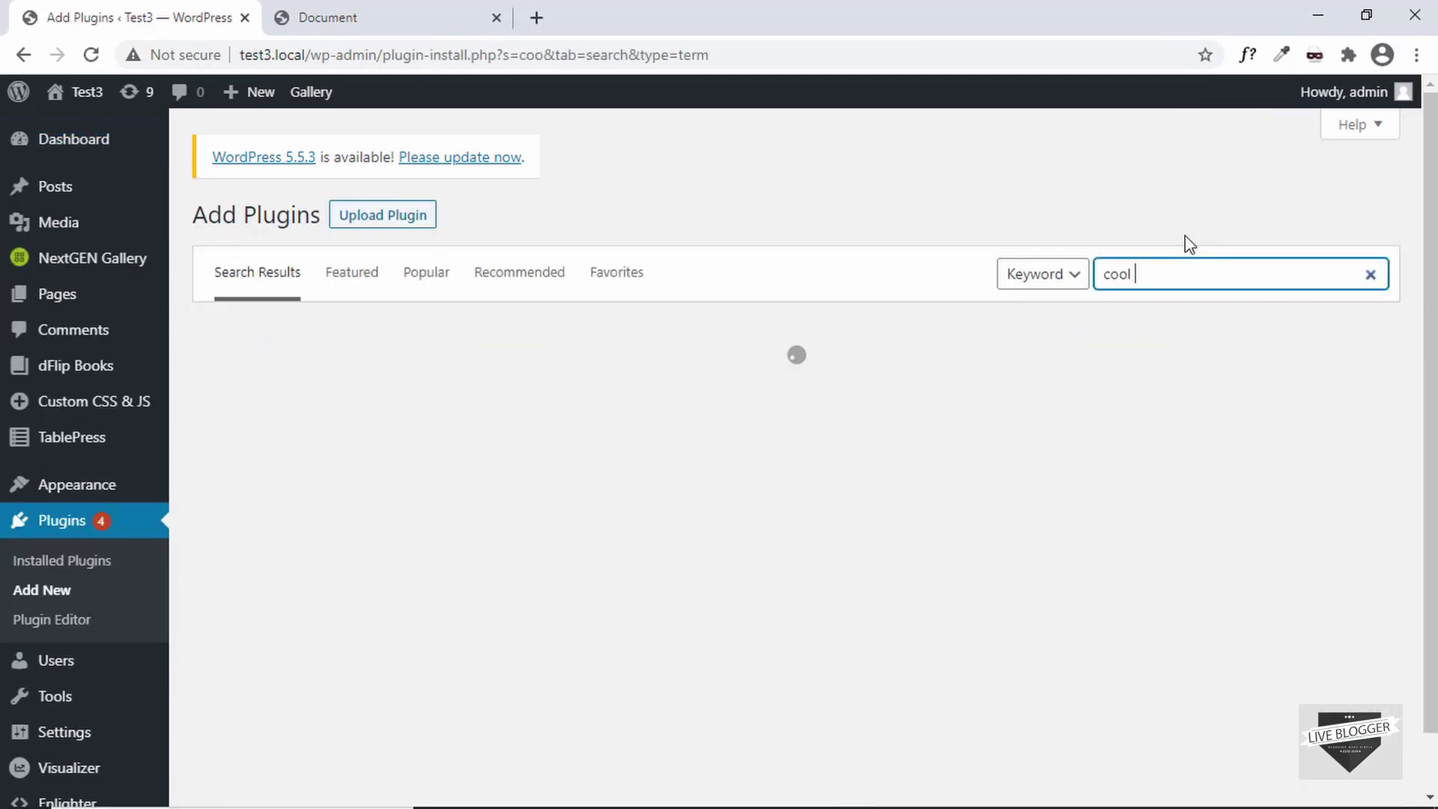
text(timeline)
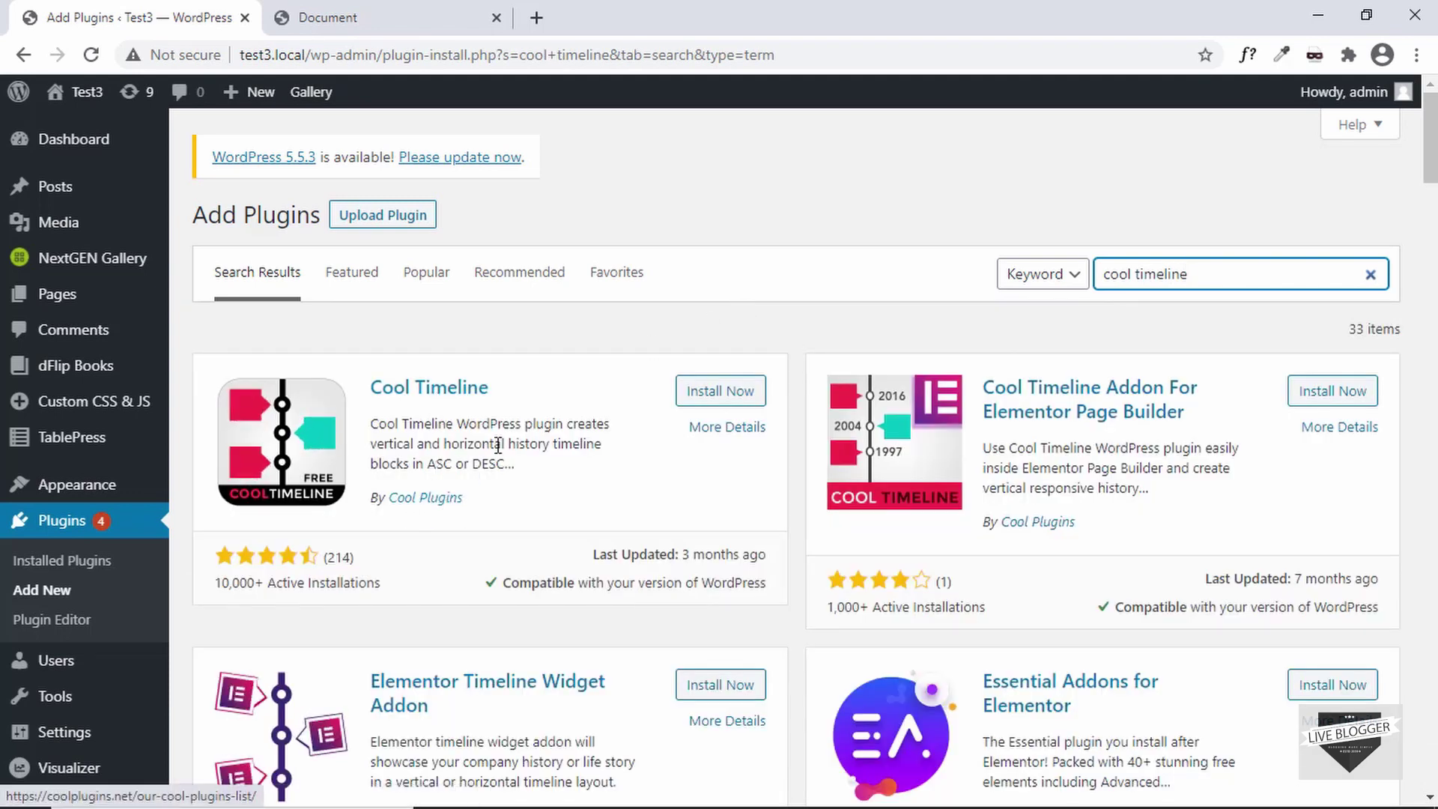
click(707, 397)
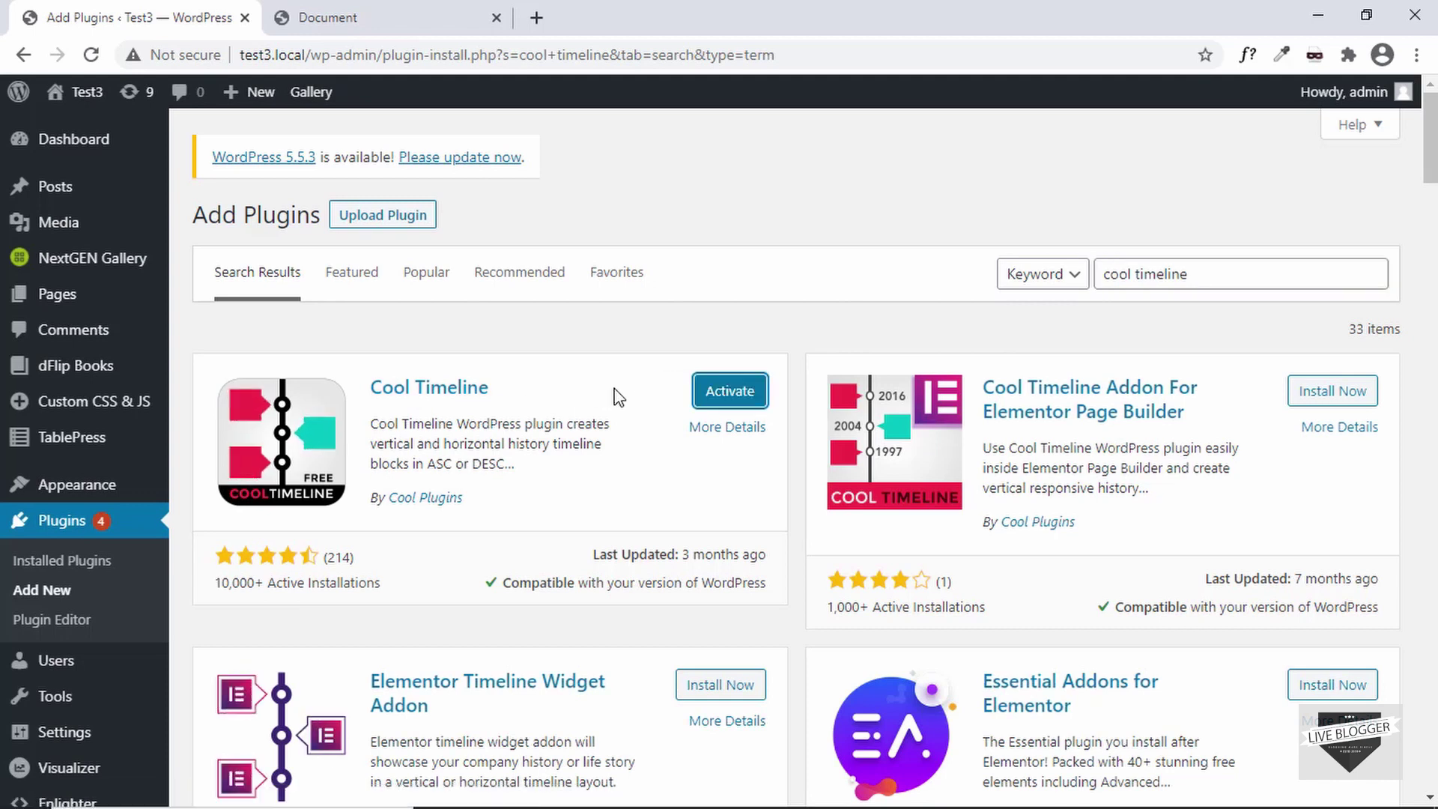
click(728, 397)
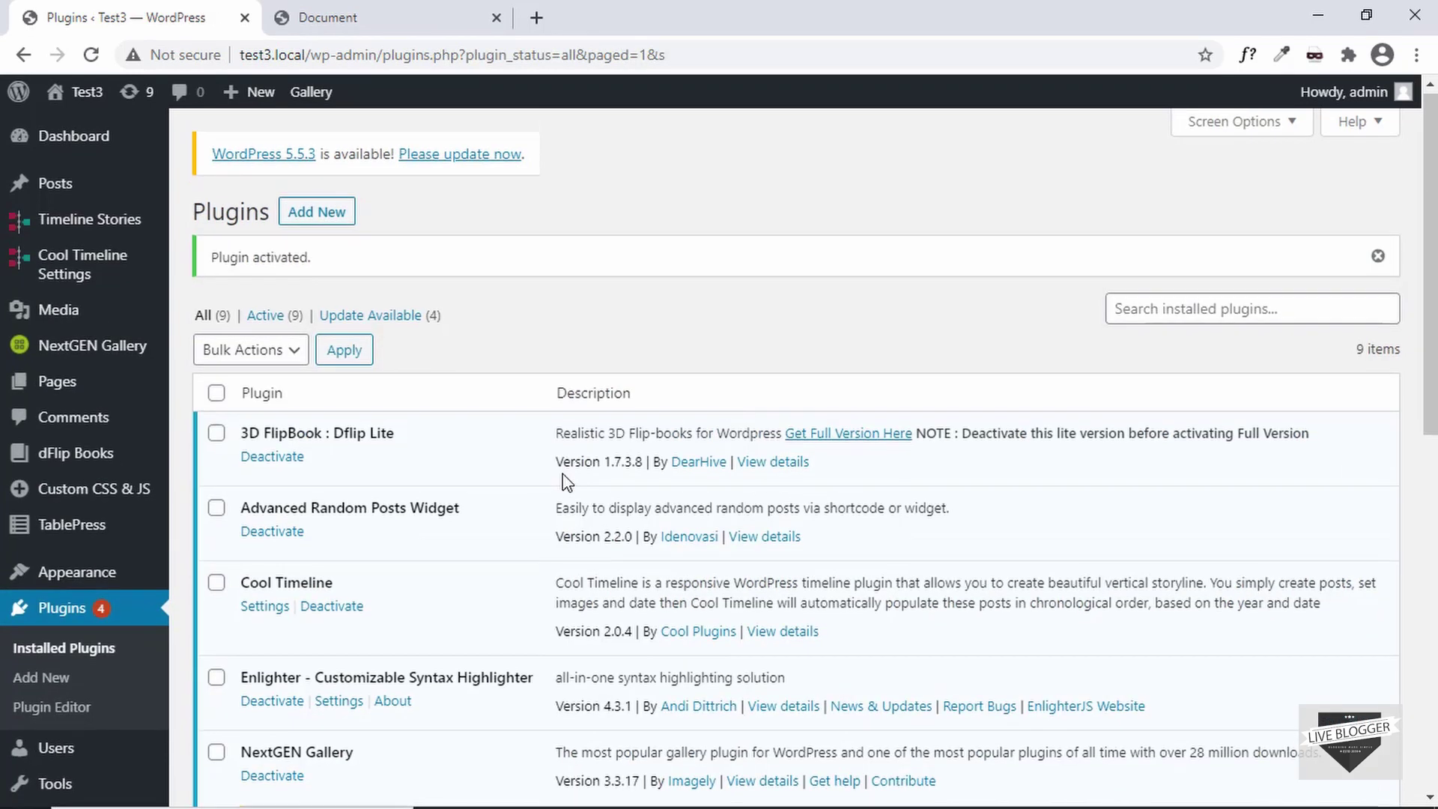
scroll(358, 510, down, 1)
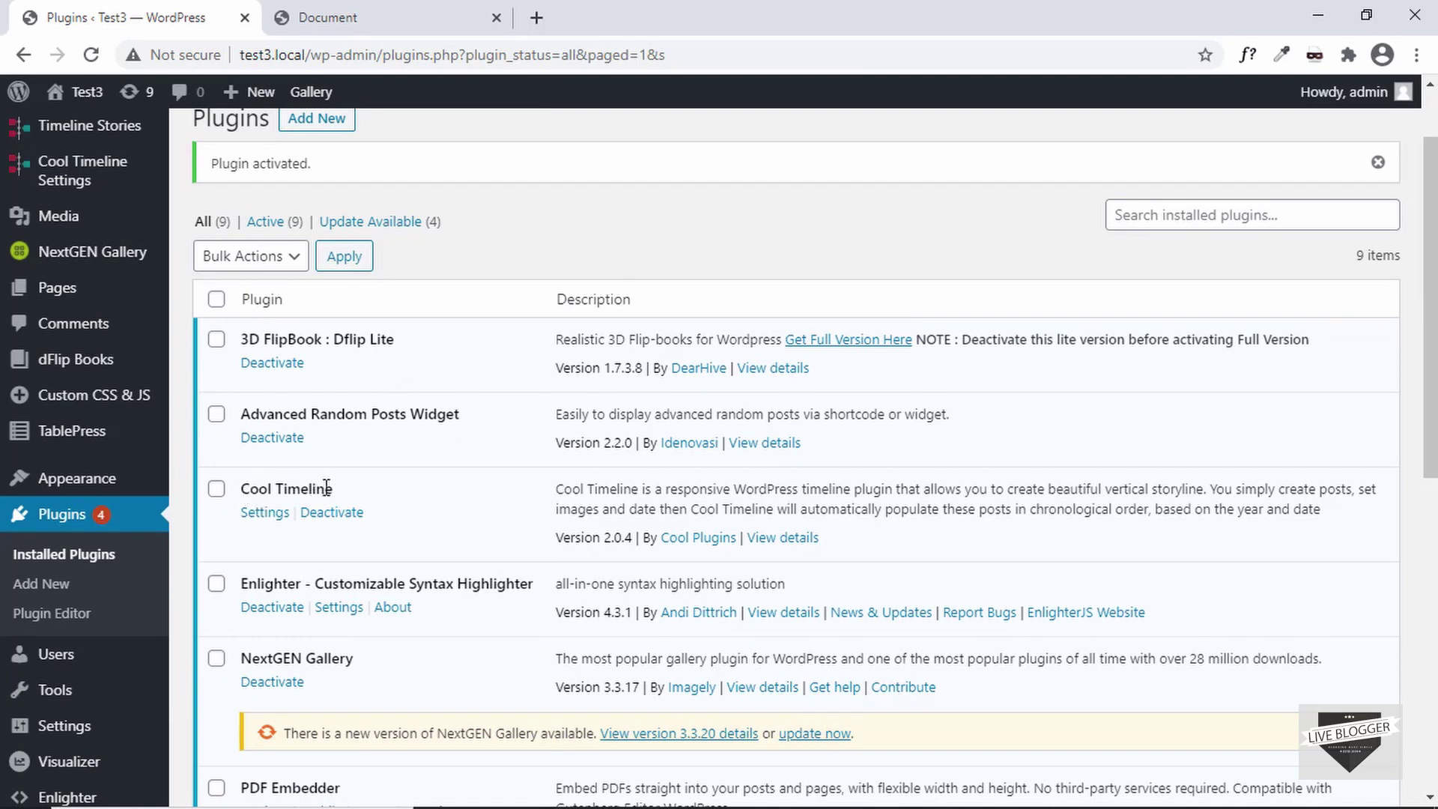
scroll(417, 498, up, 1)
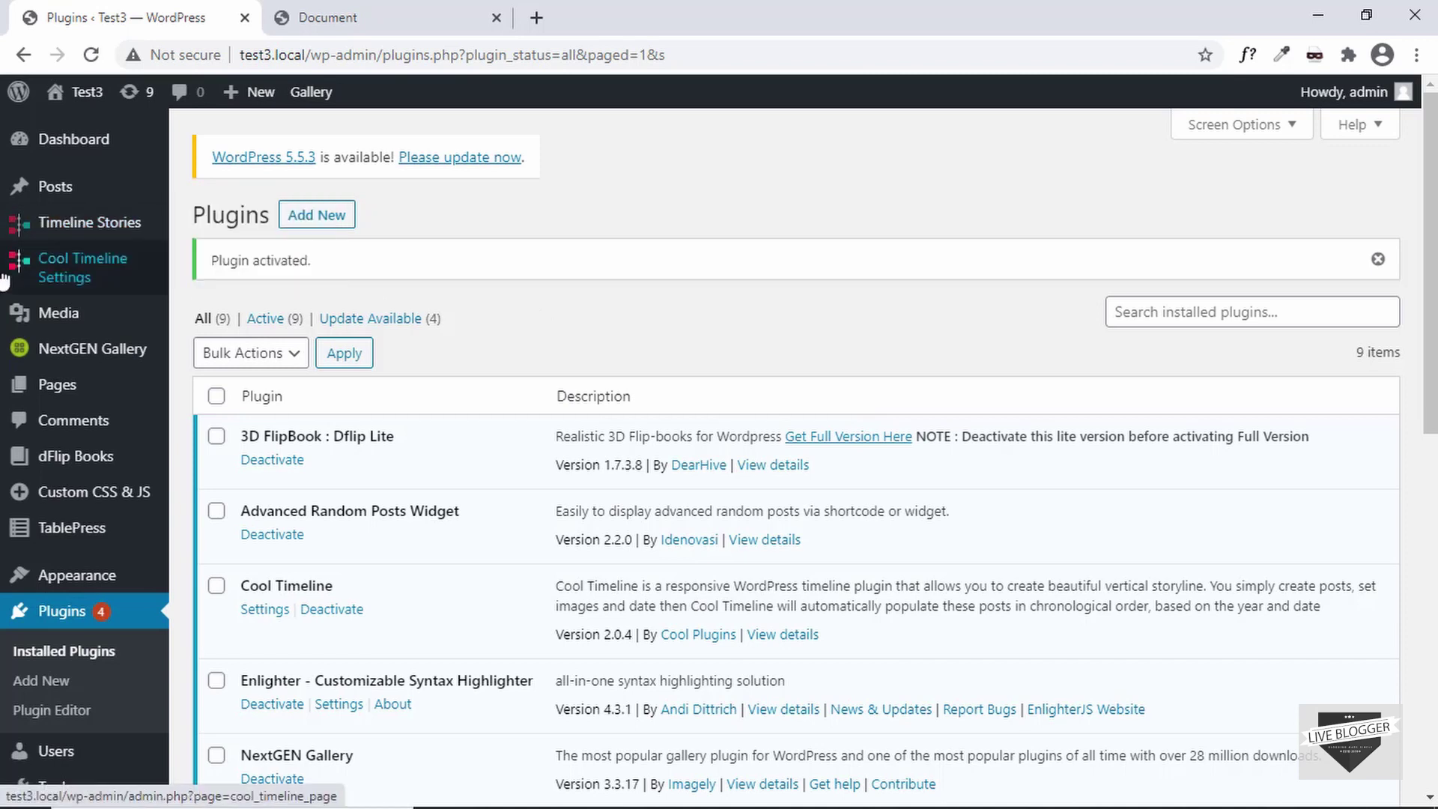
- Open the list of all Timeline Stories and compare it with the entries on the sample timeline page
mouse_move(65, 241)
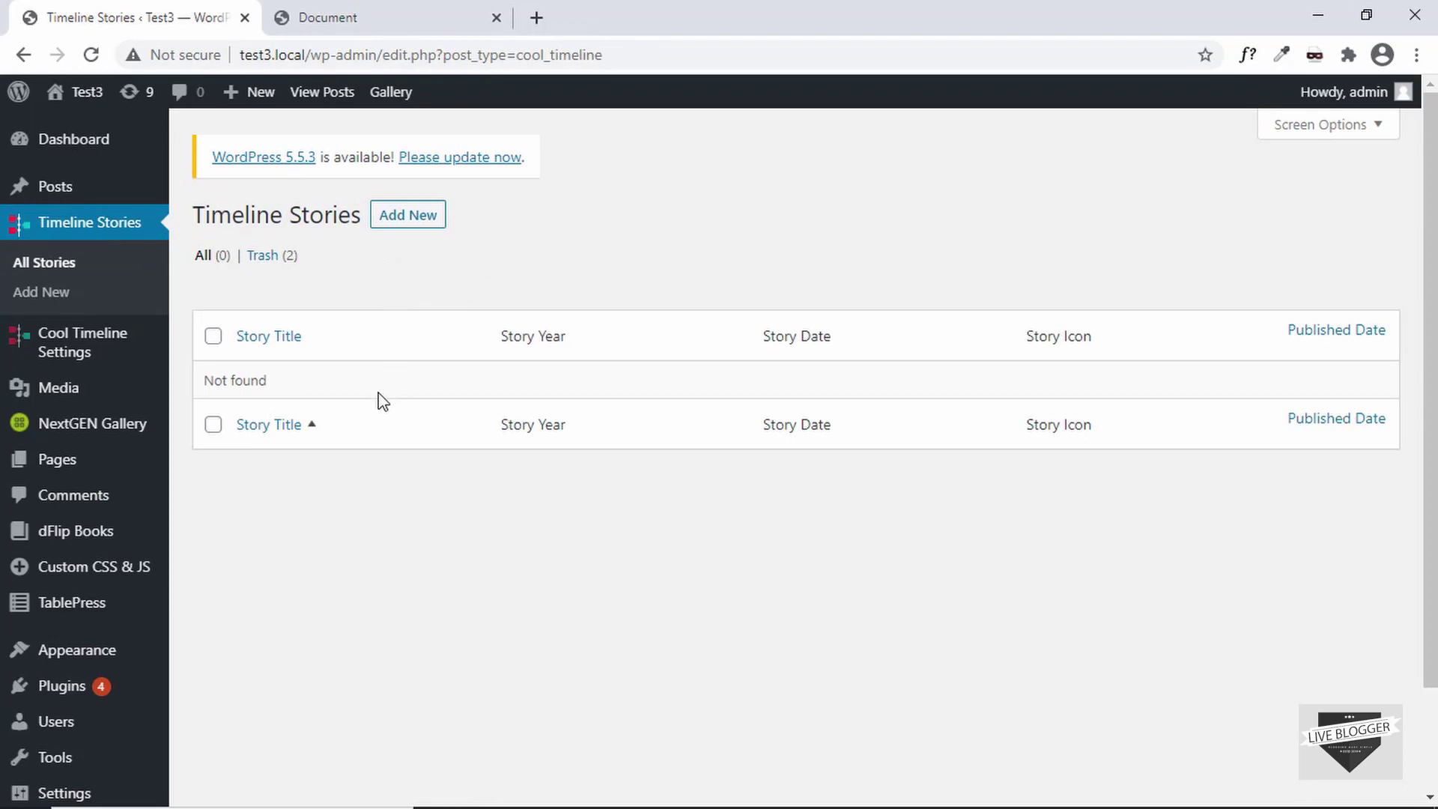
click(419, 9)
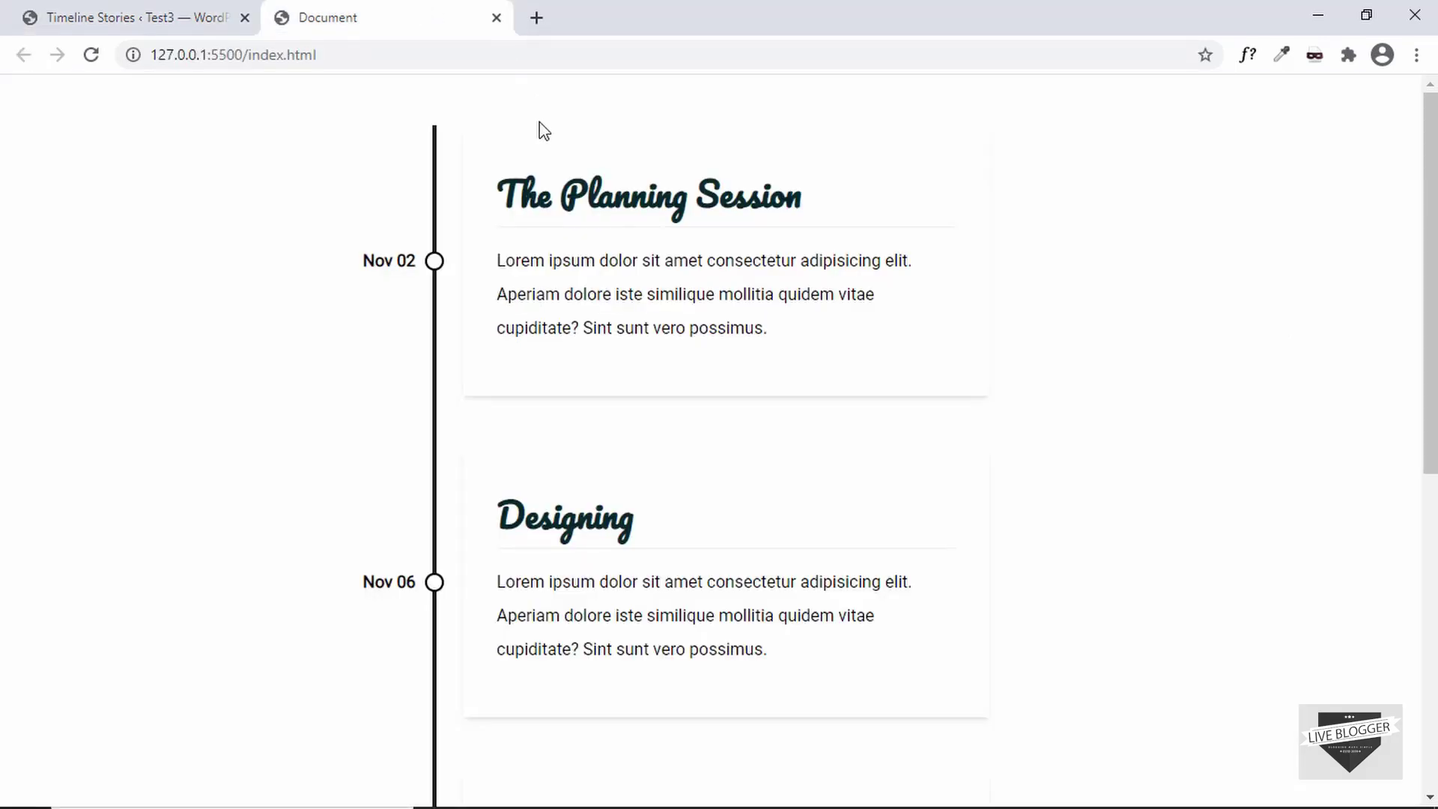
click(151, 10)
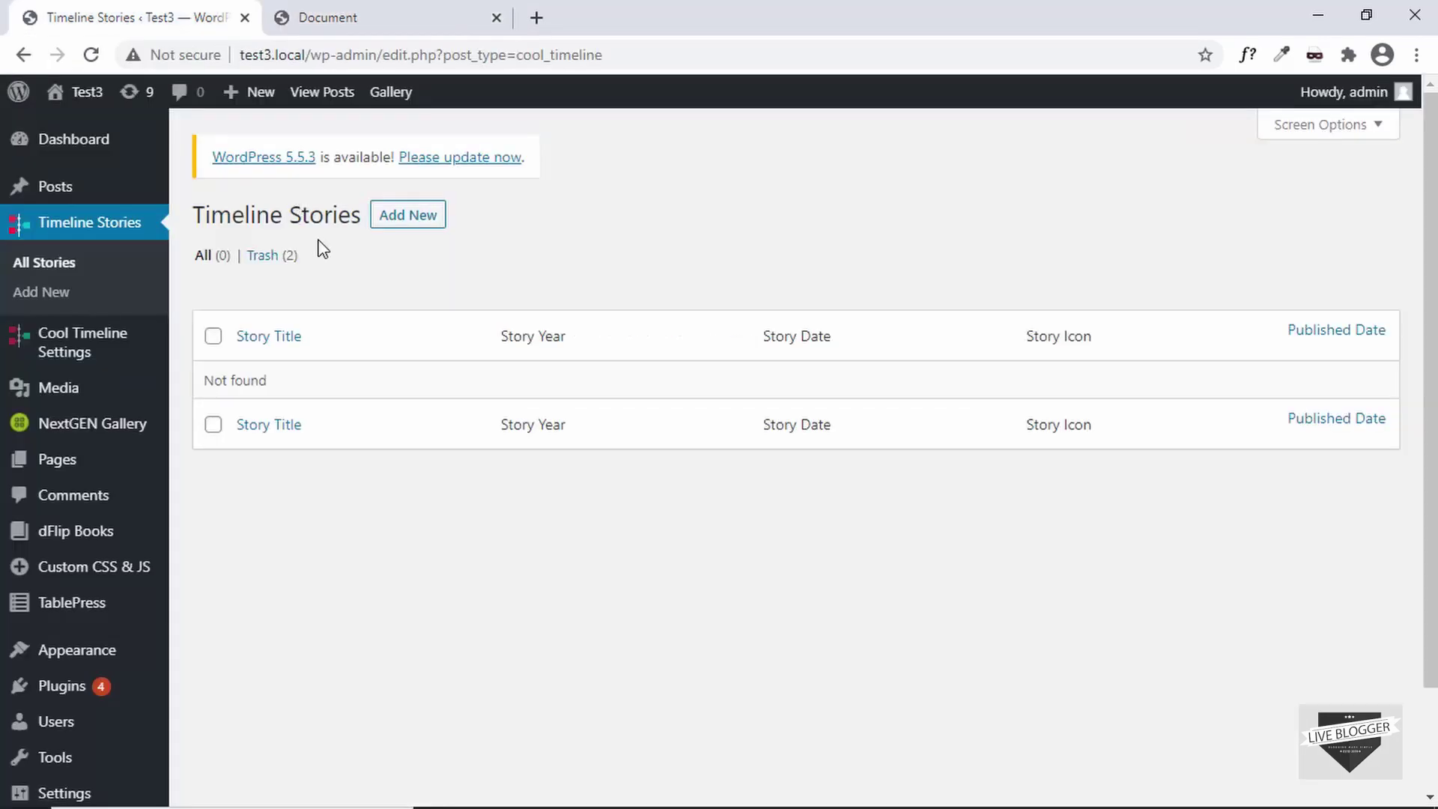
click(387, 45)
click(405, 17)
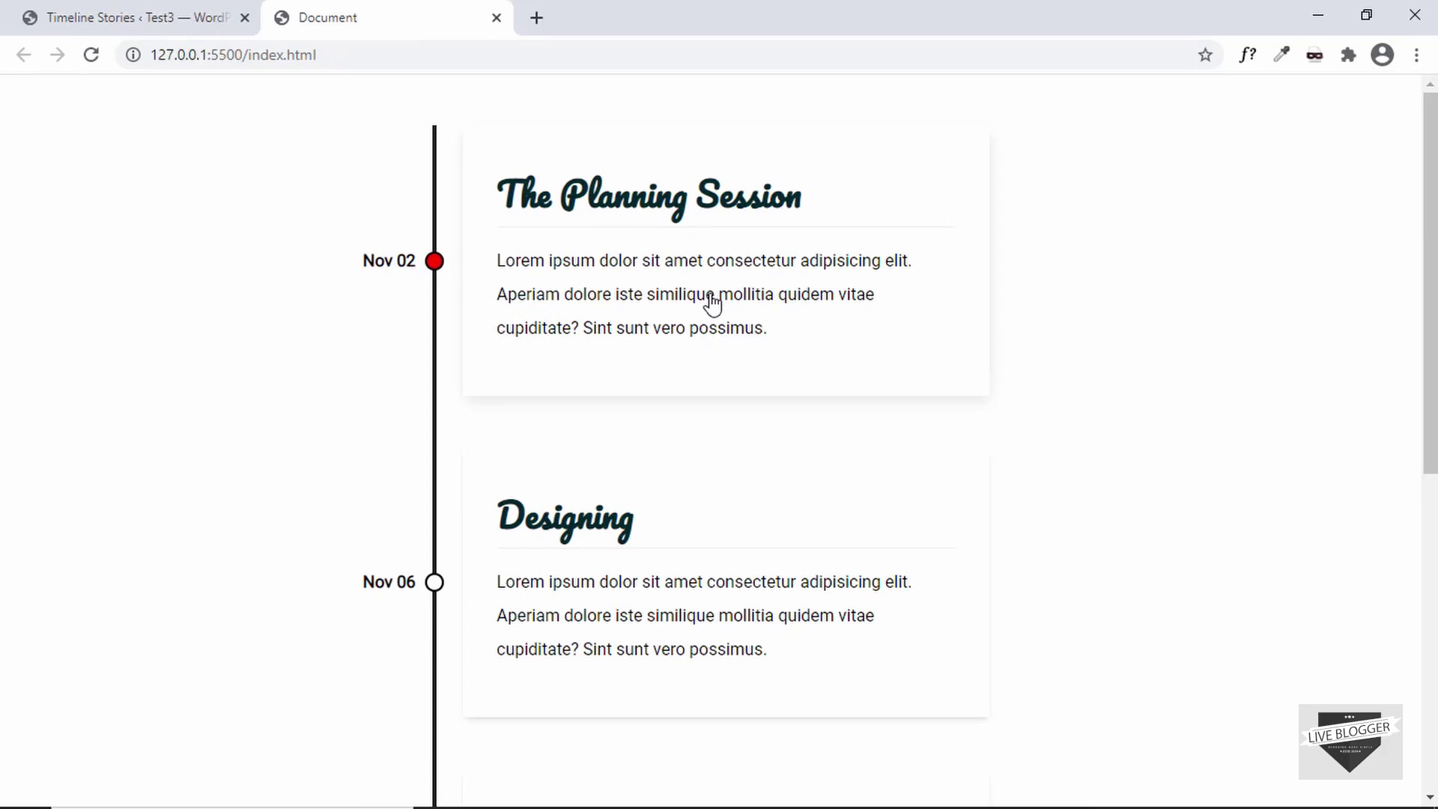
click(157, 11)
click(348, 18)
scroll(587, 487, down, 2)
scroll(650, 478, up, 2)
click(178, 11)
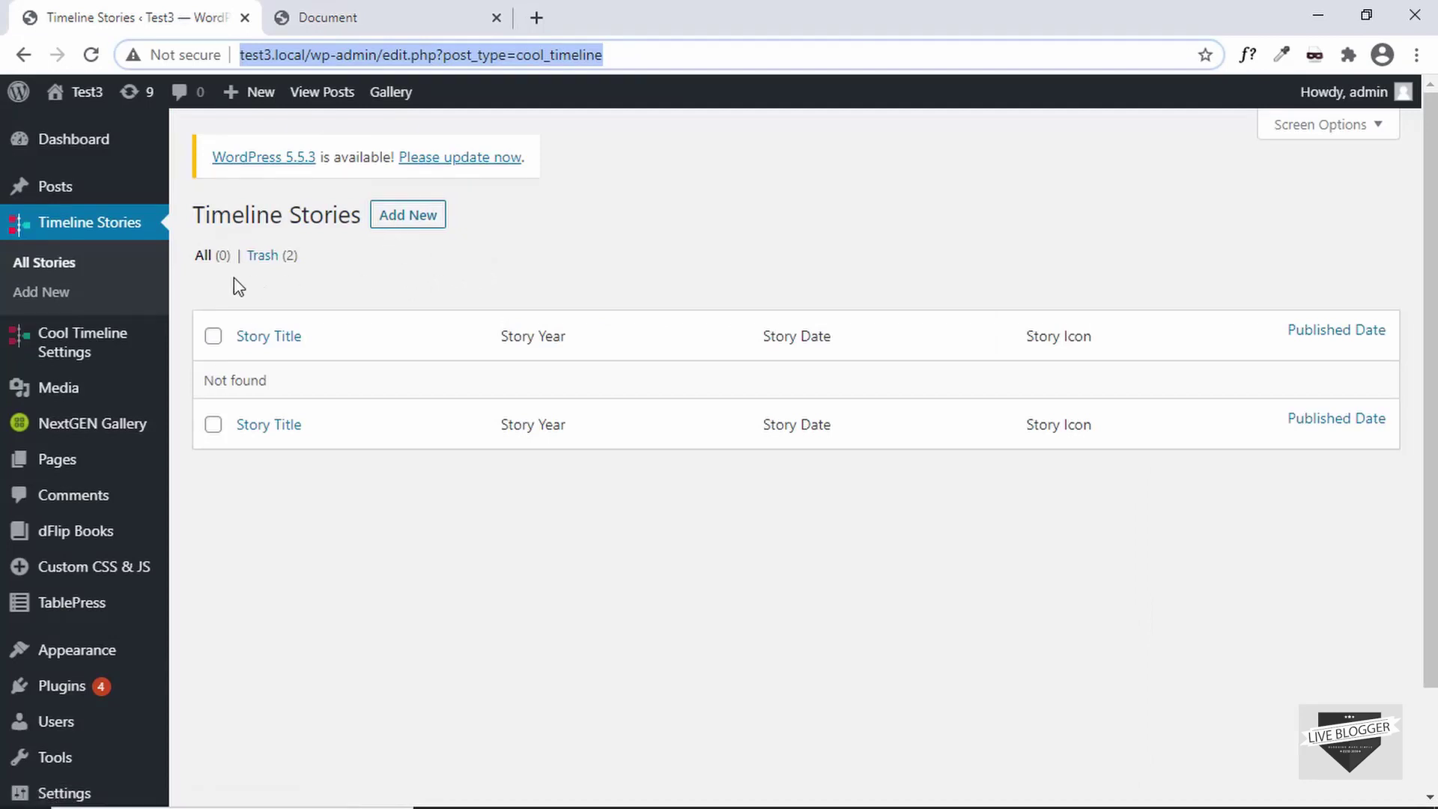
- Add a new timeline story titled "The Planning Session", copying the title from the first entry of the sample timeline page
click(423, 230)
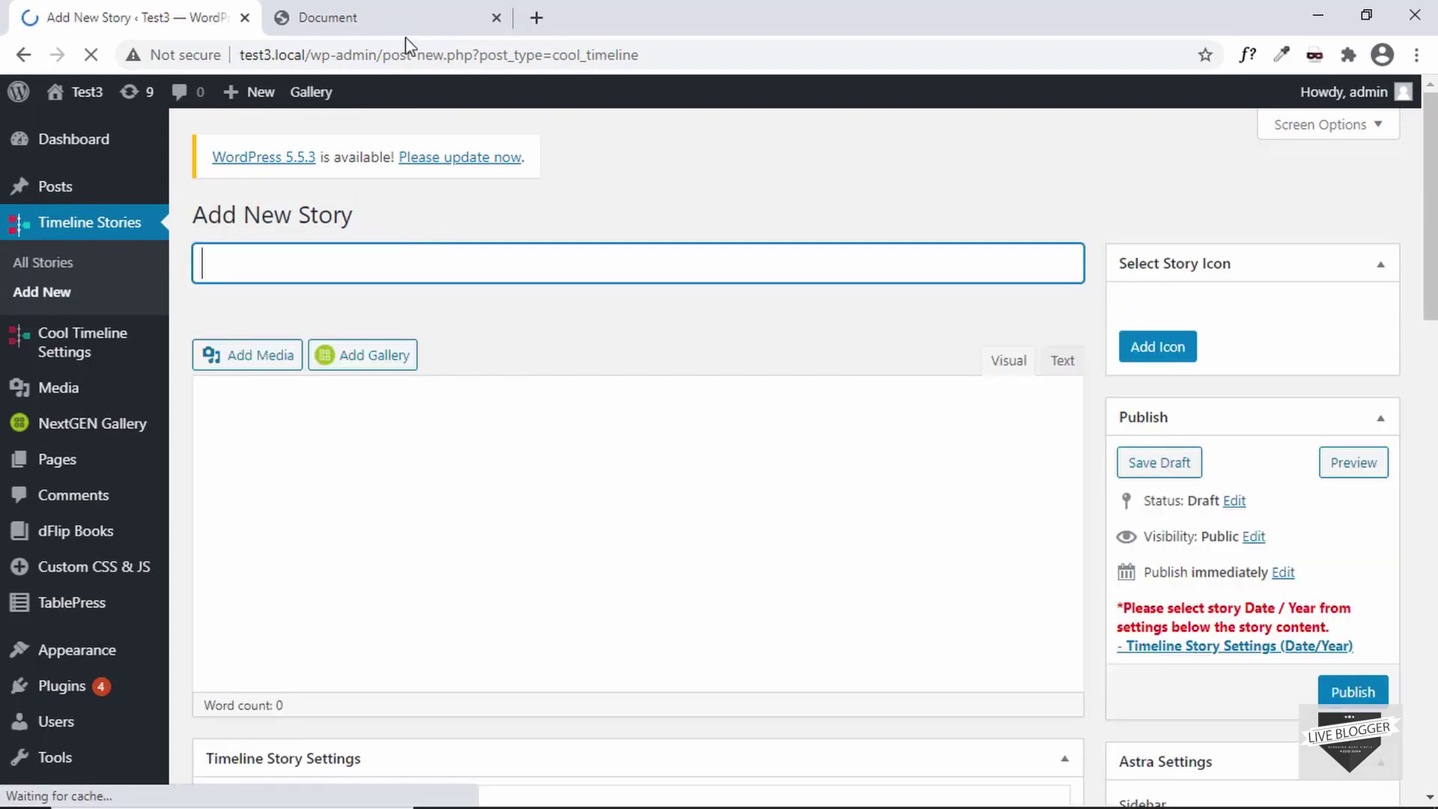
click(324, 11)
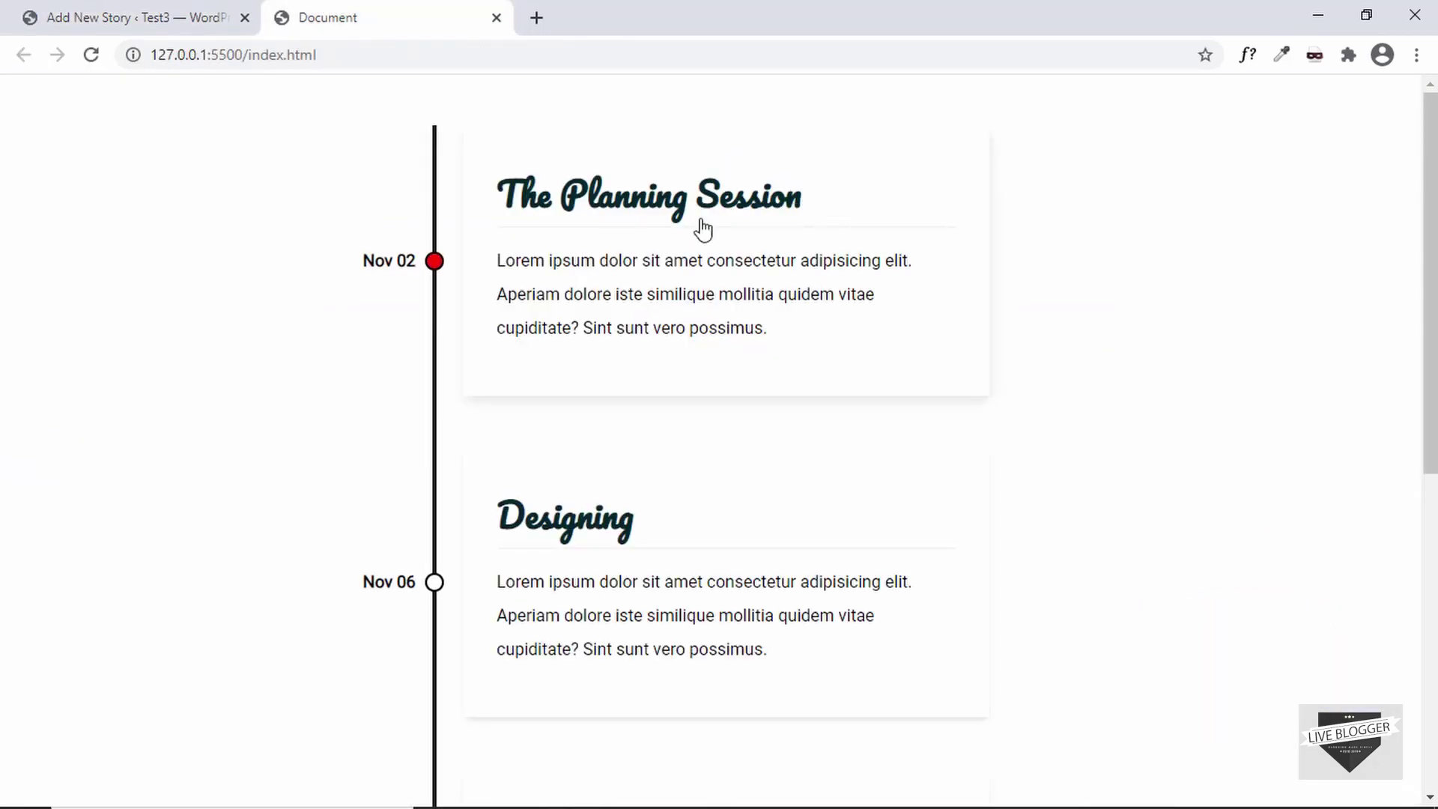
drag(824, 212, 477, 220)
key(ctrl+c)
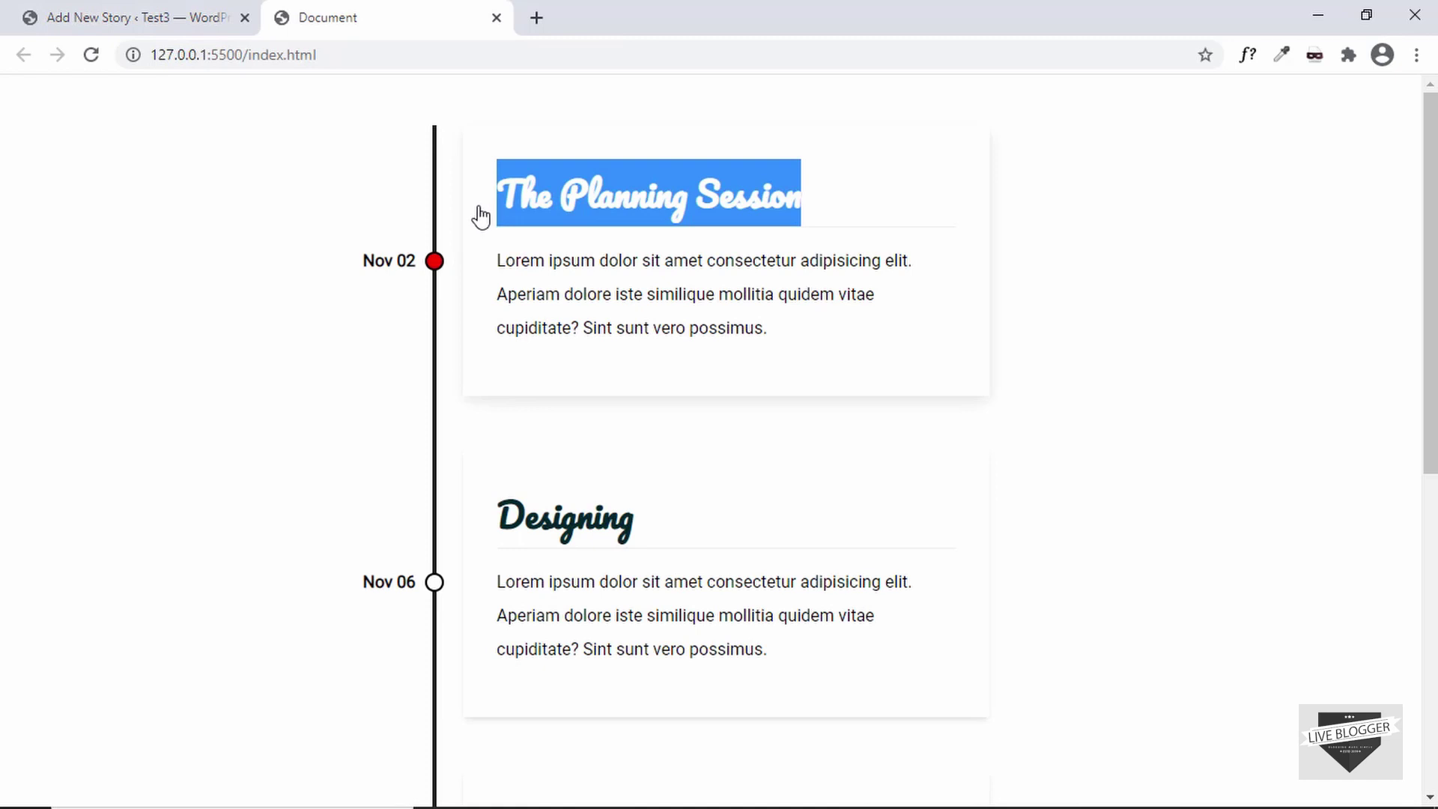
click(96, 15)
click(308, 253)
key(ctrl+v)
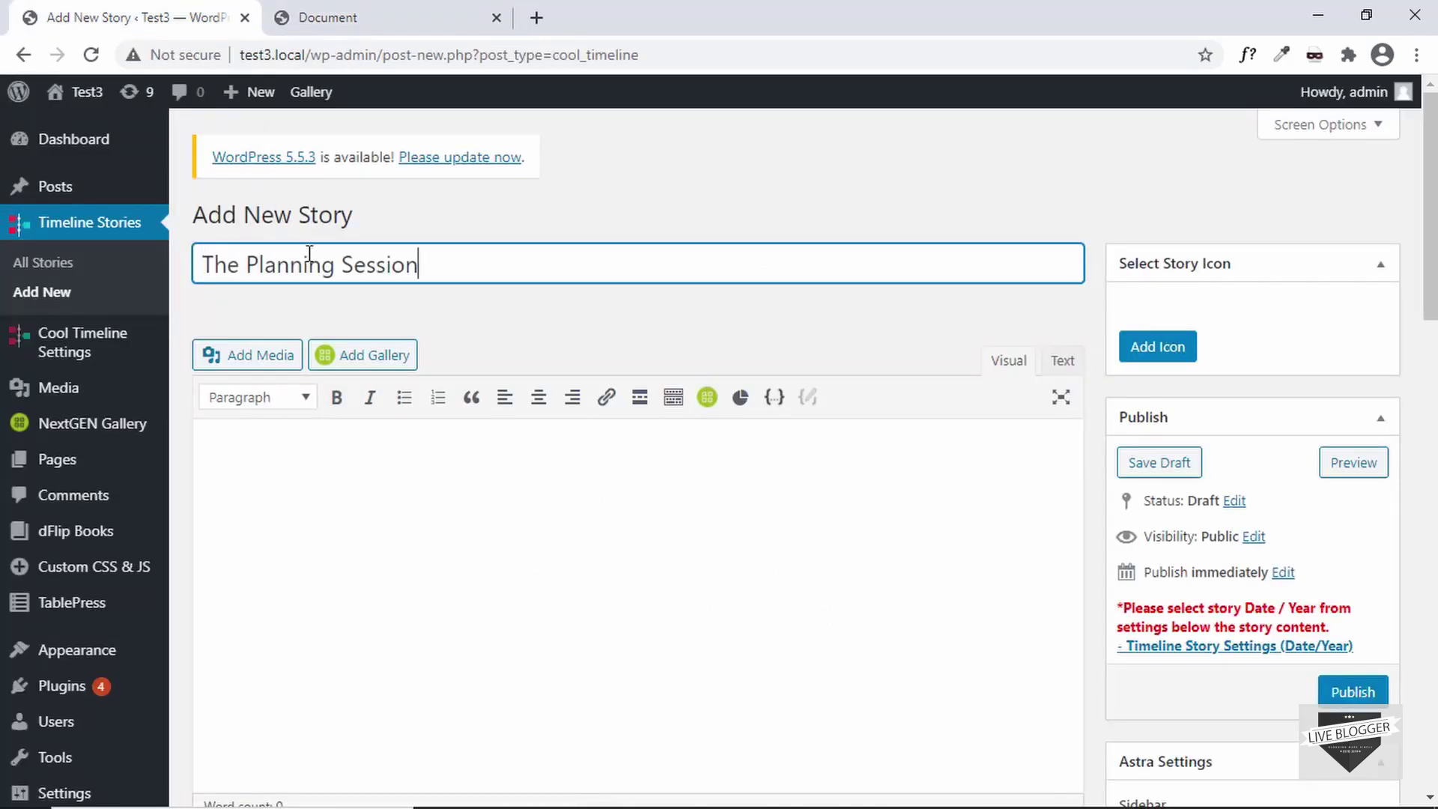
- Copy the first entry's Lorem ipsum paragraph from the sample timeline page into the story's content
click(379, 12)
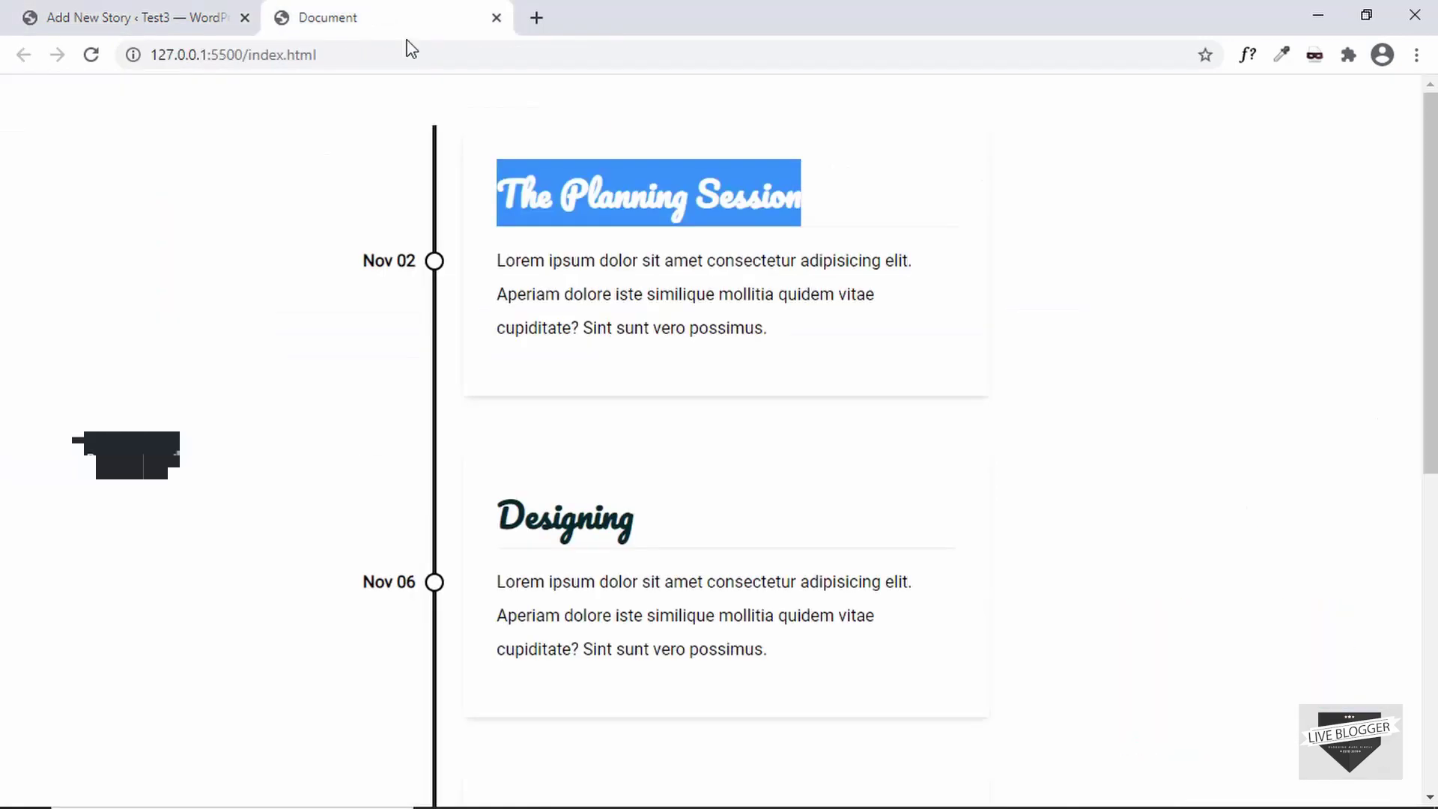
drag(495, 259, 790, 350)
key(ctrl+c)
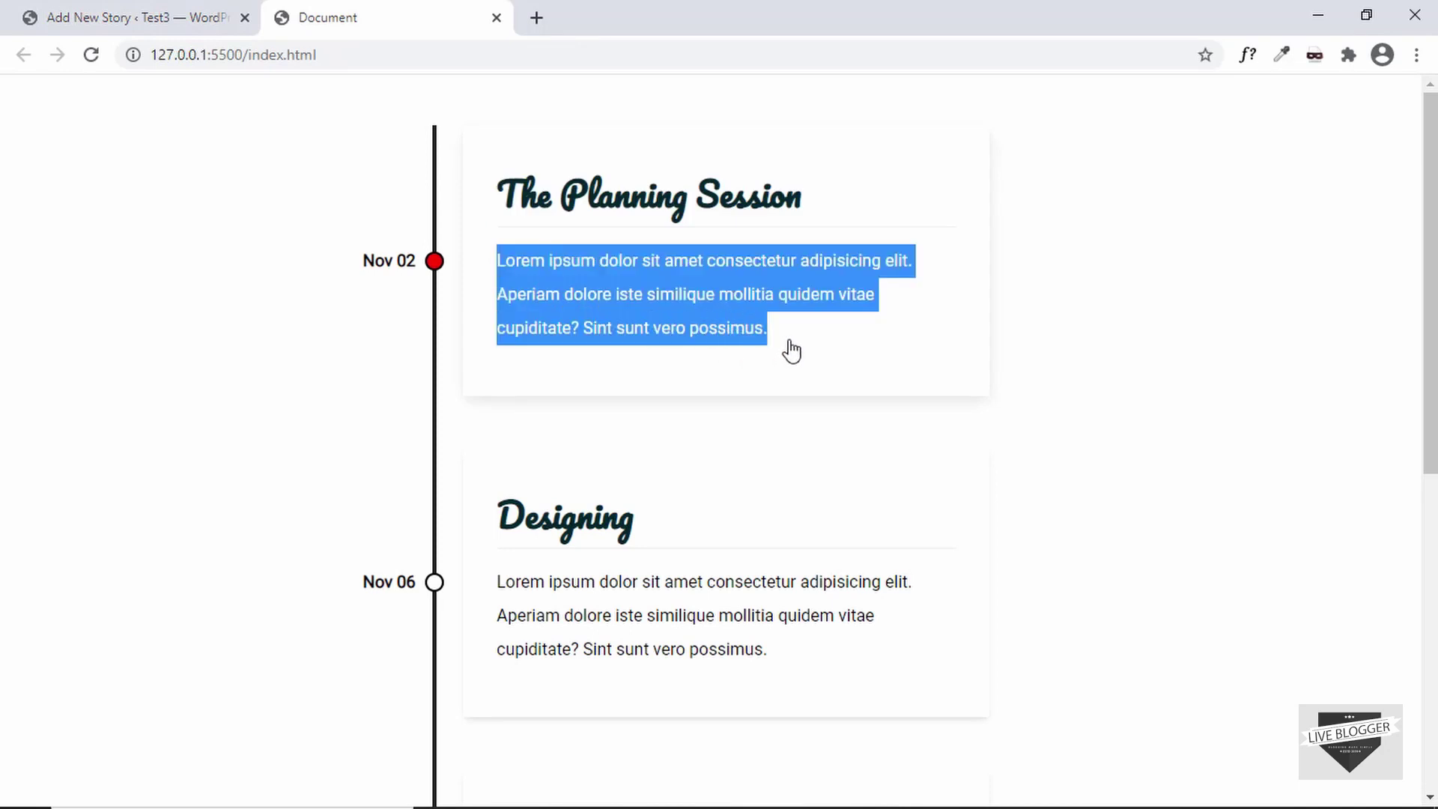
click(254, 17)
click(371, 492)
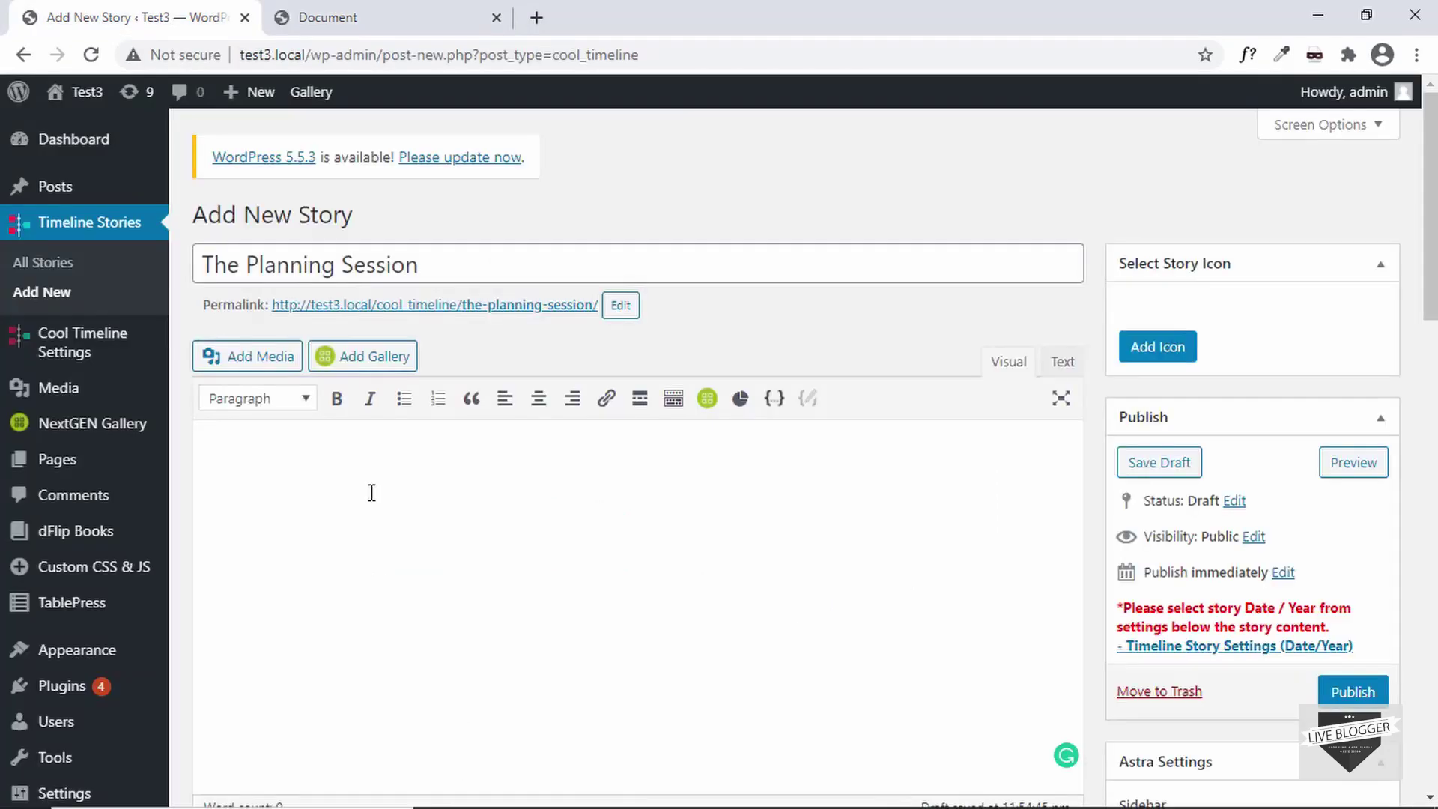
key(ctrl+v)
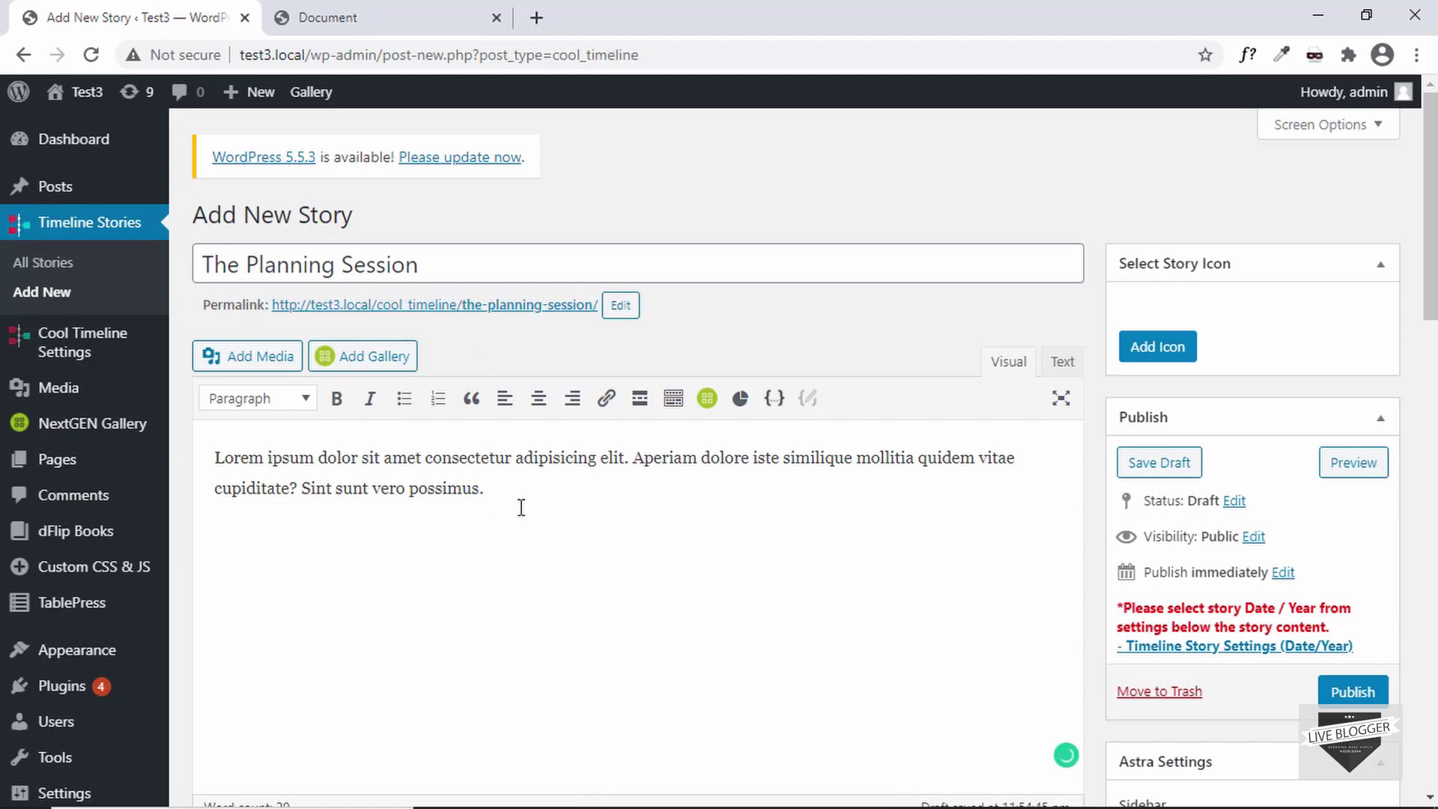
- Set the Story Date / Year in the timeline story settings to November 5, 2020
scroll(521, 507, down, 6)
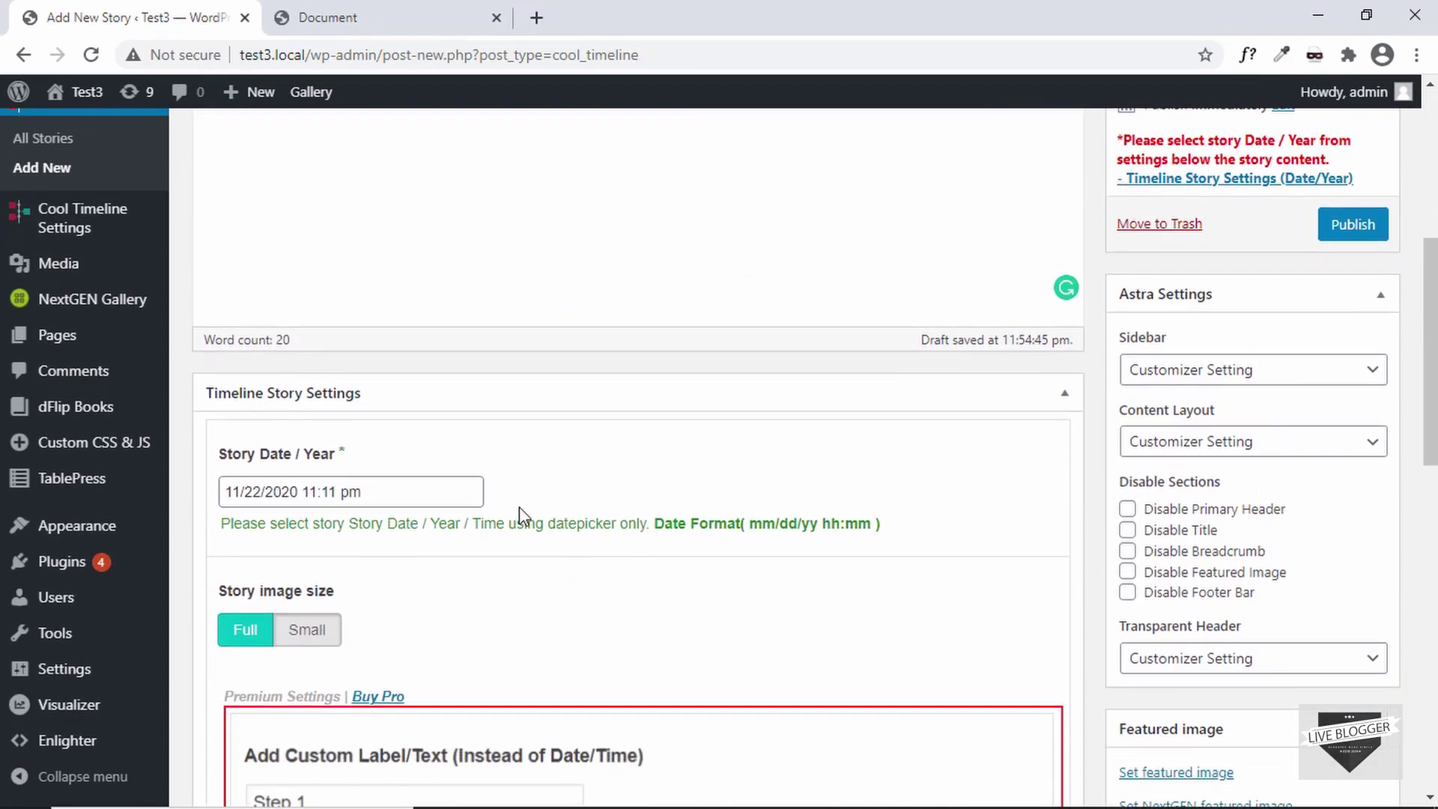
click(397, 488)
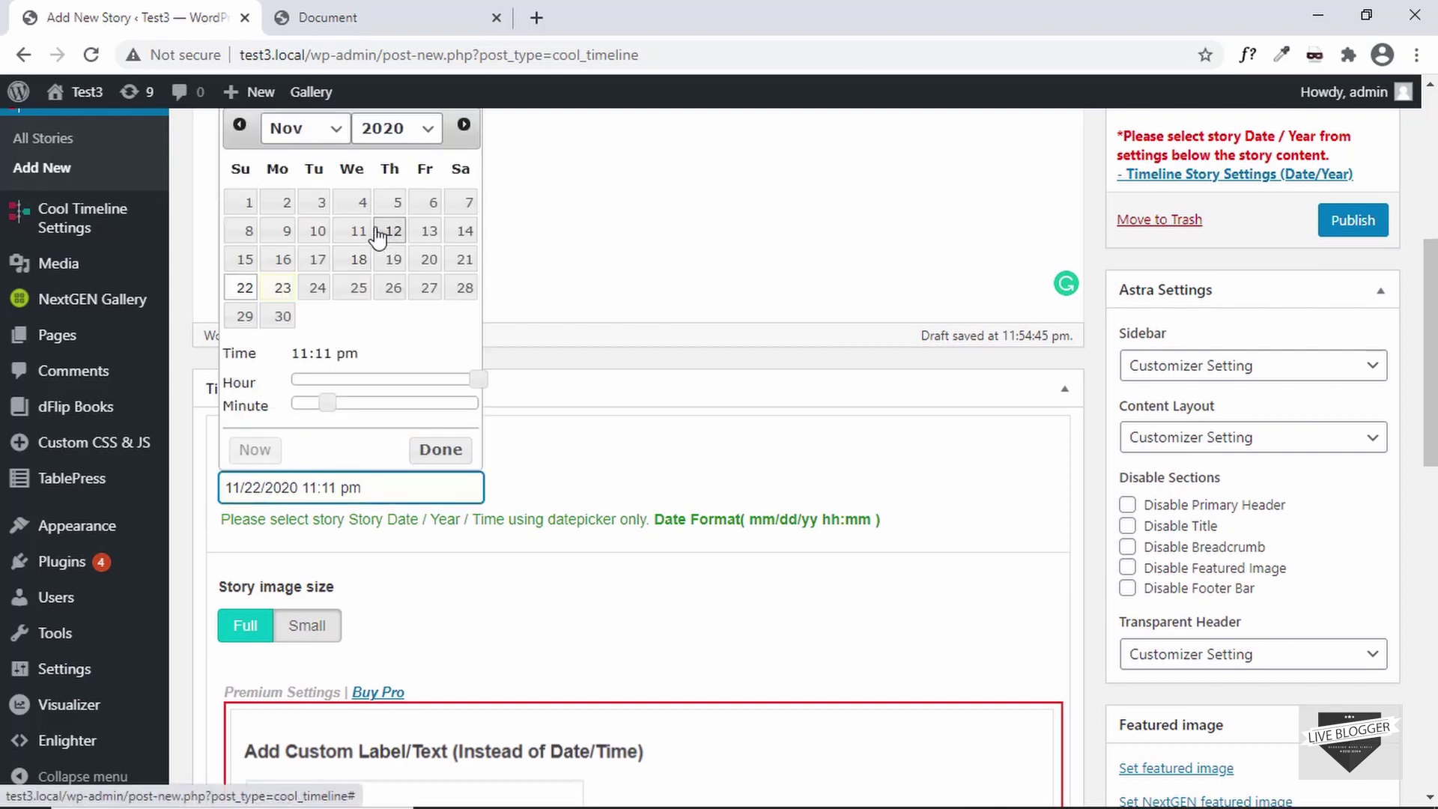
click(392, 205)
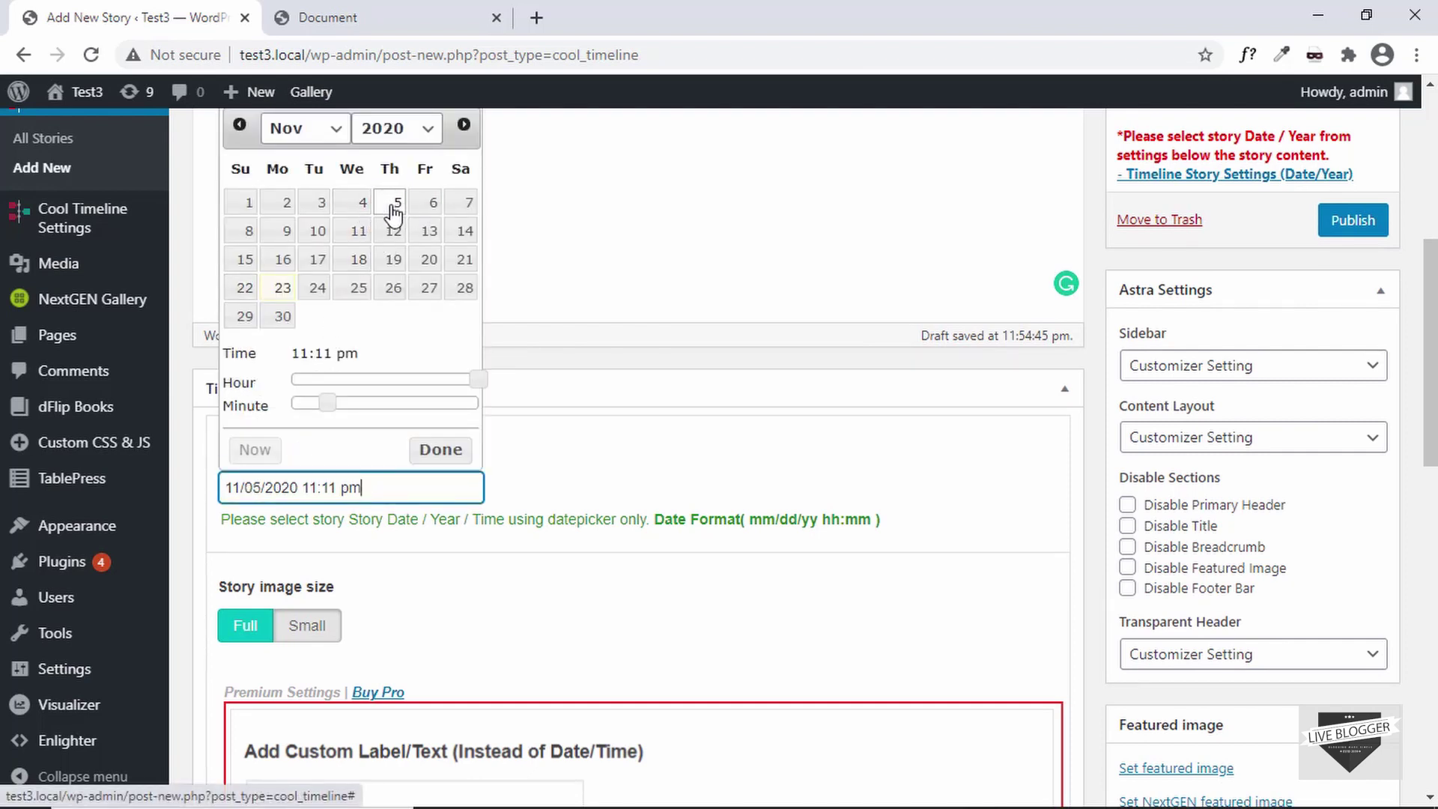
click(680, 439)
- Set the sunset mountain photo from the media library as the story's featured image
scroll(726, 317, down, 2)
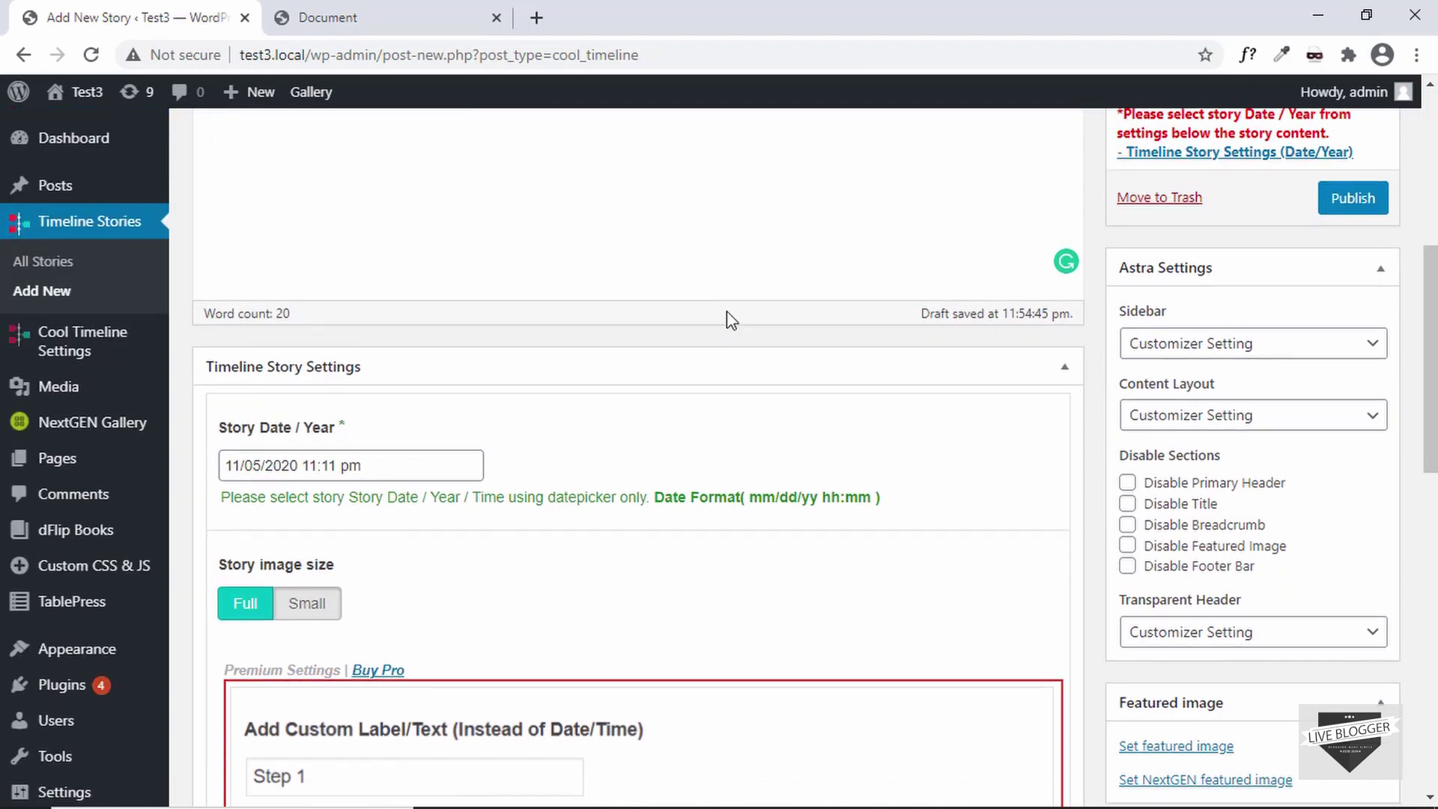
scroll(728, 310, down, 1)
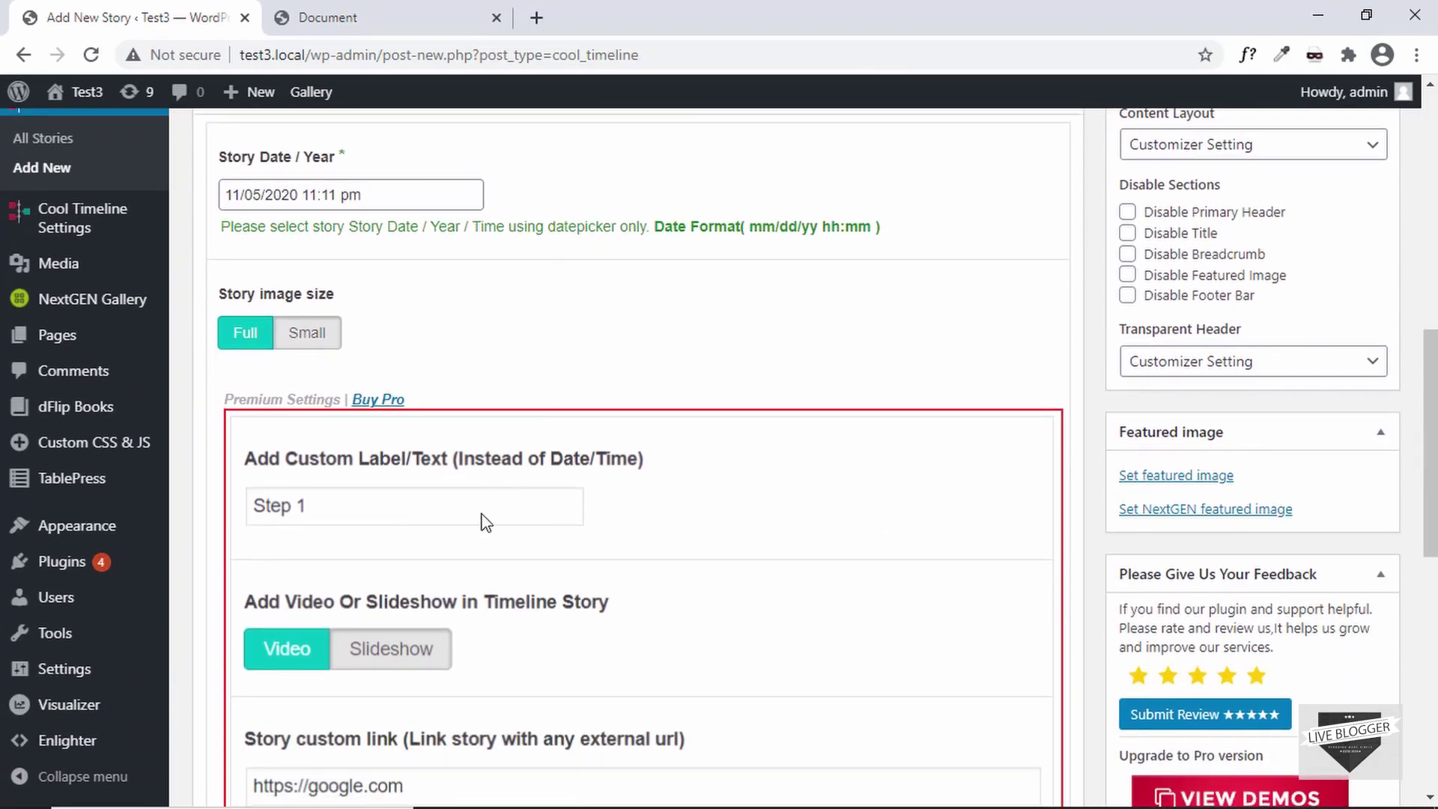
scroll(483, 517, down, 1)
scroll(477, 514, up, 1)
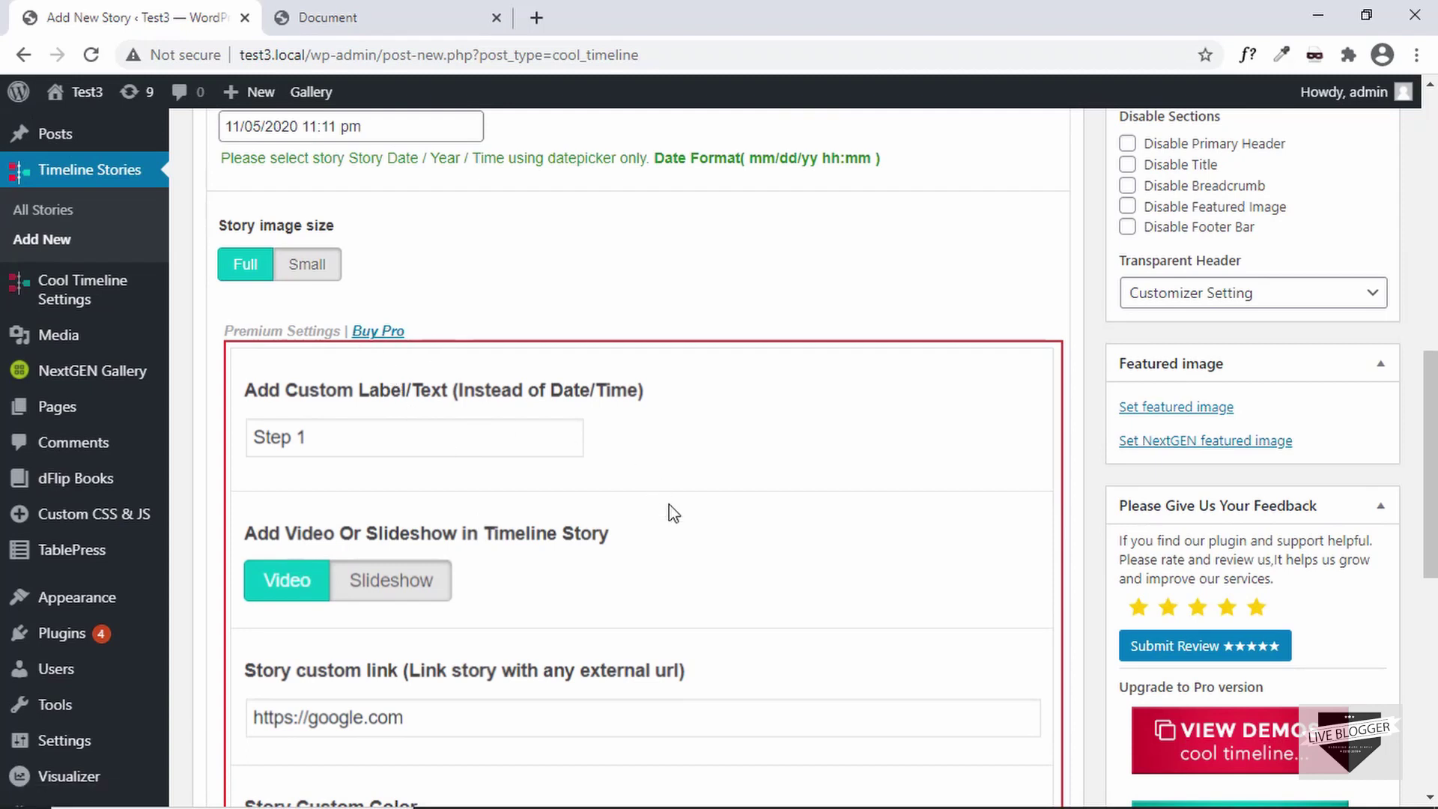
scroll(674, 513, down, 1)
scroll(674, 513, down, 1)
scroll(674, 513, up, 4)
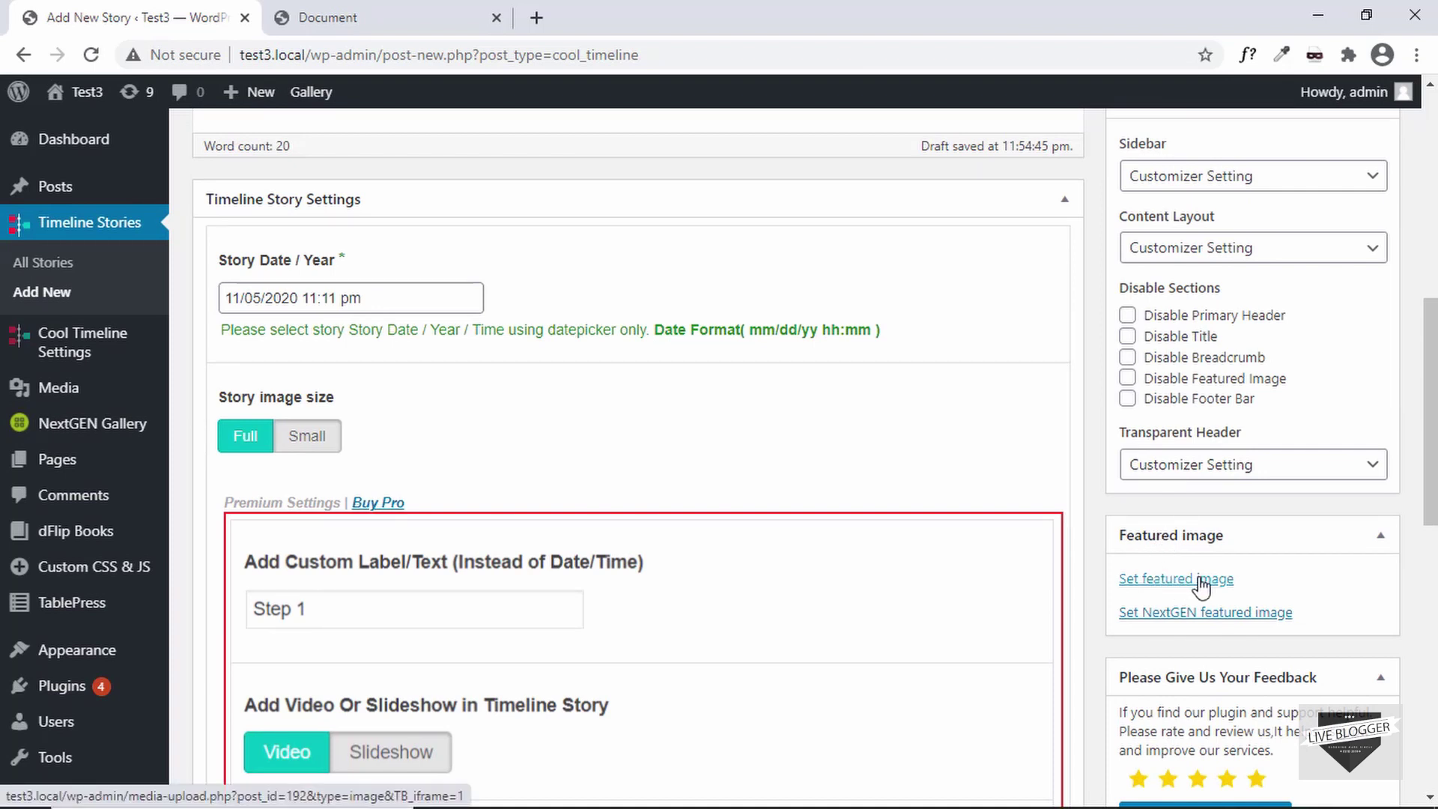
click(1183, 580)
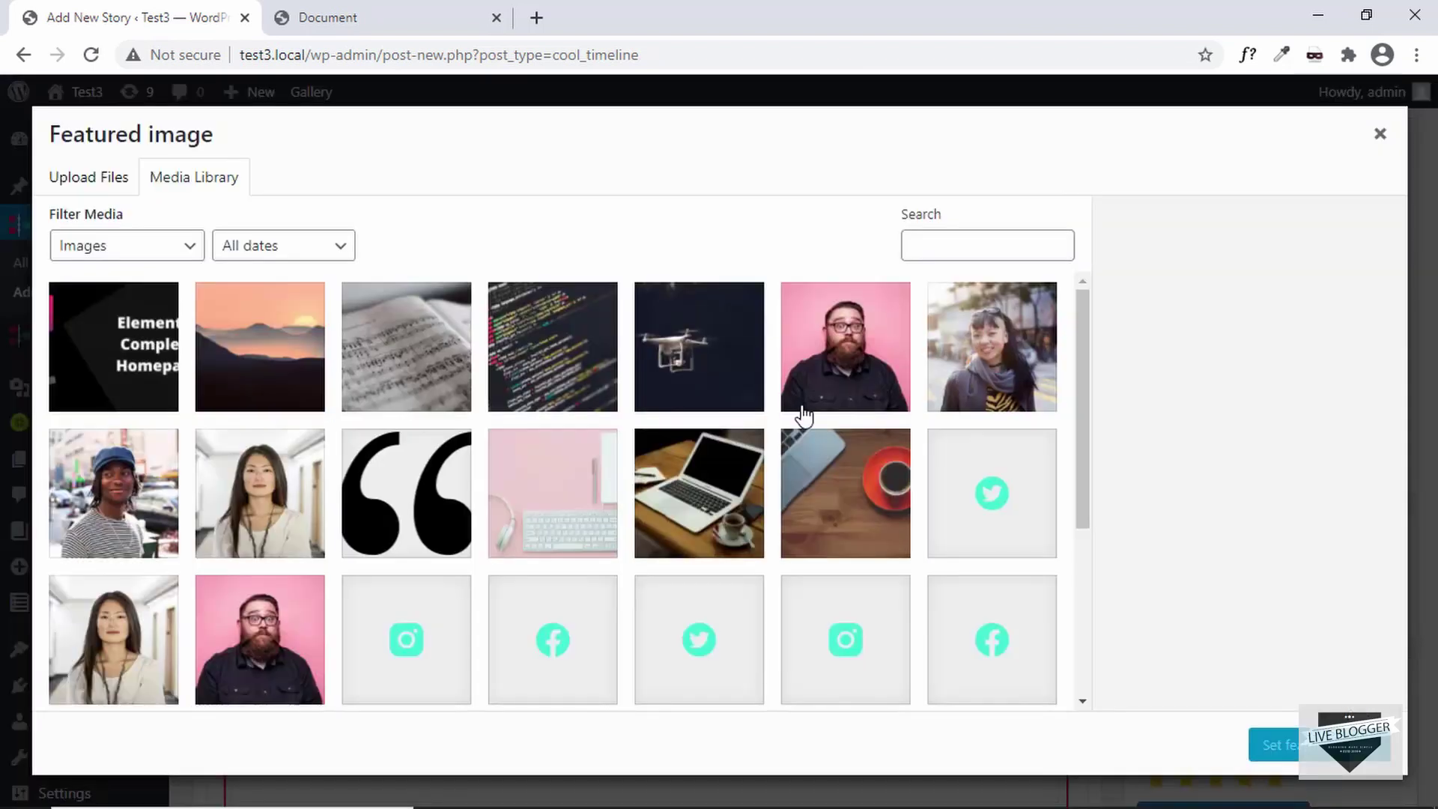
click(269, 354)
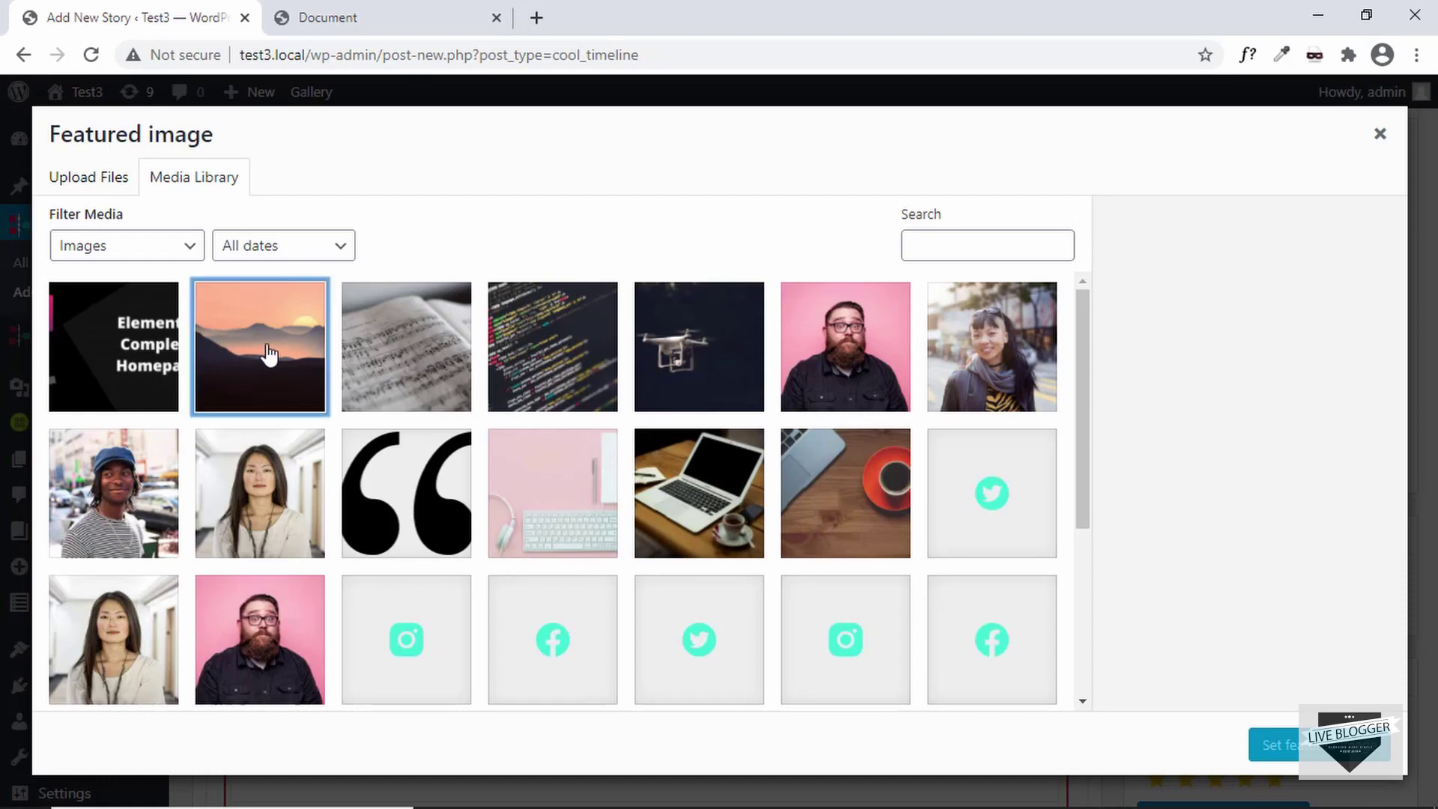
click(1312, 755)
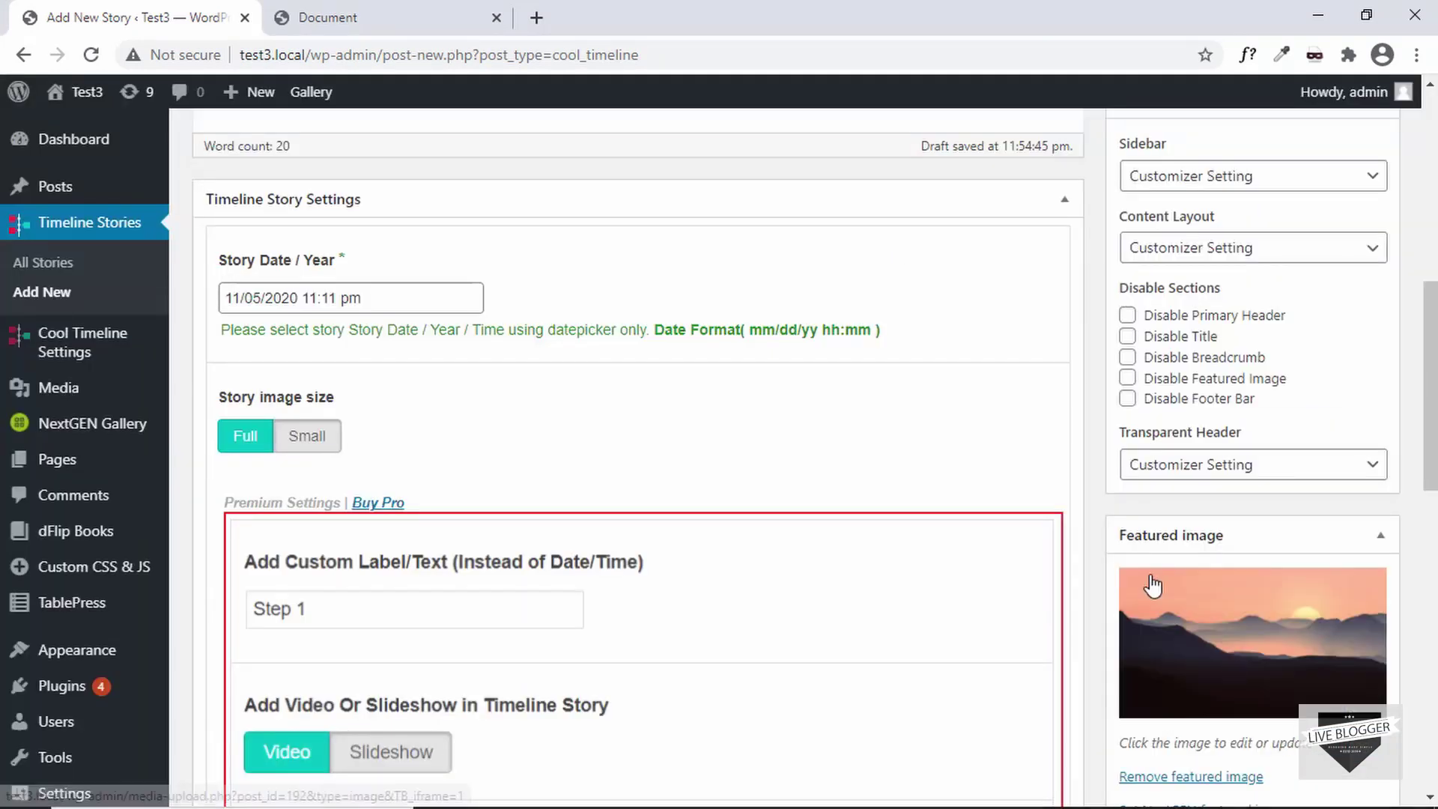
- Publish the "The Planning Session" story
scroll(920, 590, down, 1)
scroll(920, 591, down, 2)
scroll(920, 591, up, 10)
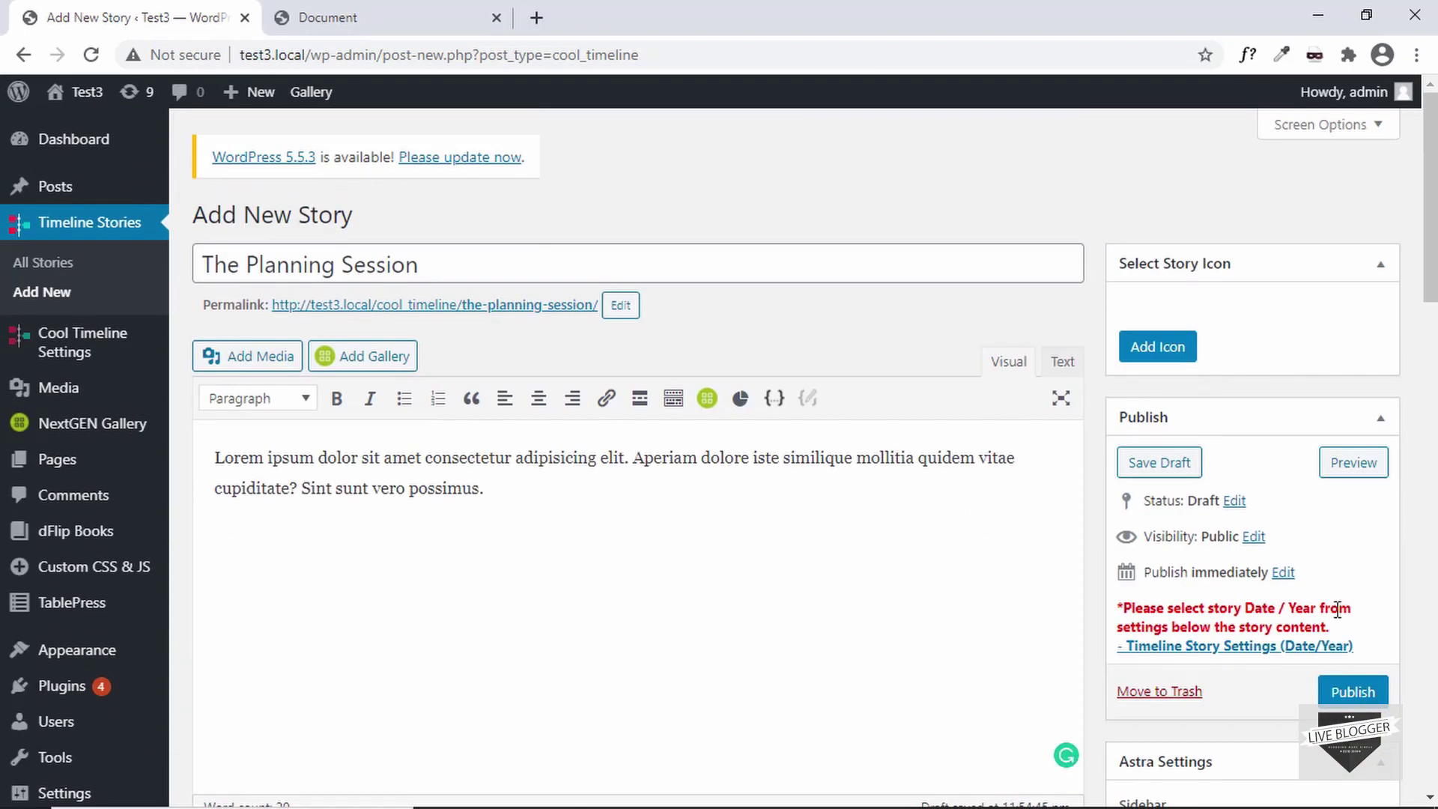
click(1348, 693)
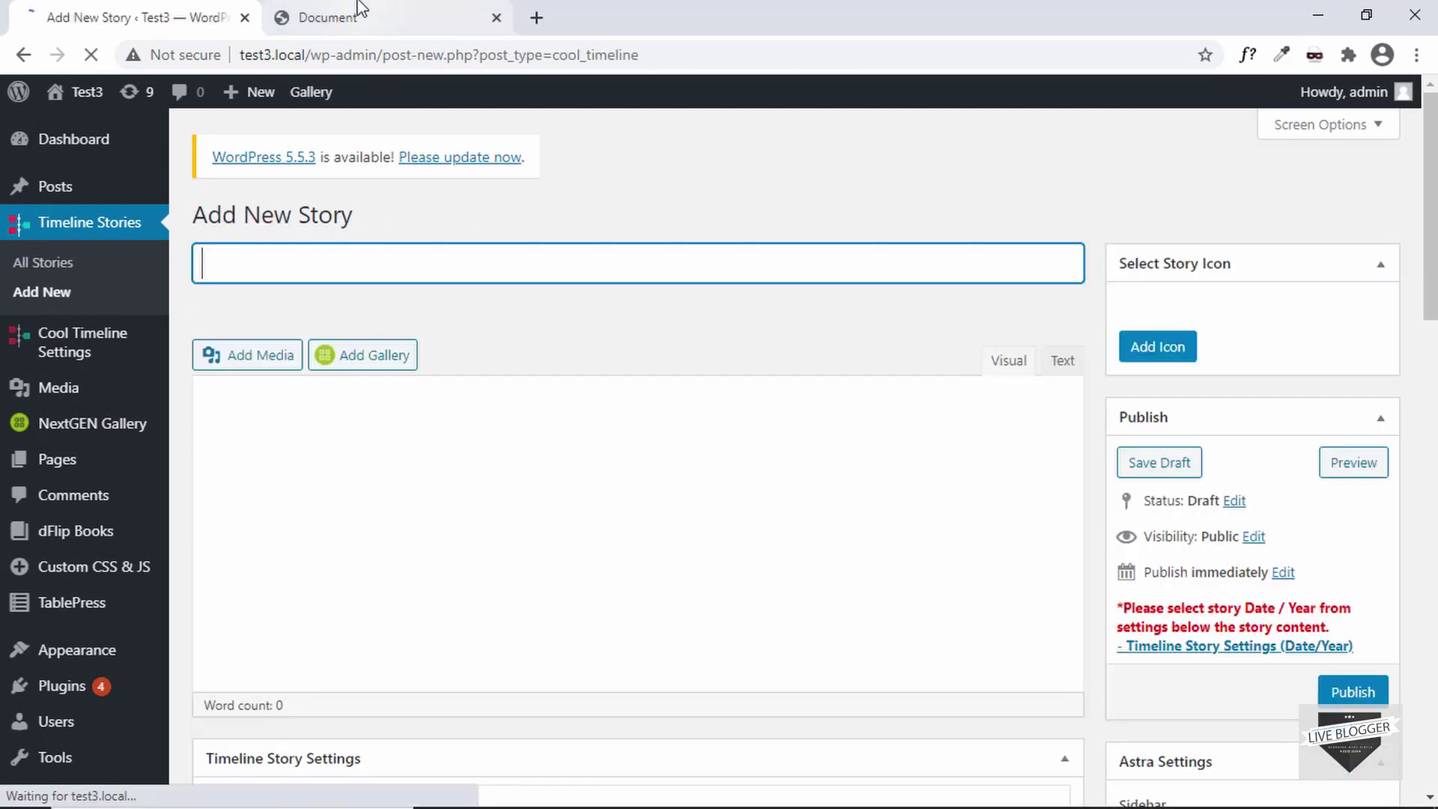
- Add another timeline story titled "Designing", after the next sample timeline entry, with the same Lorem ipsum paragraph as its content
click(357, 11)
scroll(558, 391, down, 2)
click(218, 9)
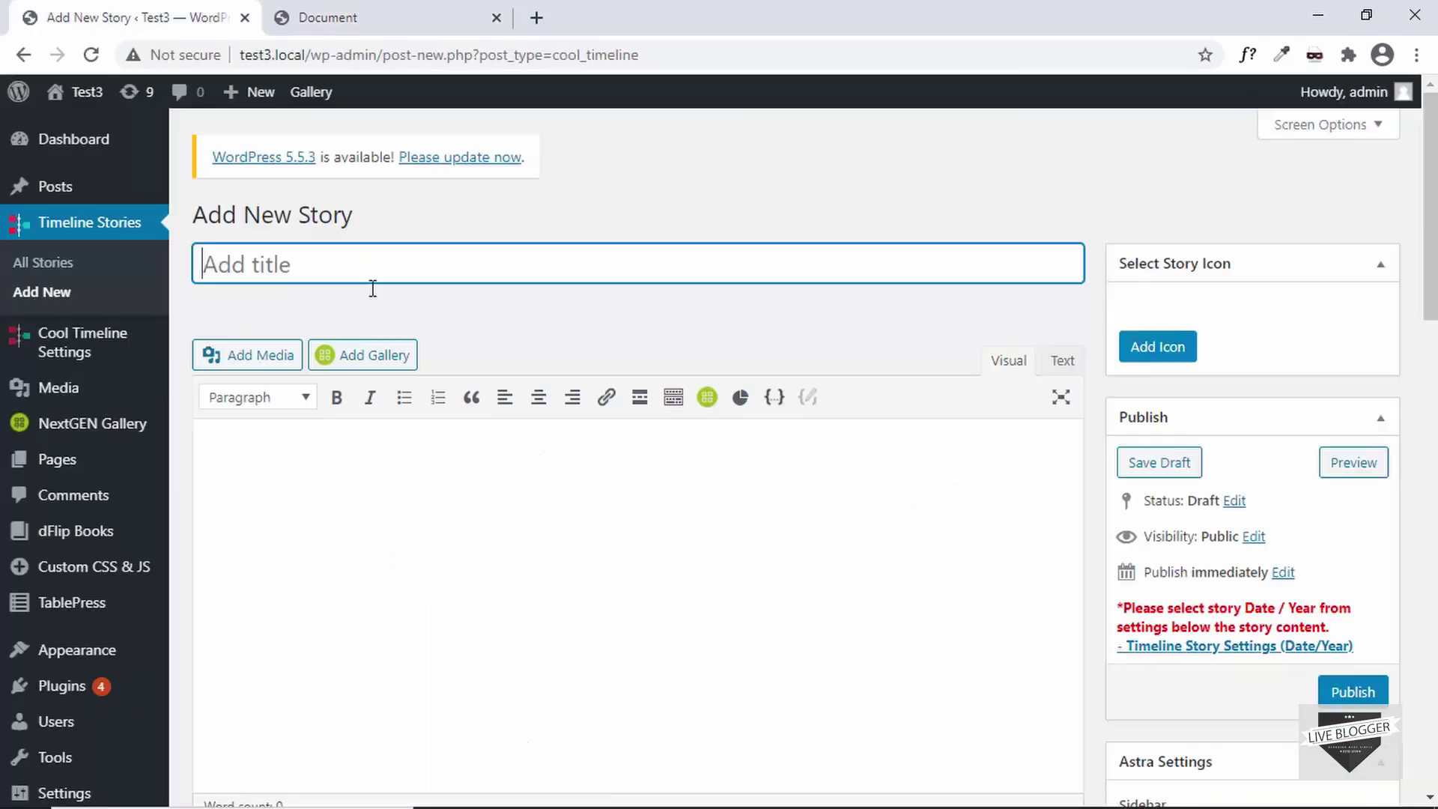
text(Designing)
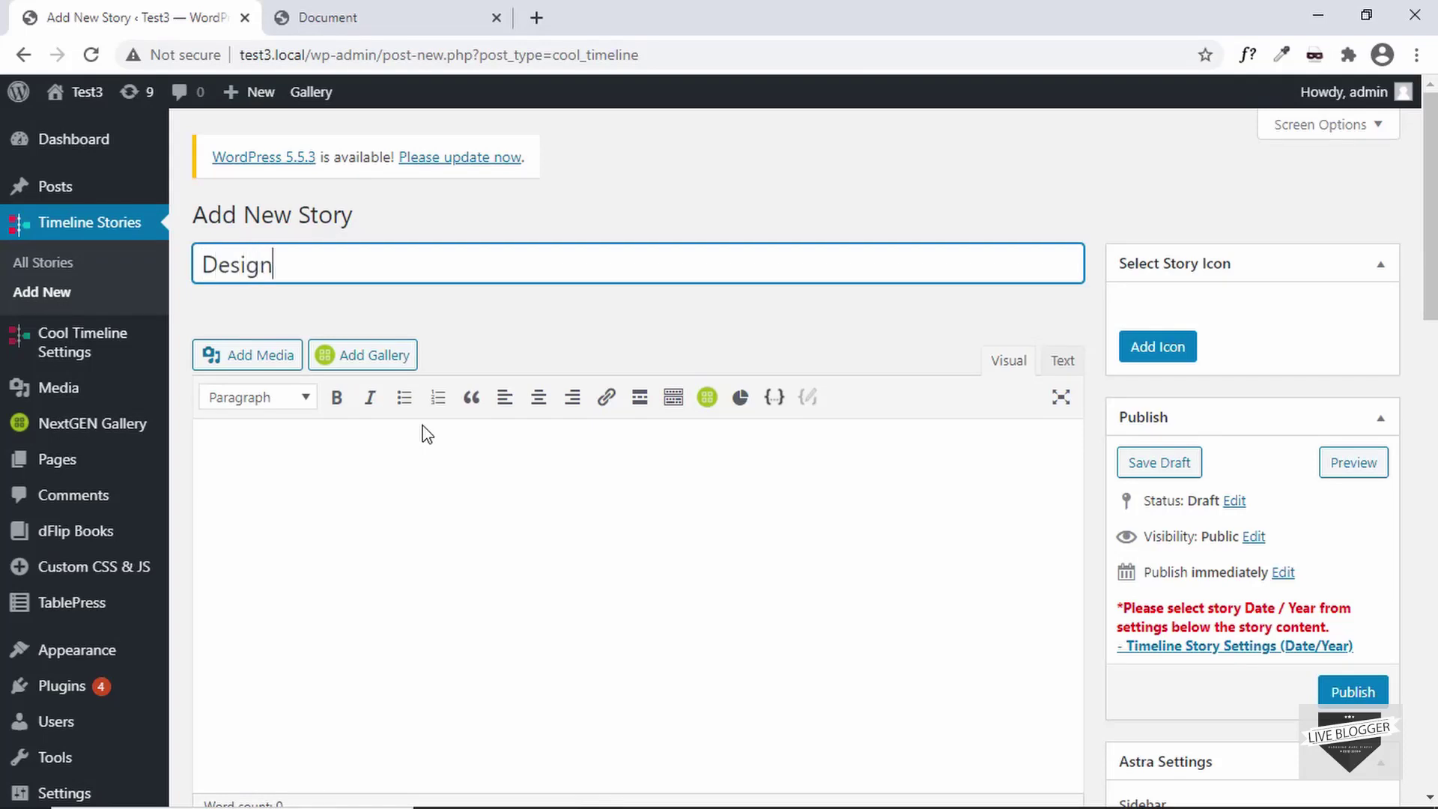
click(477, 549)
text(Lorem ipsum dolor sit amet consectetur adipisicing elit. Aperiam dolore iste similique mollitia quidem vitae explicabo? Sint sunt vero possimus!)
- Set the Story Date / Year of the "Designing" story to November 9, 2020
scroll(473, 533, down, 5)
scroll(472, 533, down, 2)
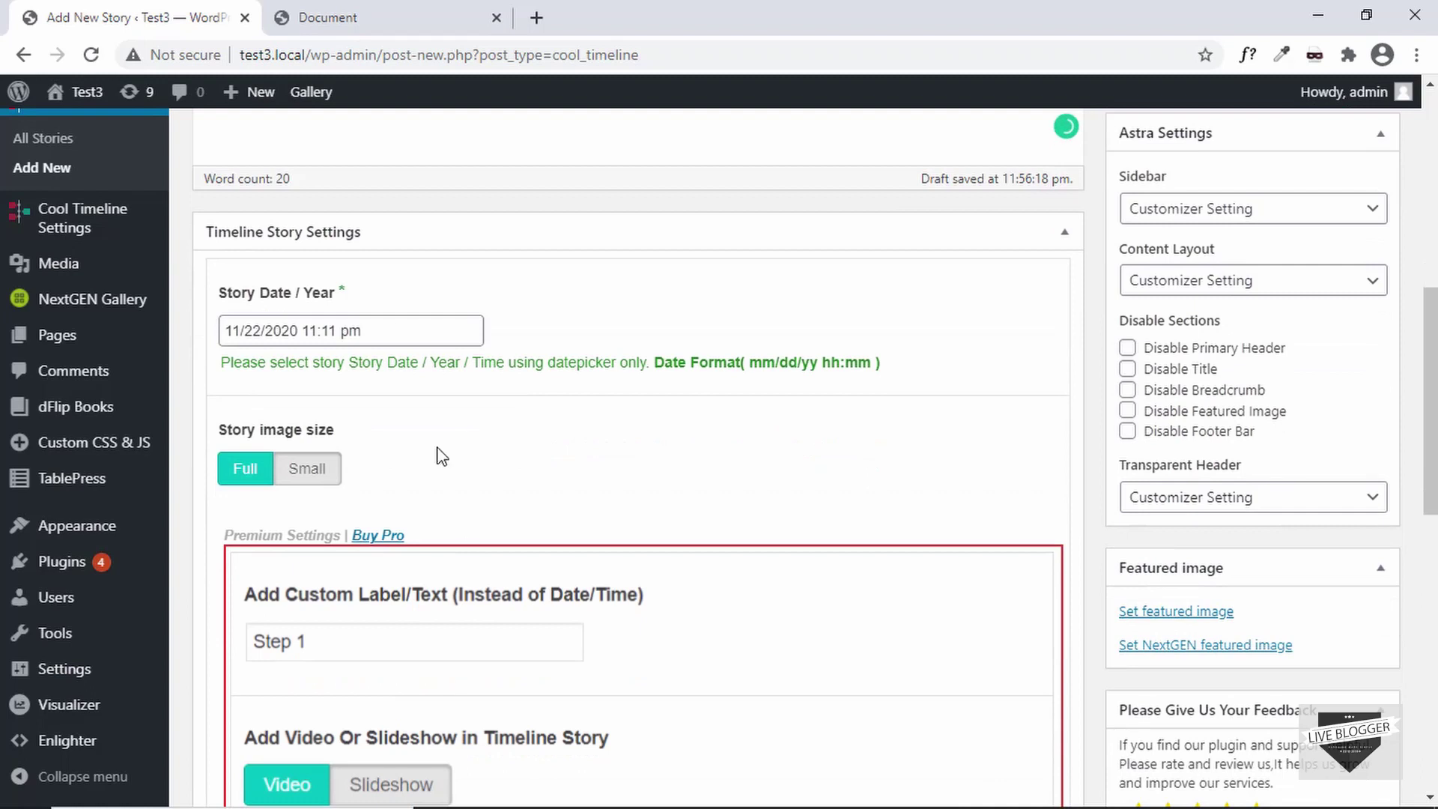
click(399, 326)
click(286, 473)
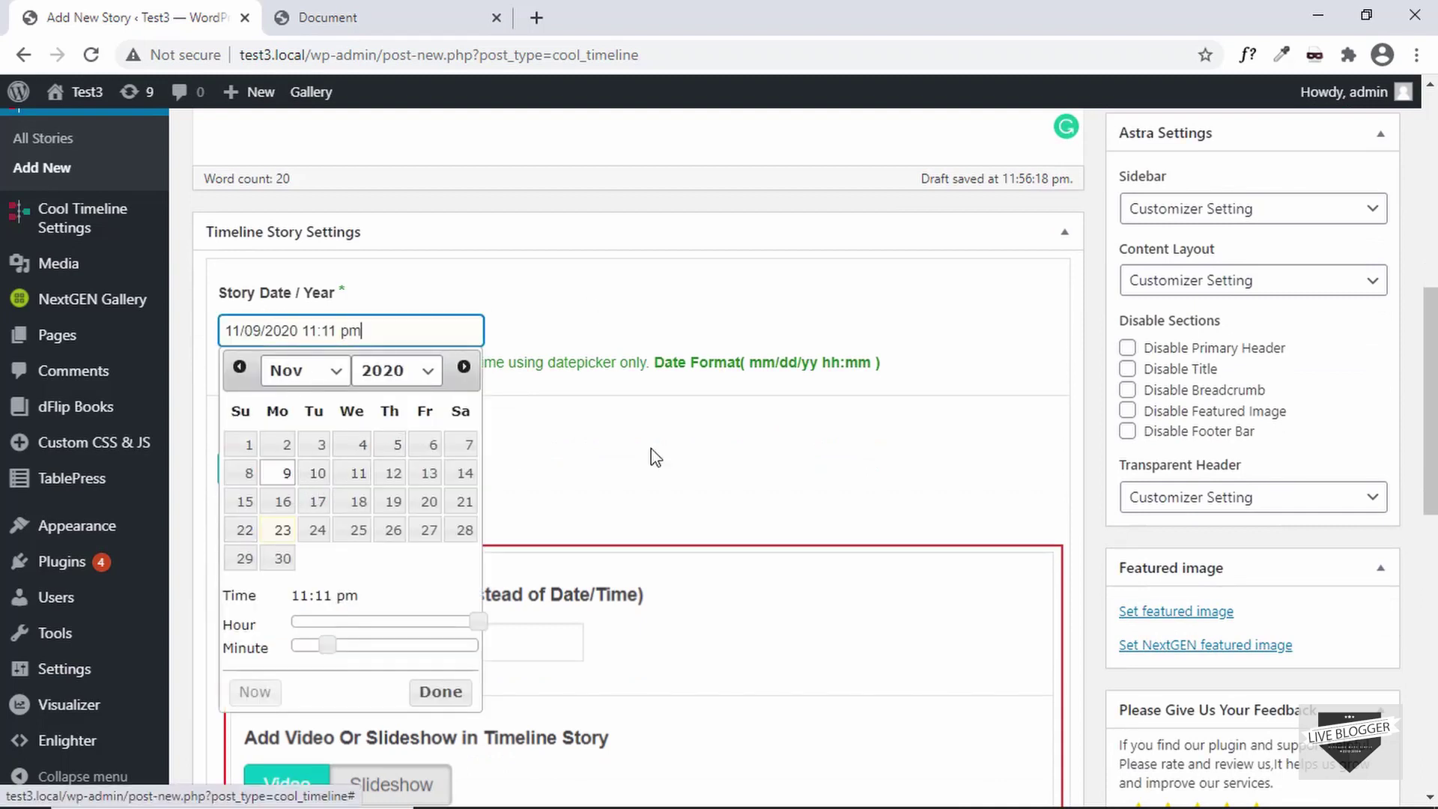
click(757, 428)
- Set the sheet music photo as the "Designing" story's featured image and publish the story
scroll(757, 428, down, 3)
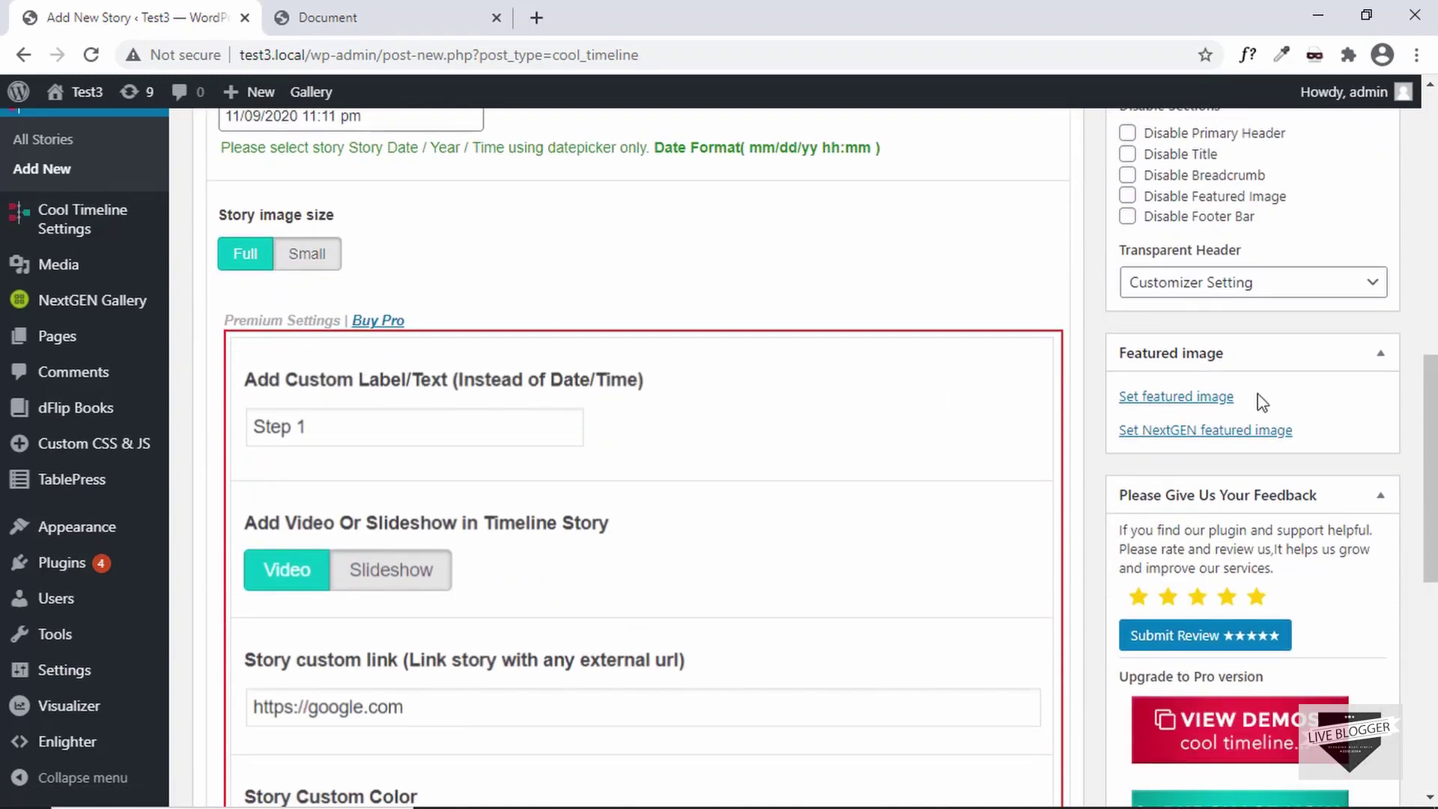
click(1217, 400)
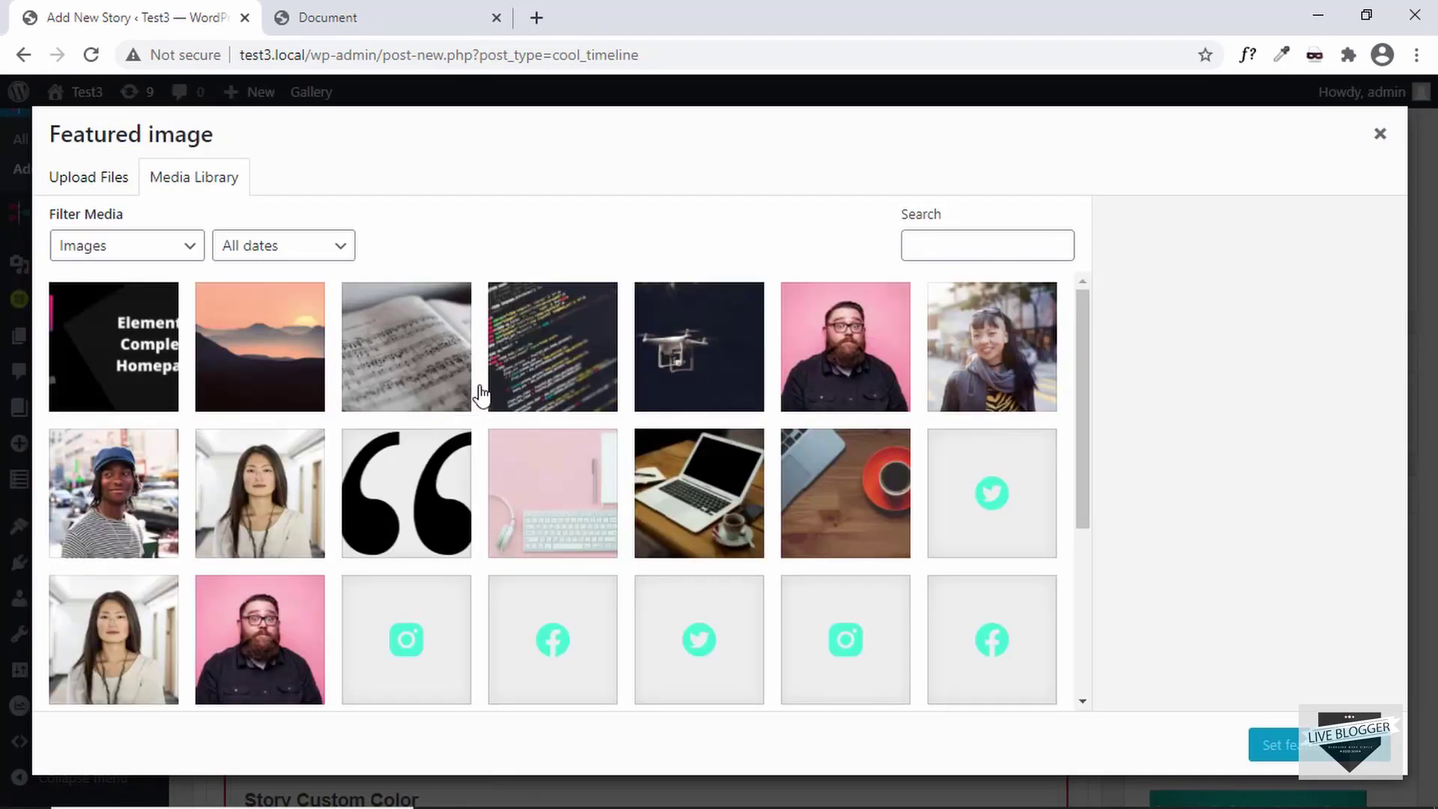
click(418, 354)
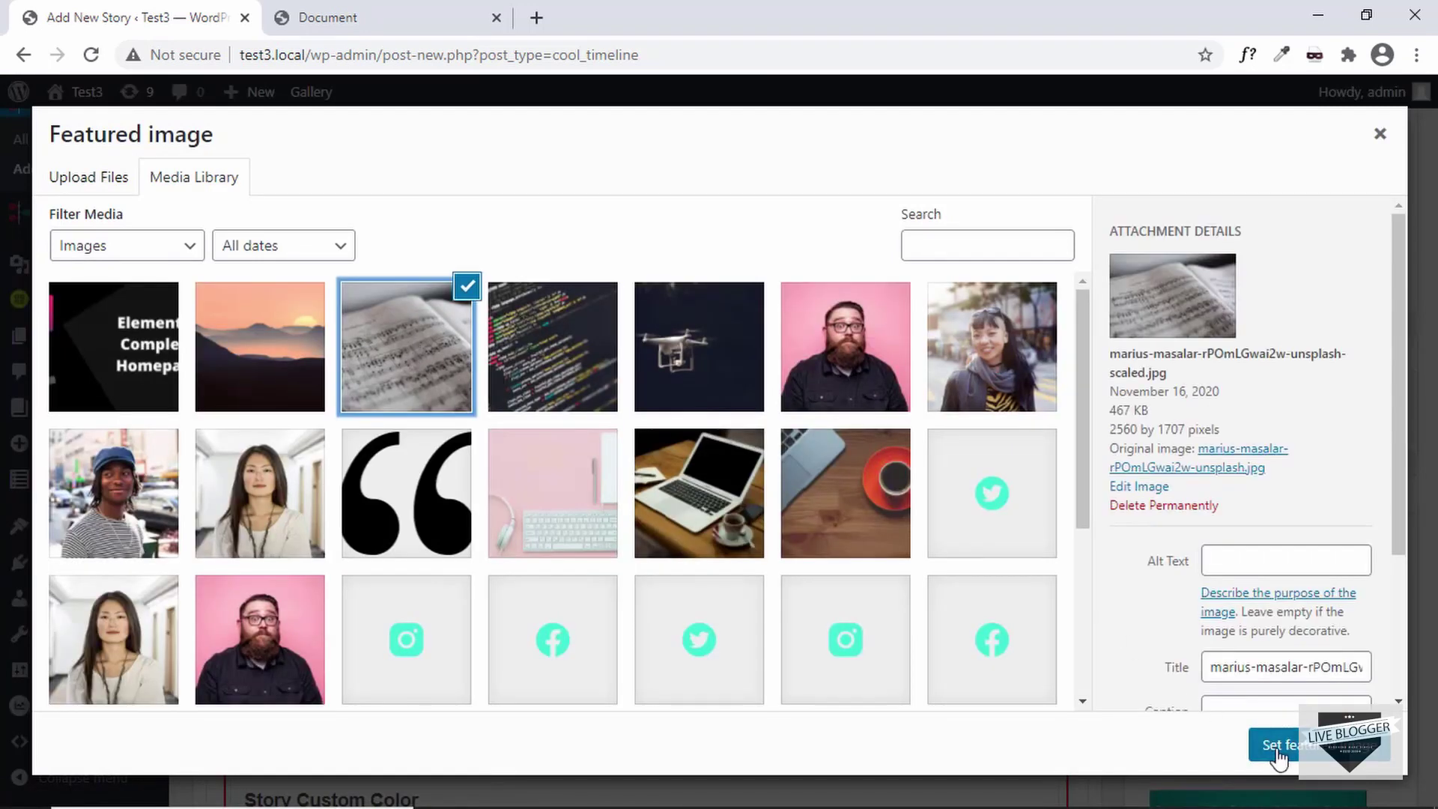
click(1276, 746)
scroll(1107, 483, up, 8)
click(1353, 459)
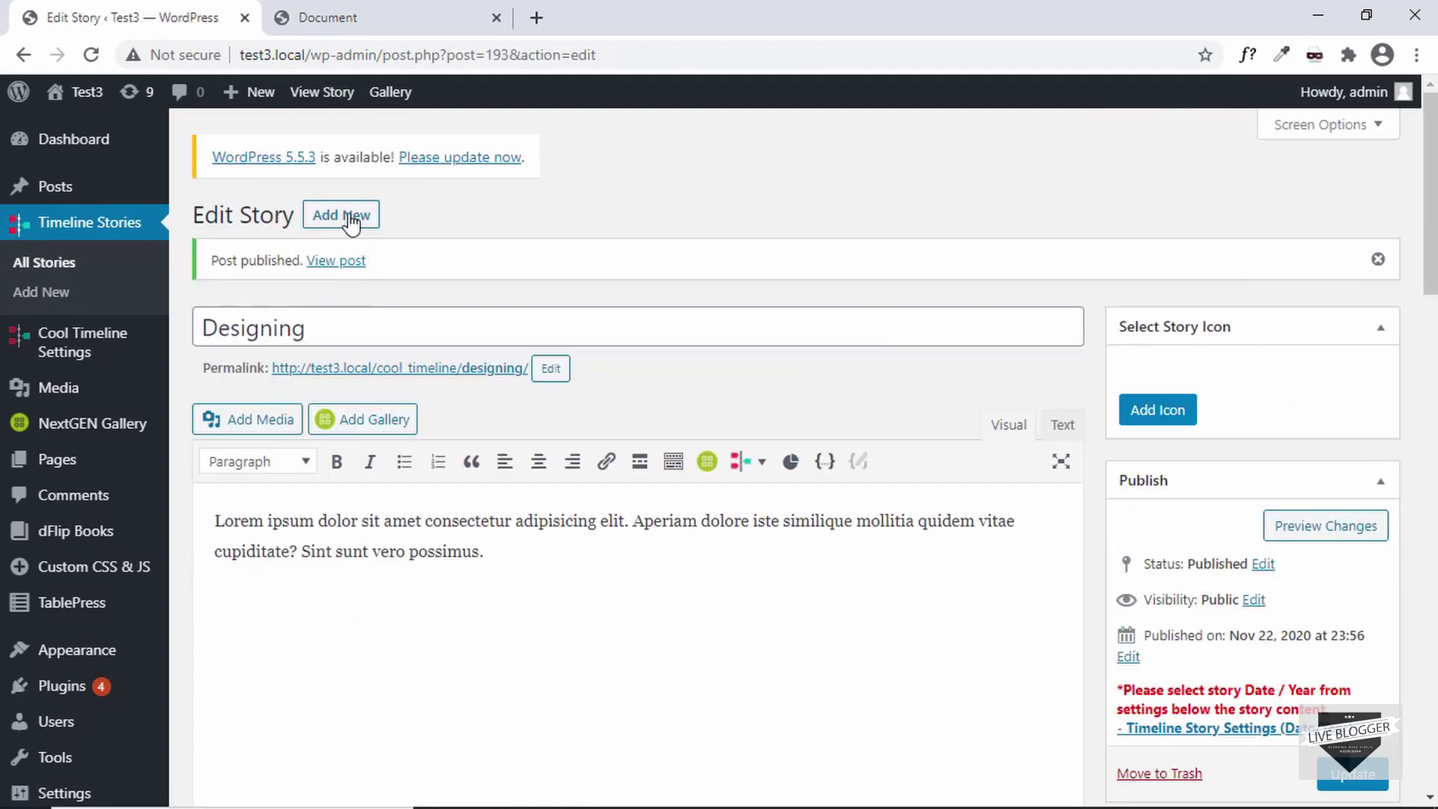
- Add a third timeline story titled "Testing" with the same Lorem ipsum paragraph as its content
click(352, 219)
text(Testing)
click(340, 586)
text(Lorem ipsum dolor sit amet consectetur adipisicing elit. Aperiam dolore iste similique mollitia quidem vitae cupiditate? Sint sunt vero possimus.)
- Set the Story Date / Year of the "Testing" story to November 16, 2020
scroll(344, 587, down, 5)
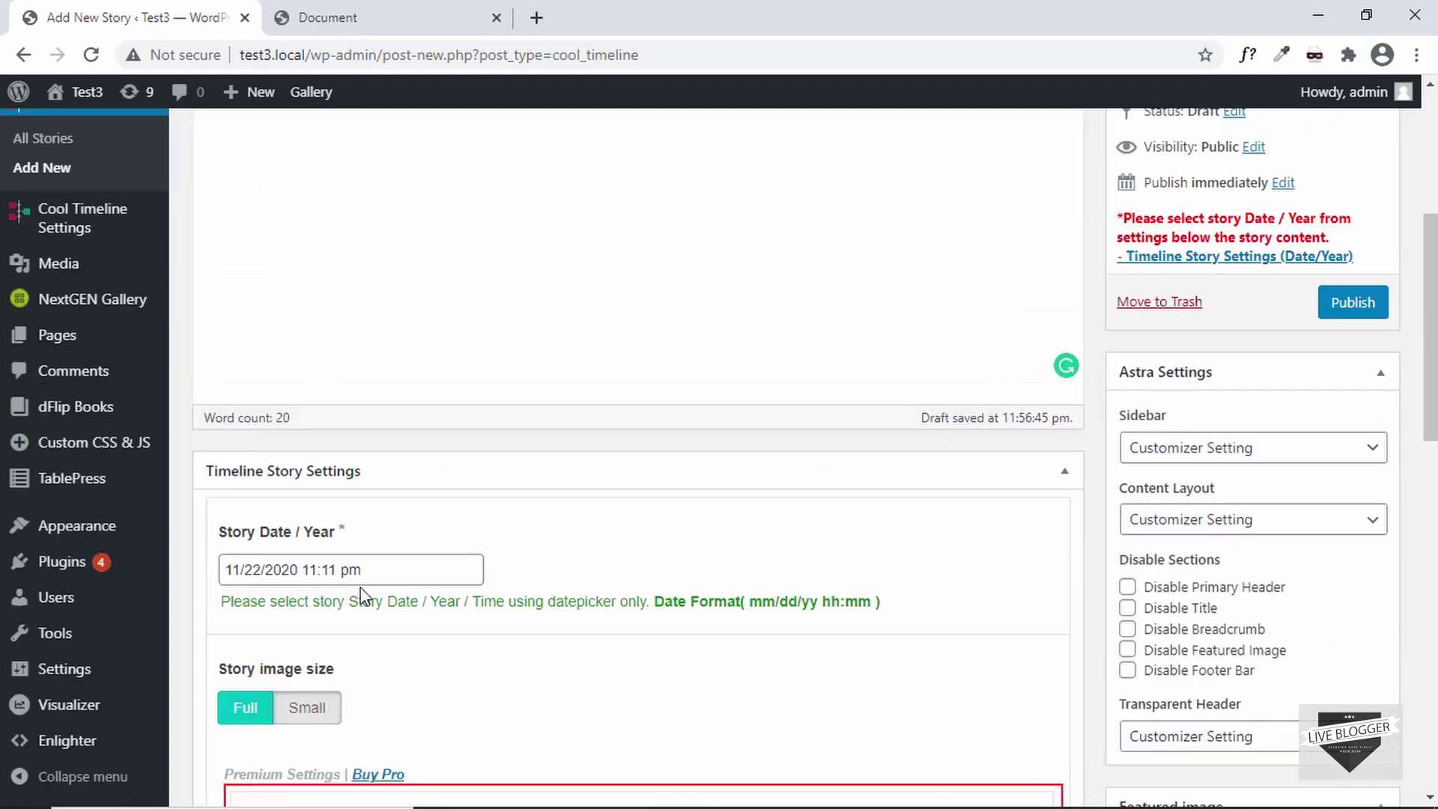
click(379, 567)
click(283, 341)
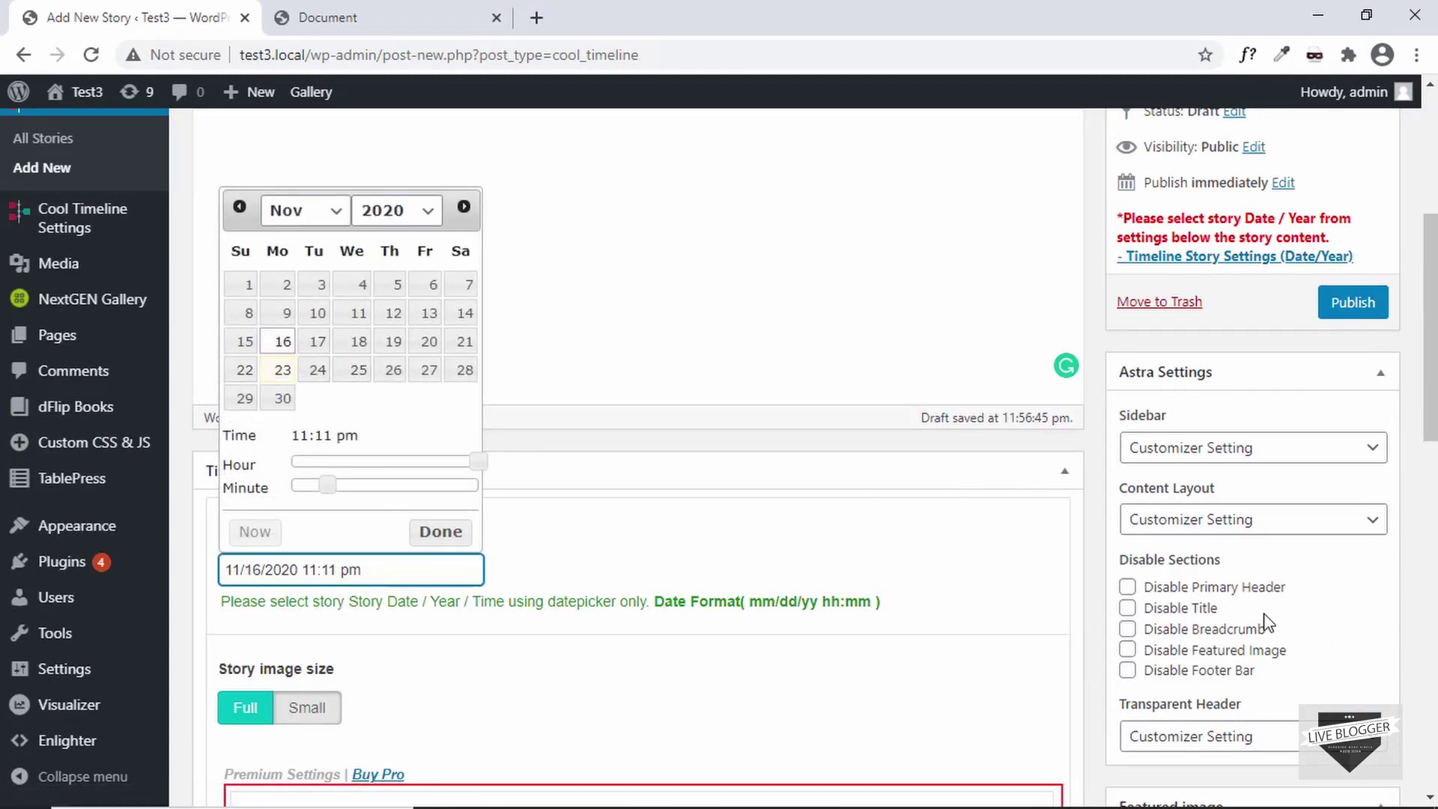
- Set the drone photo as the "Testing" story's featured image and publish the story
scroll(1131, 610, down, 4)
click(1187, 526)
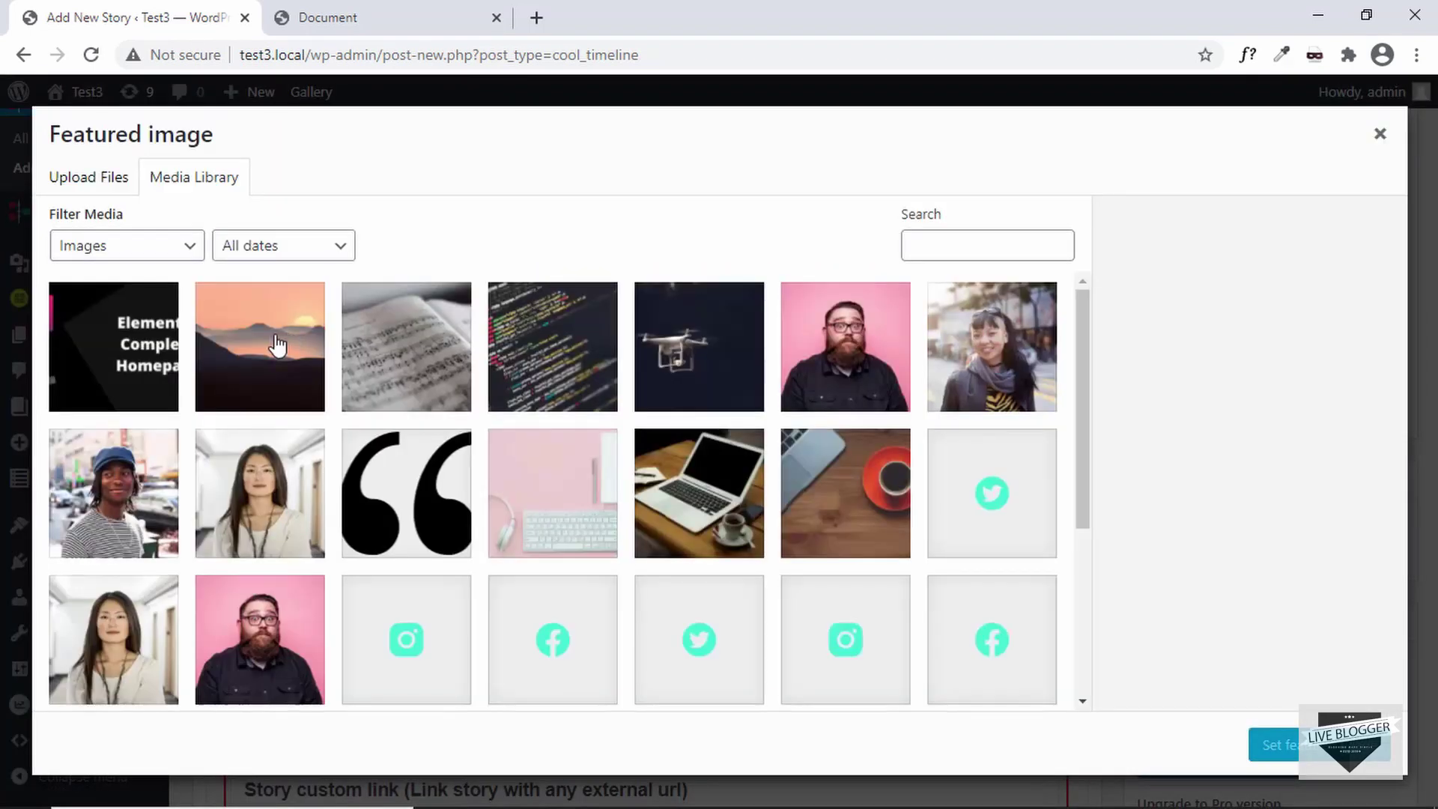
click(124, 357)
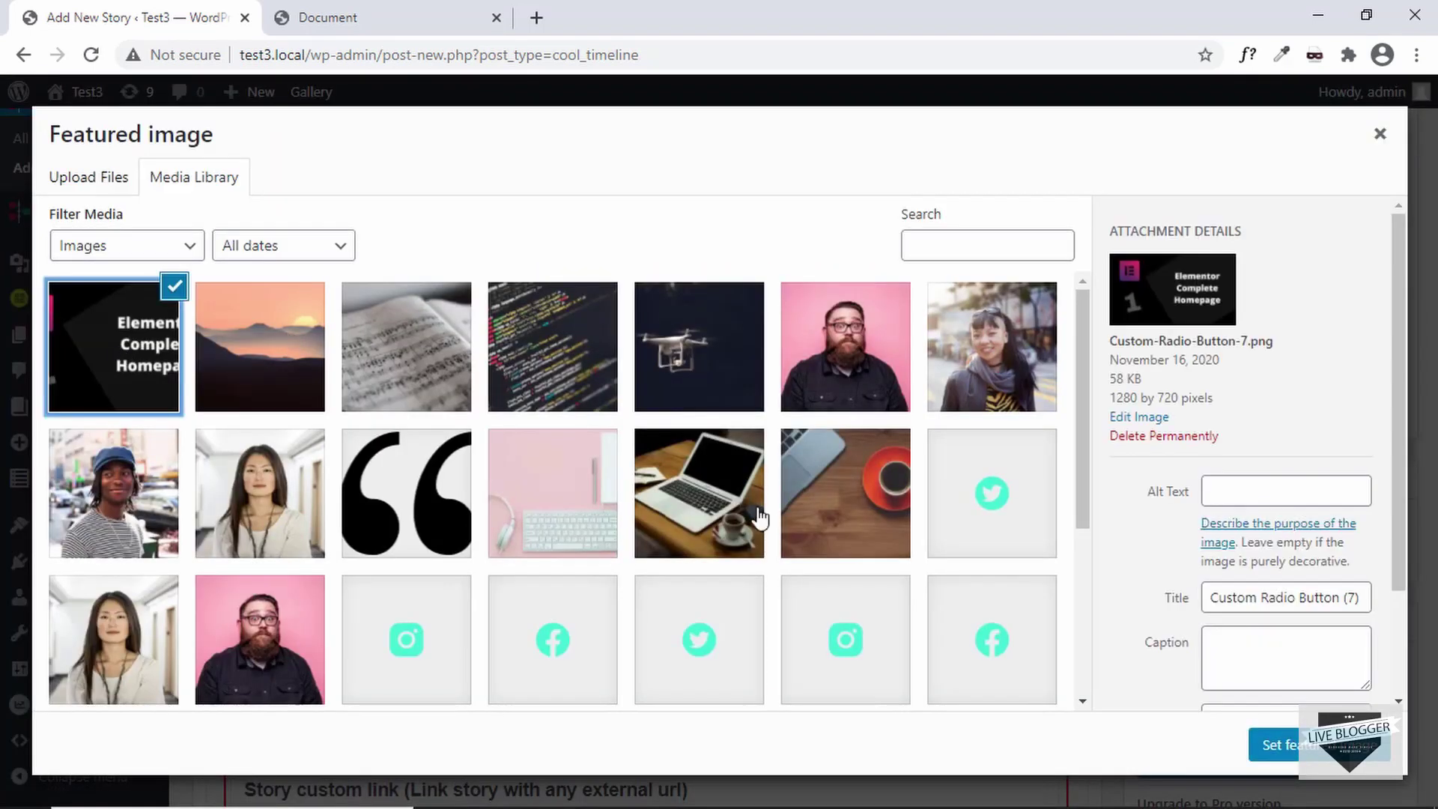
click(683, 363)
click(1270, 749)
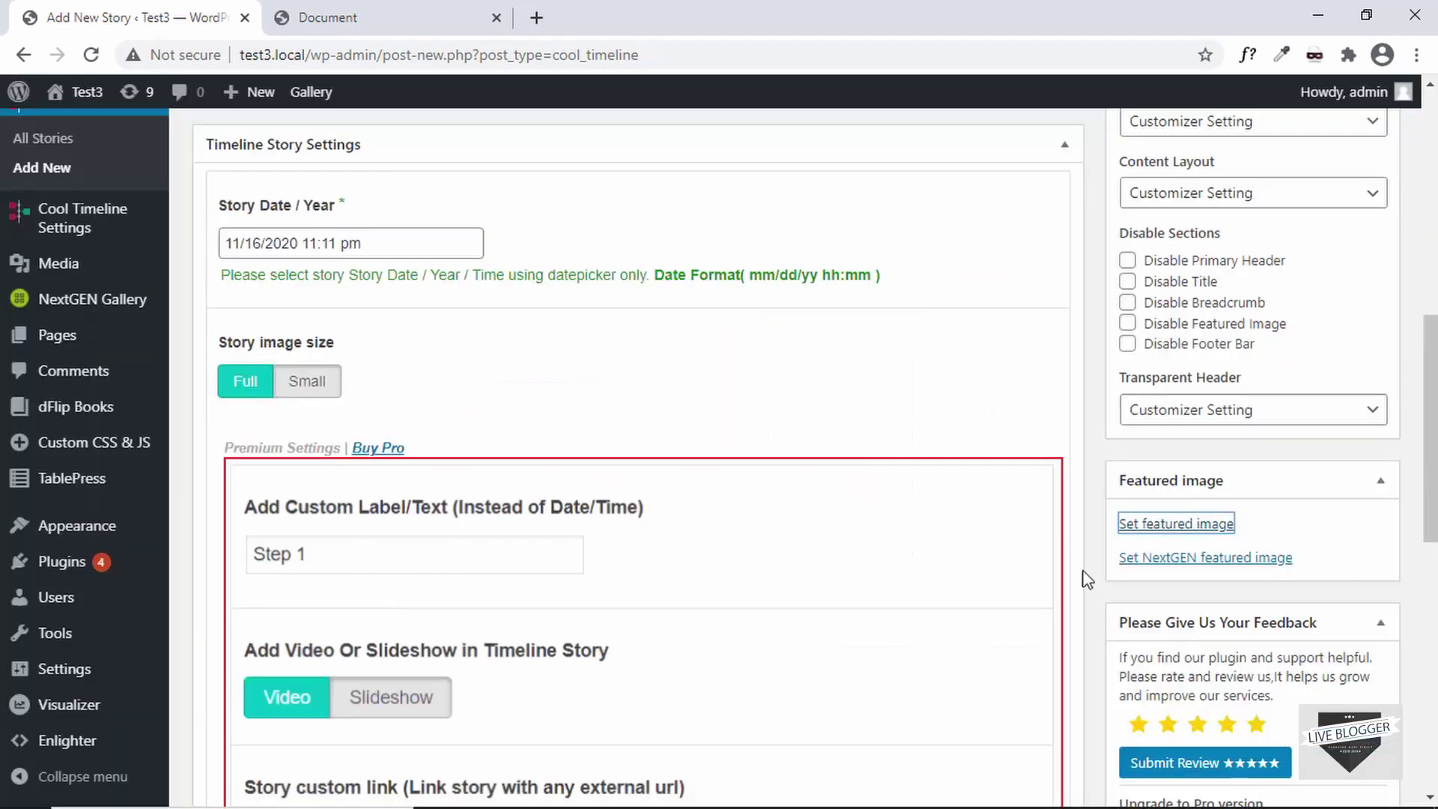
scroll(1033, 524, up, 9)
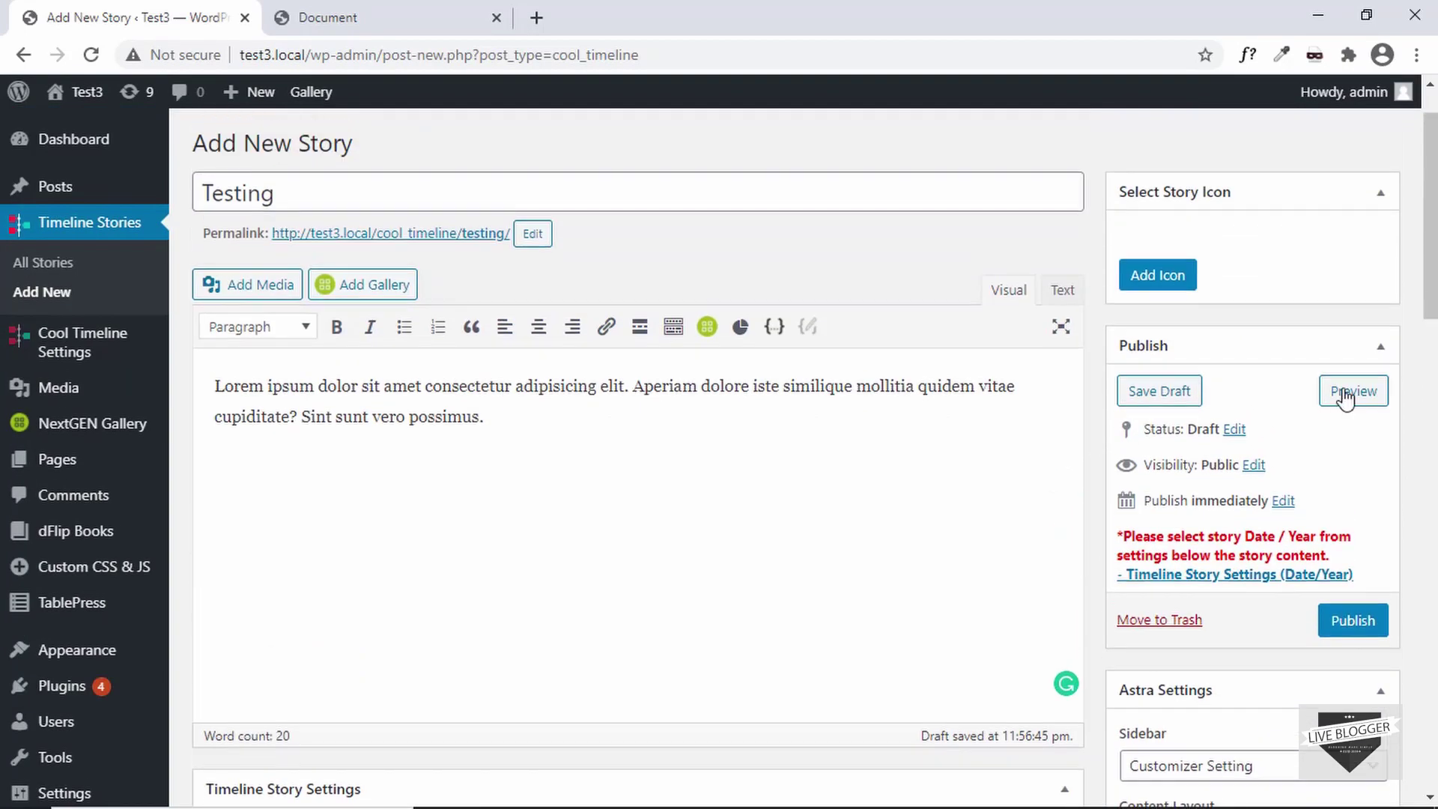
click(1350, 621)
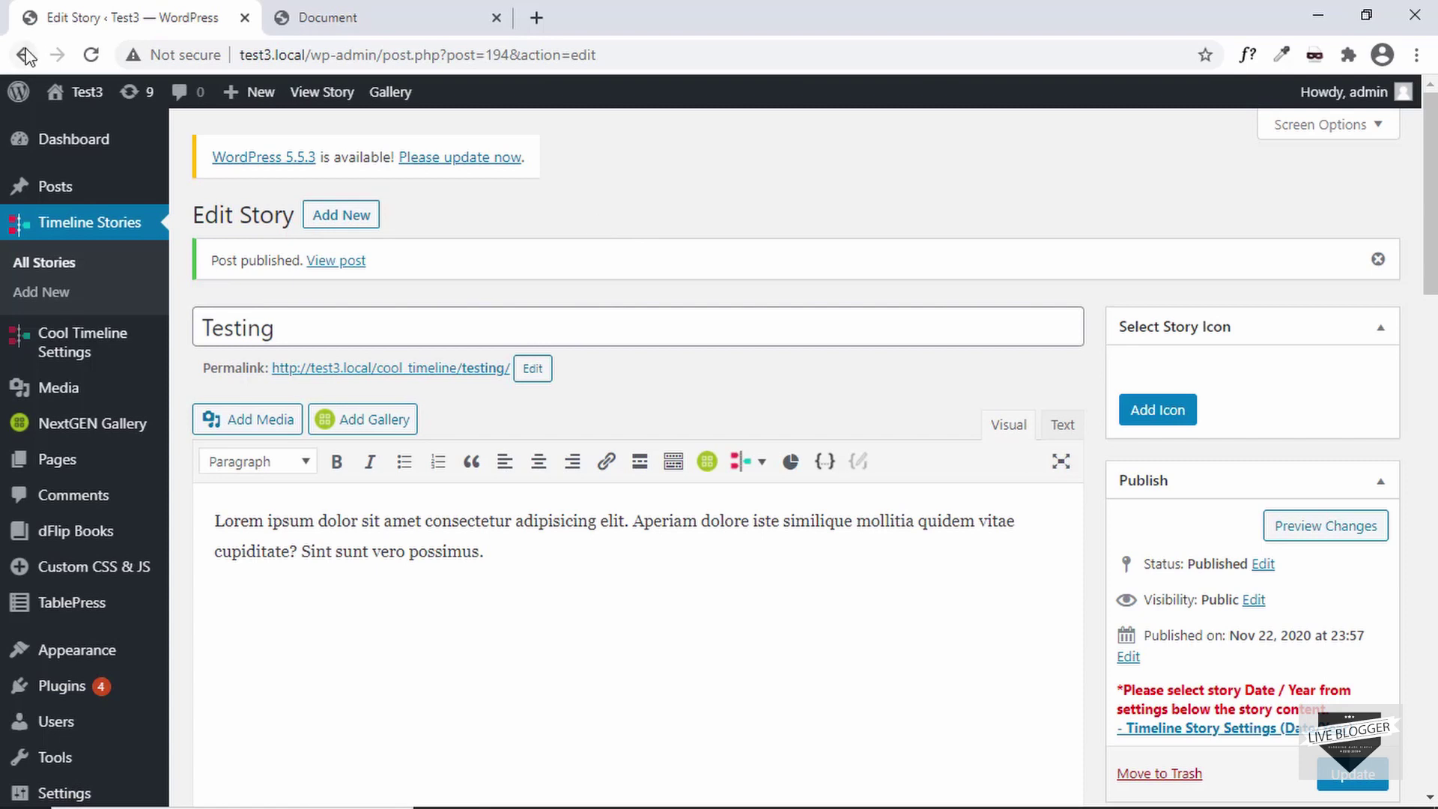
- Check the list of all timeline stories and add a new page titled "The Journey of Our Project"
click(55, 266)
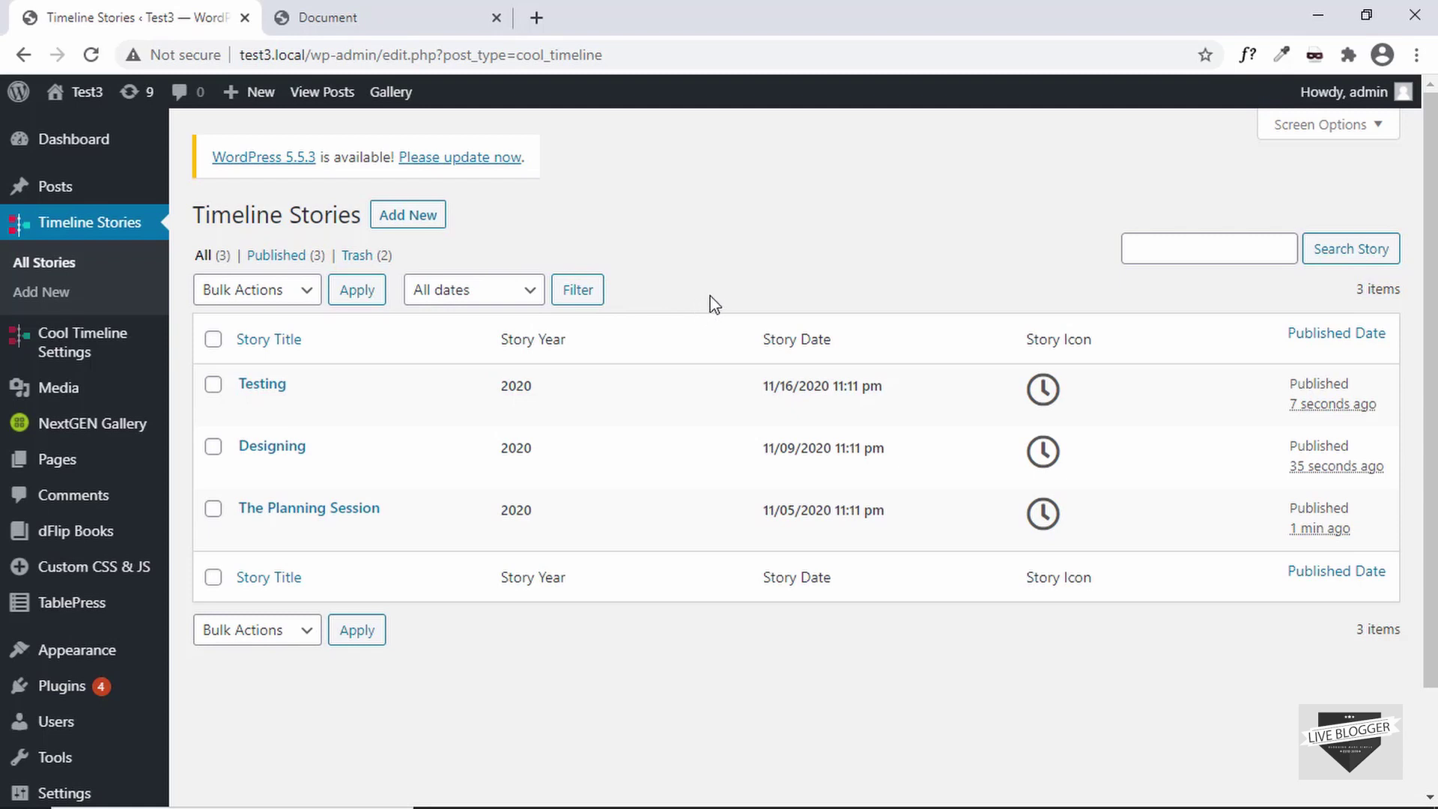
mouse_move(107, 205)
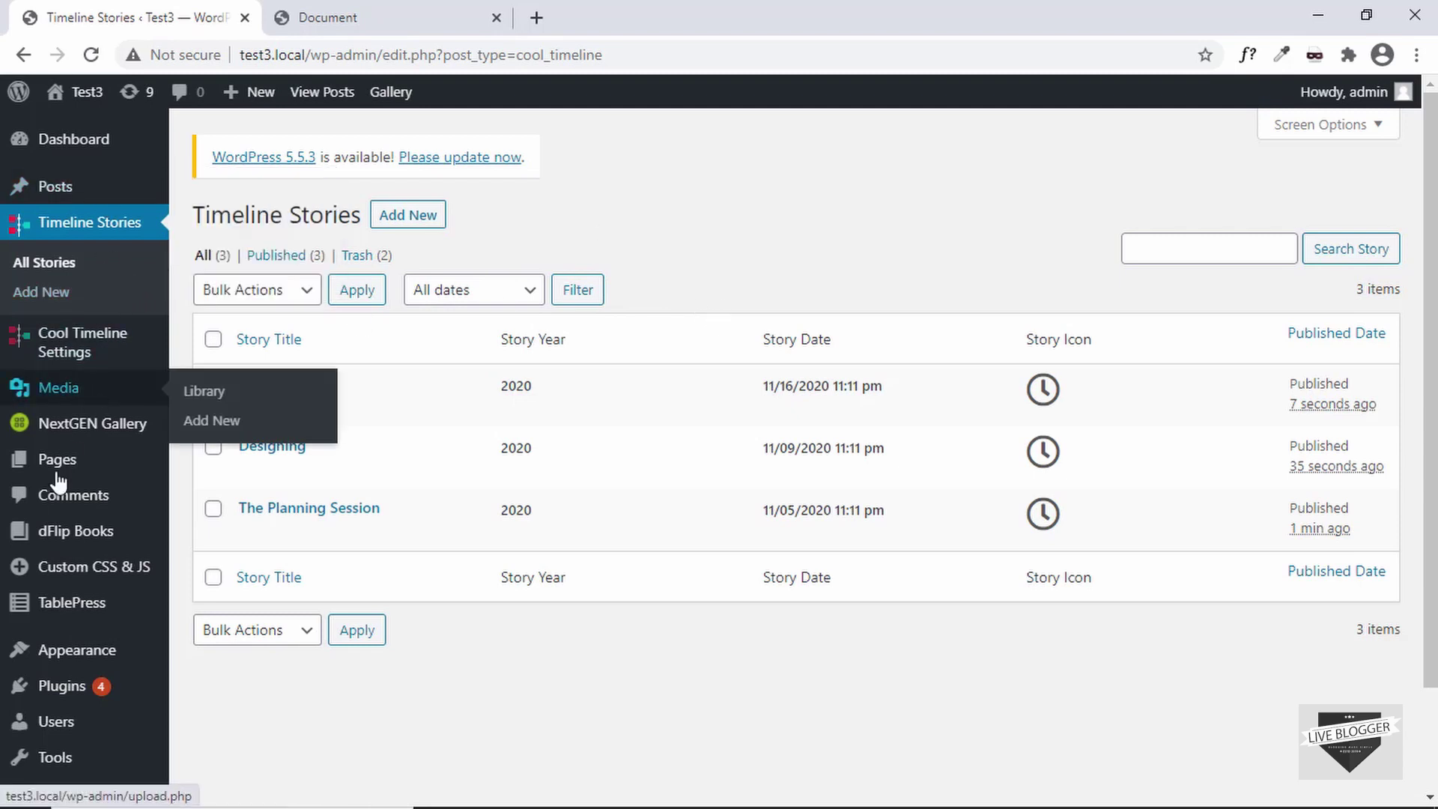
mouse_move(75, 468)
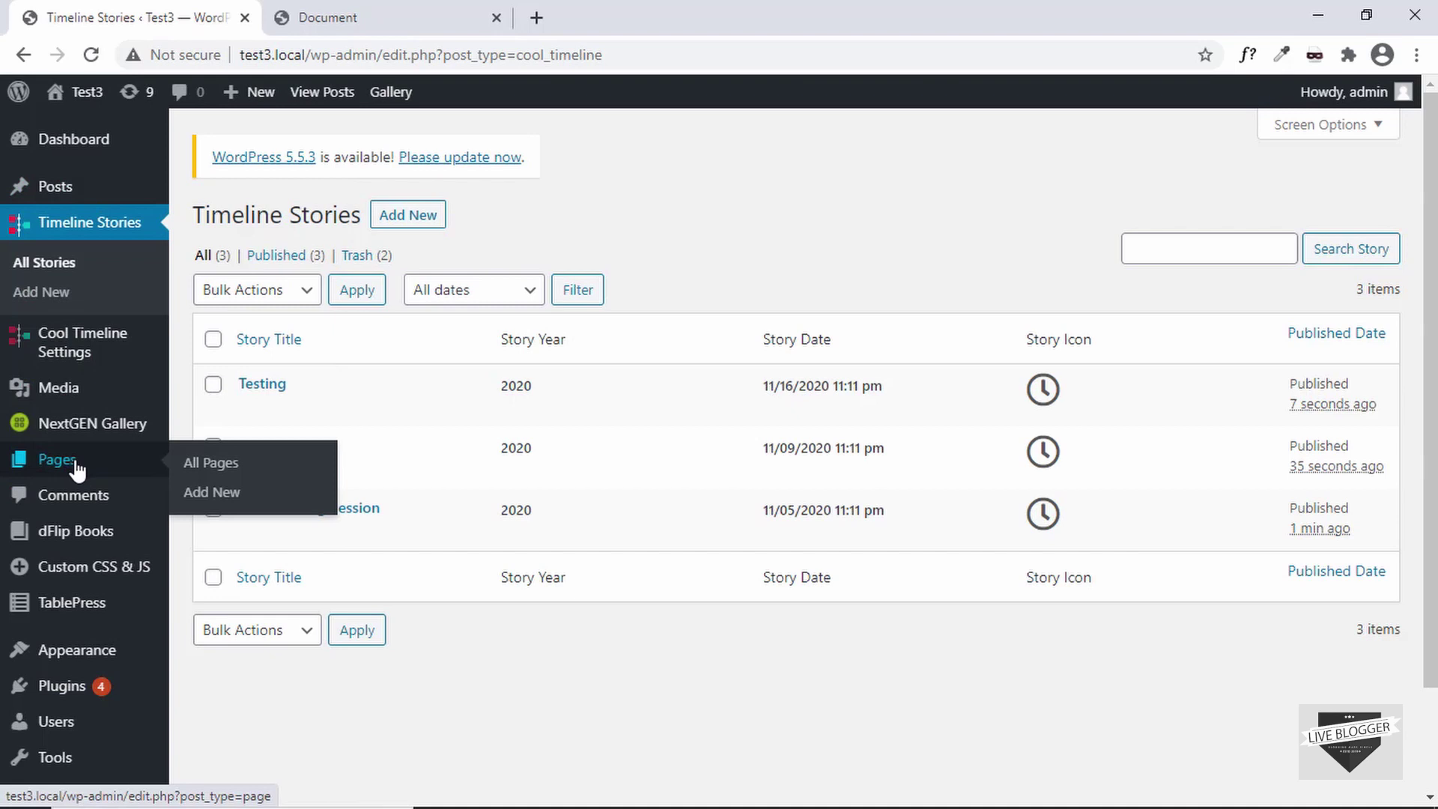
click(208, 497)
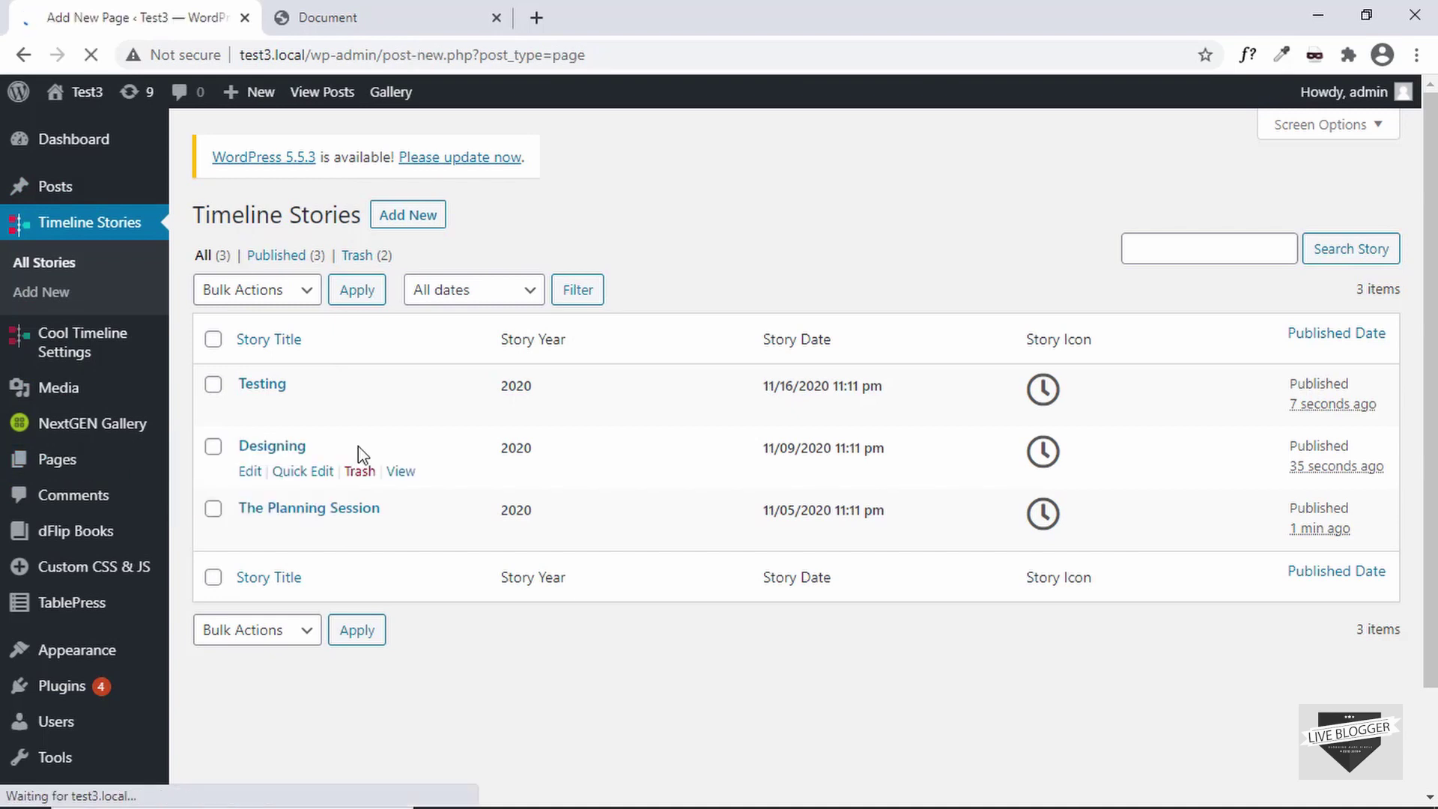
text(T)
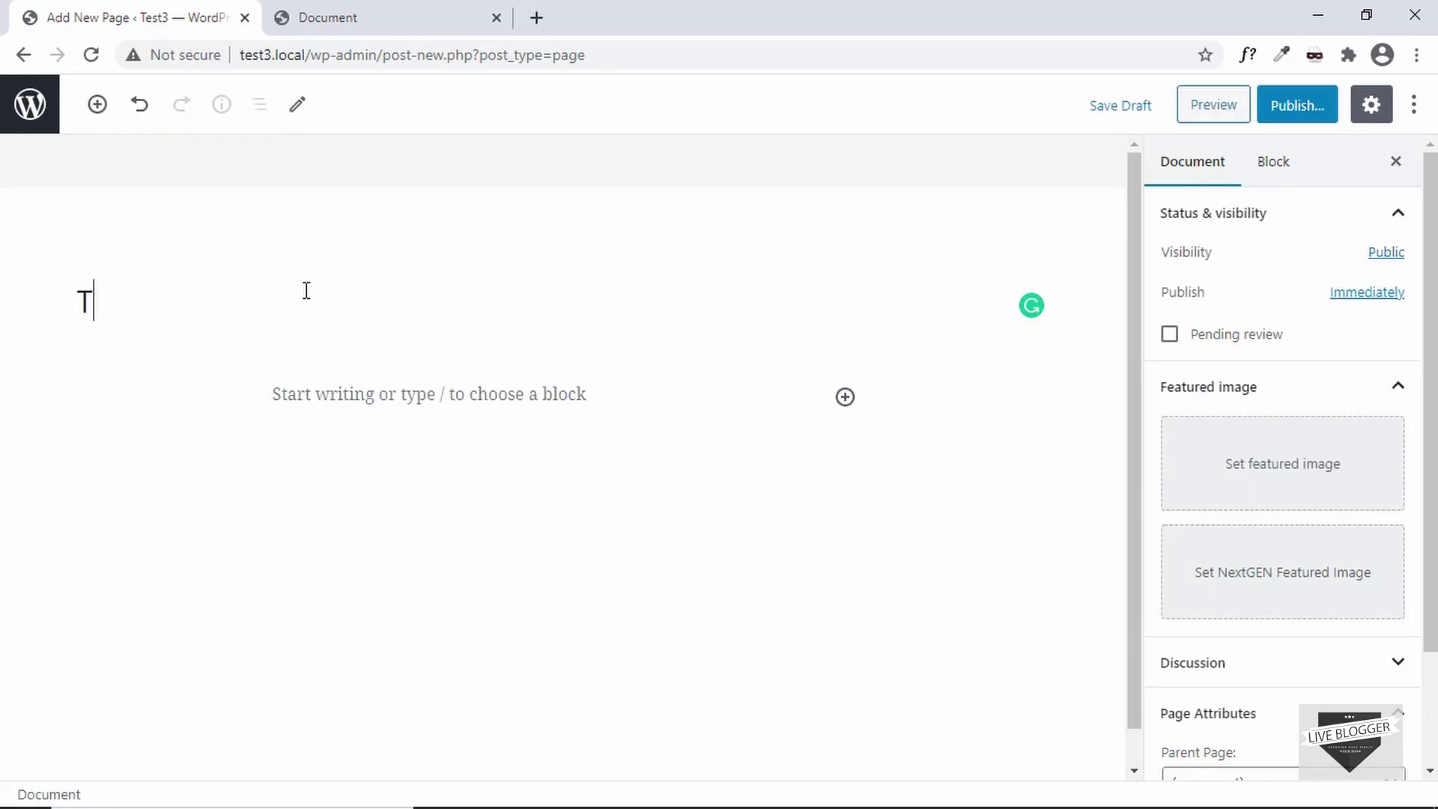
text(he Journey of Our Project)
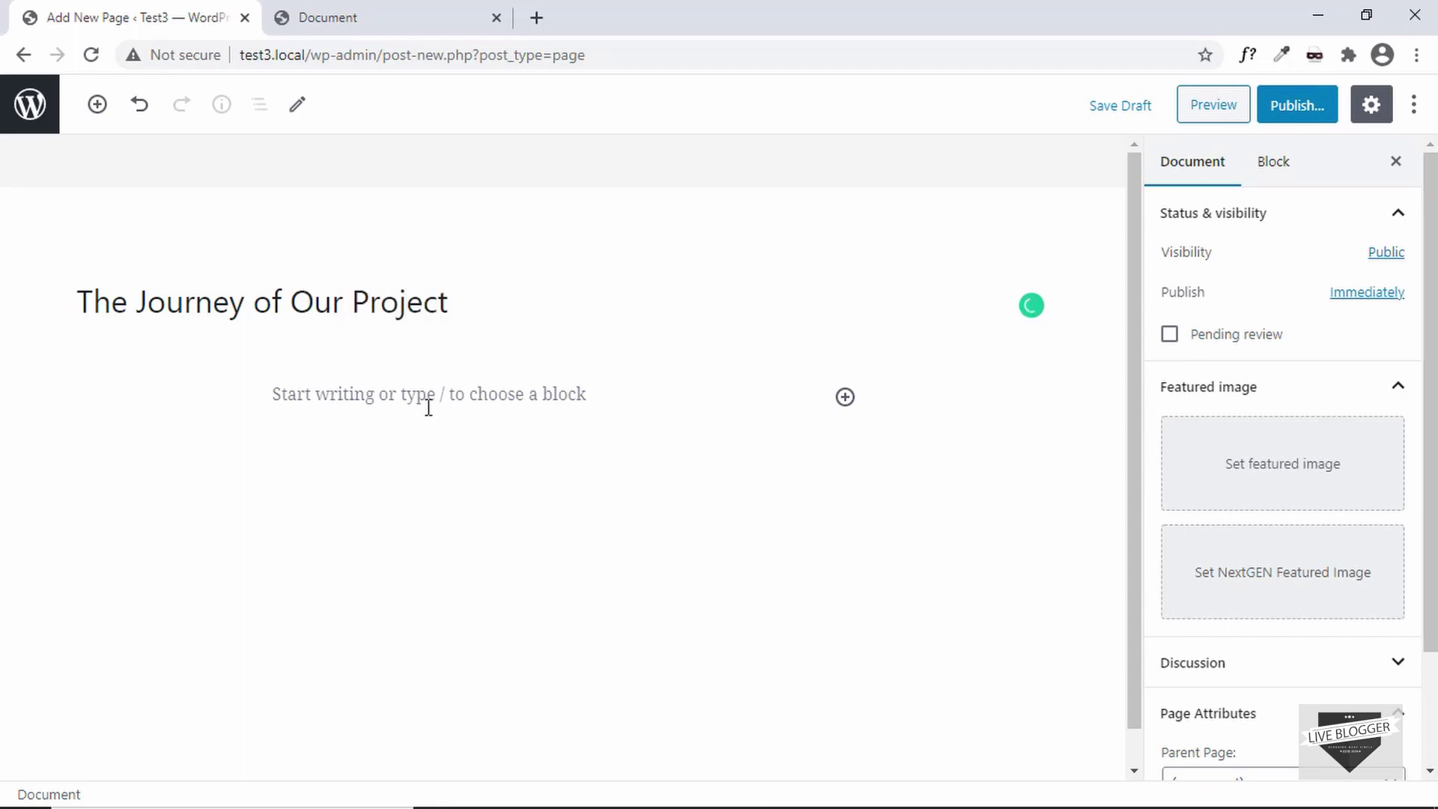
- Browse the most used blocks, including the Cool Timeline ones, that can be inserted in the page body
click(427, 391)
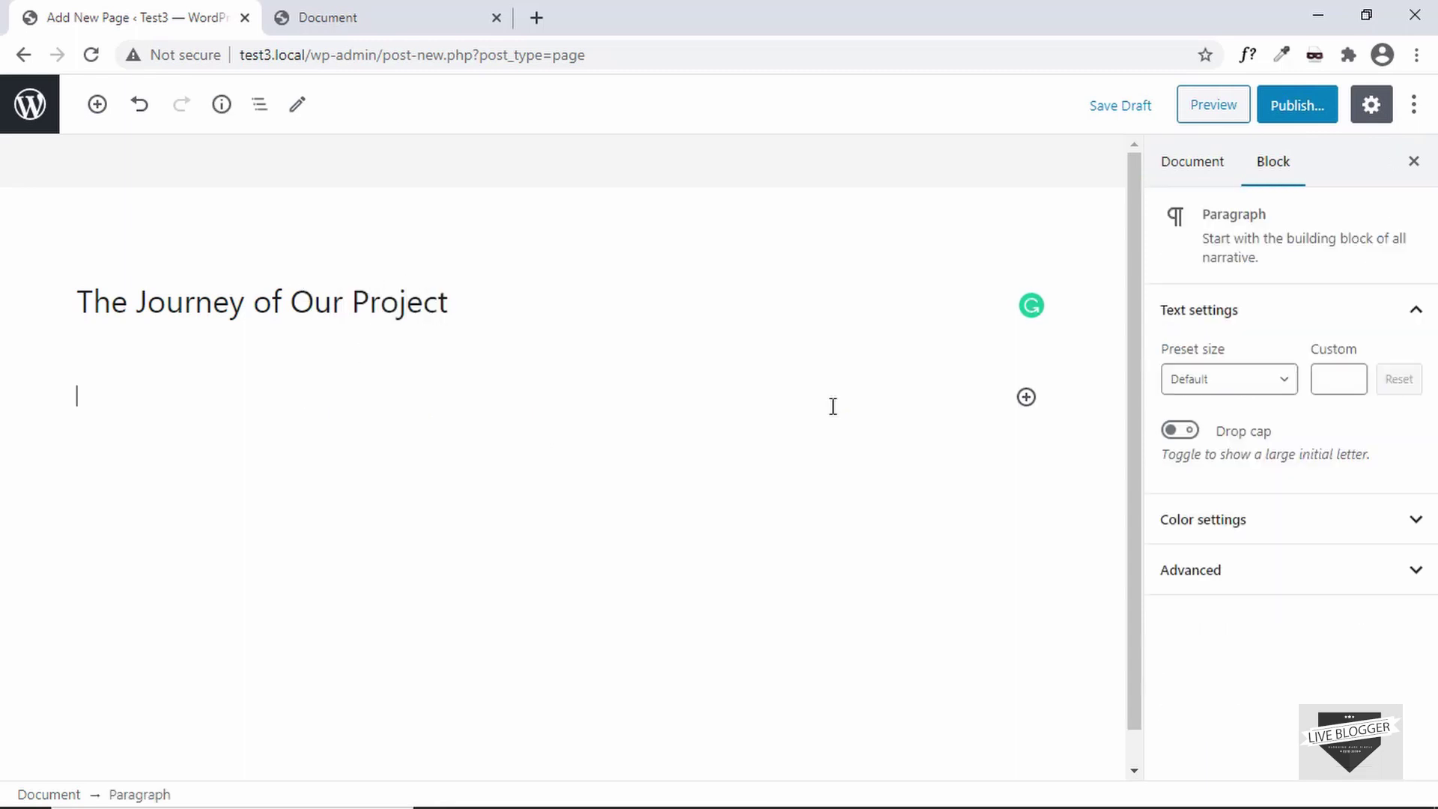
click(1026, 398)
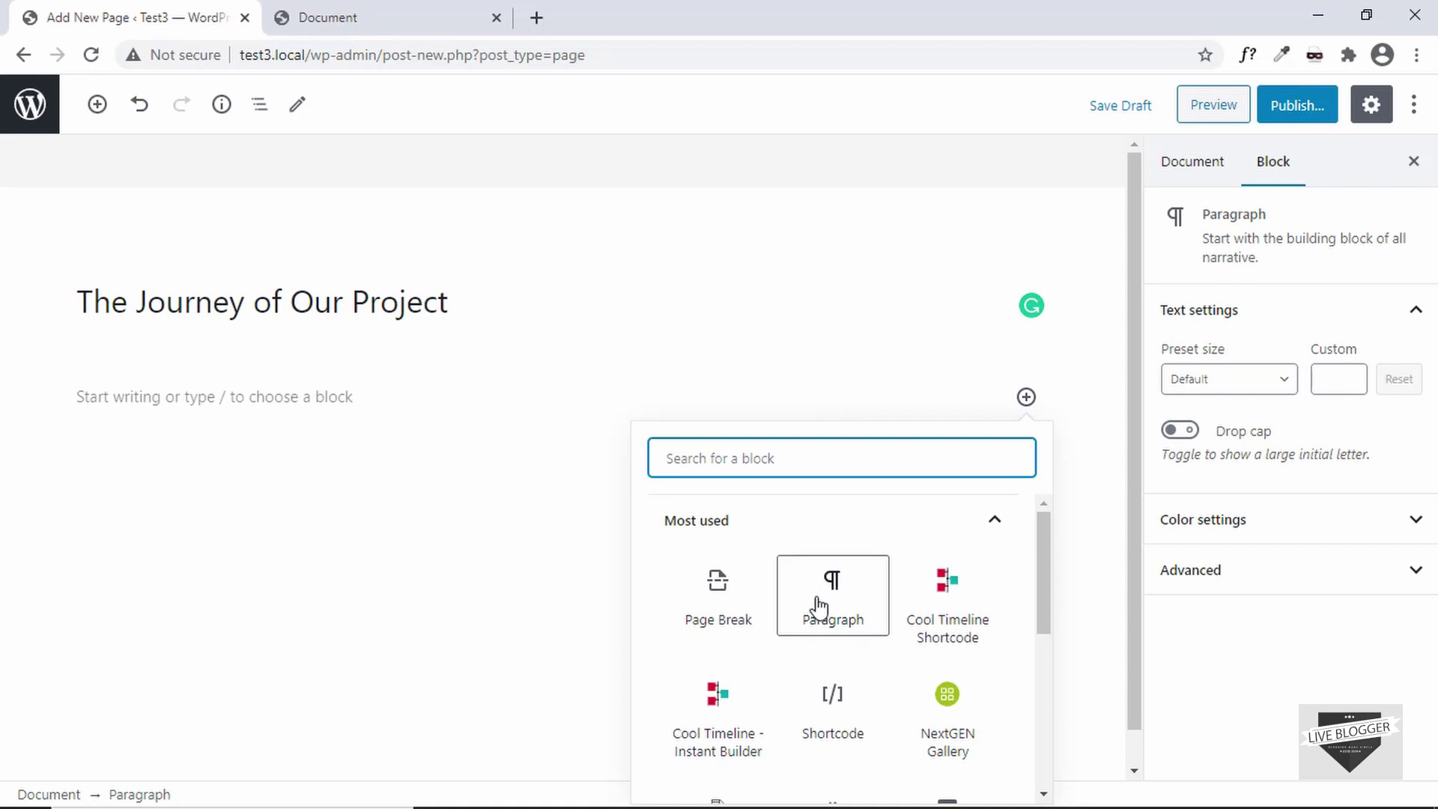
scroll(818, 602, down, 2)
scroll(818, 607, down, 5)
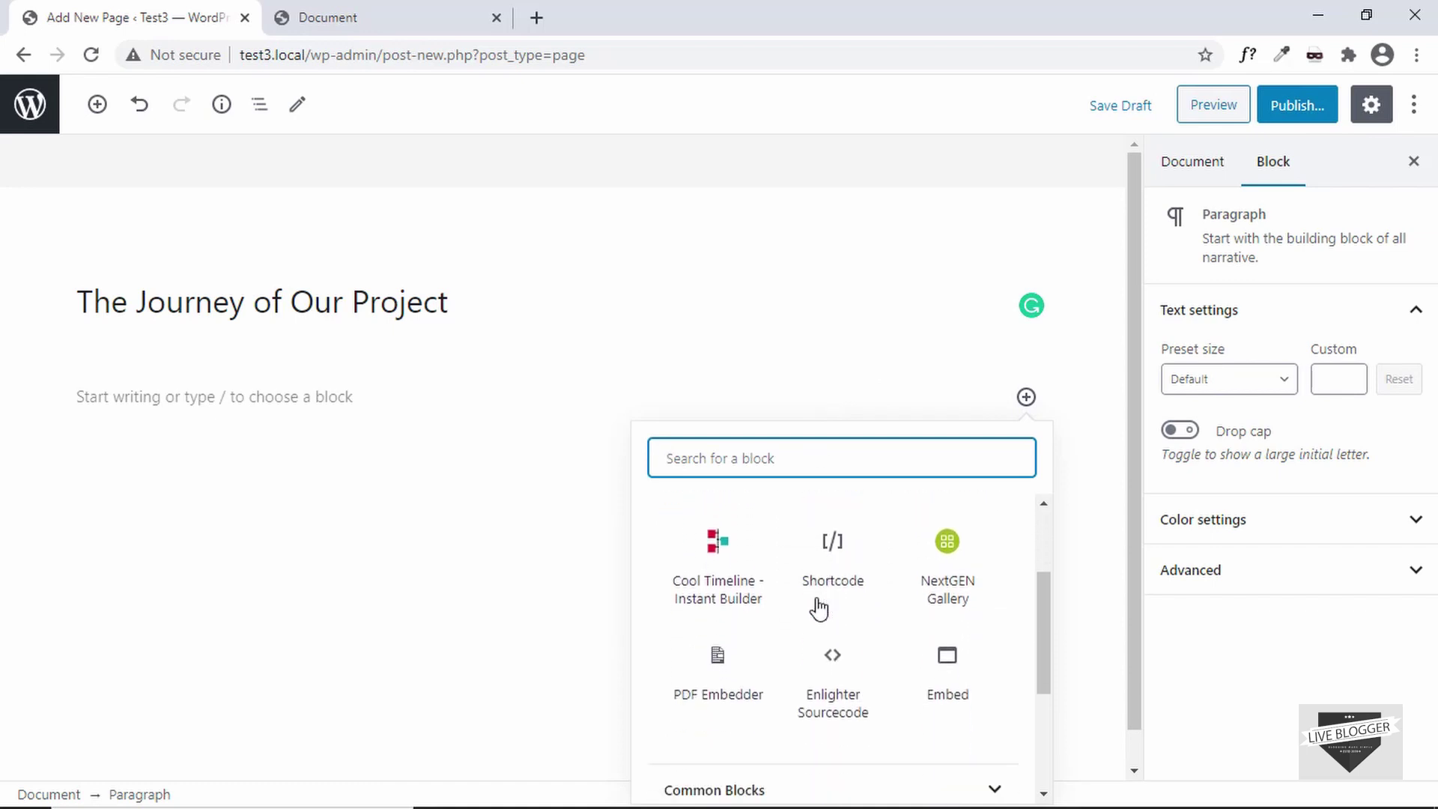
scroll(818, 607, up, 7)
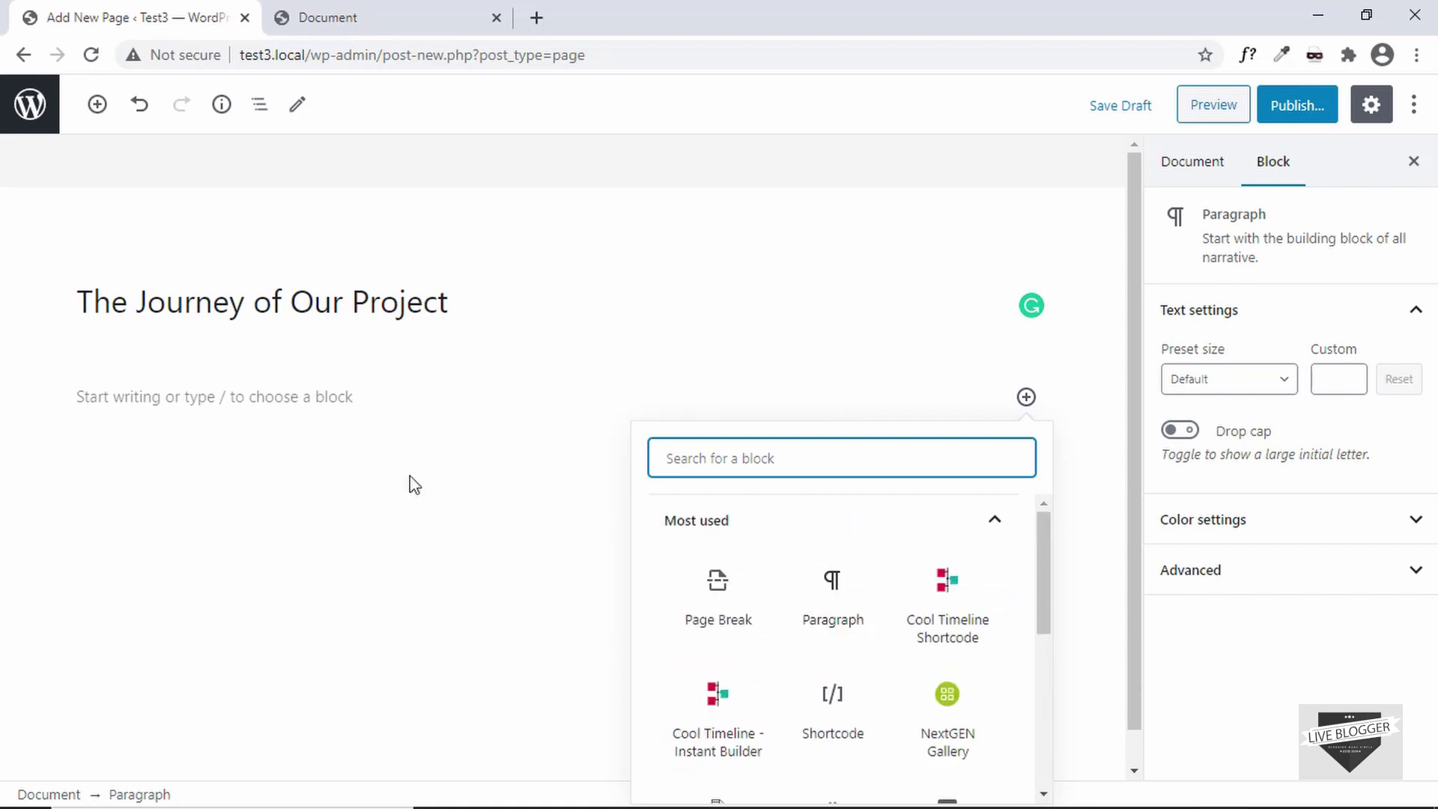
click(265, 404)
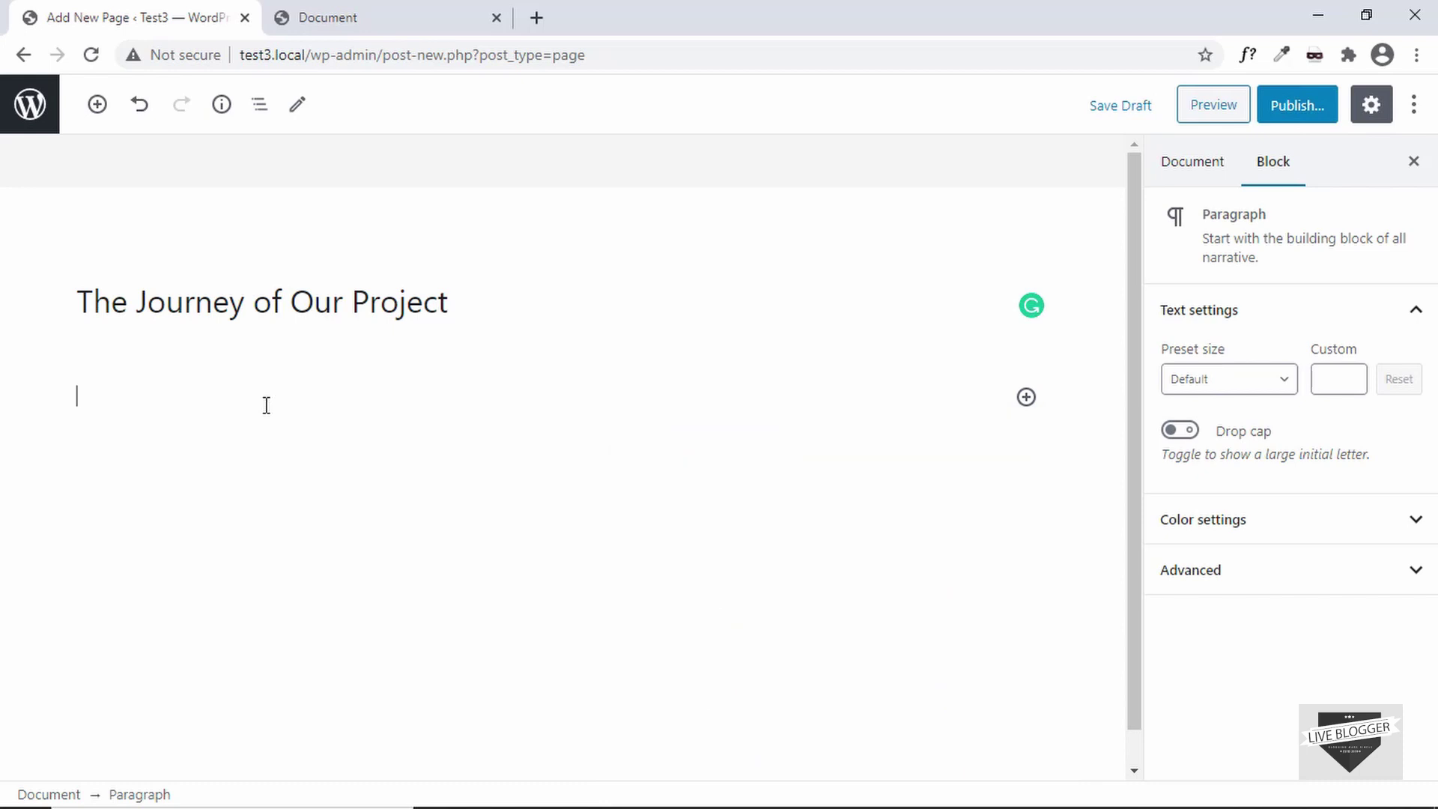
- Insert a Cool Timeline Shortcode block in the page body and publish the page
text(/)
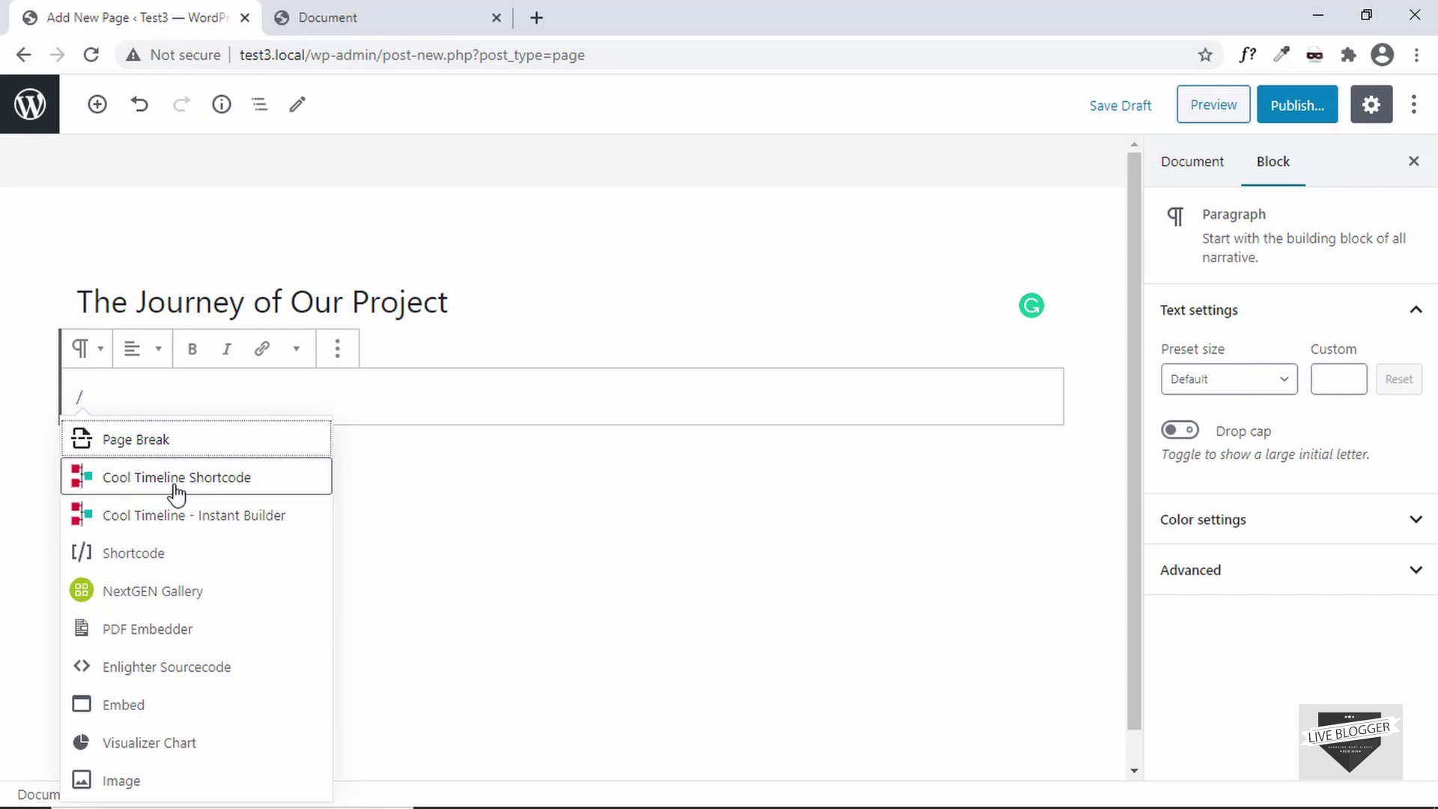
click(241, 486)
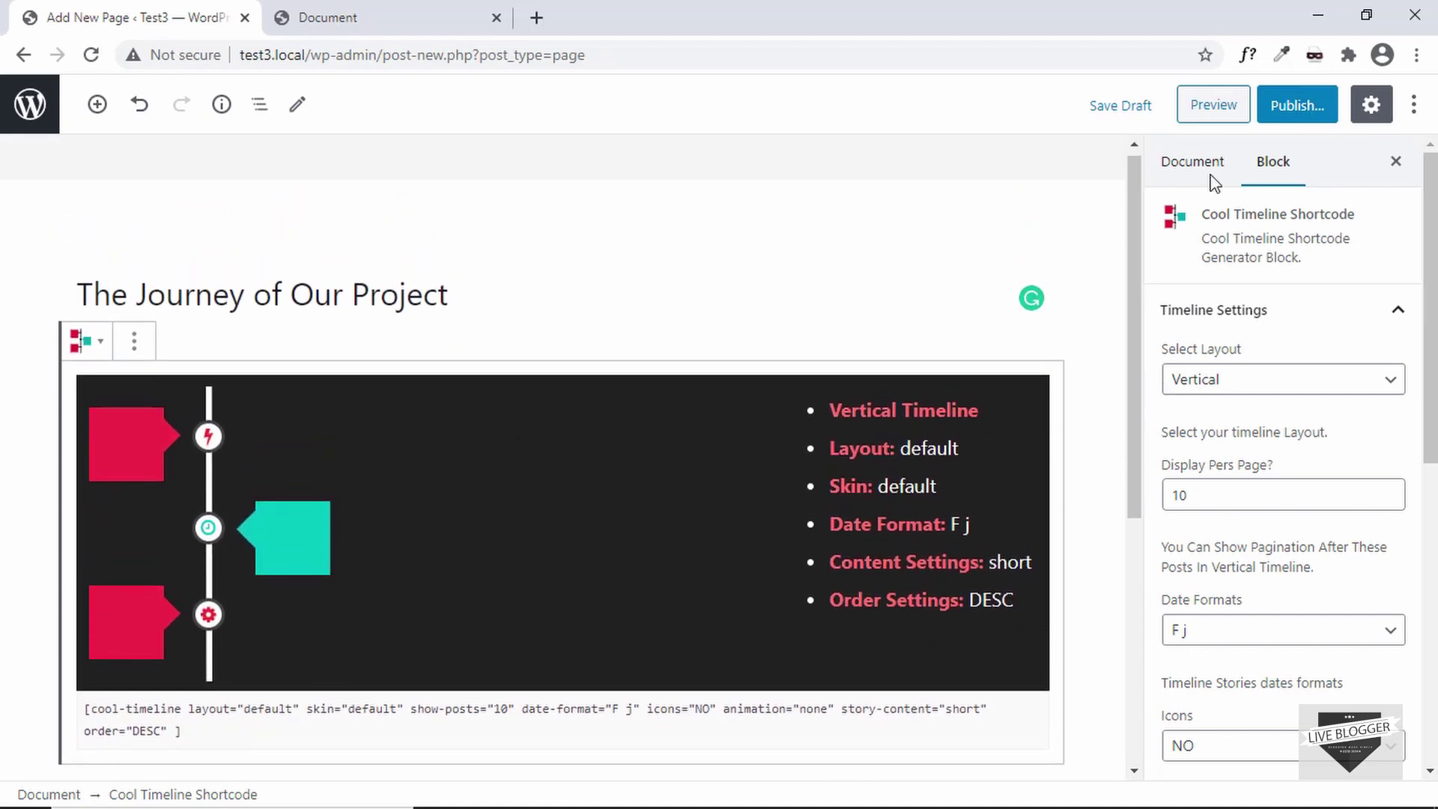
click(1296, 111)
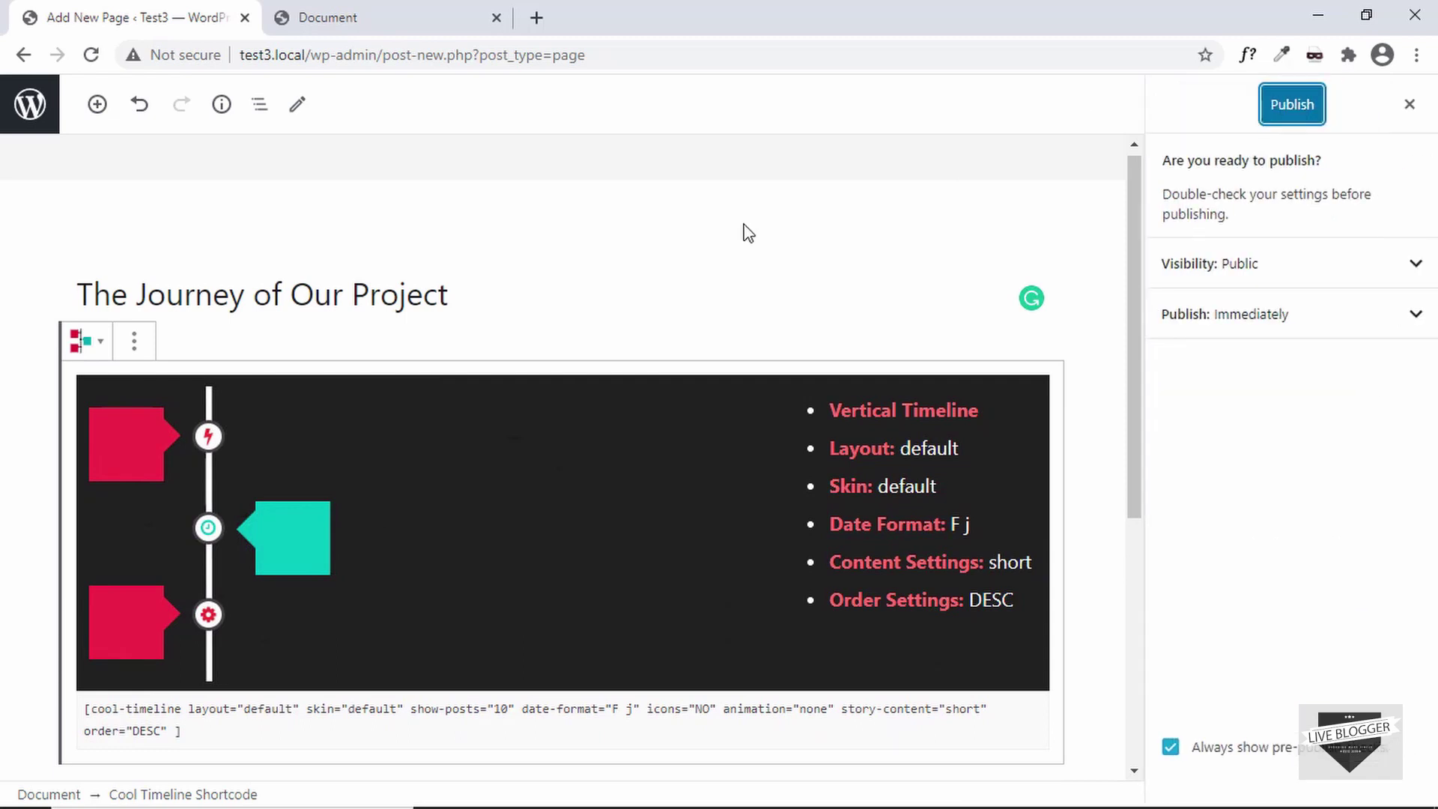
click(1295, 105)
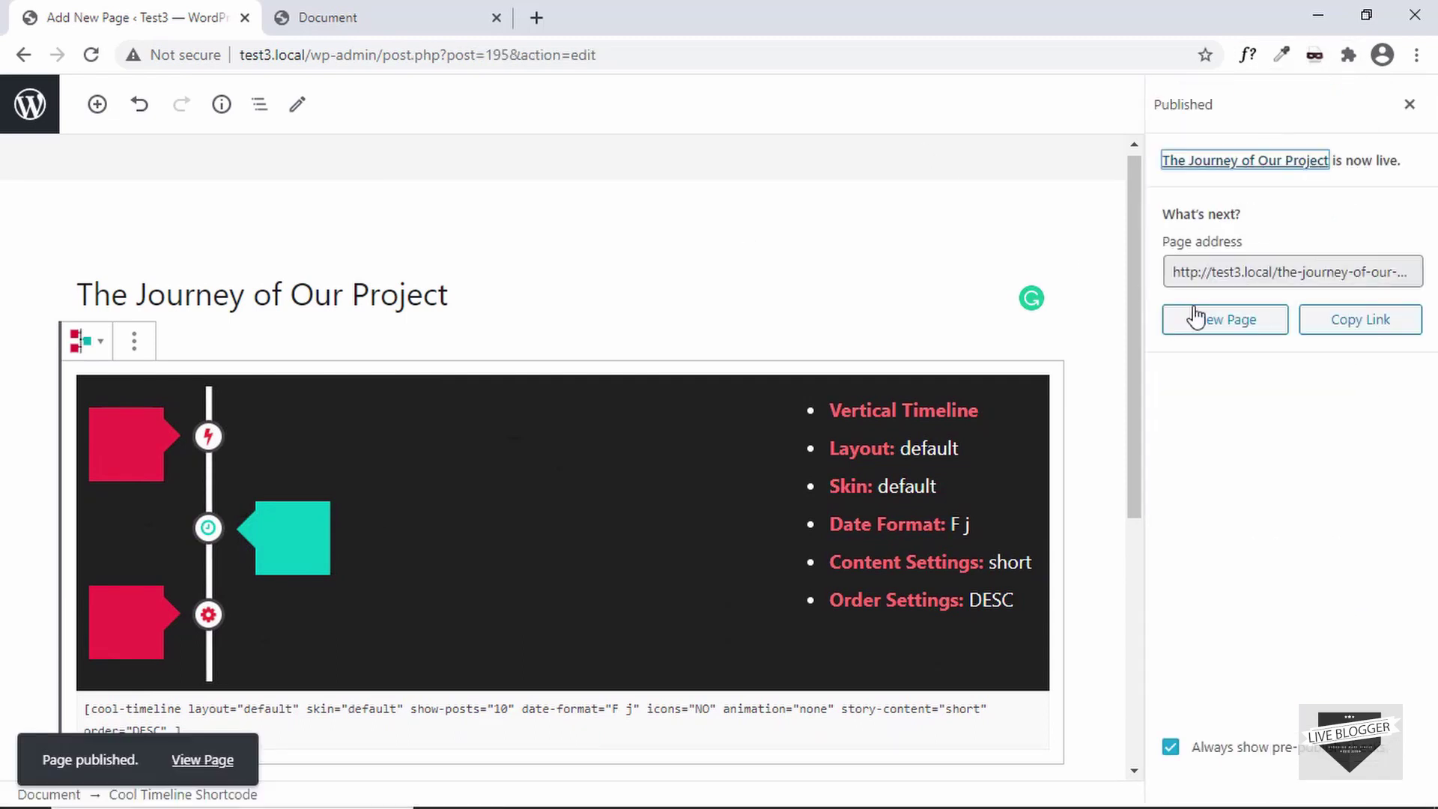
- View the published page and examine the vertical timeline's stories, dates and images from start to end
click(1205, 320)
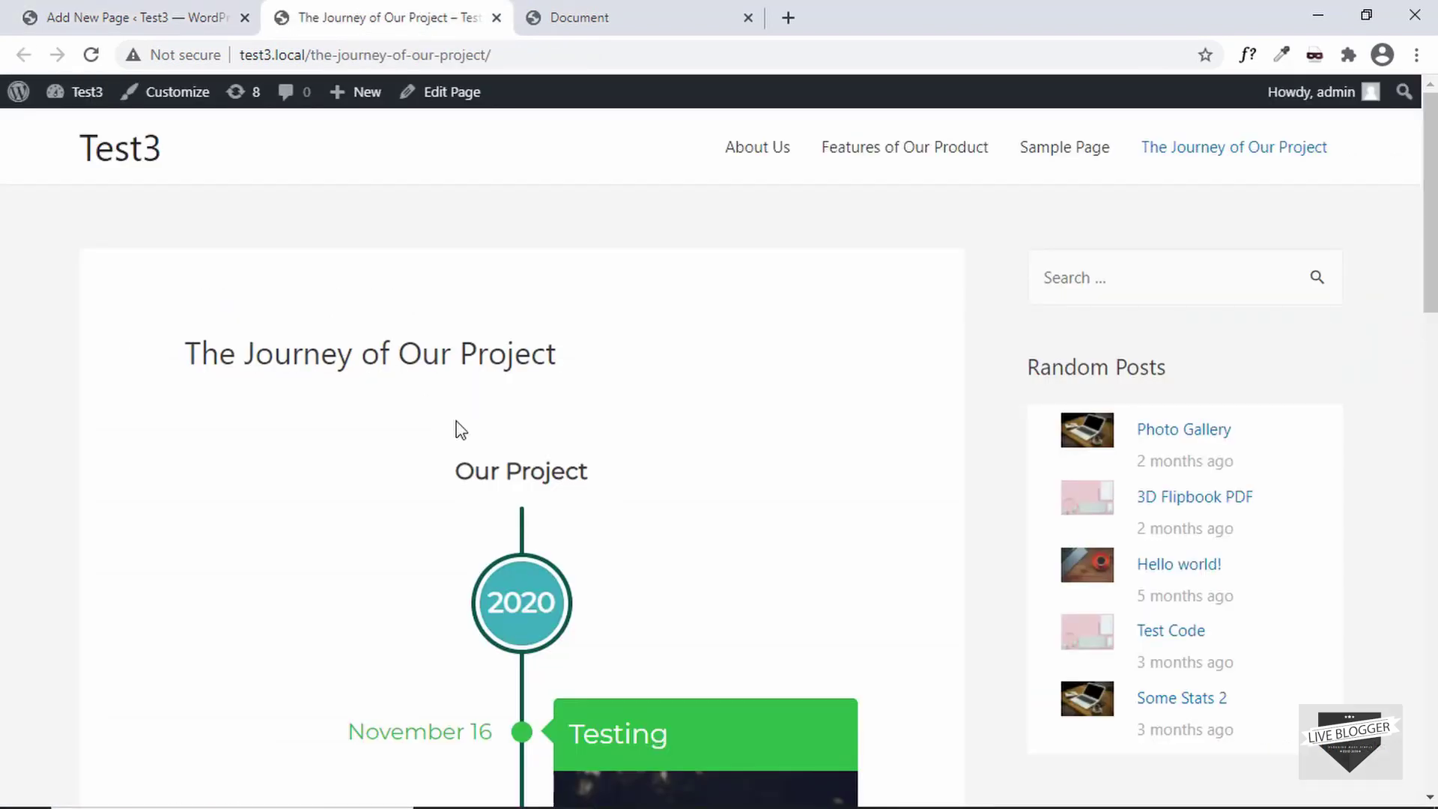
scroll(460, 429, down, 3)
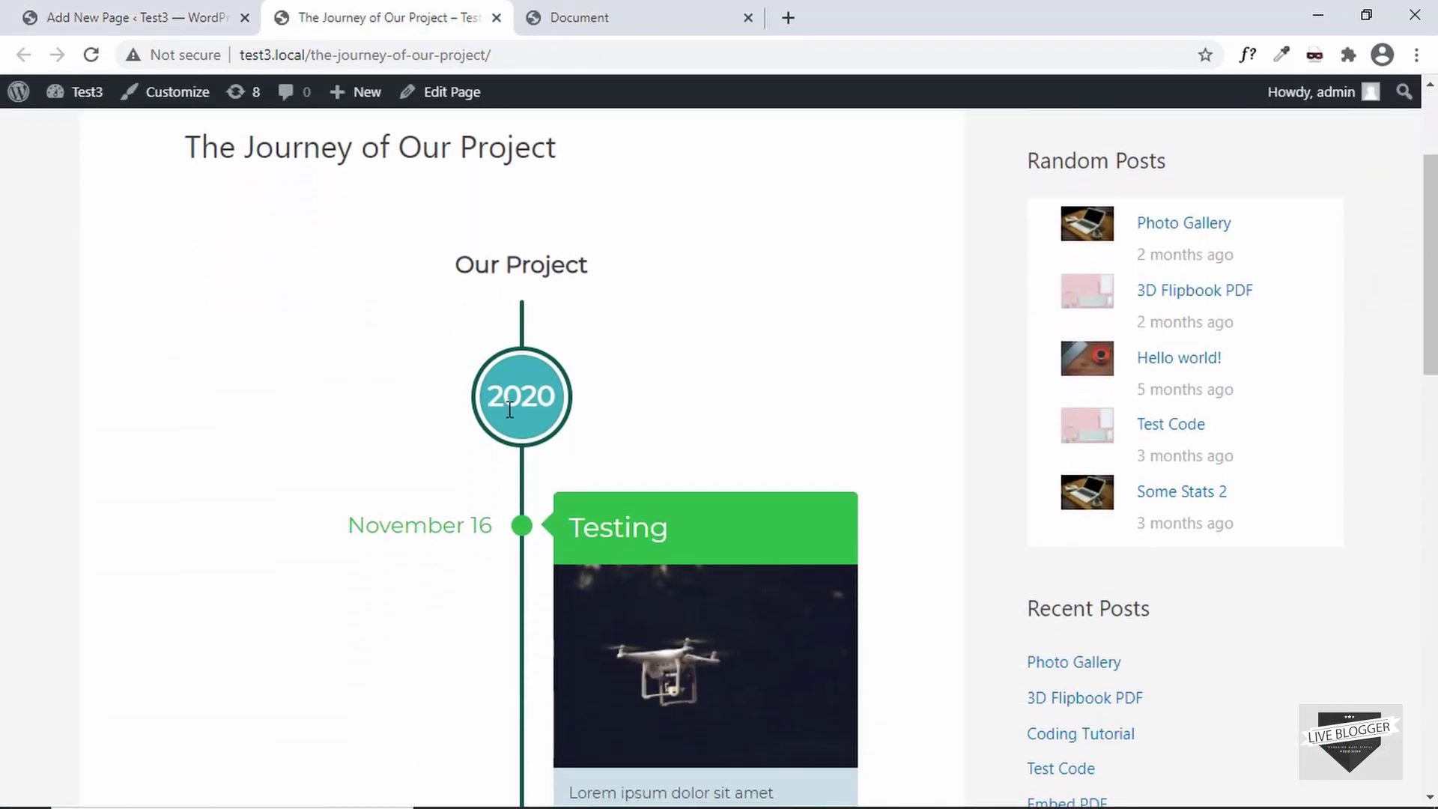
scroll(524, 397, down, 1)
scroll(545, 383, down, 3)
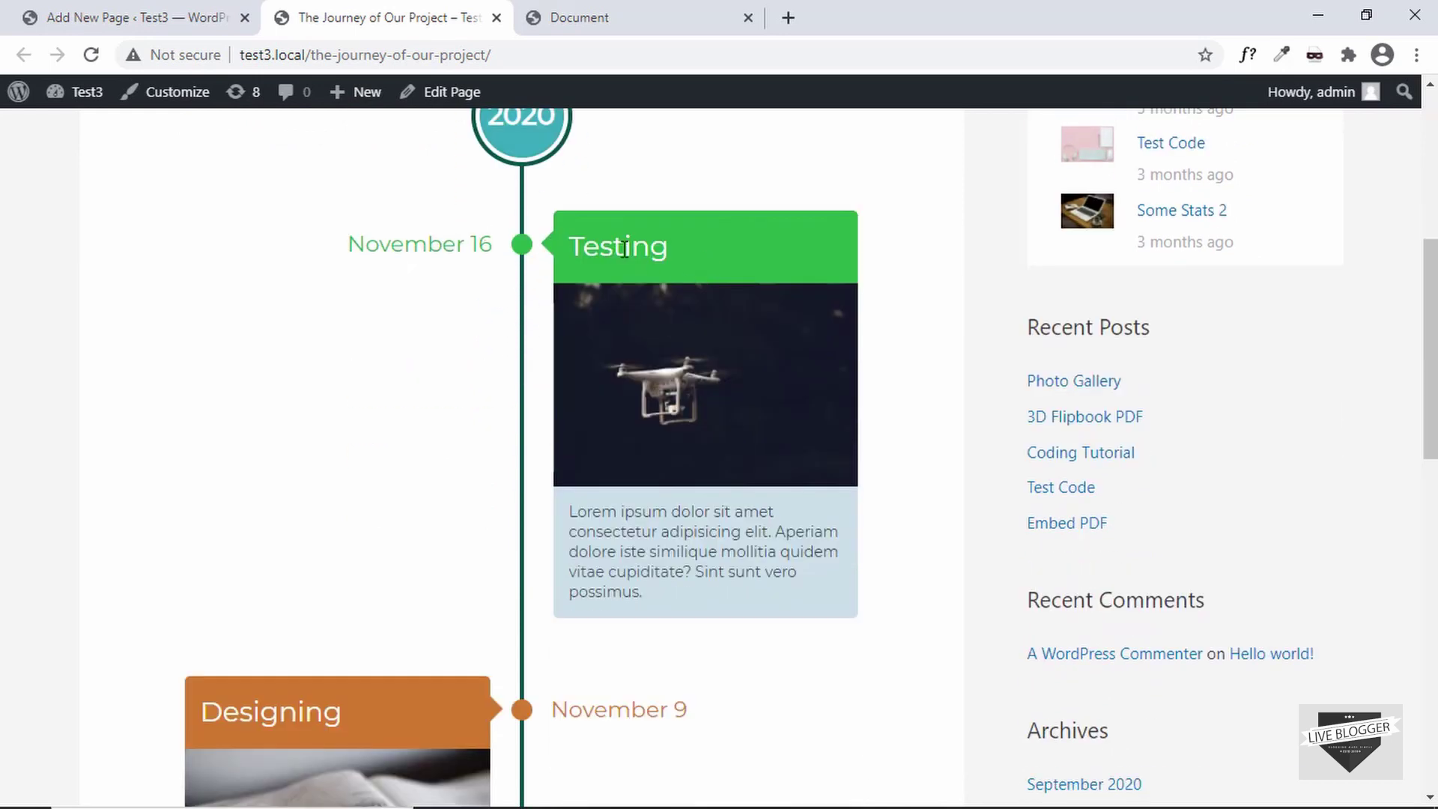
scroll(742, 455, down, 2)
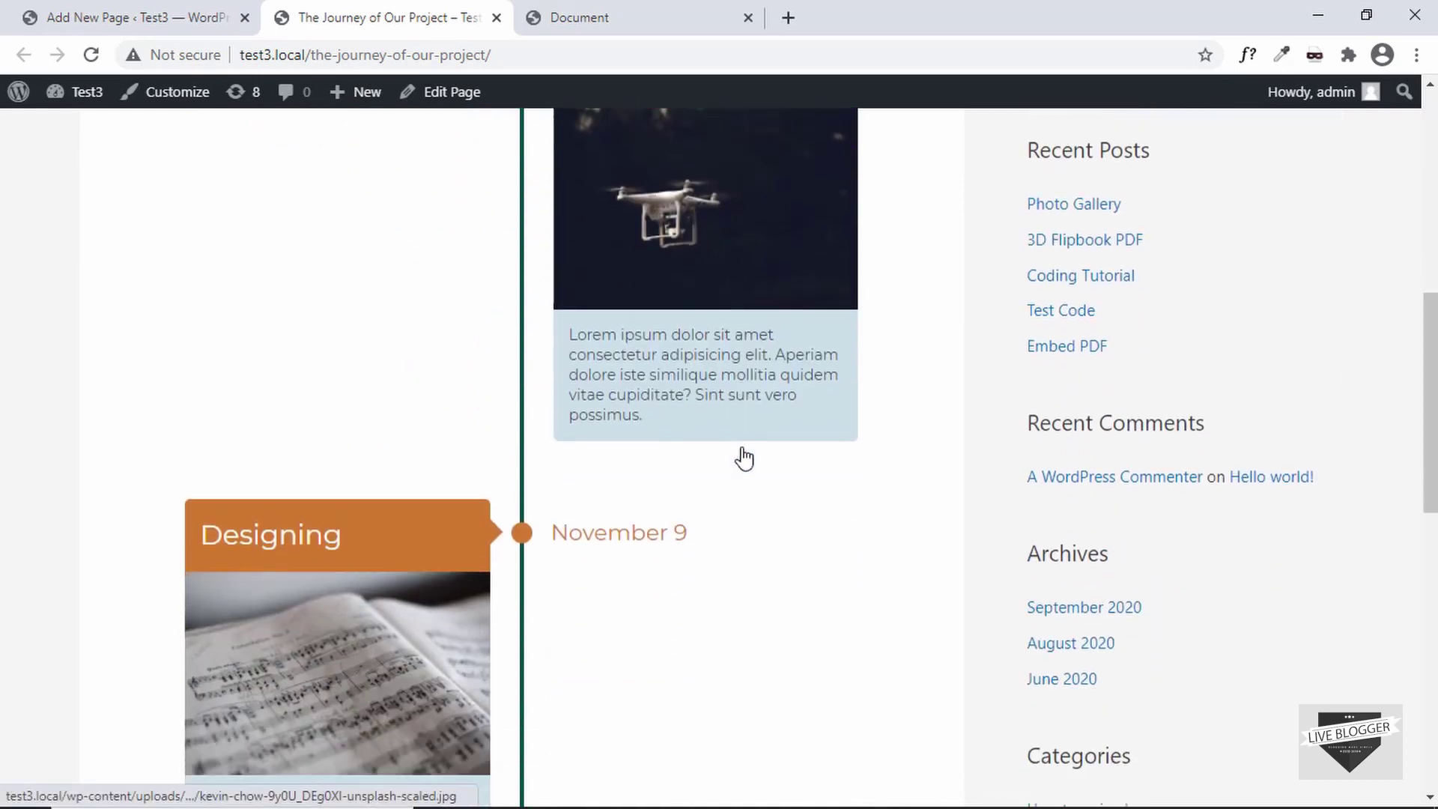
scroll(587, 504, up, 1)
scroll(411, 553, down, 8)
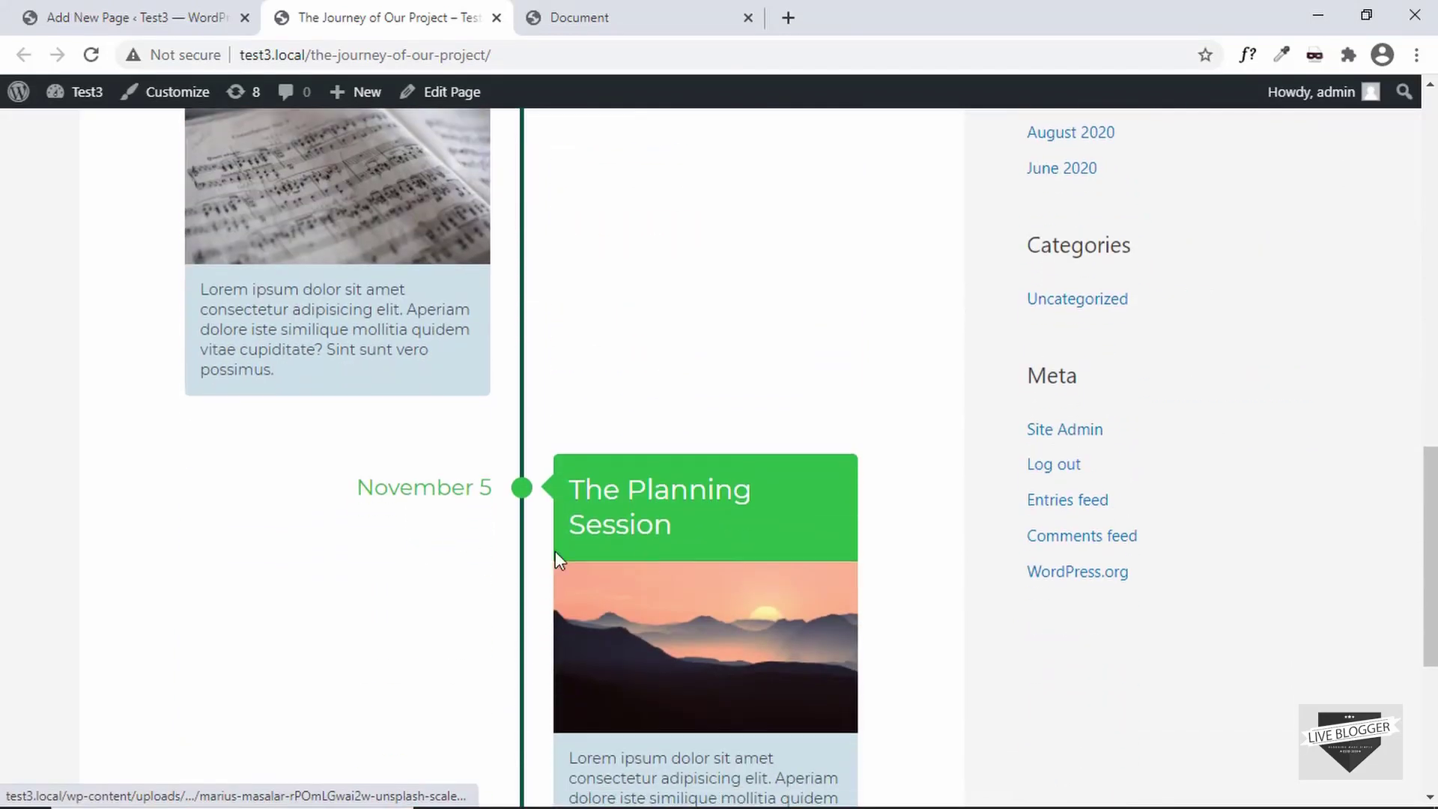
scroll(663, 578, down, 2)
scroll(663, 579, down, 2)
scroll(662, 579, up, 8)
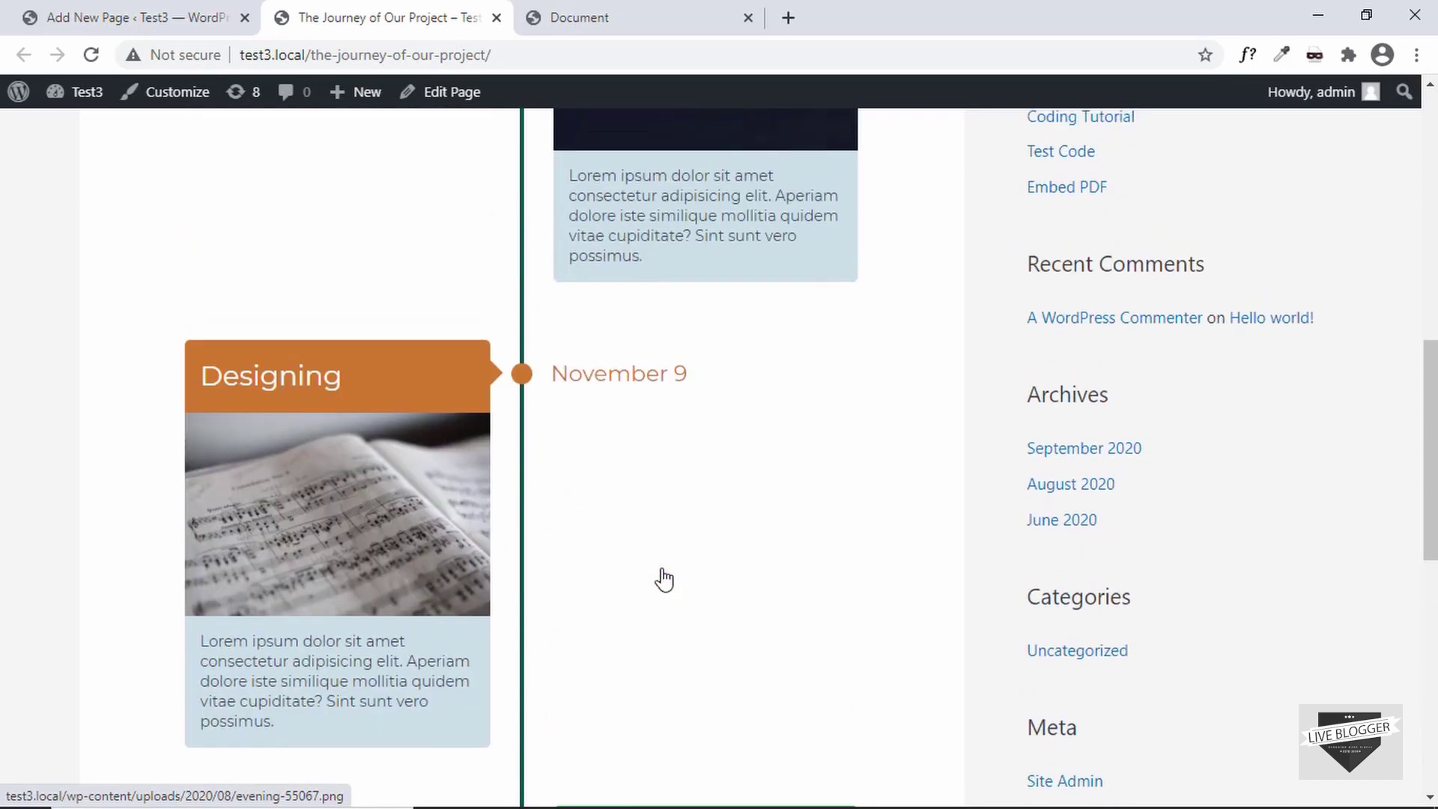
scroll(662, 579, up, 7)
scroll(662, 579, up, 1)
- Reopen "The Journey of Our Project" for editing from the list of pages and select its timeline block
click(133, 15)
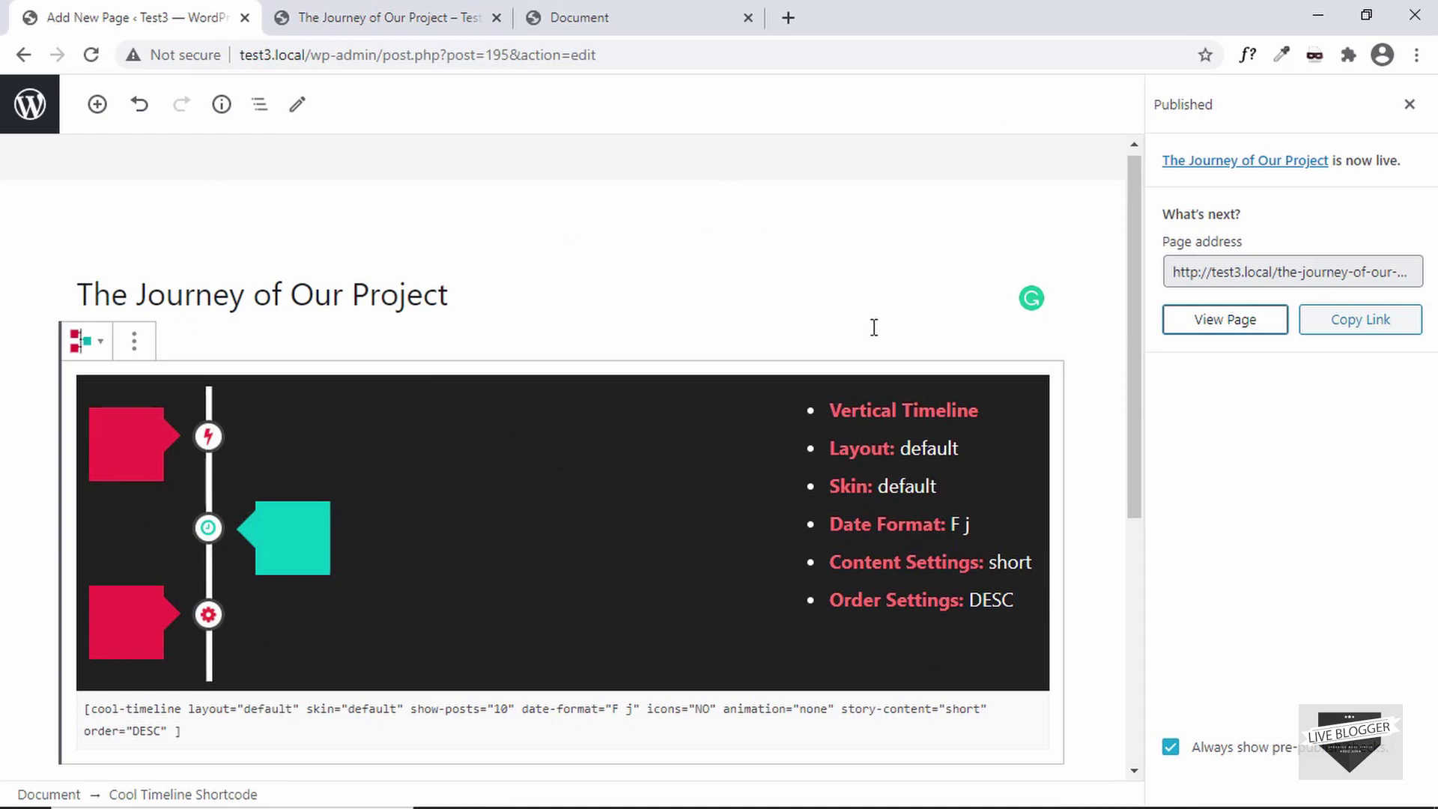
click(34, 112)
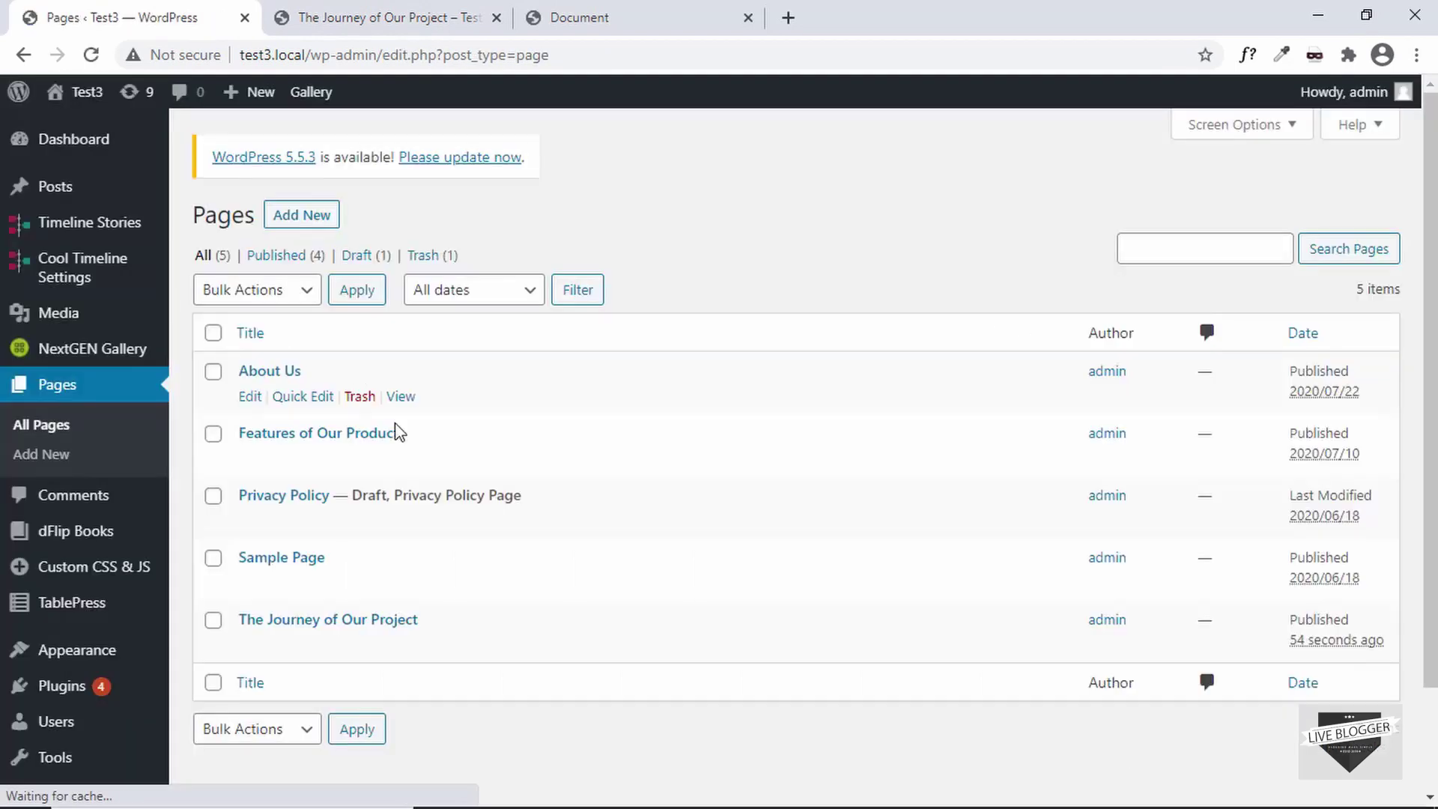
mouse_move(248, 654)
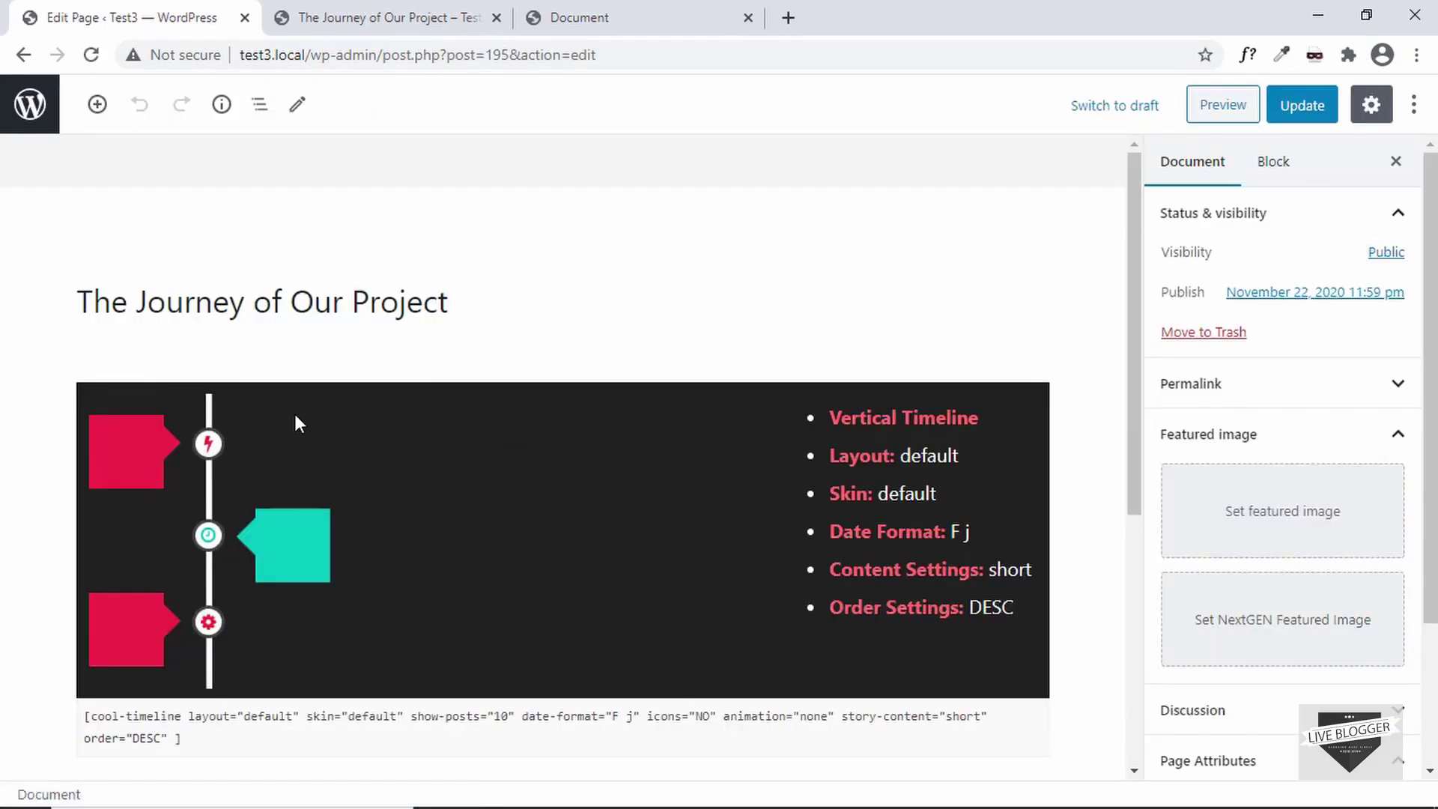
click(295, 416)
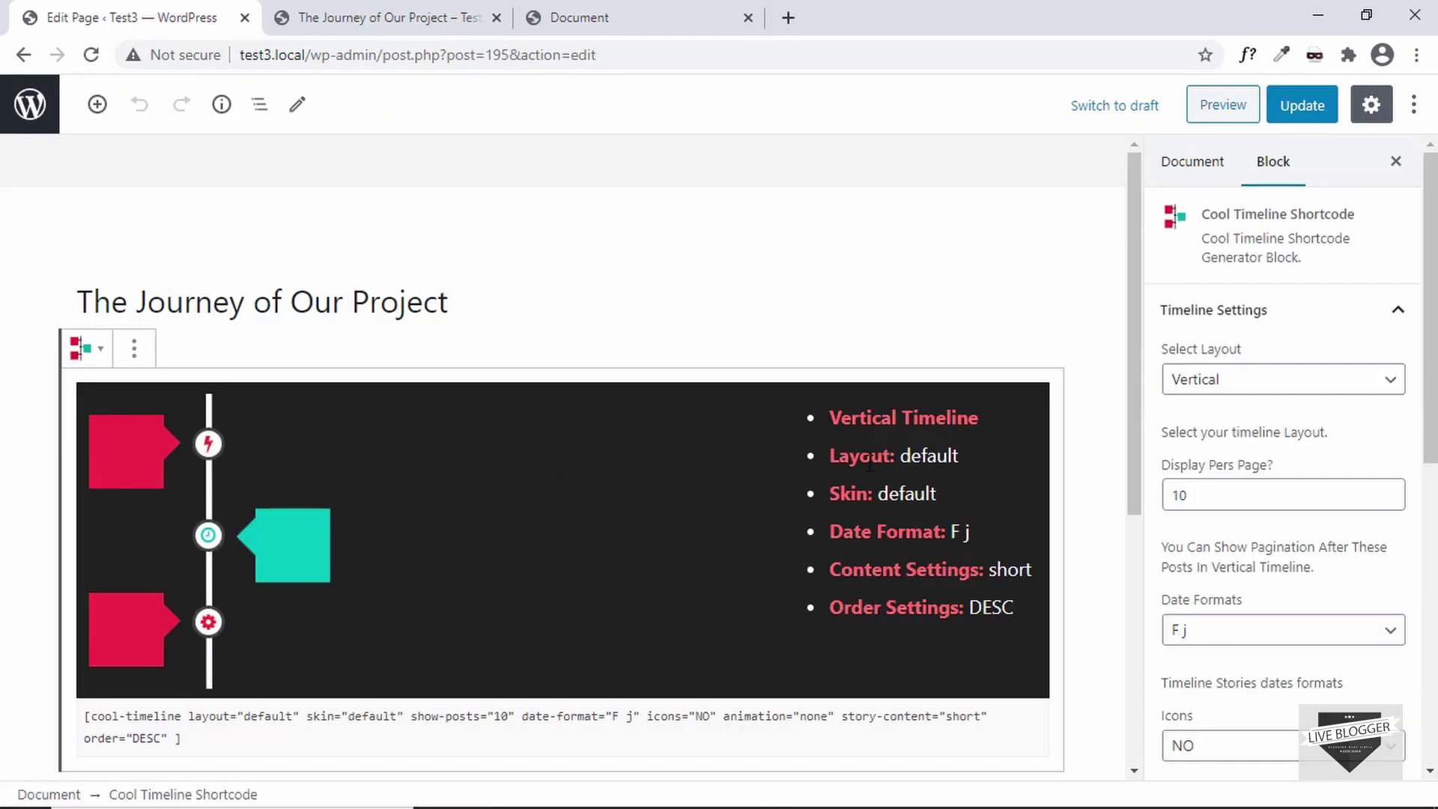
- Set the timeline block's layout to Horizontal and update the page
click(1363, 380)
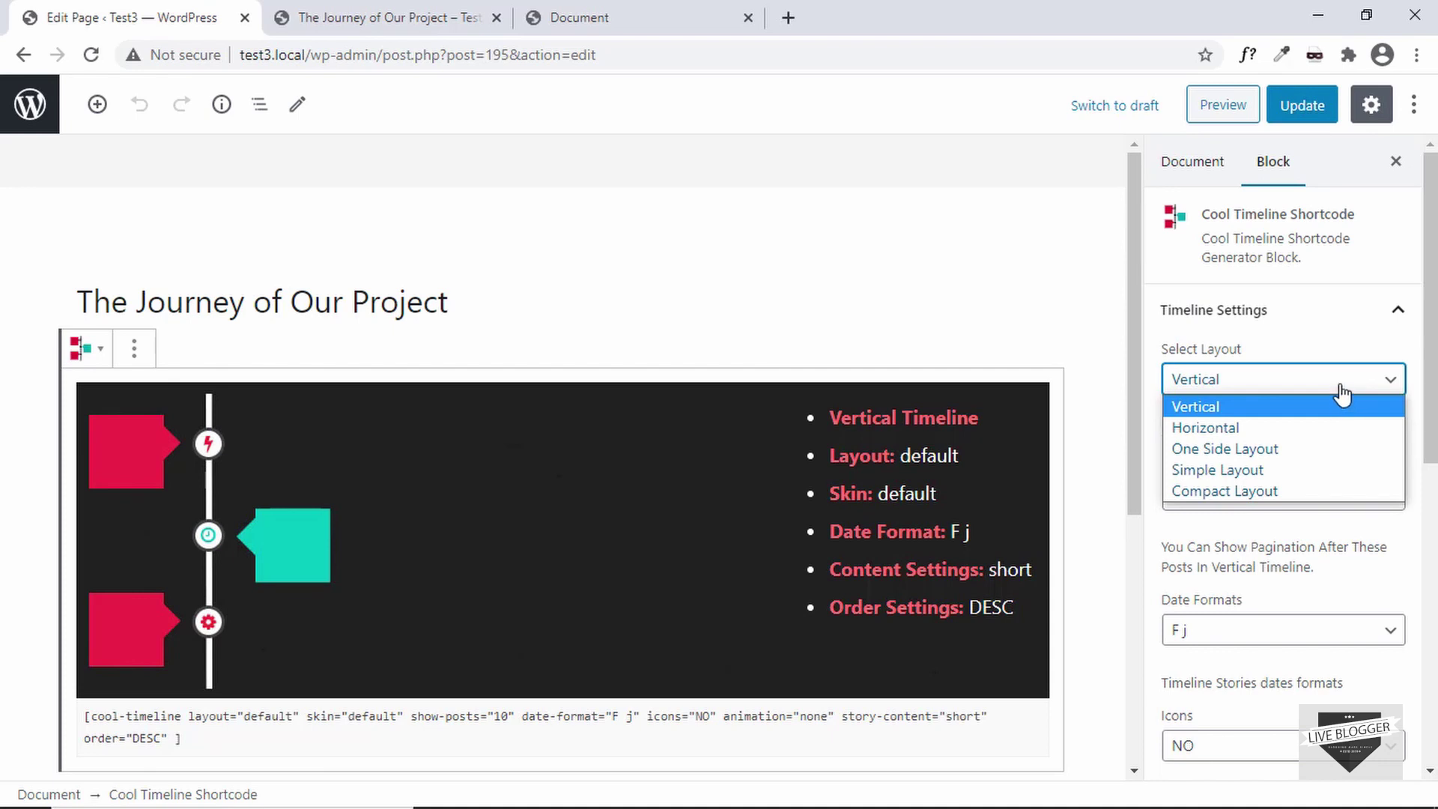
click(1298, 427)
click(1298, 104)
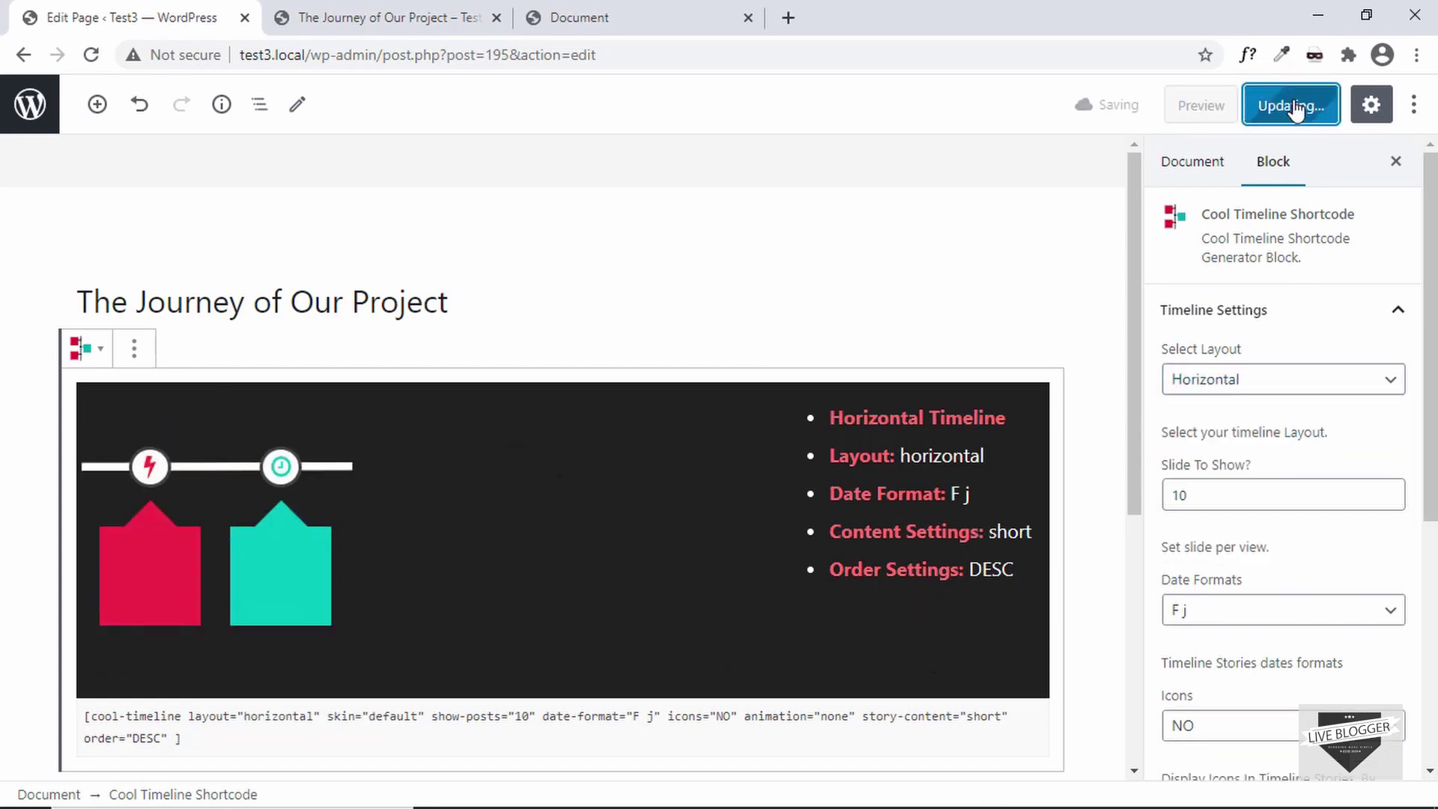
- Reload the live page and examine how the horizontal timeline presents the stories
click(450, 18)
click(465, 54)
key(Return)
scroll(505, 287, up, 5)
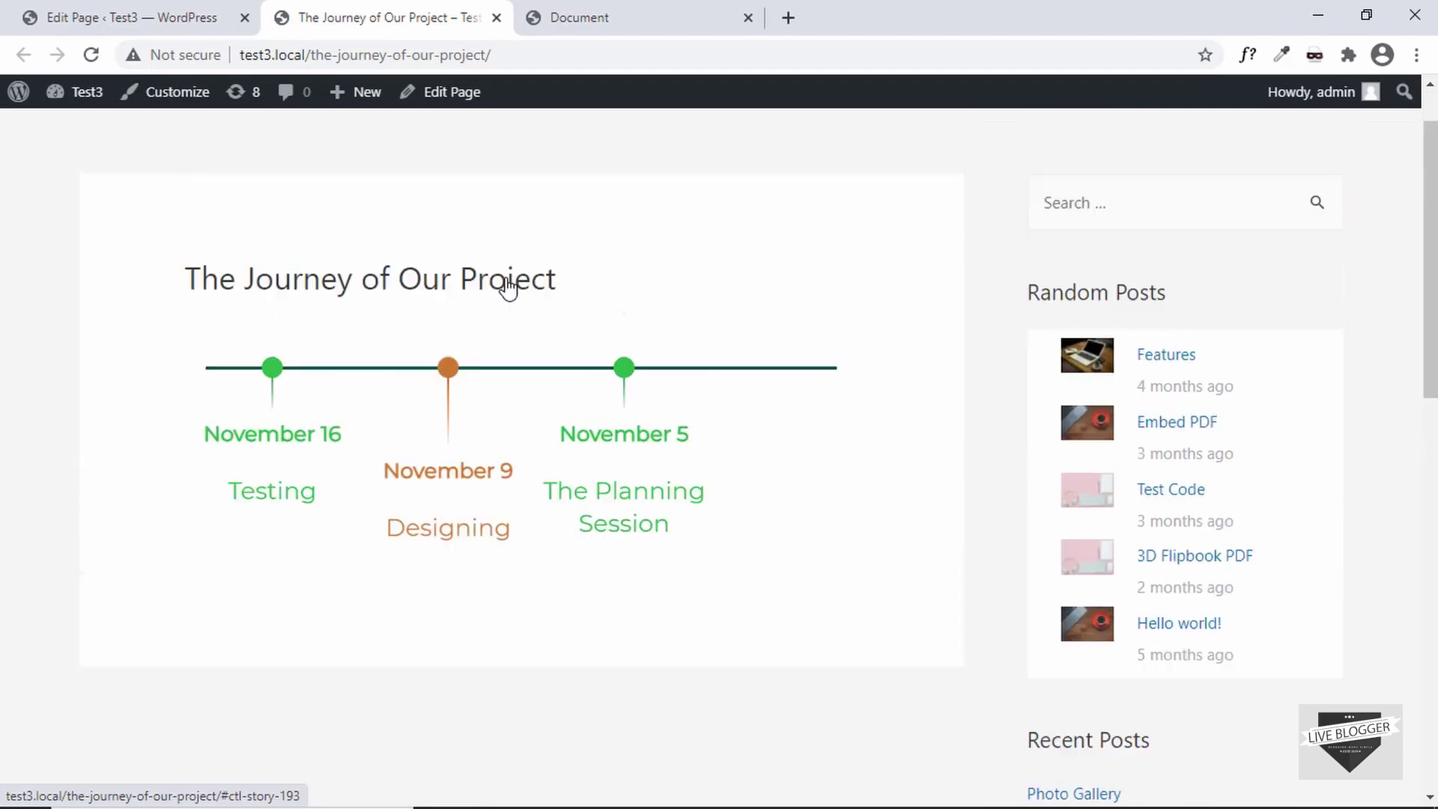
scroll(506, 286, down, 1)
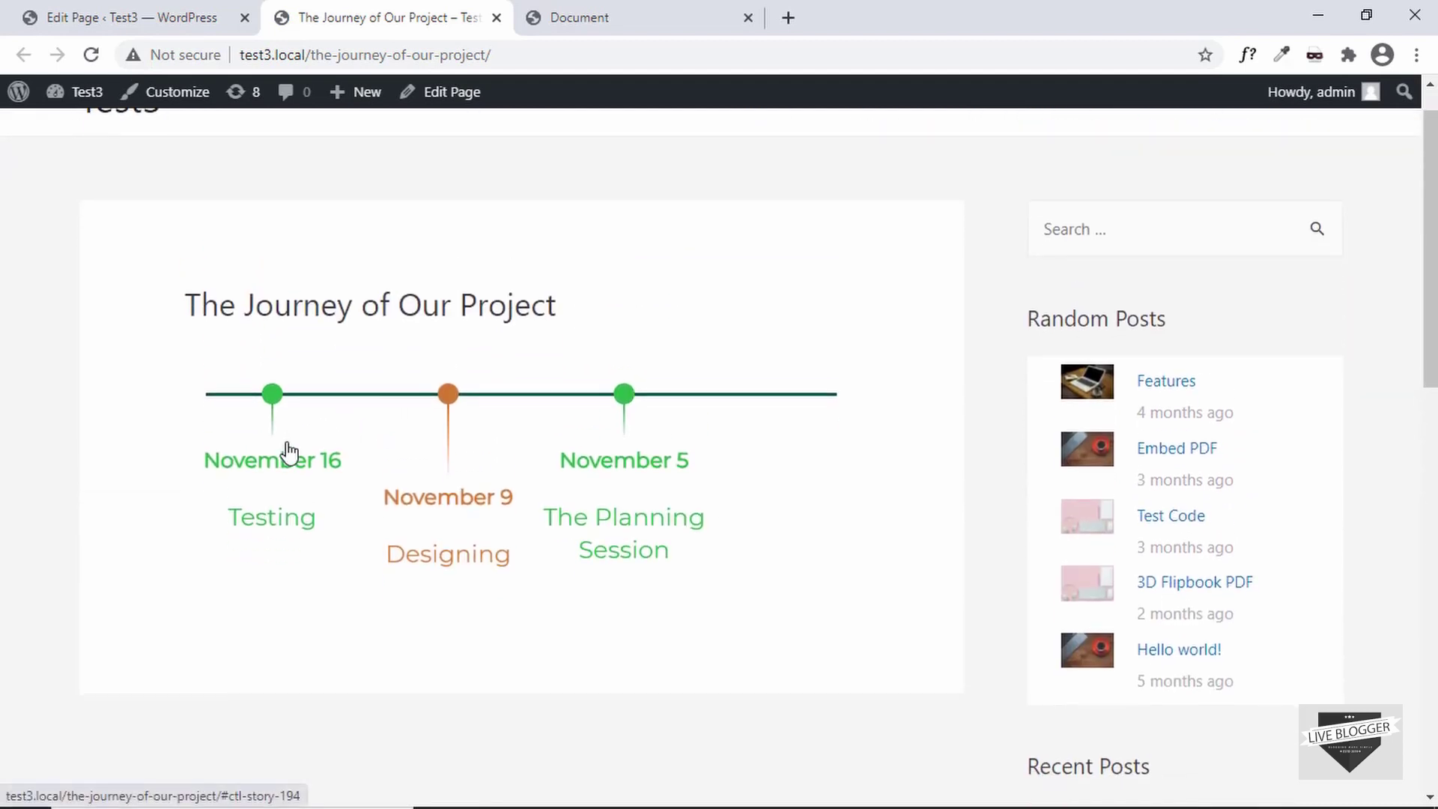
scroll(283, 479, down, 2)
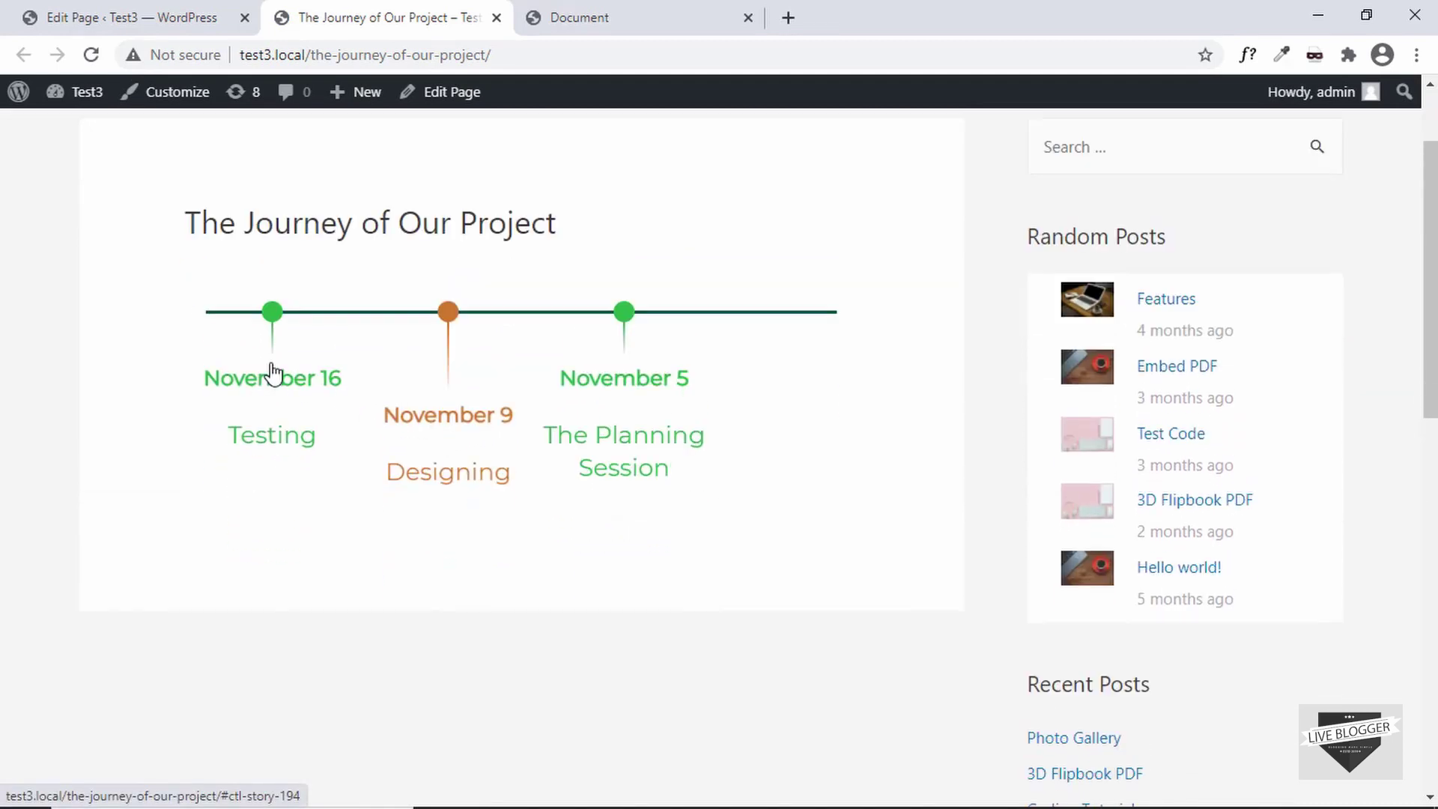
scroll(269, 390, down, 1)
scroll(276, 427, down, 2)
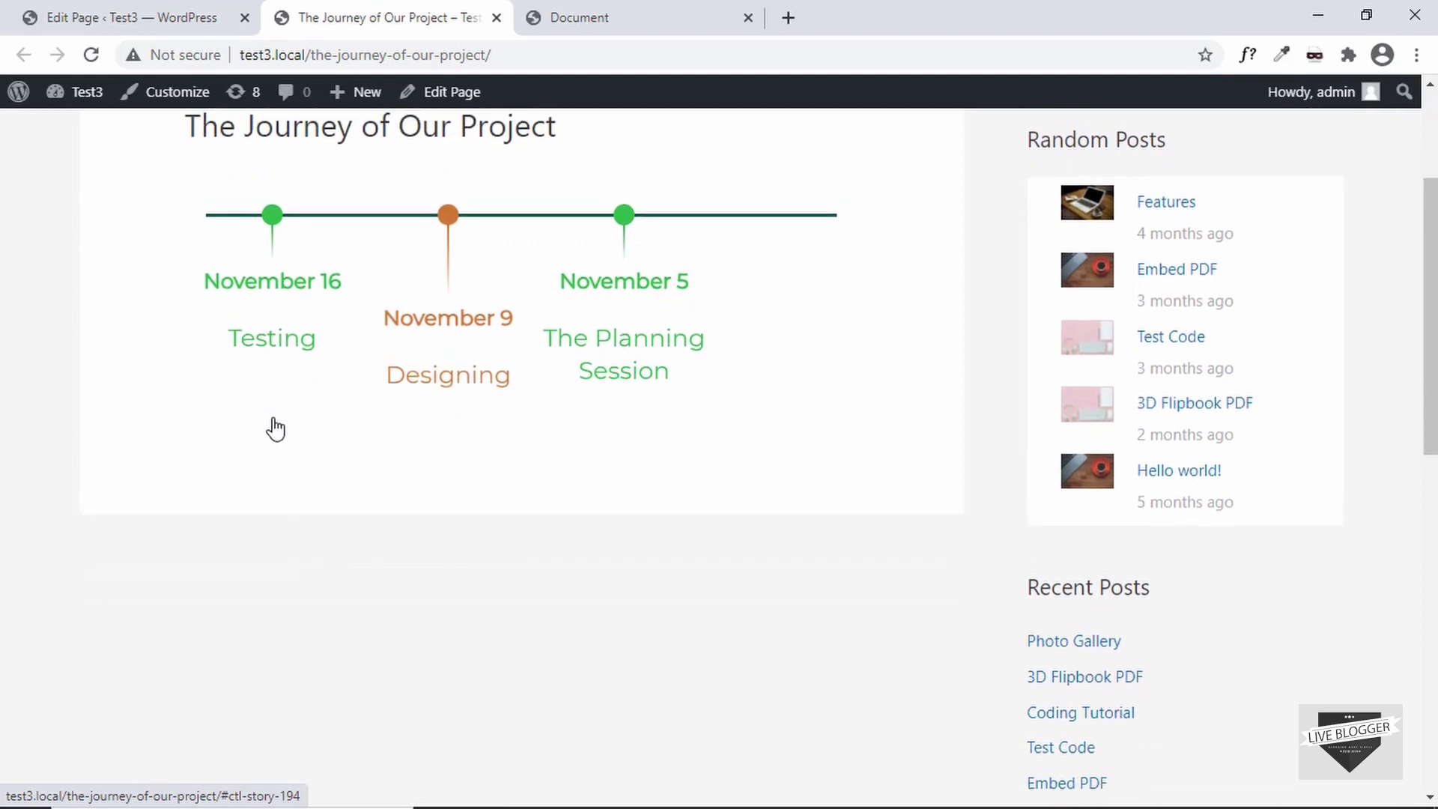
scroll(276, 429, up, 2)
- Change the timeline block's layout to One Side Layout and update the page
click(179, 15)
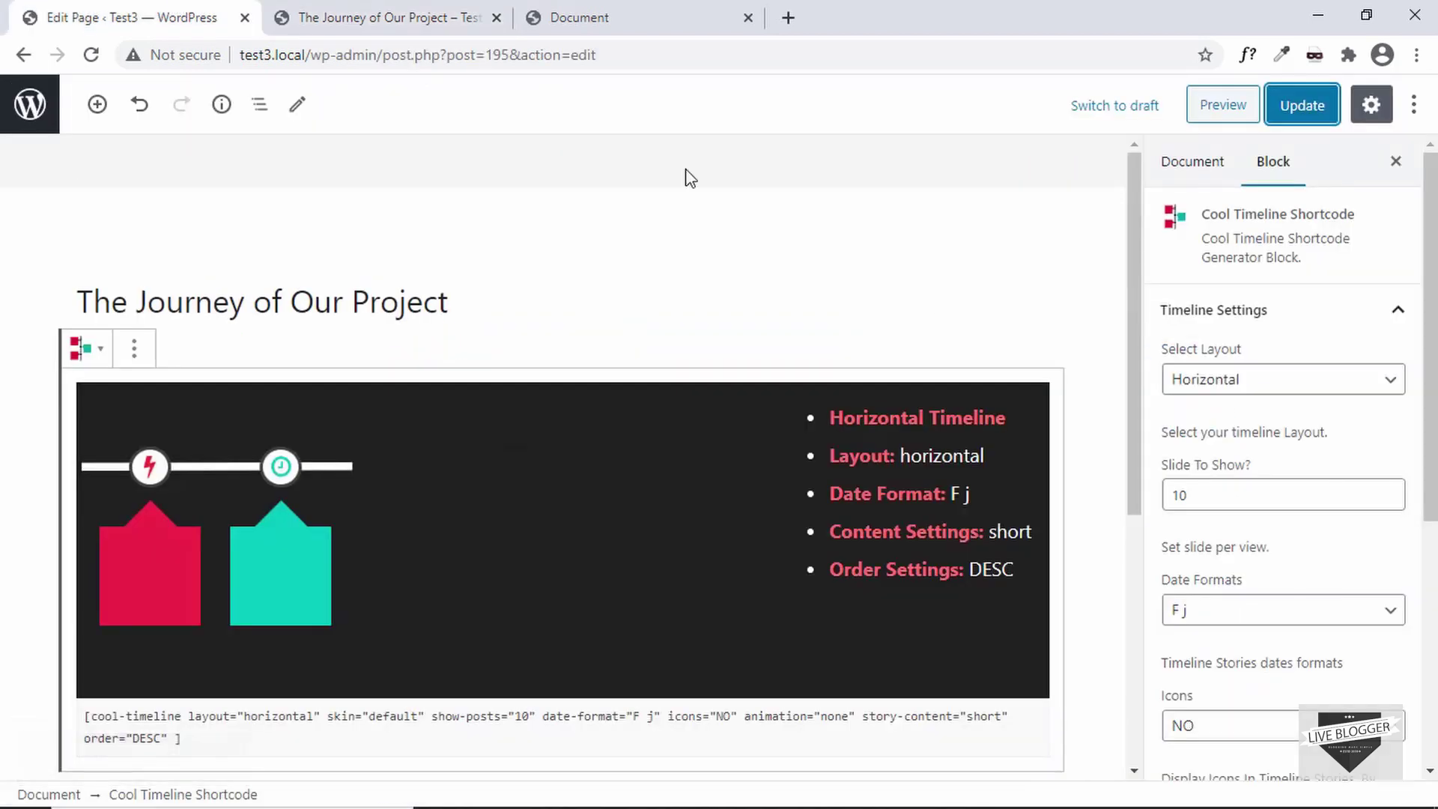
click(1235, 380)
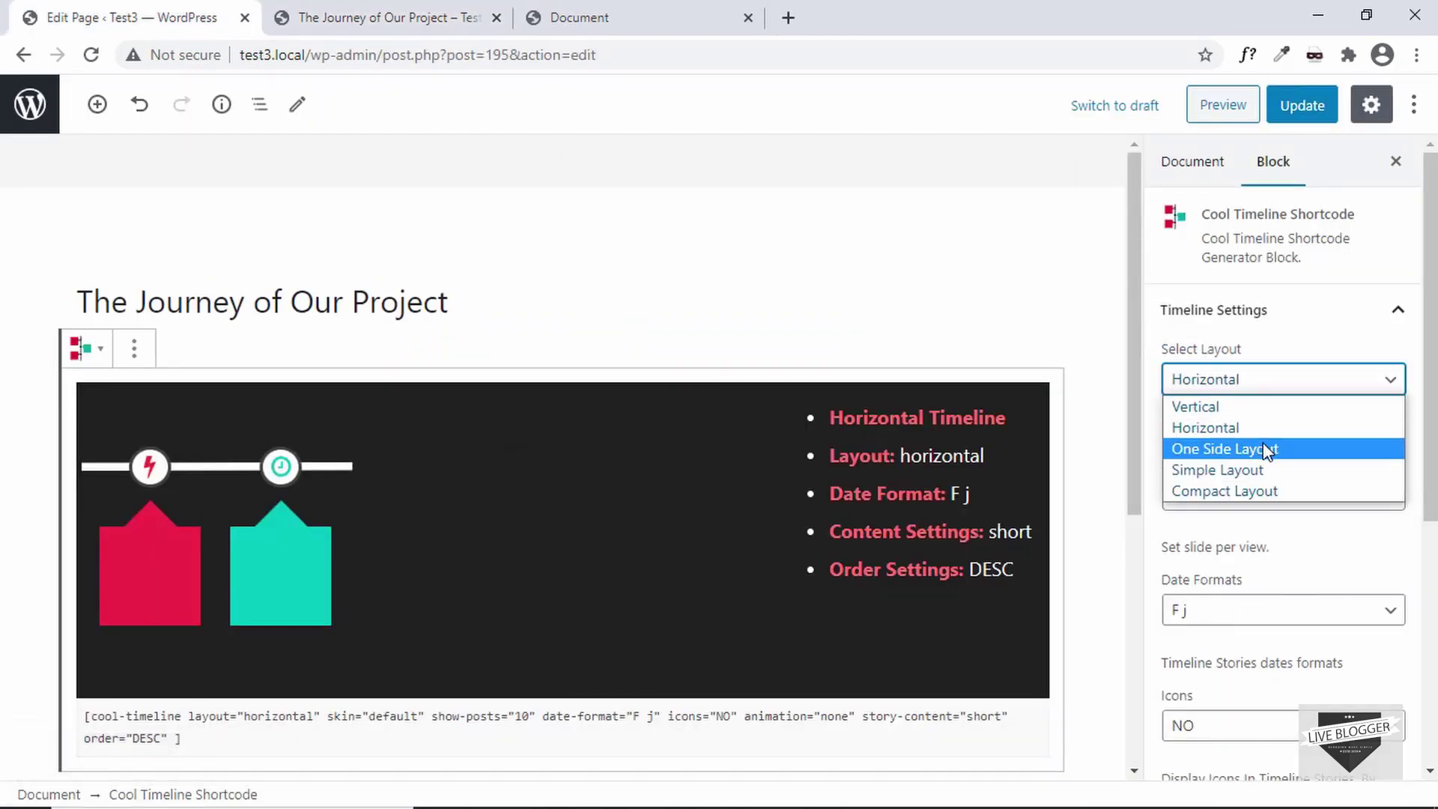
click(1311, 458)
click(1301, 106)
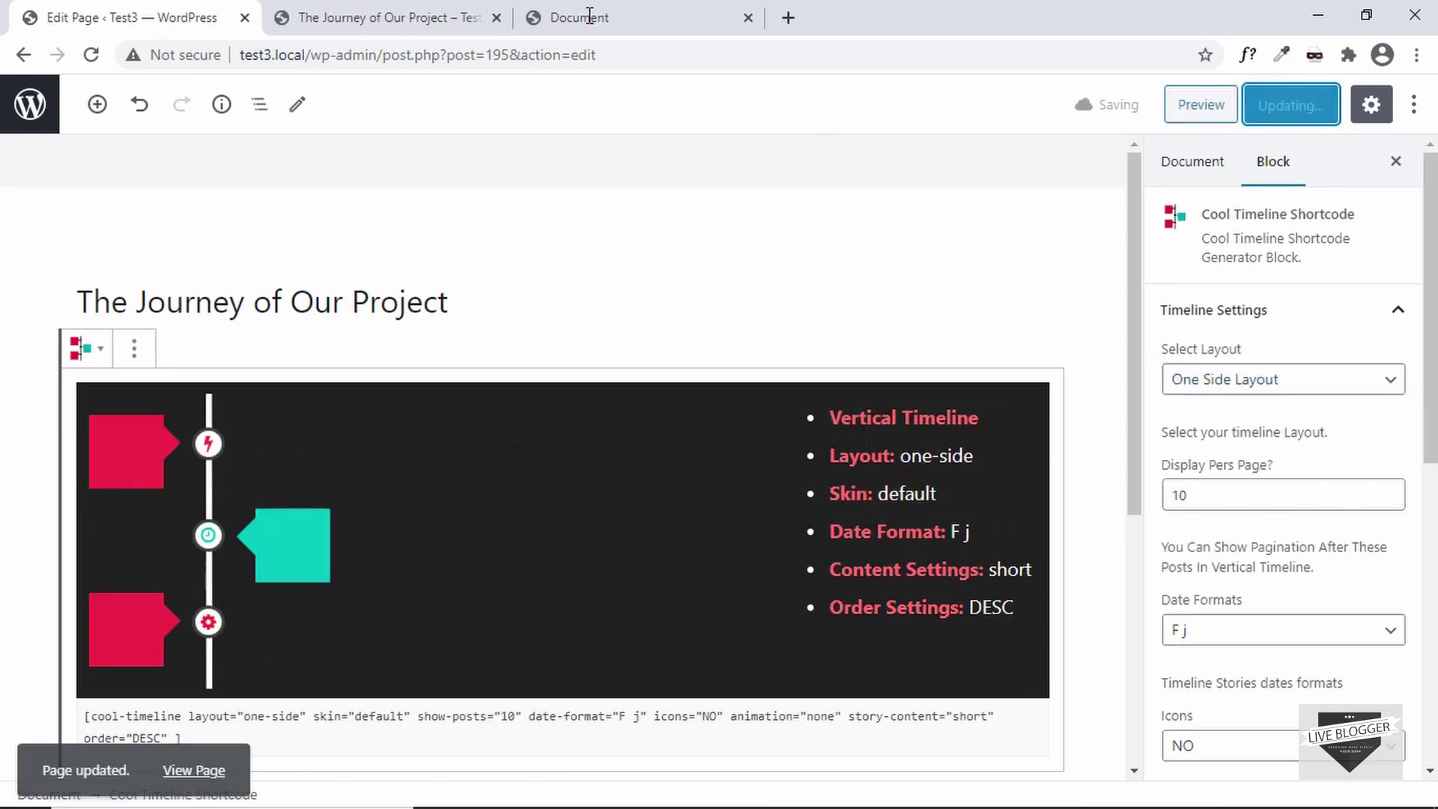
- Reload the live page and look through all stories of the one-sided timeline
click(378, 16)
key(F5)
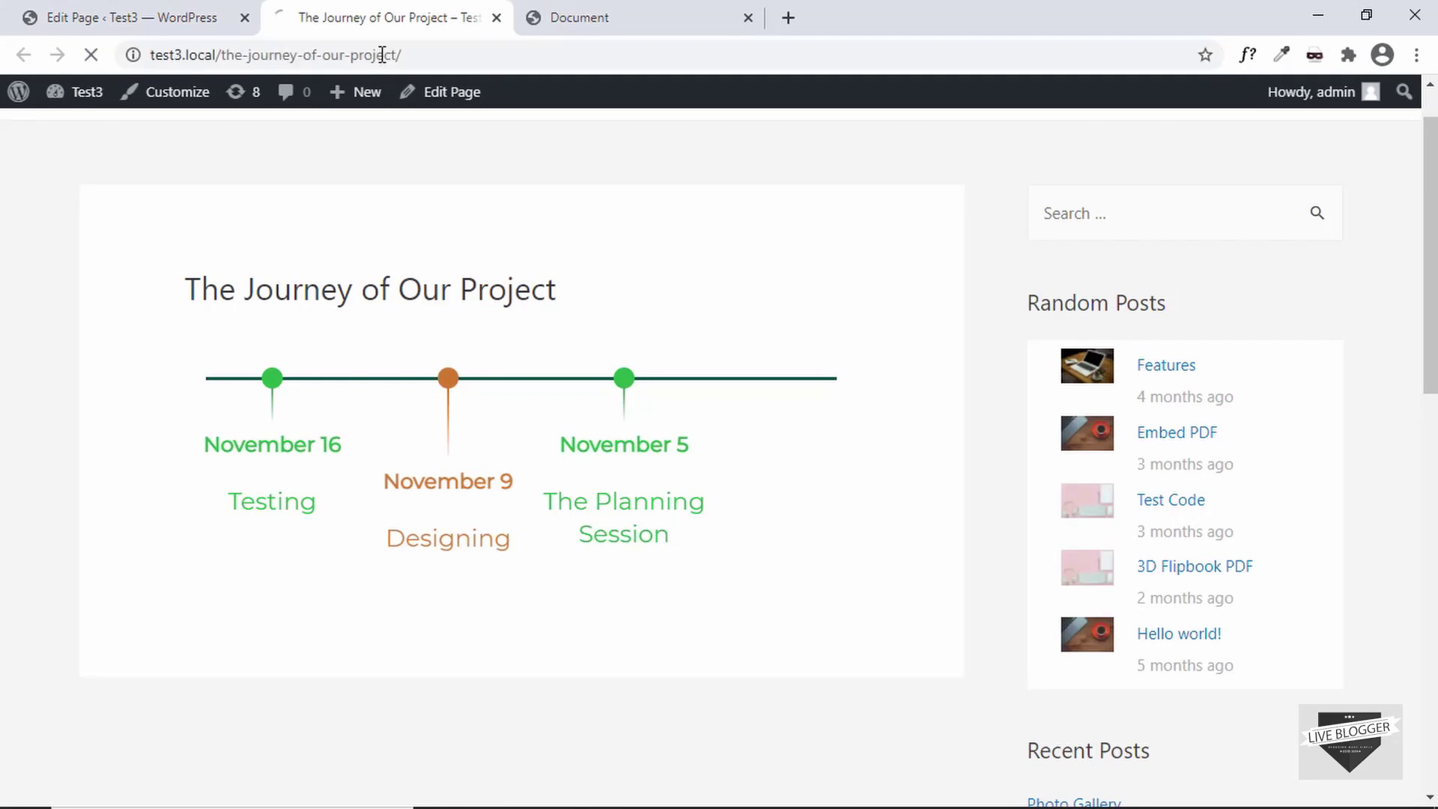
scroll(560, 426, down, 3)
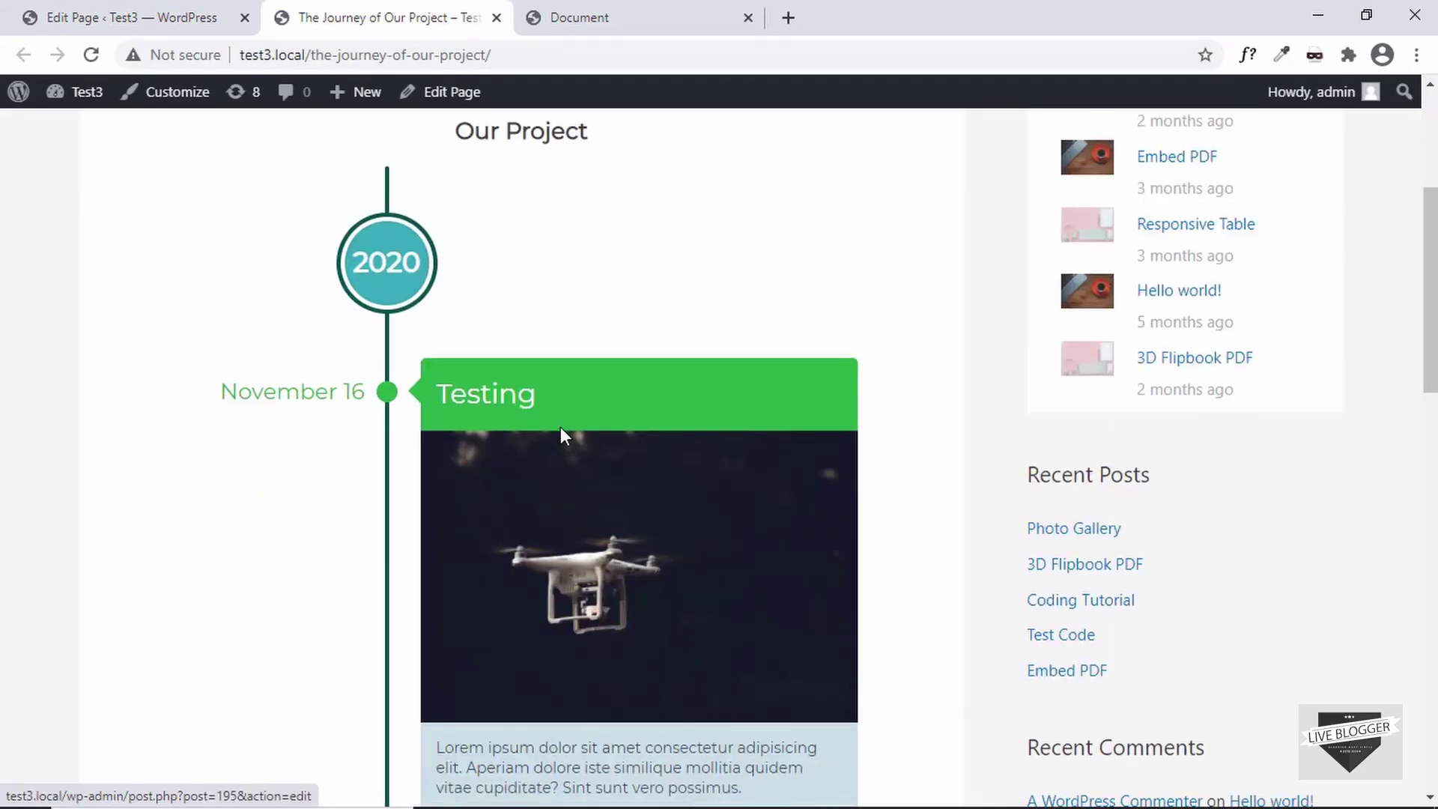
scroll(560, 426, down, 15)
scroll(560, 427, down, 2)
scroll(560, 426, up, 15)
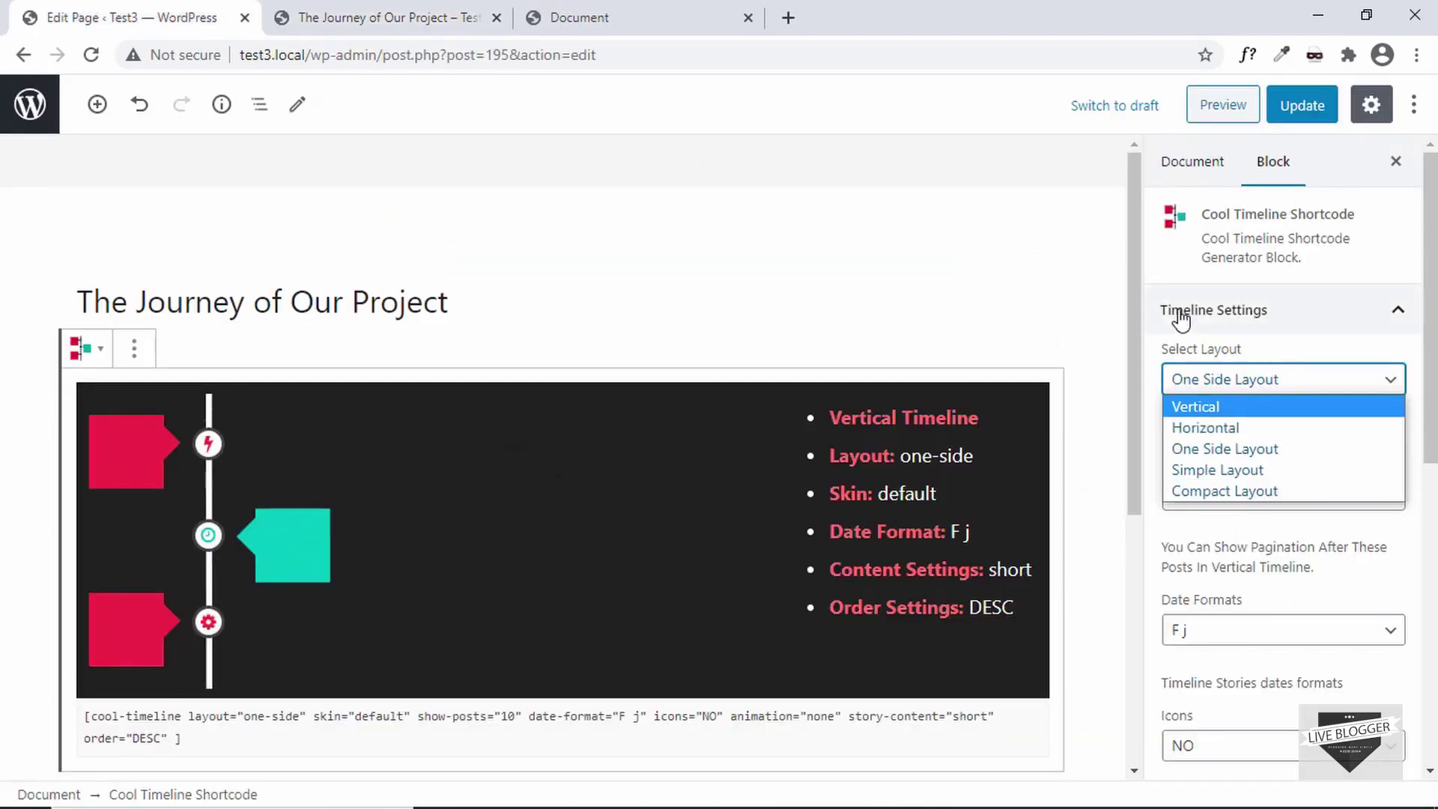
- Review the timeline block's available layouts, stories per page, date formats and icon options in the page editor
click(1161, 358)
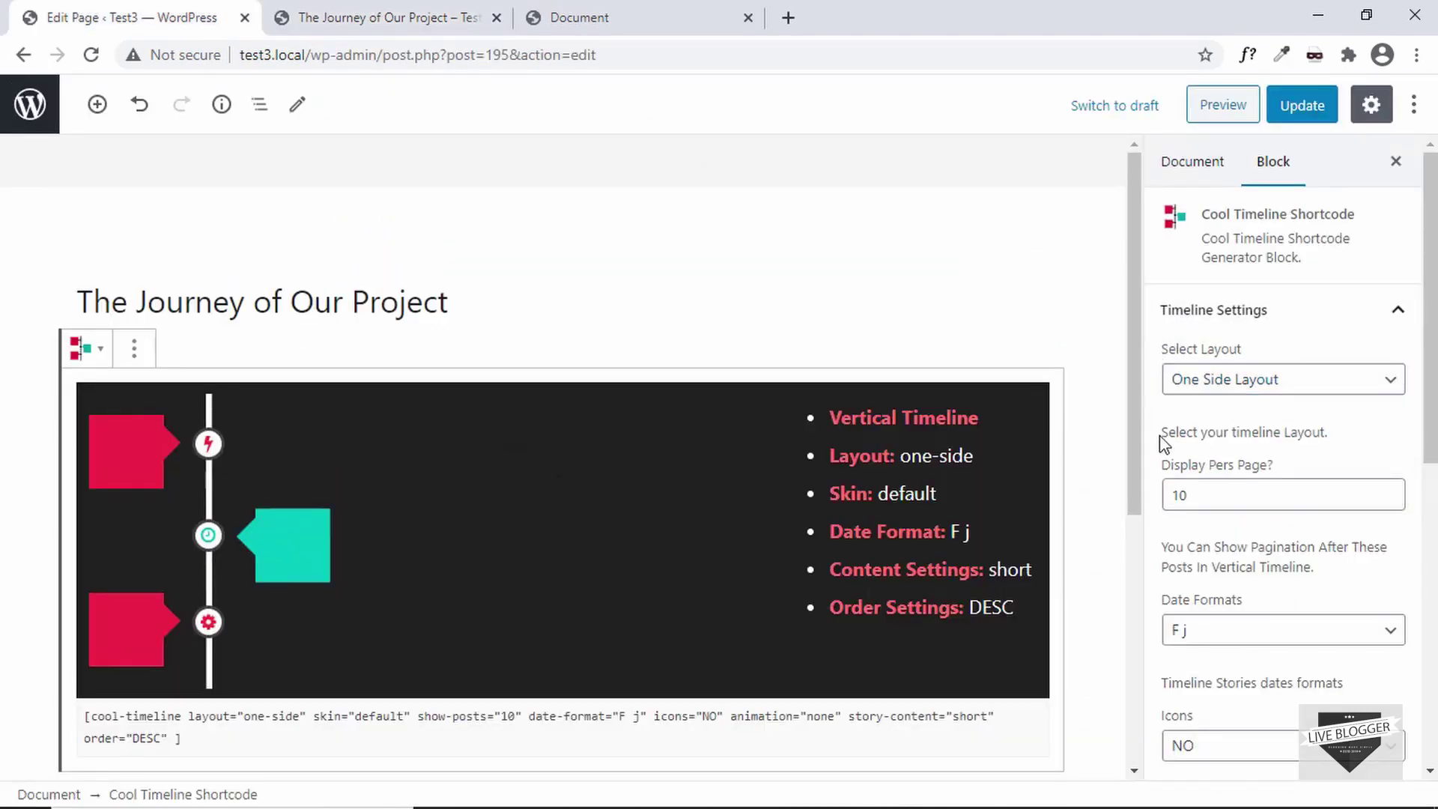
scroll(1159, 438, down, 1)
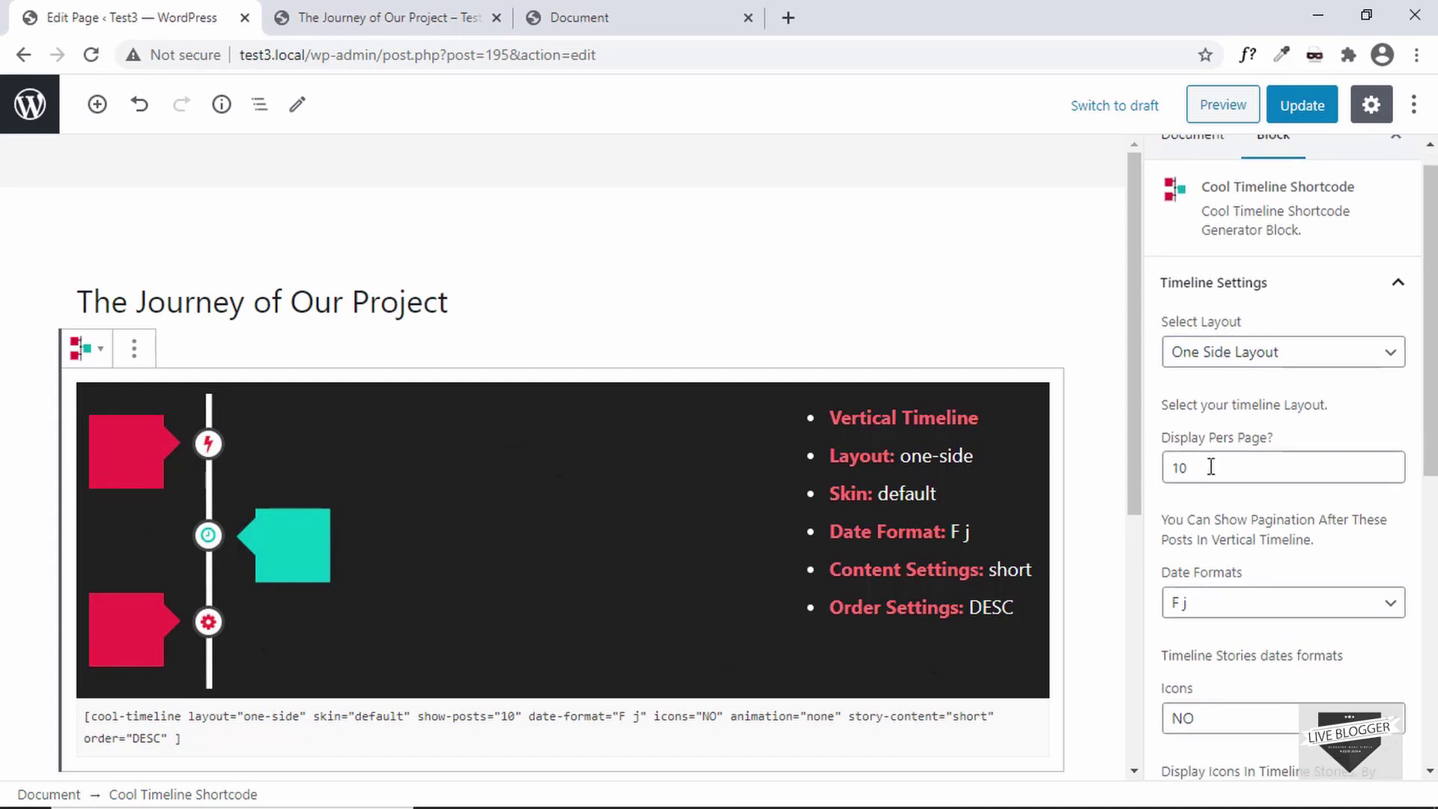
scroll(1154, 500, down, 3)
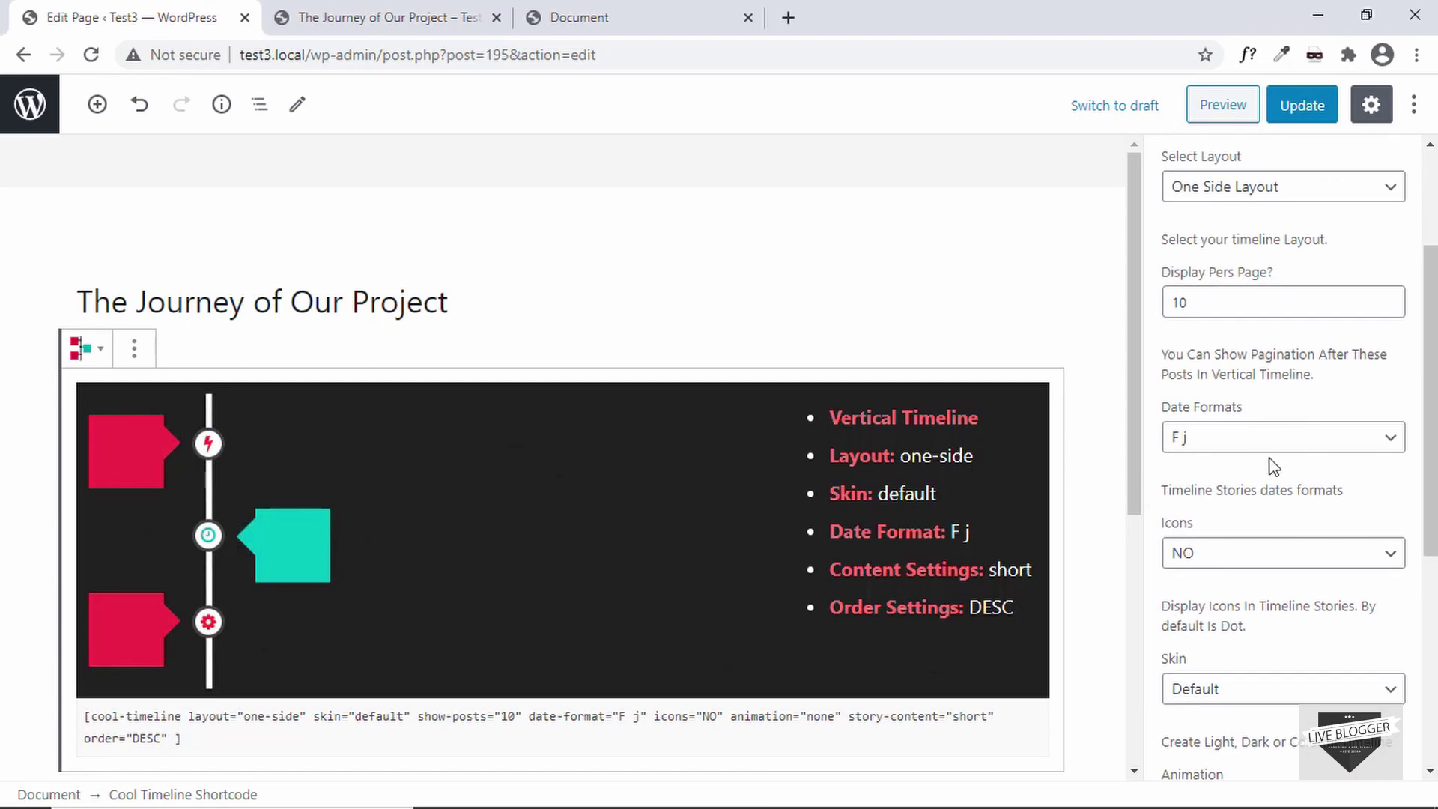
click(1285, 441)
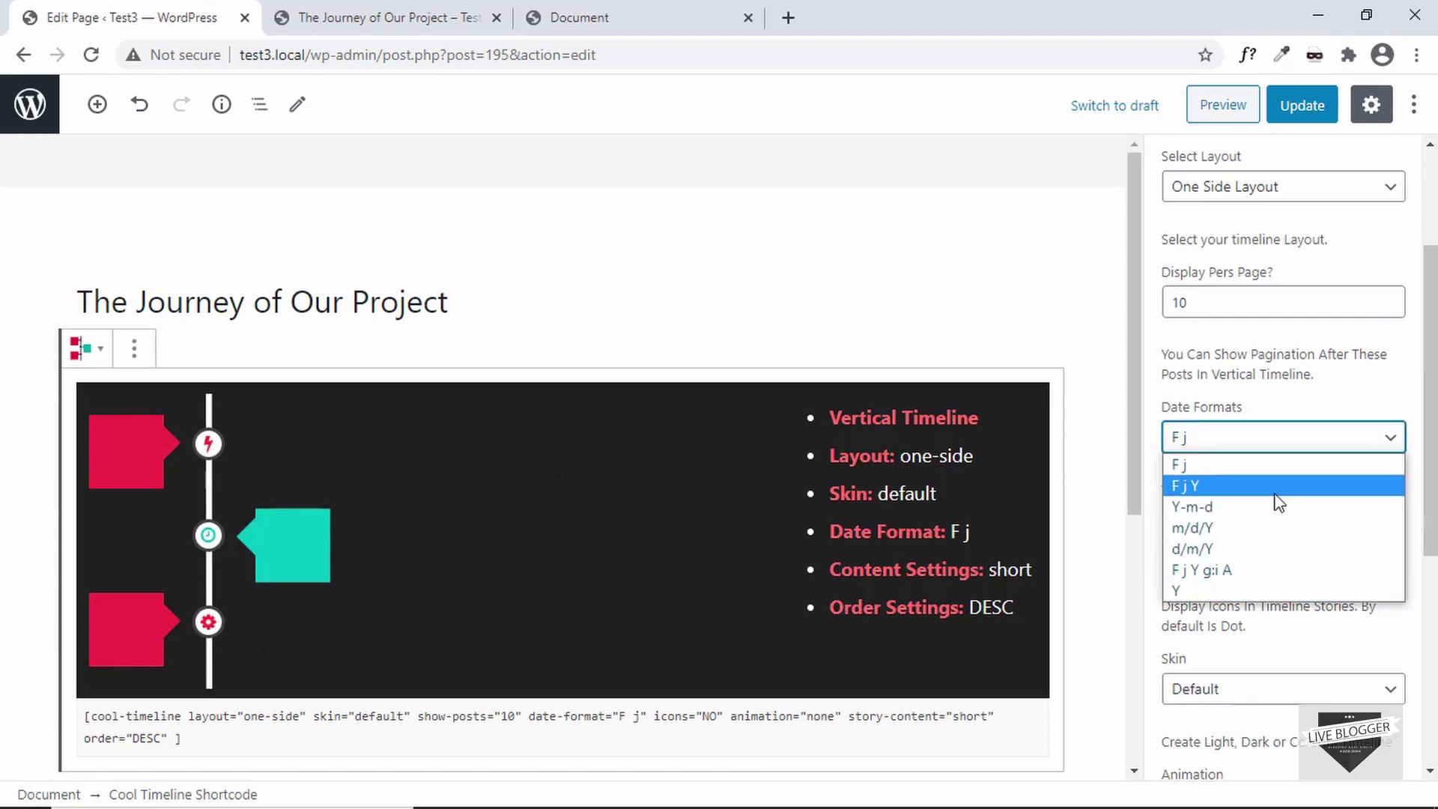
click(1153, 395)
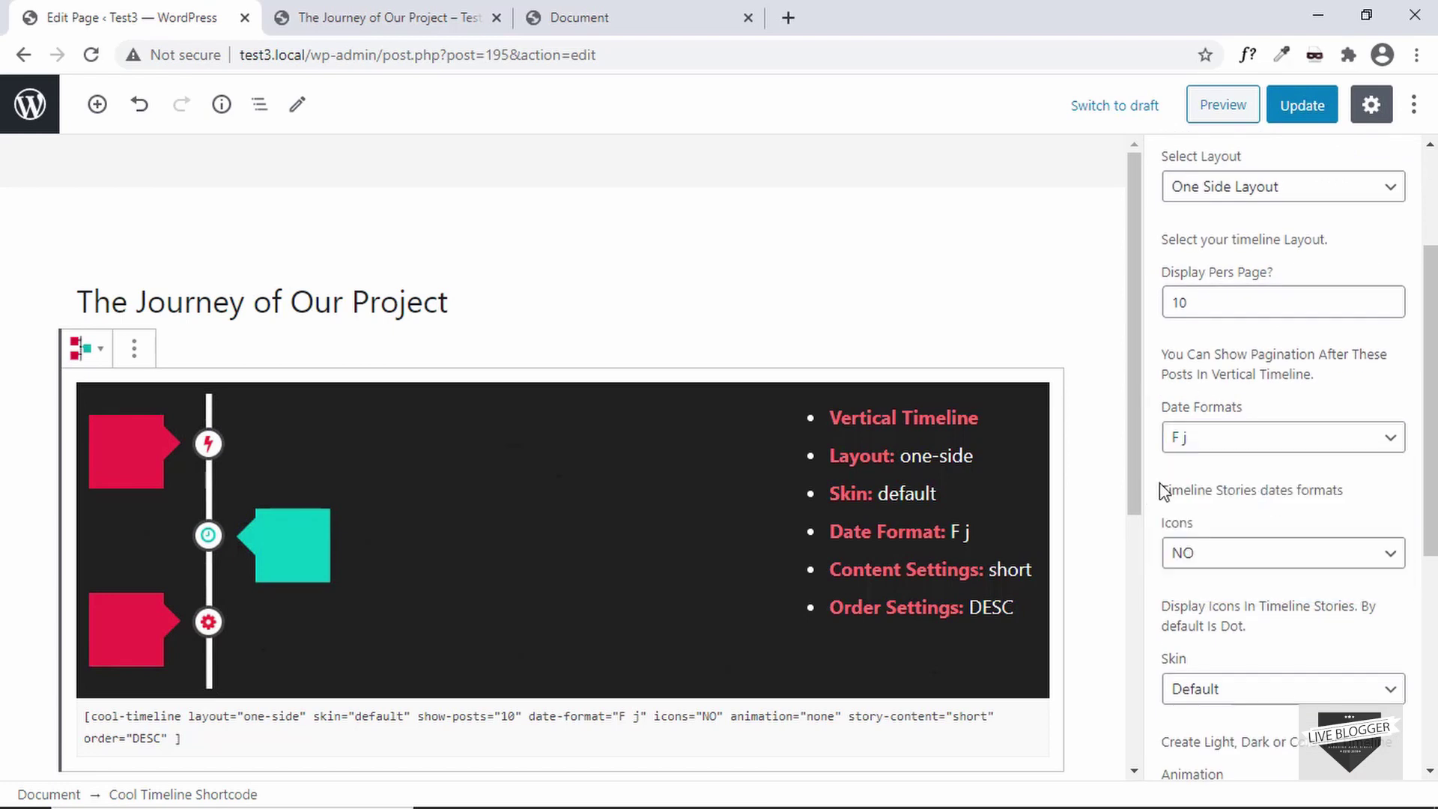
scroll(1159, 483, down, 2)
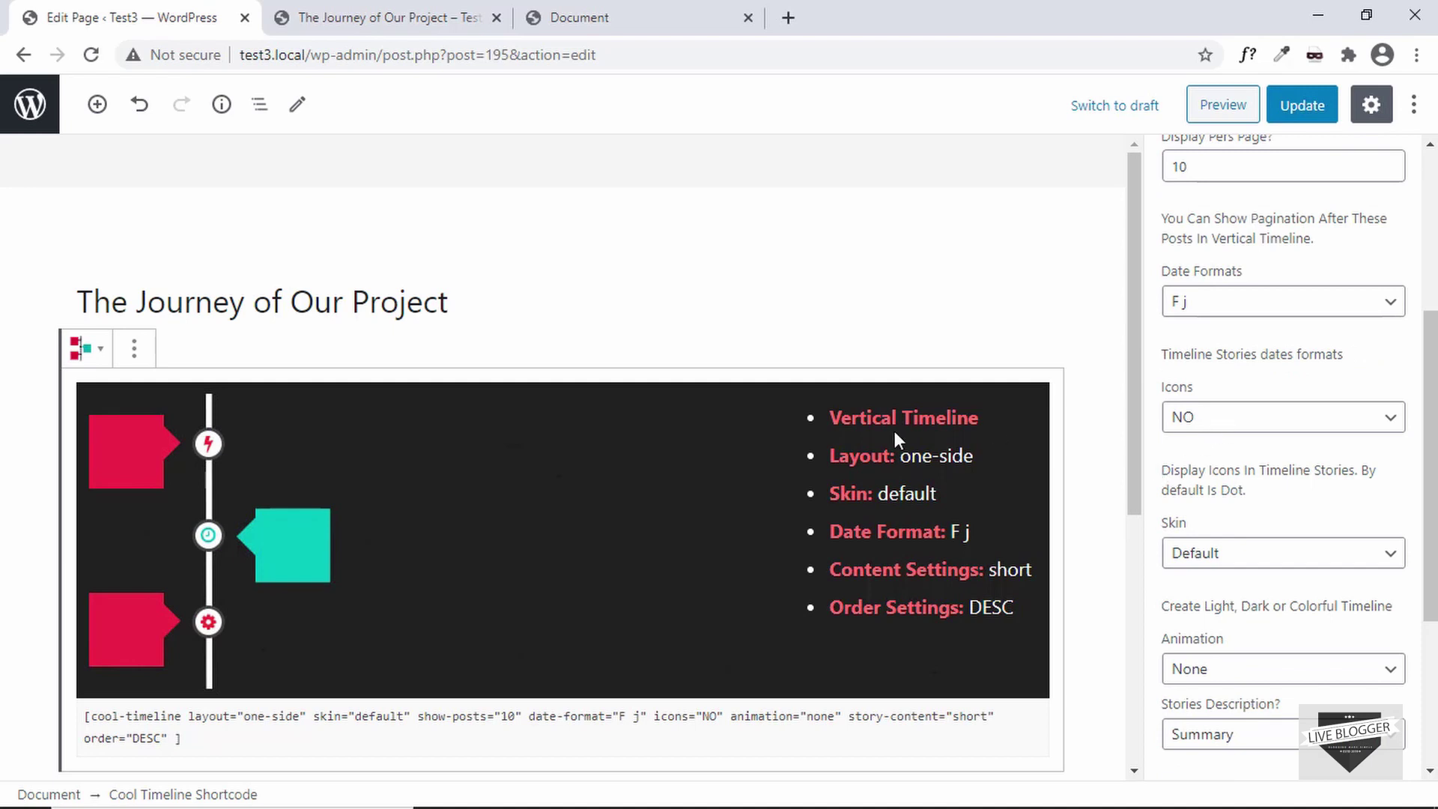
click(1303, 424)
click(1198, 442)
scroll(1164, 398, down, 1)
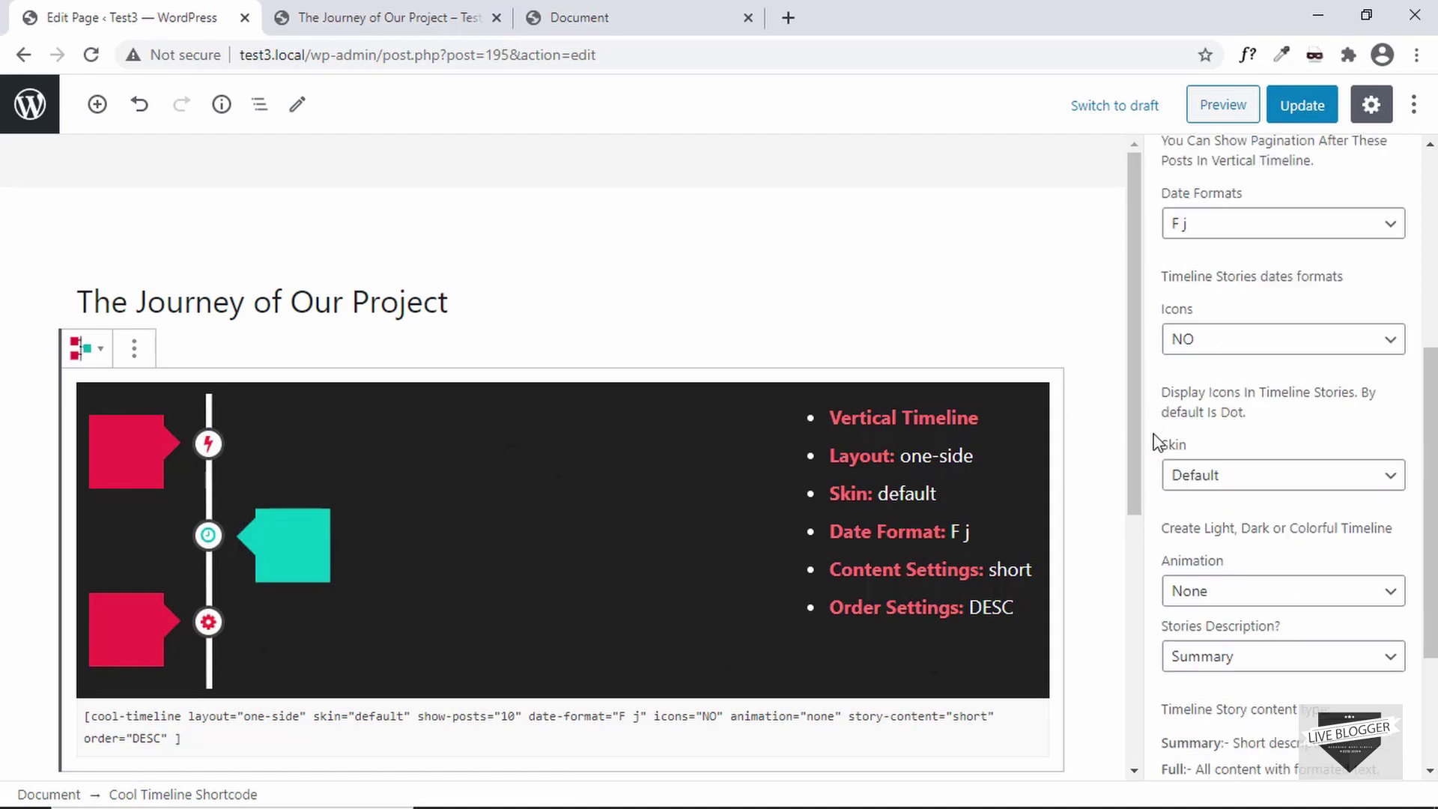
- Set the timeline block's animation to fadeInUp
scroll(1159, 446, down, 2)
click(1260, 464)
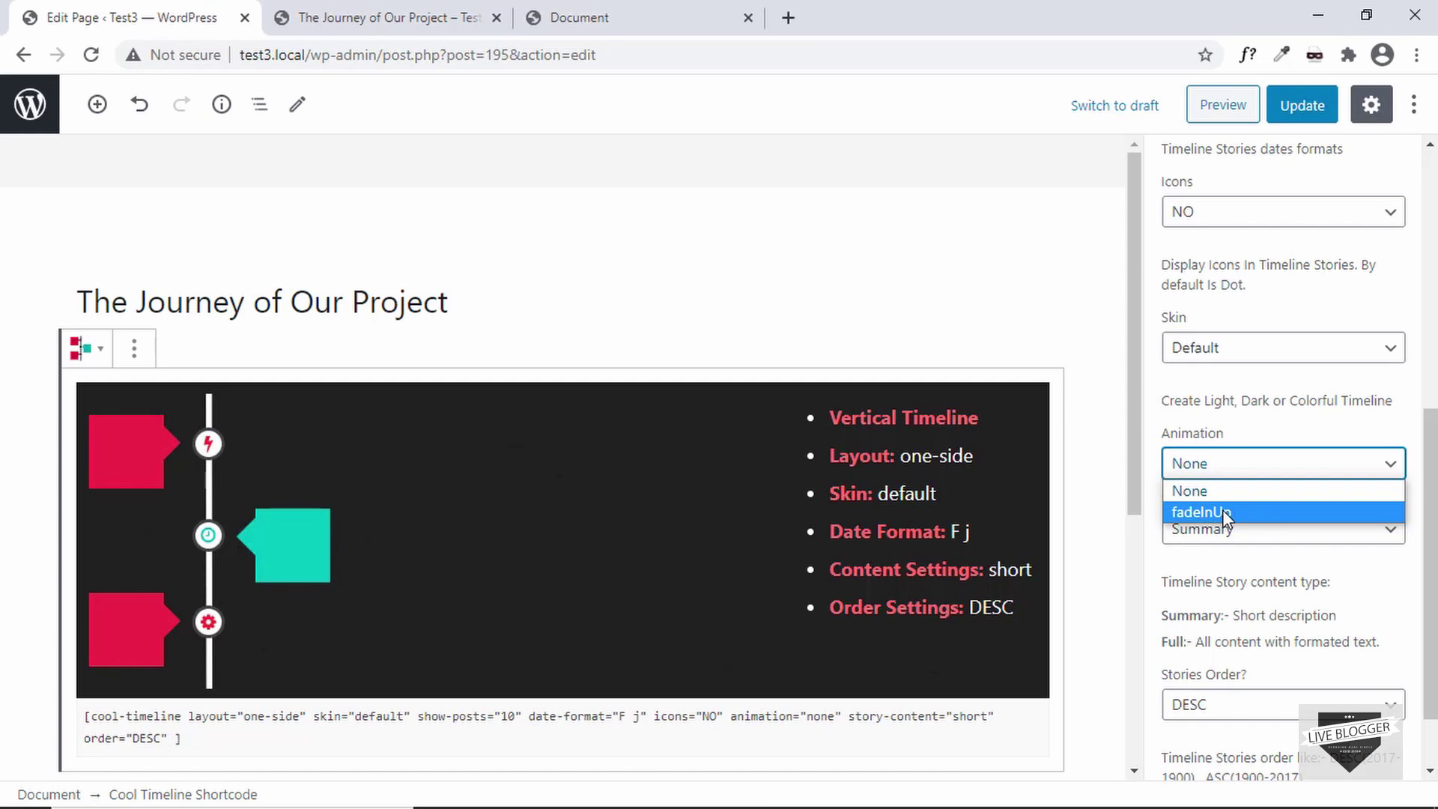
click(1250, 511)
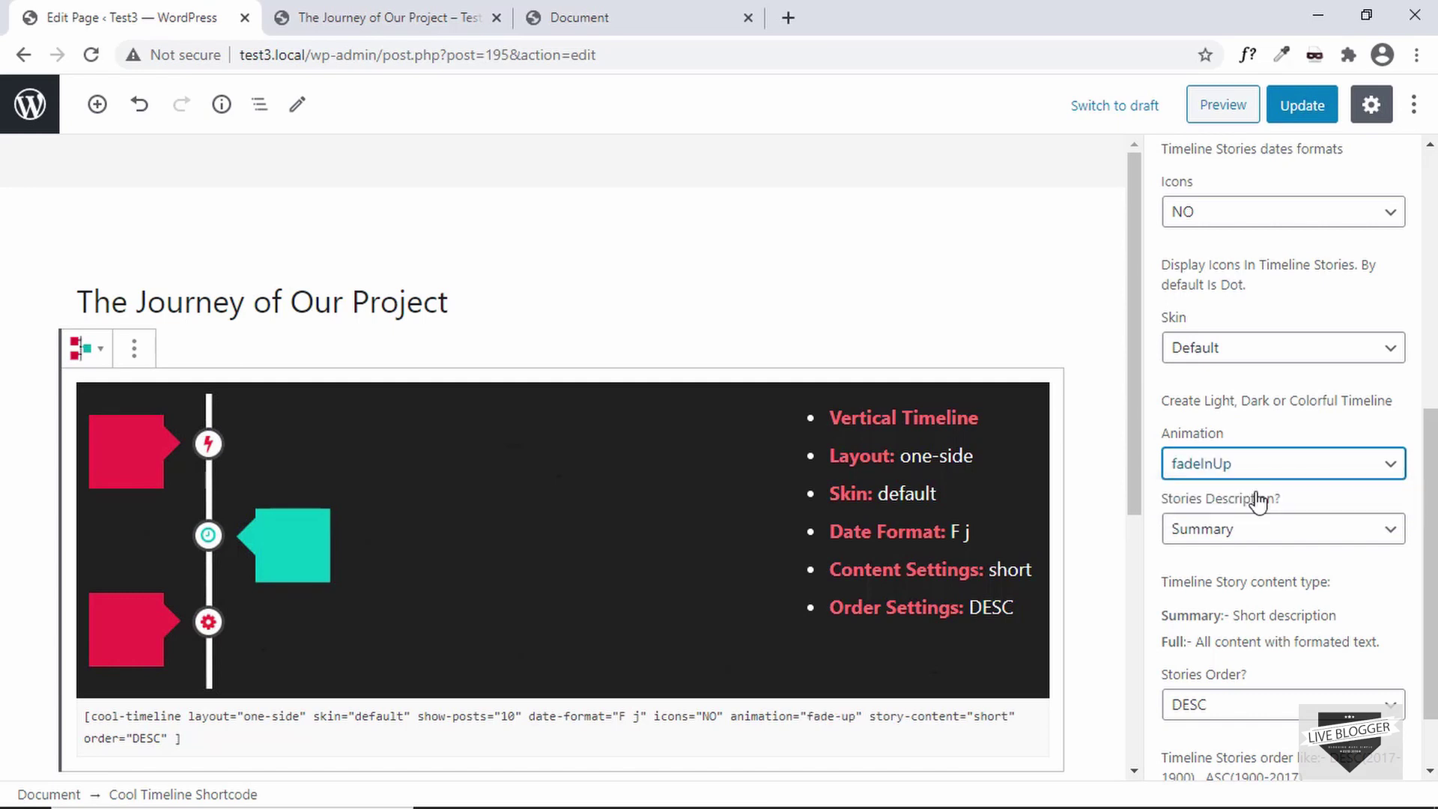
- Update the page with the new animation and reload the live page "The Journey of Our Project"
click(1299, 103)
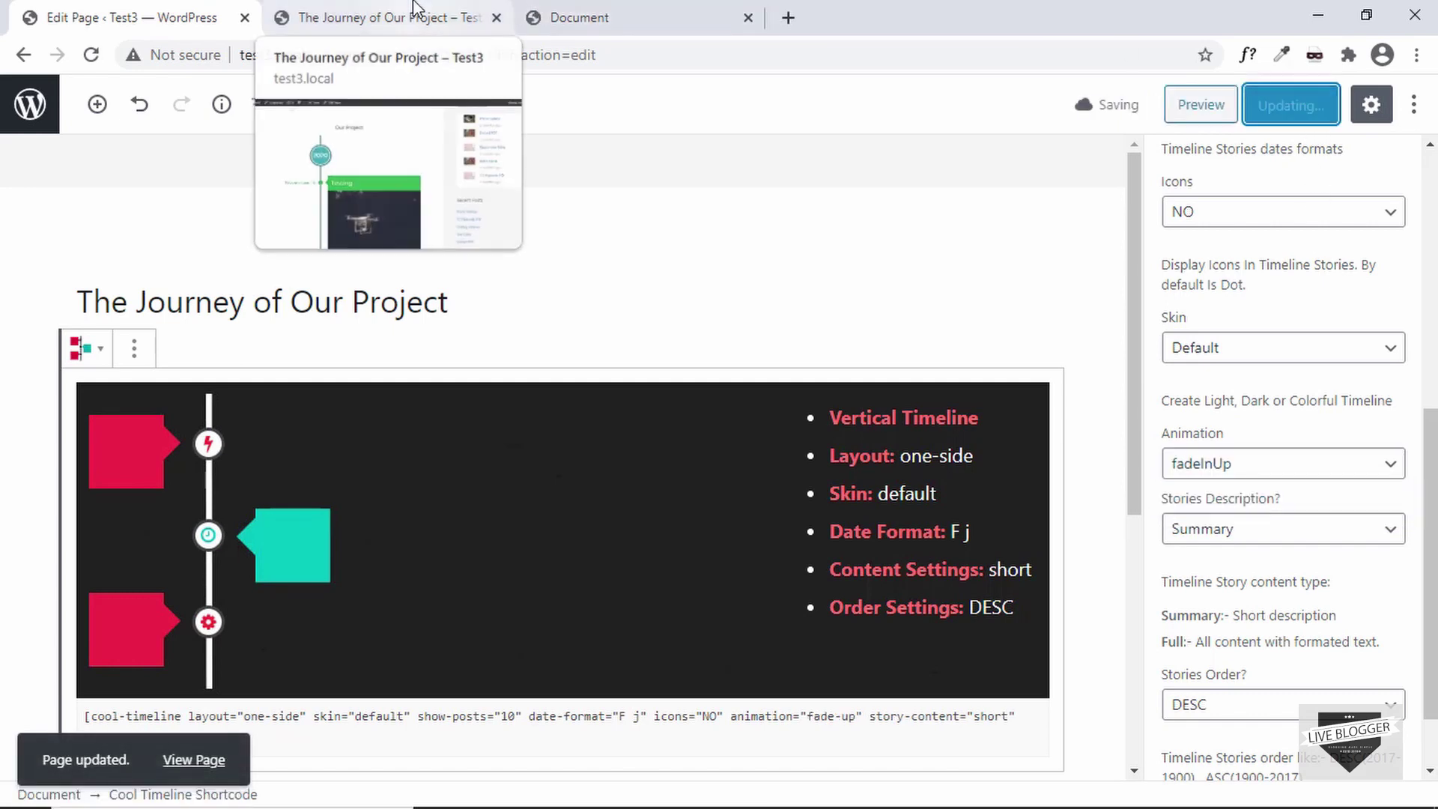
click(417, 15)
click(417, 49)
key(Return)
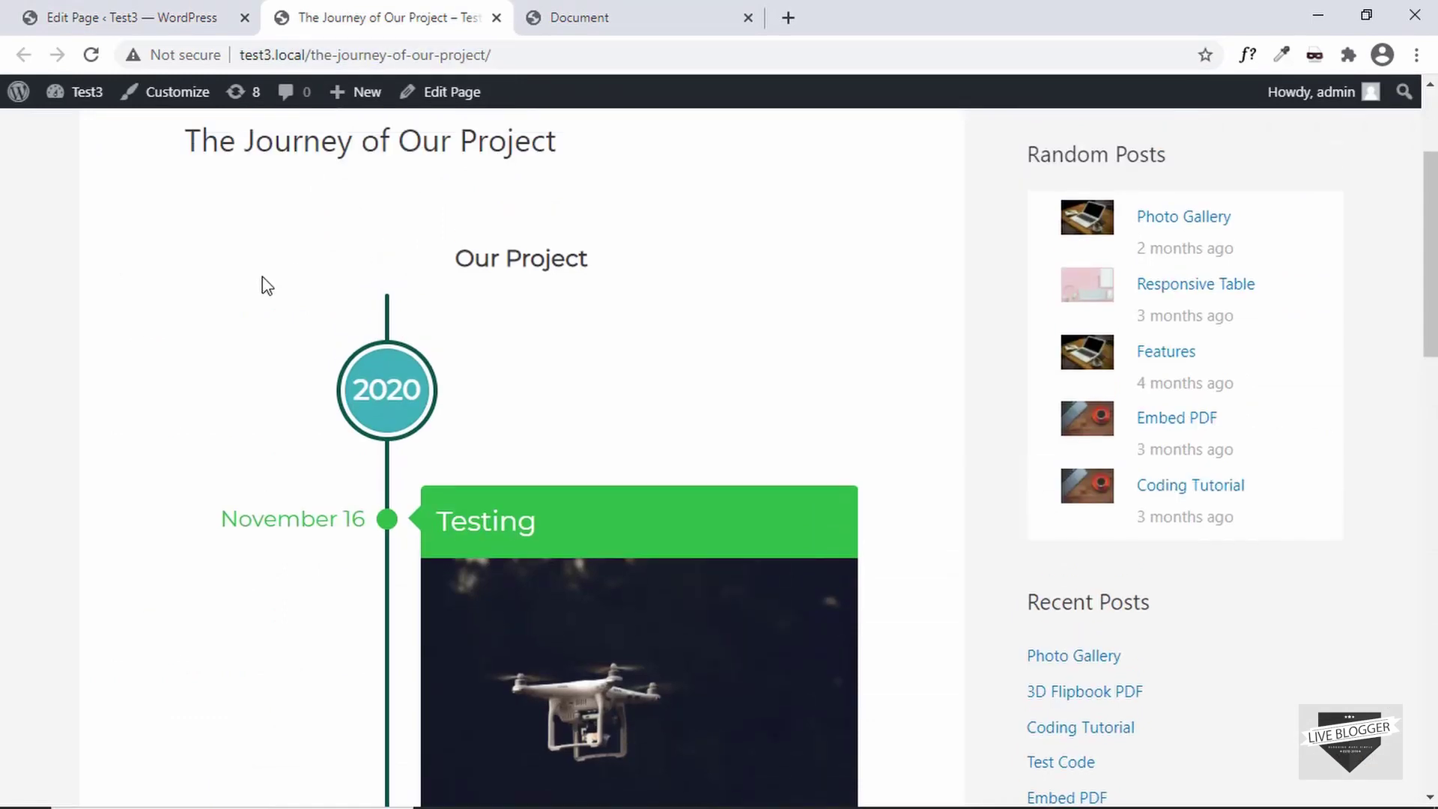
- Look through the stories of the live timeline to examine how they animate while scrolling
scroll(262, 276, down, 5)
scroll(262, 276, down, 8)
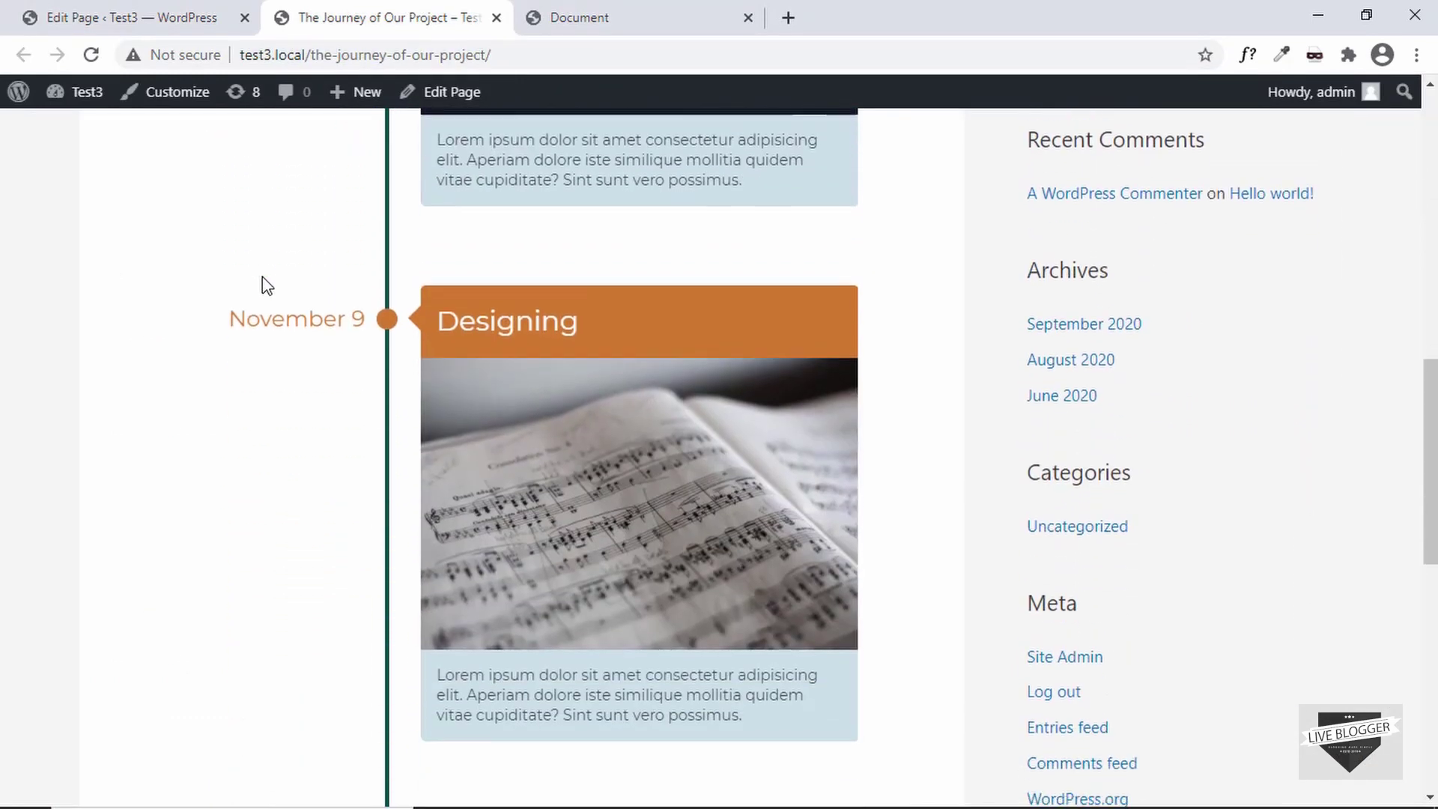
scroll(262, 277, up, 9)
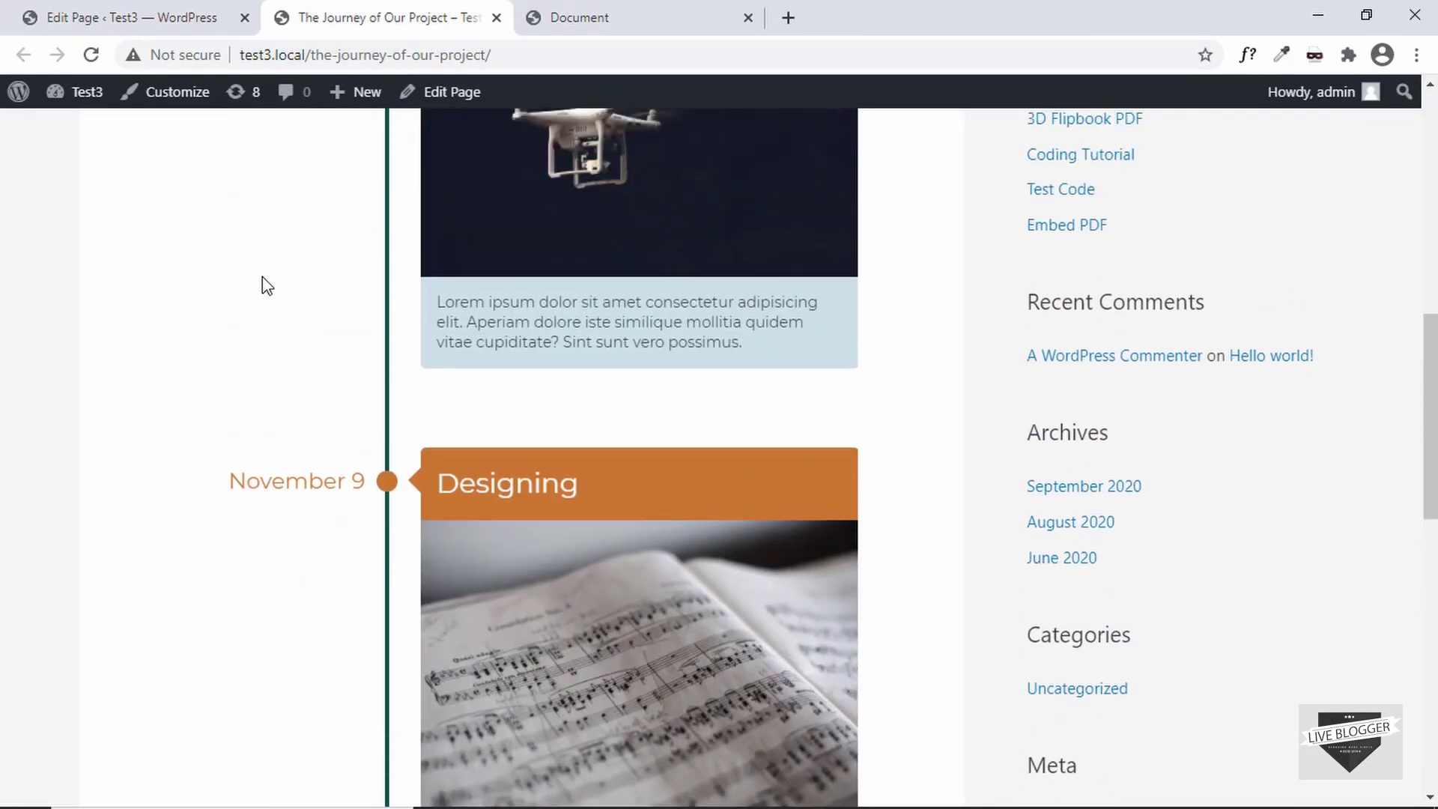
scroll(262, 277, down, 6)
scroll(262, 284, down, 5)
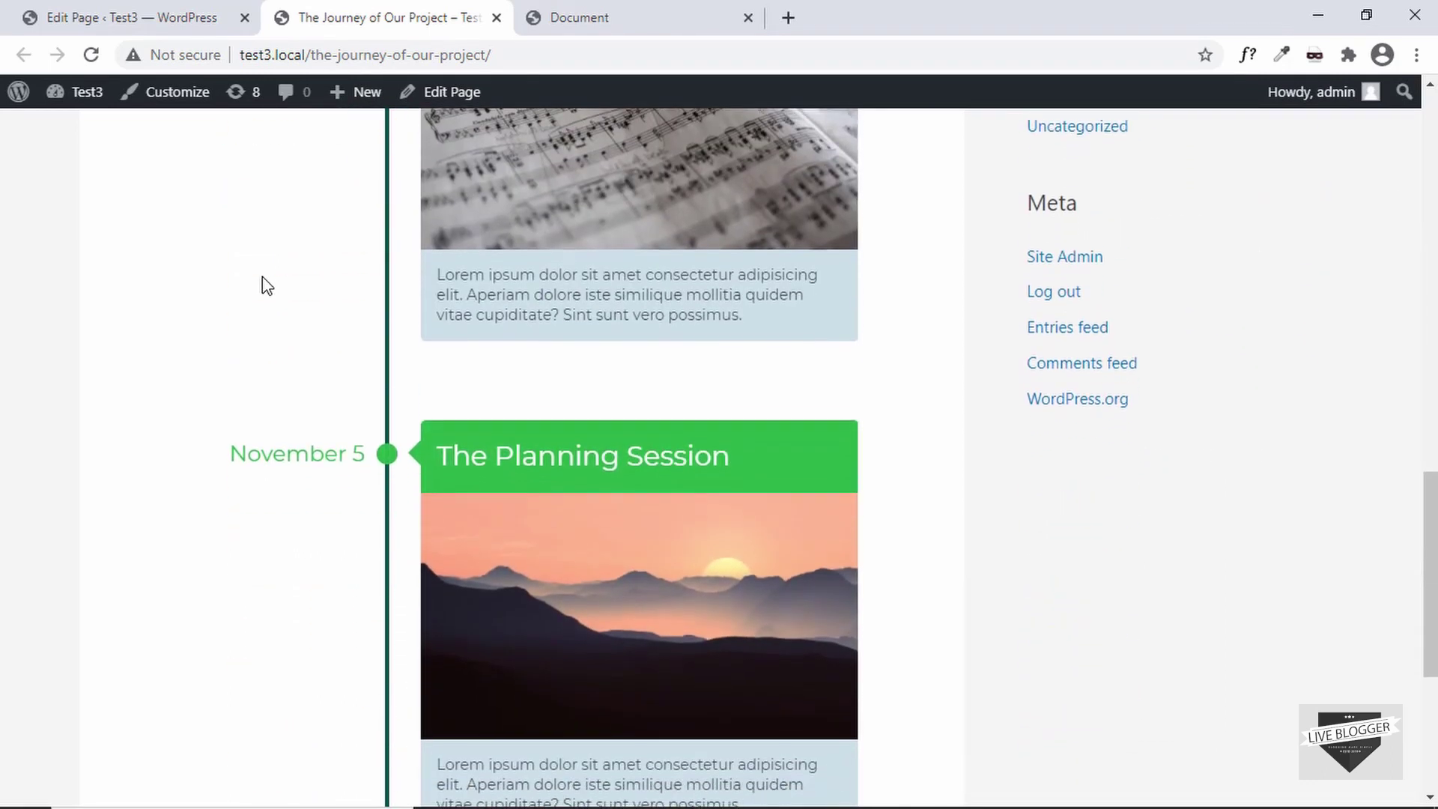
scroll(262, 284, up, 8)
scroll(262, 277, up, 5)
scroll(262, 277, down, 4)
scroll(262, 277, up, 7)
scroll(262, 276, up, 3)
- Return to the page editor and check the timeline block's remaining settings, including the additional CSS class option
click(131, 17)
scroll(1380, 587, down, 1)
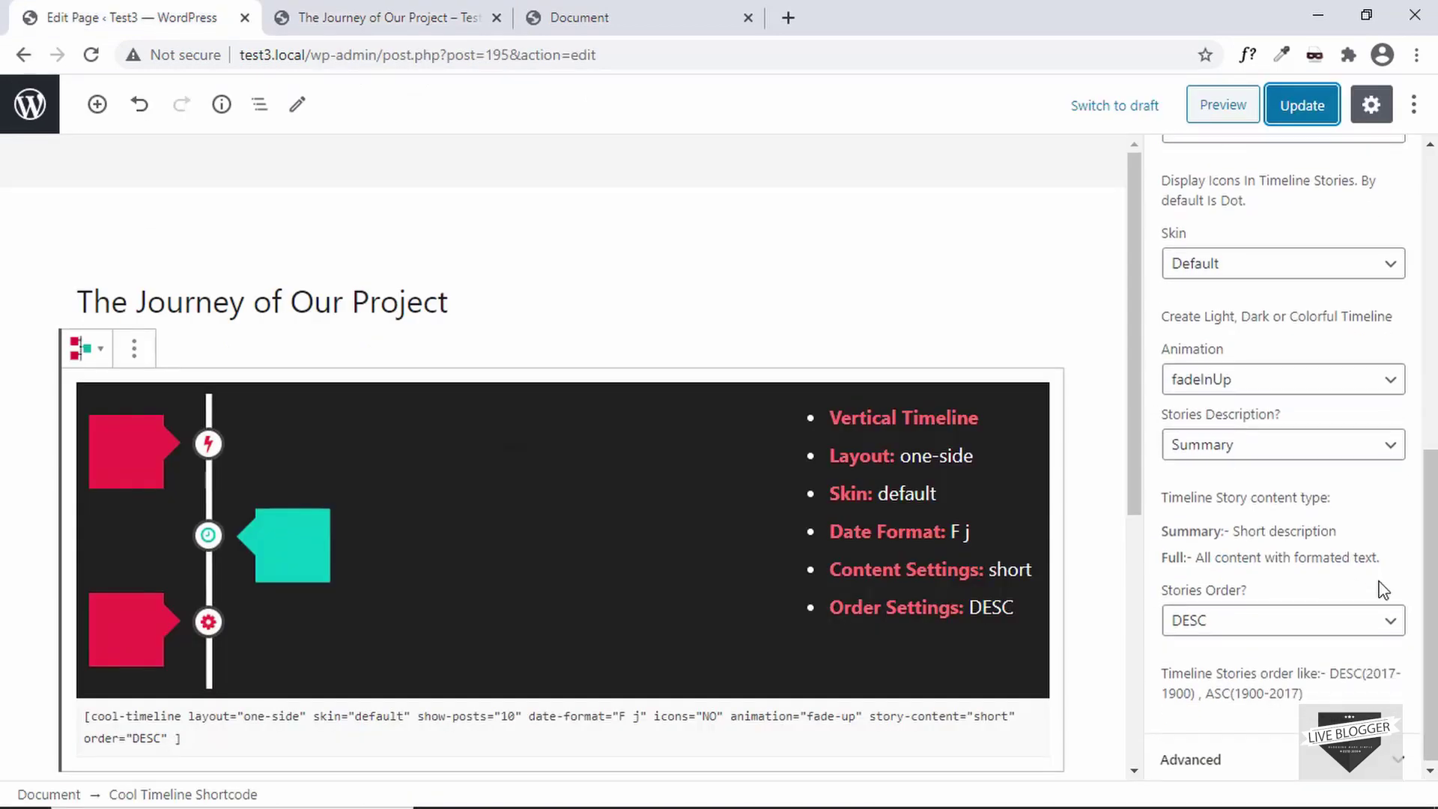
click(1278, 754)
click(1245, 712)
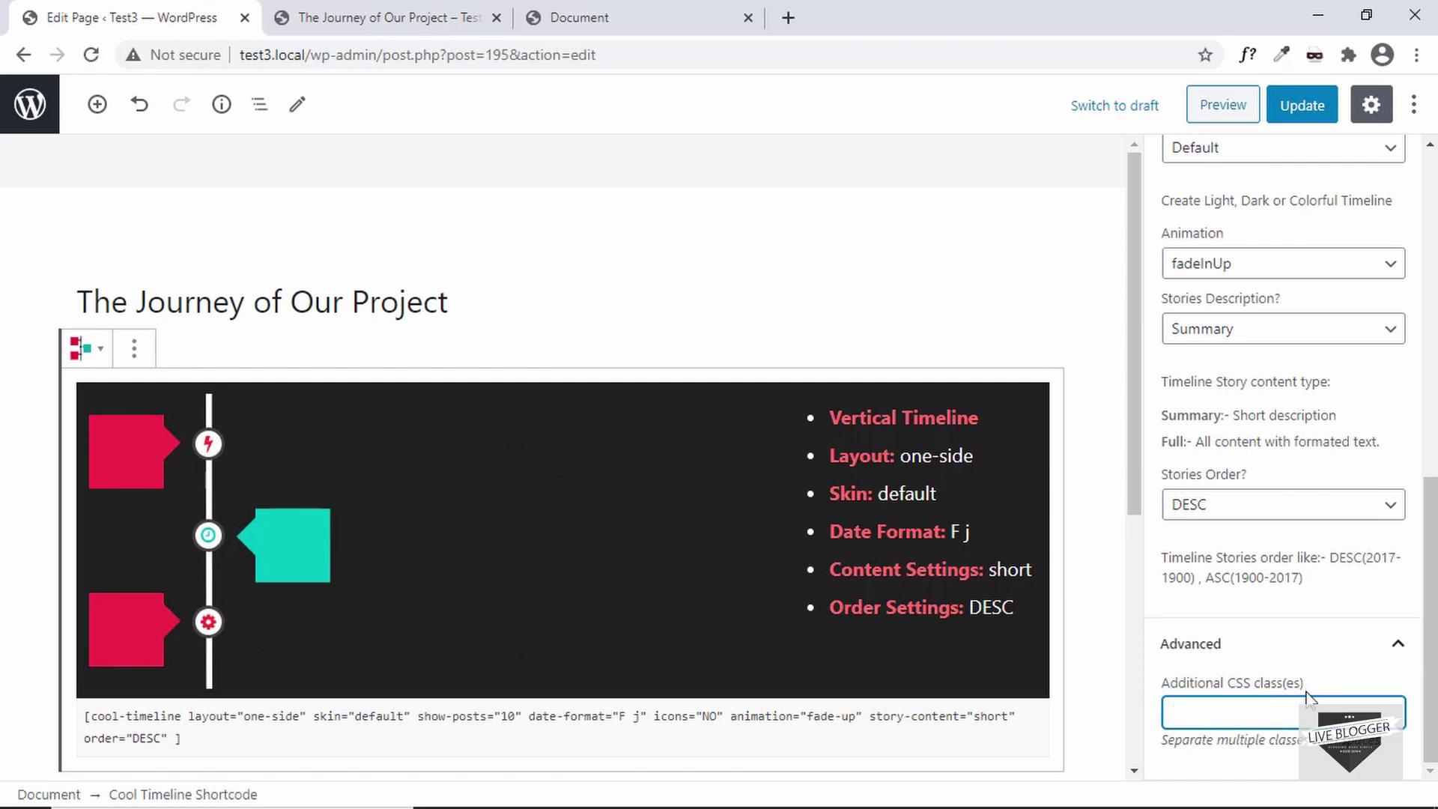
click(1077, 314)
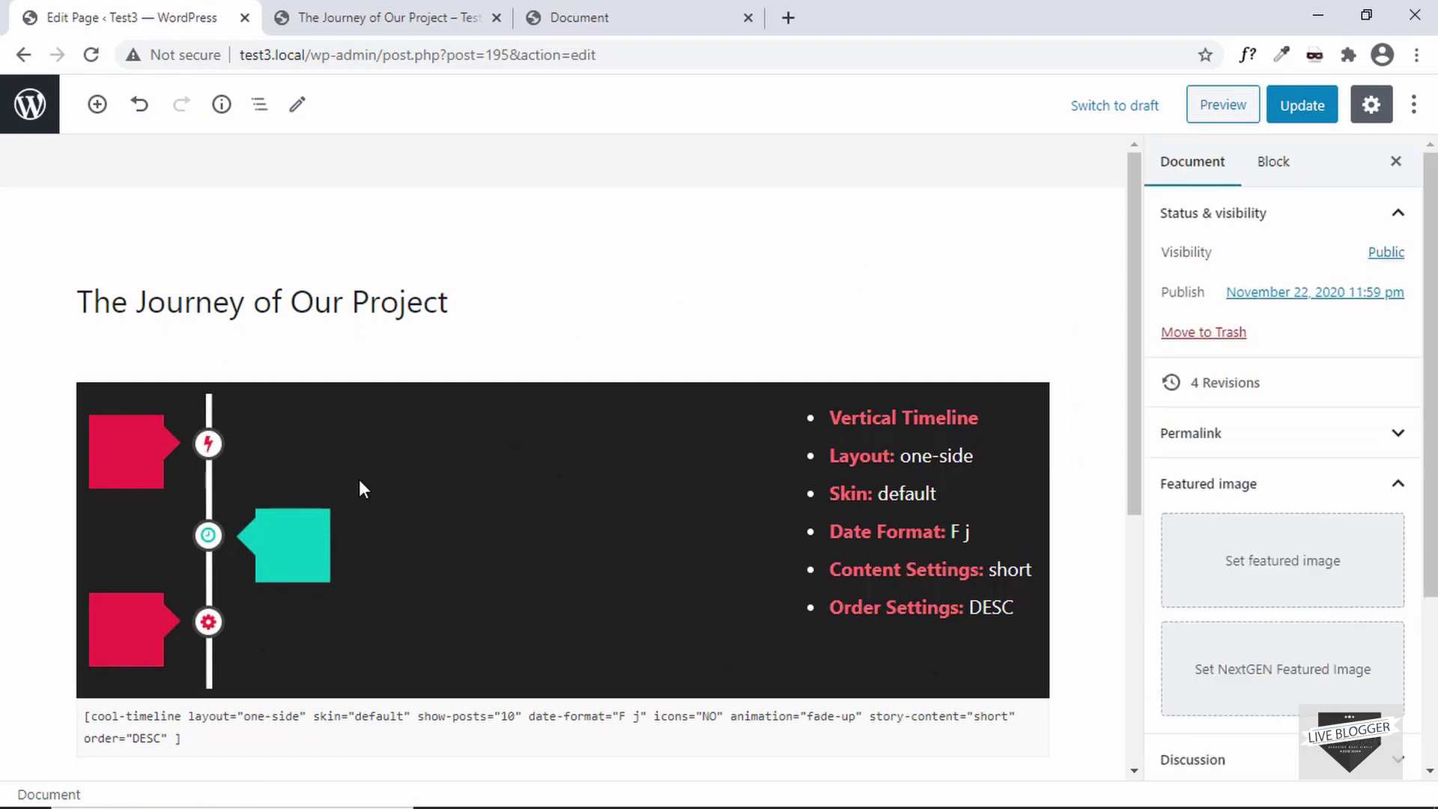
- Insert a Cool Timeline - Instant Builder block below the existing timeline shortcode block
scroll(360, 481, down, 1)
click(390, 471)
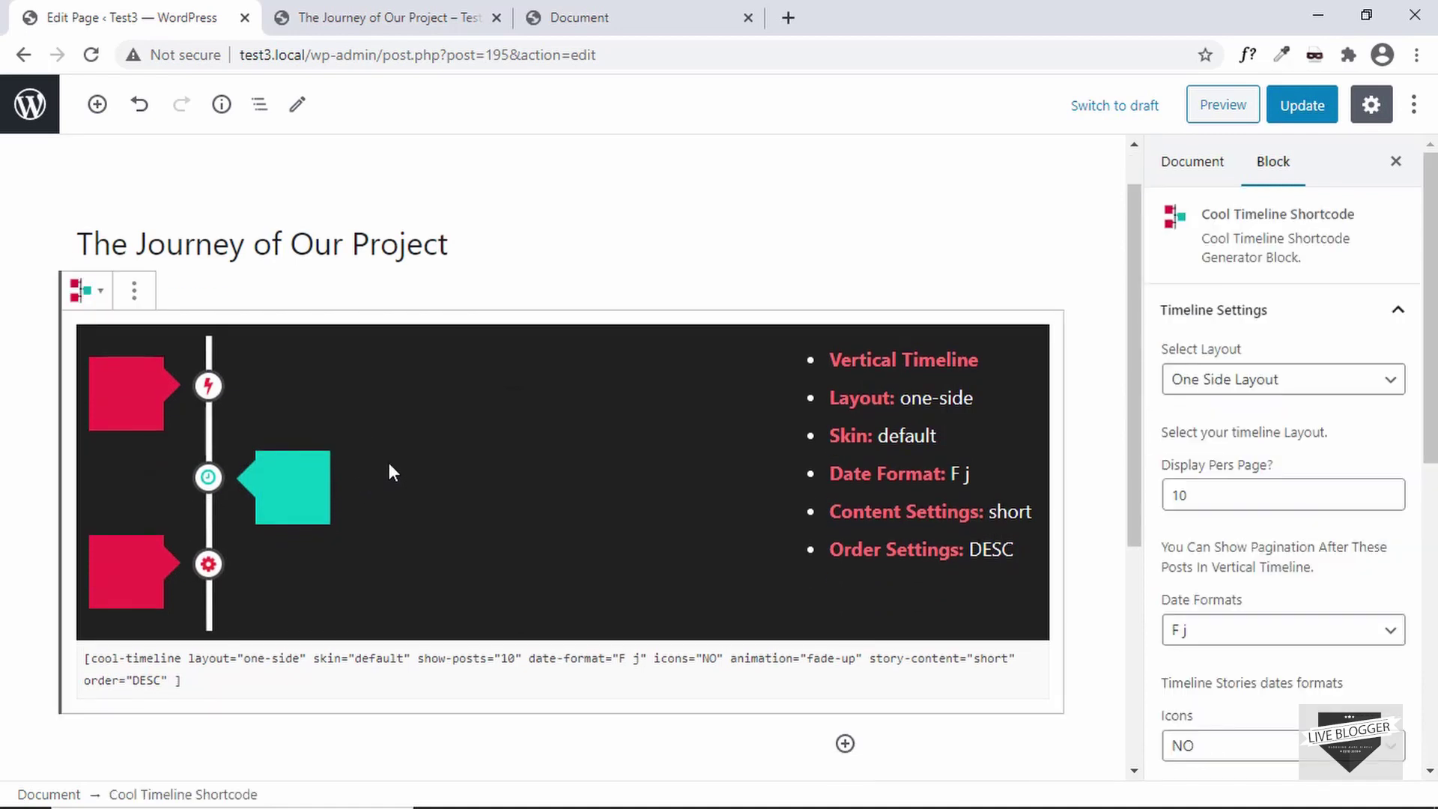
scroll(388, 465, down, 4)
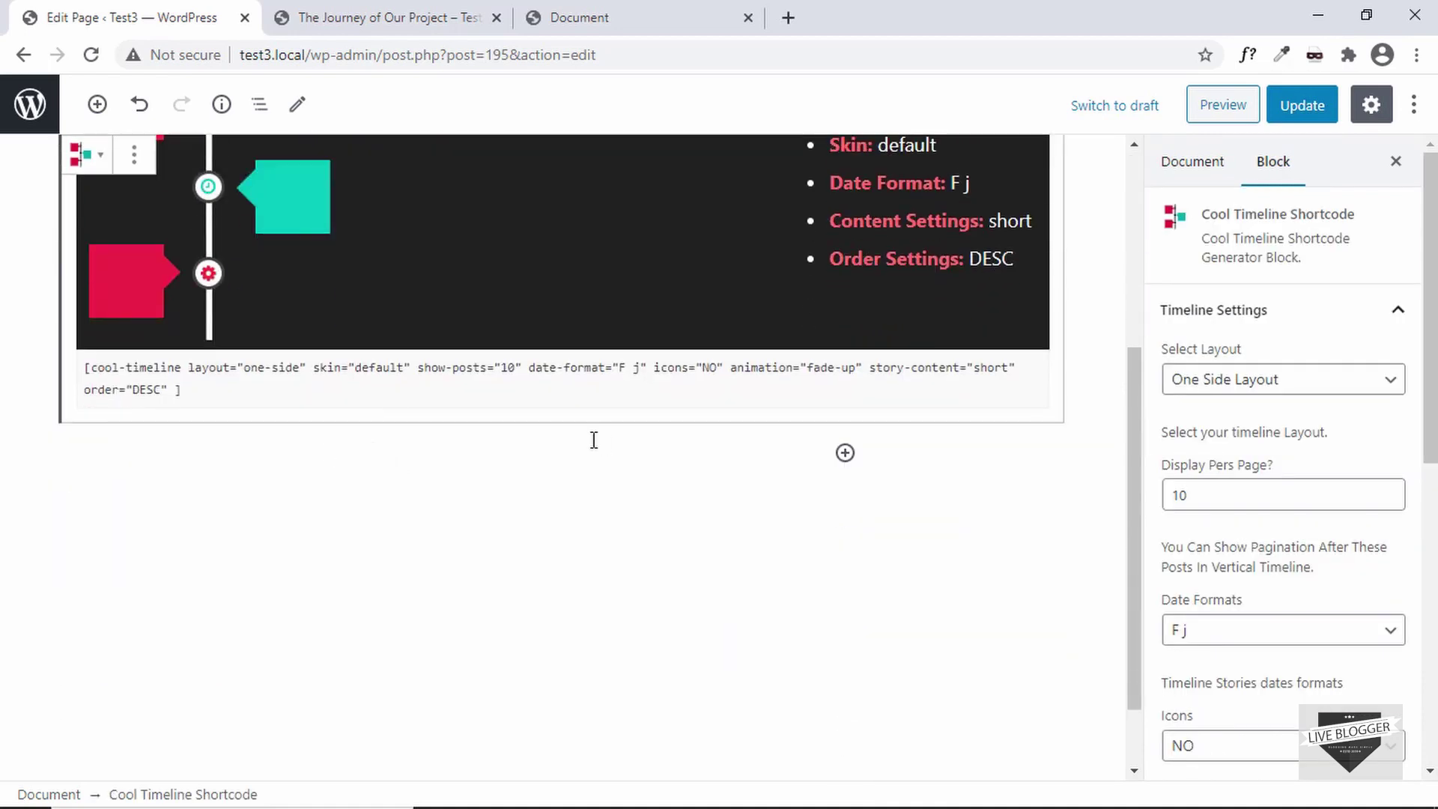
click(295, 455)
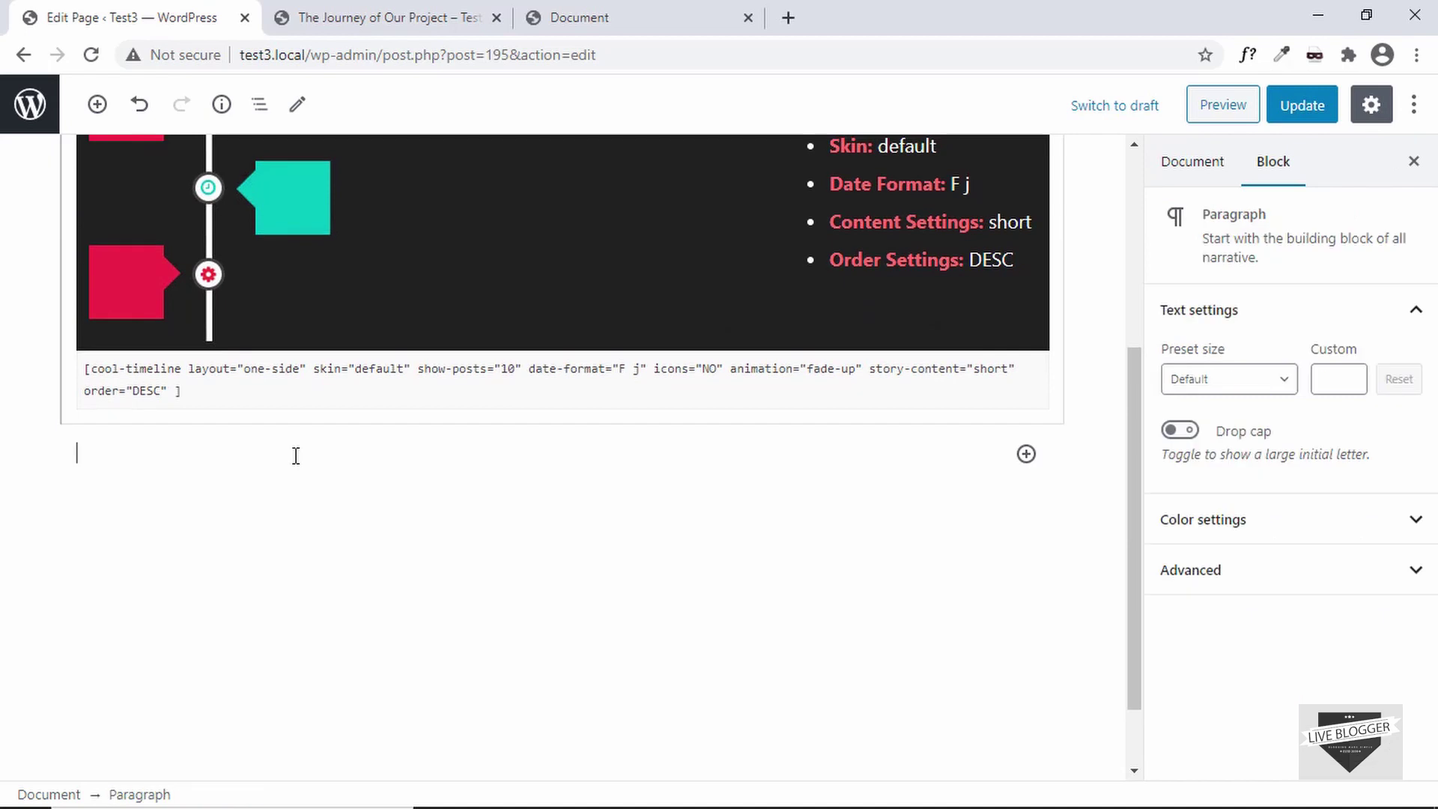
key(BackSpace)
click(276, 542)
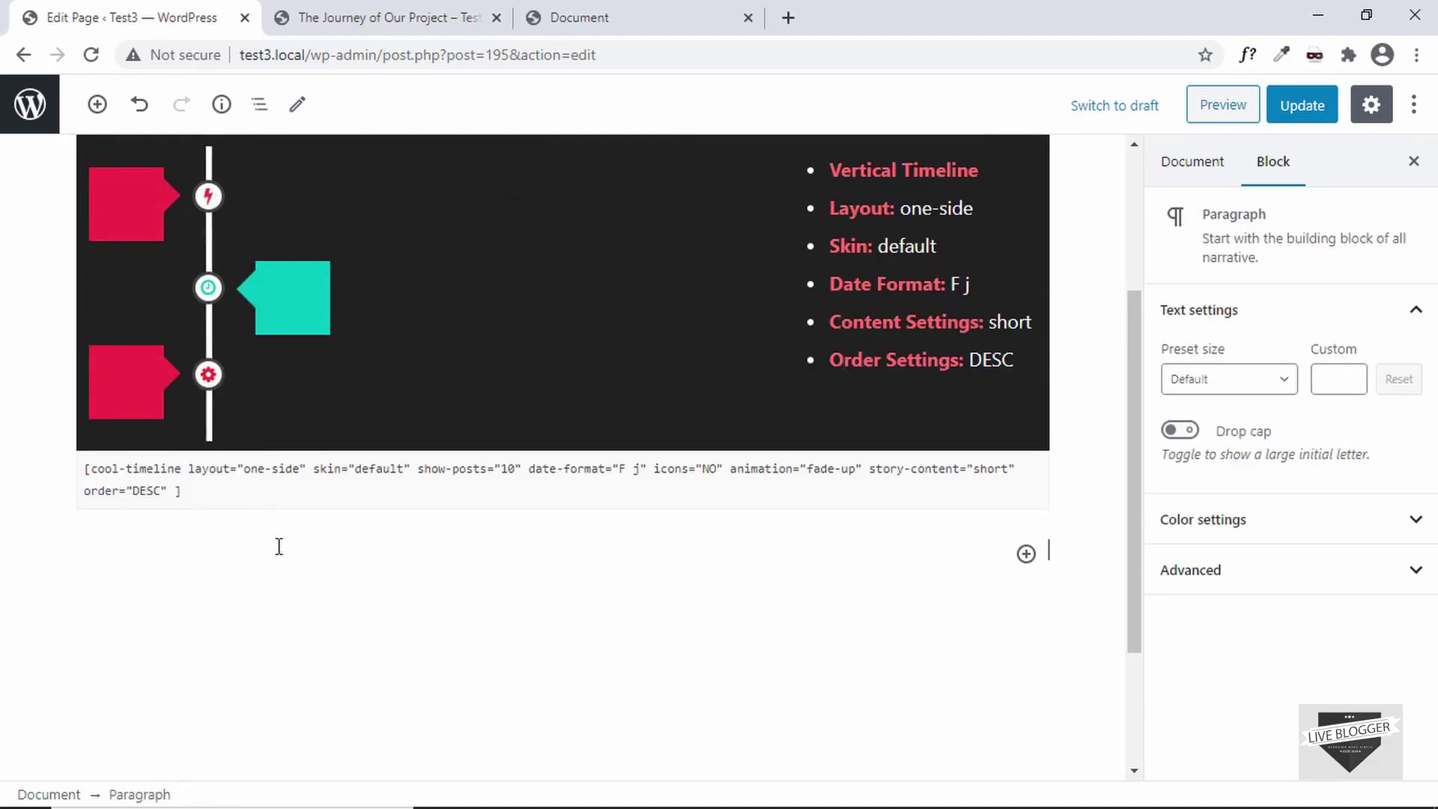
key(Return)
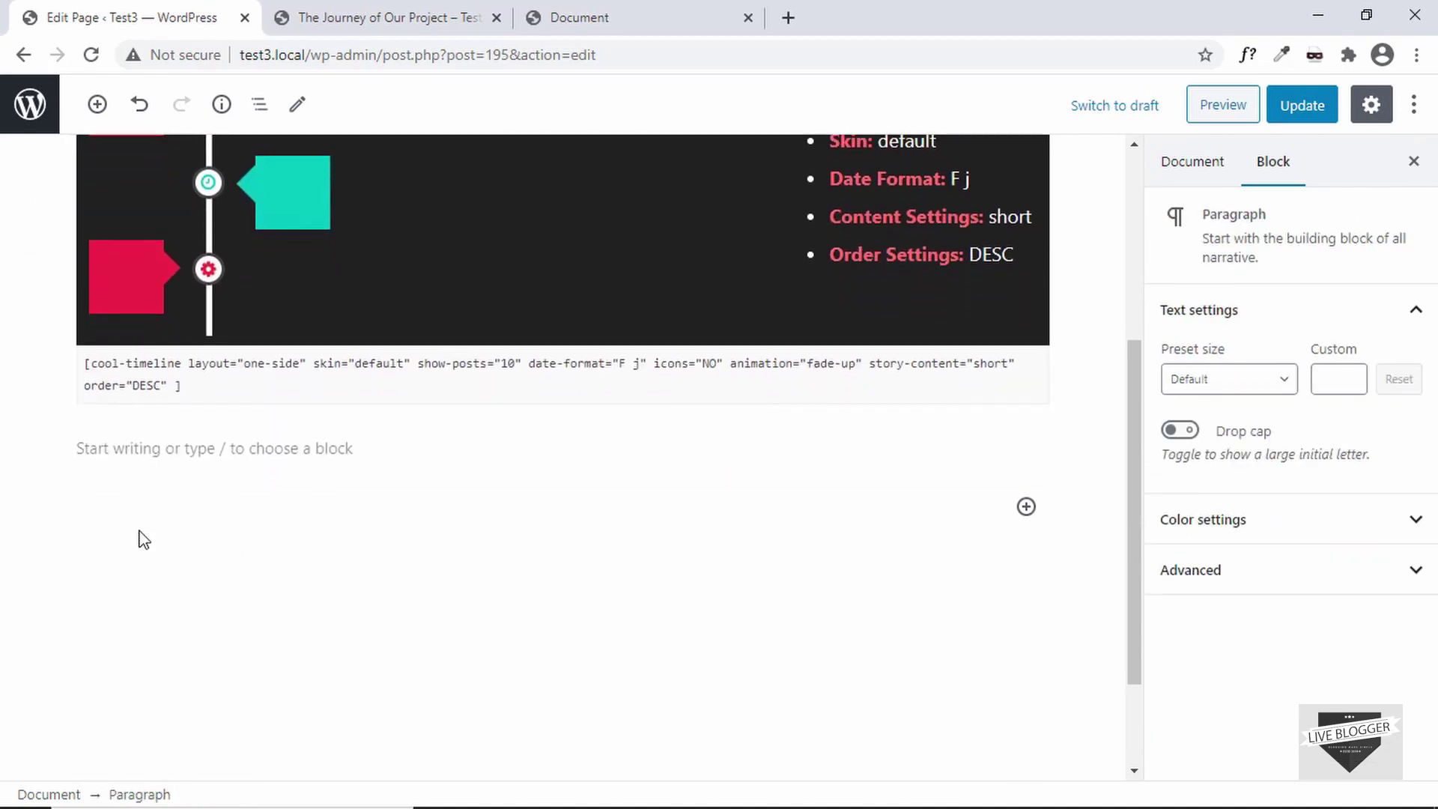
text(/cool)
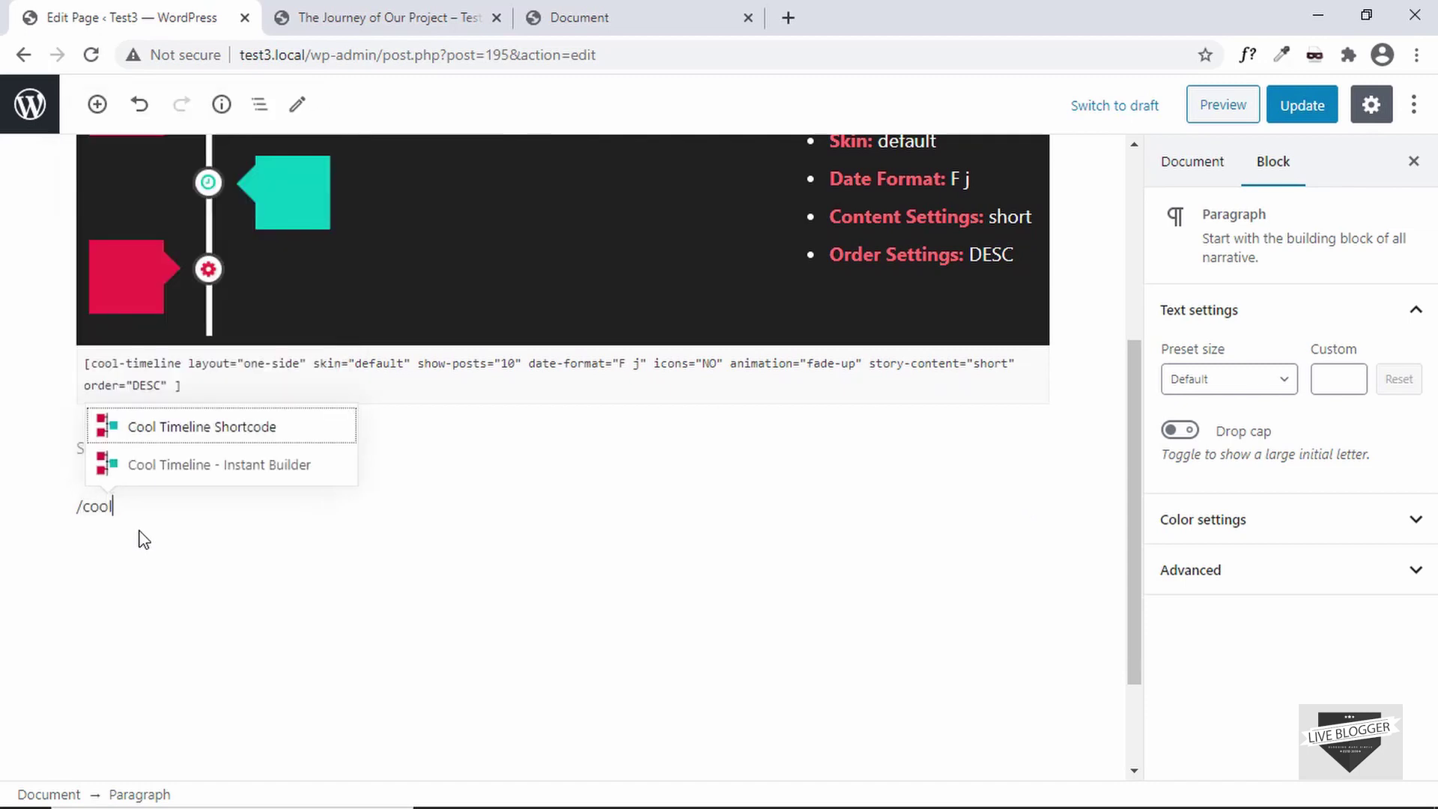
click(261, 465)
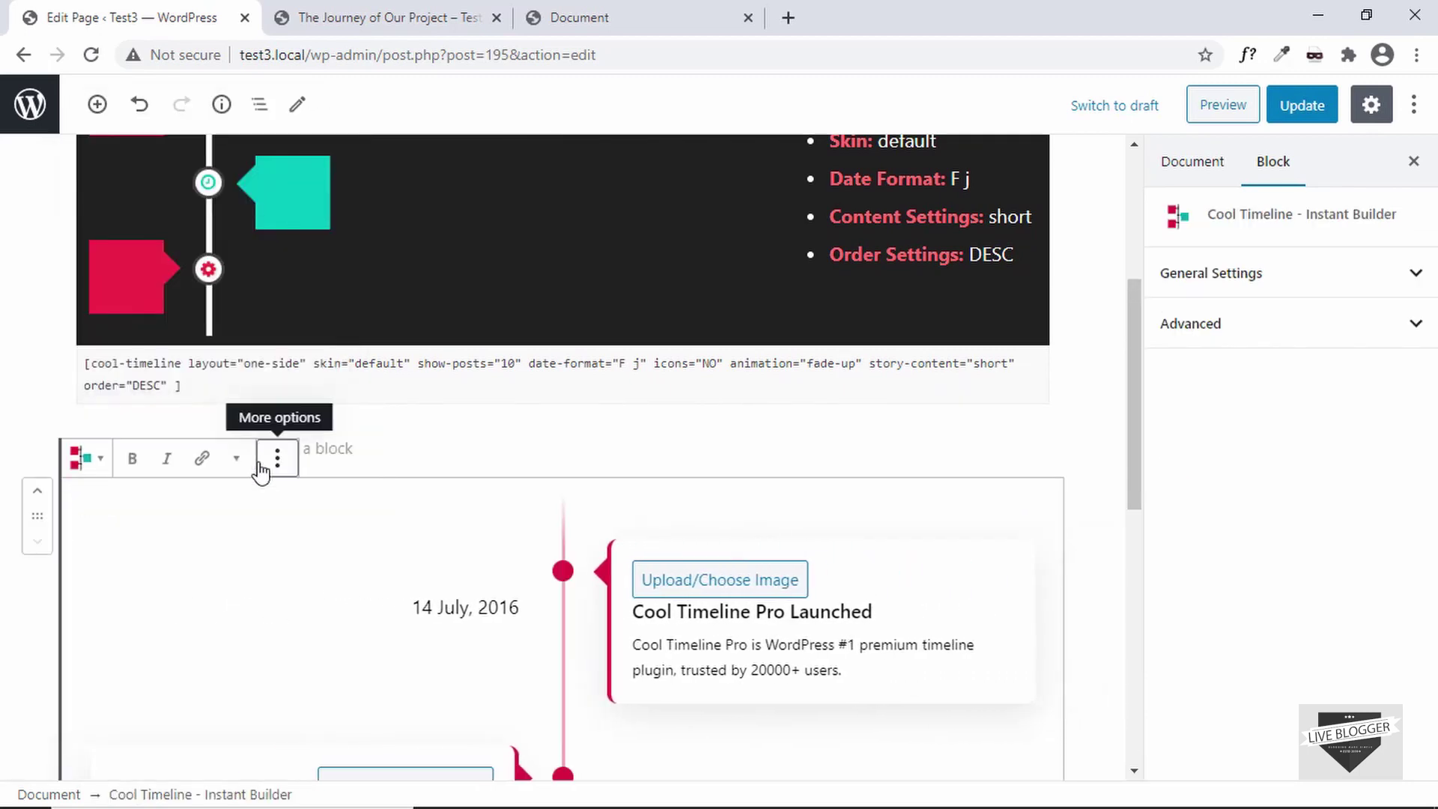
- Examine the editable dates, titles and descriptions of the two sample stories in the Instant Builder timeline
scroll(348, 509, down, 3)
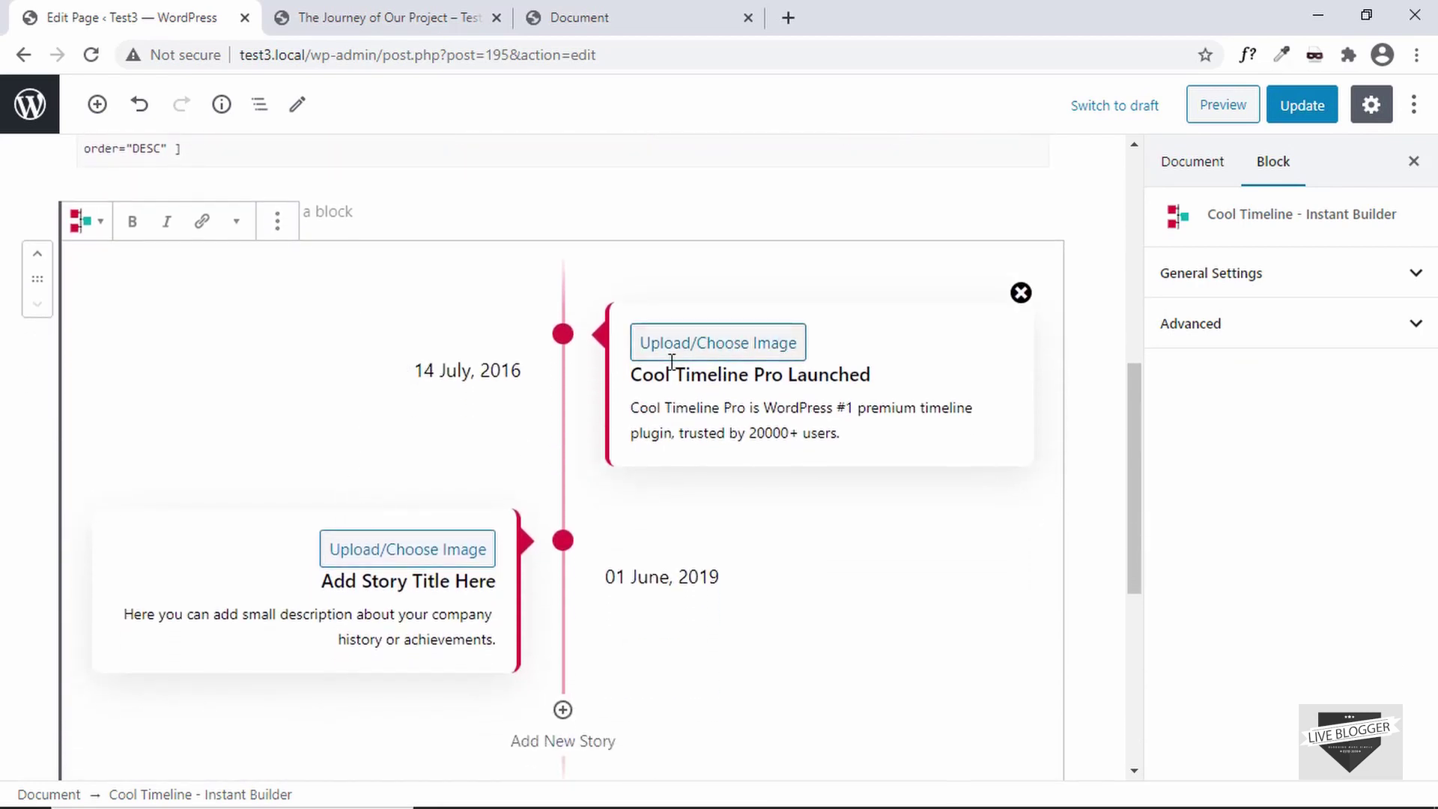
scroll(583, 351, down, 1)
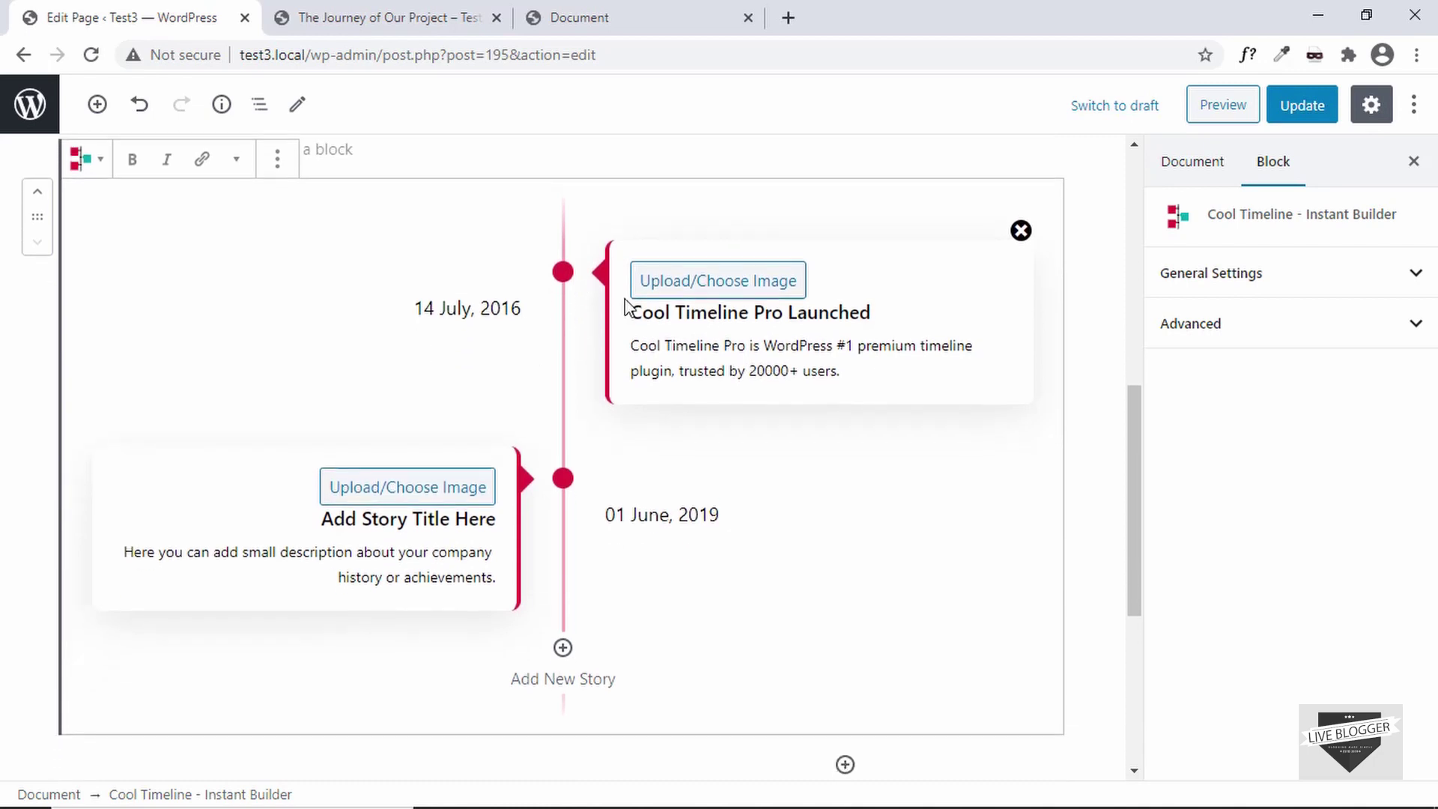
drag(522, 309, 406, 310)
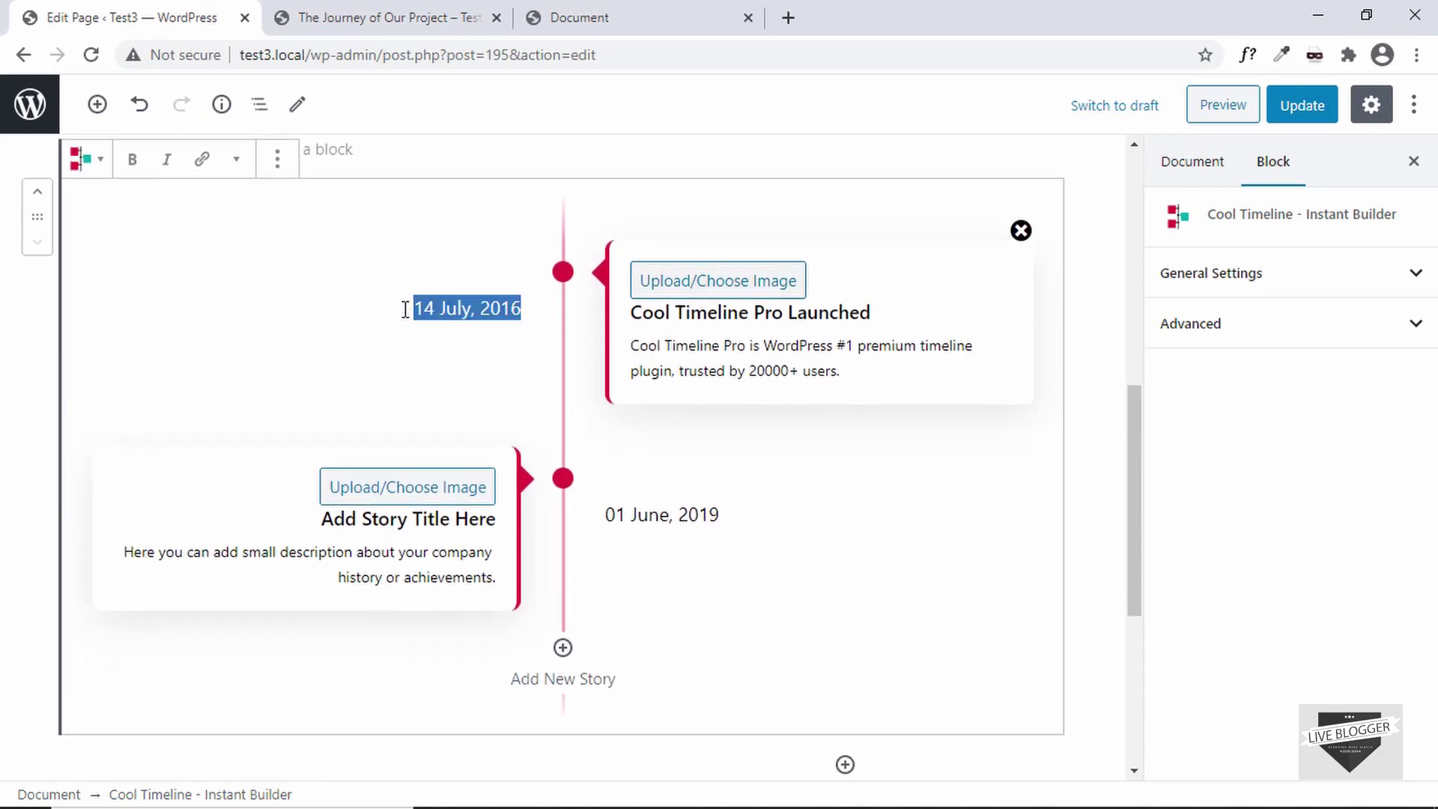
drag(613, 511, 737, 508)
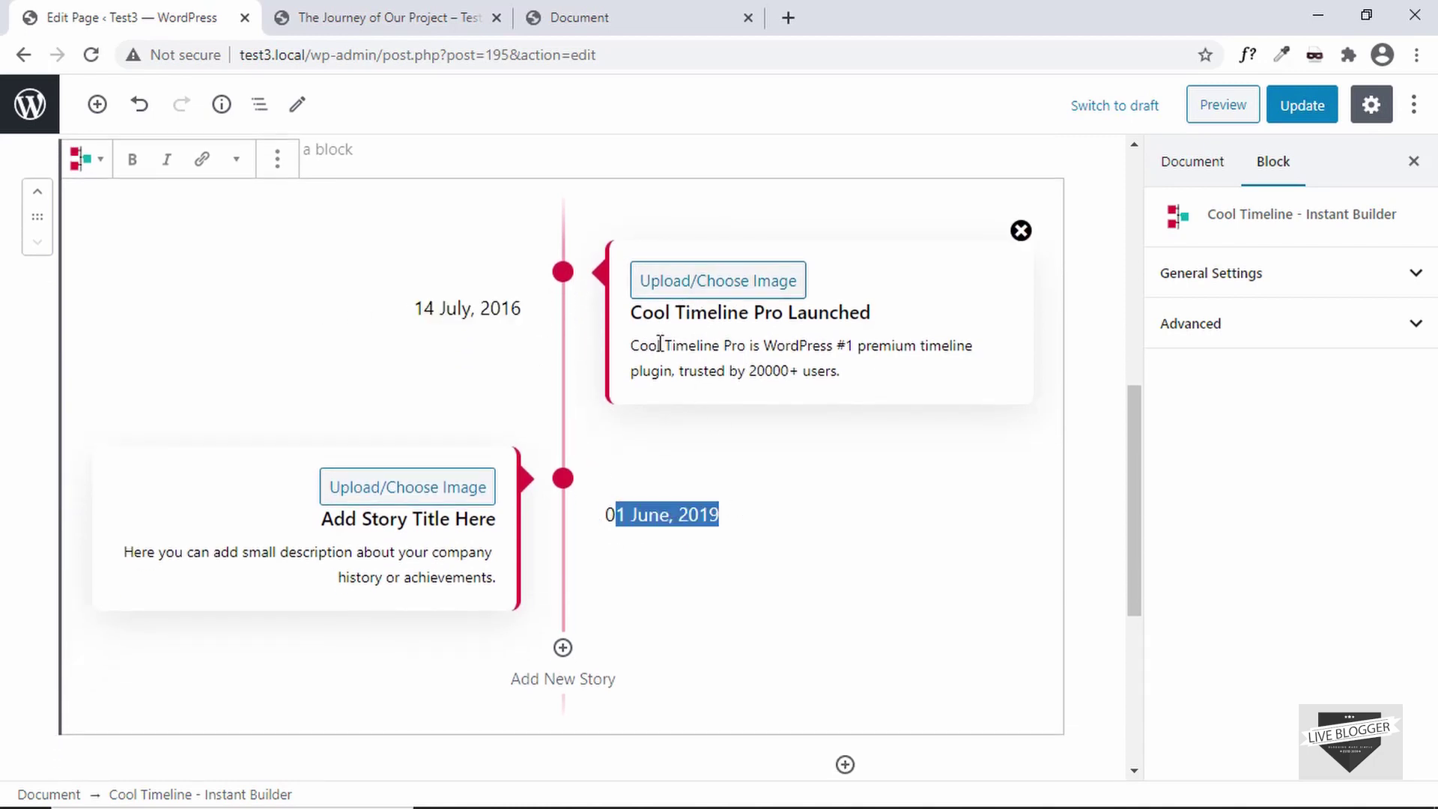
click(631, 310)
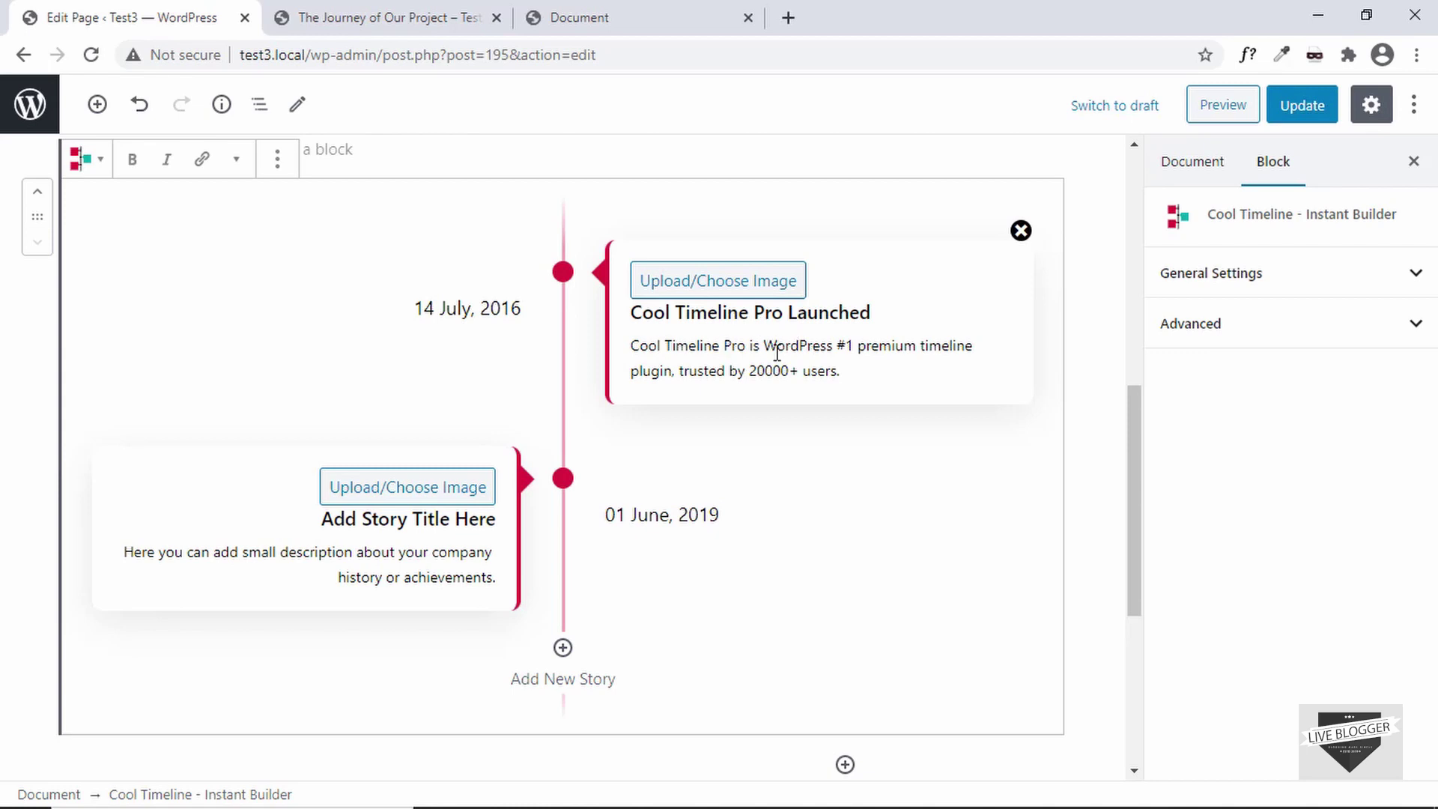
drag(643, 350, 806, 370)
click(807, 371)
- Add the drone photo from the media library to the first sample story and the code photo to the second
click(730, 290)
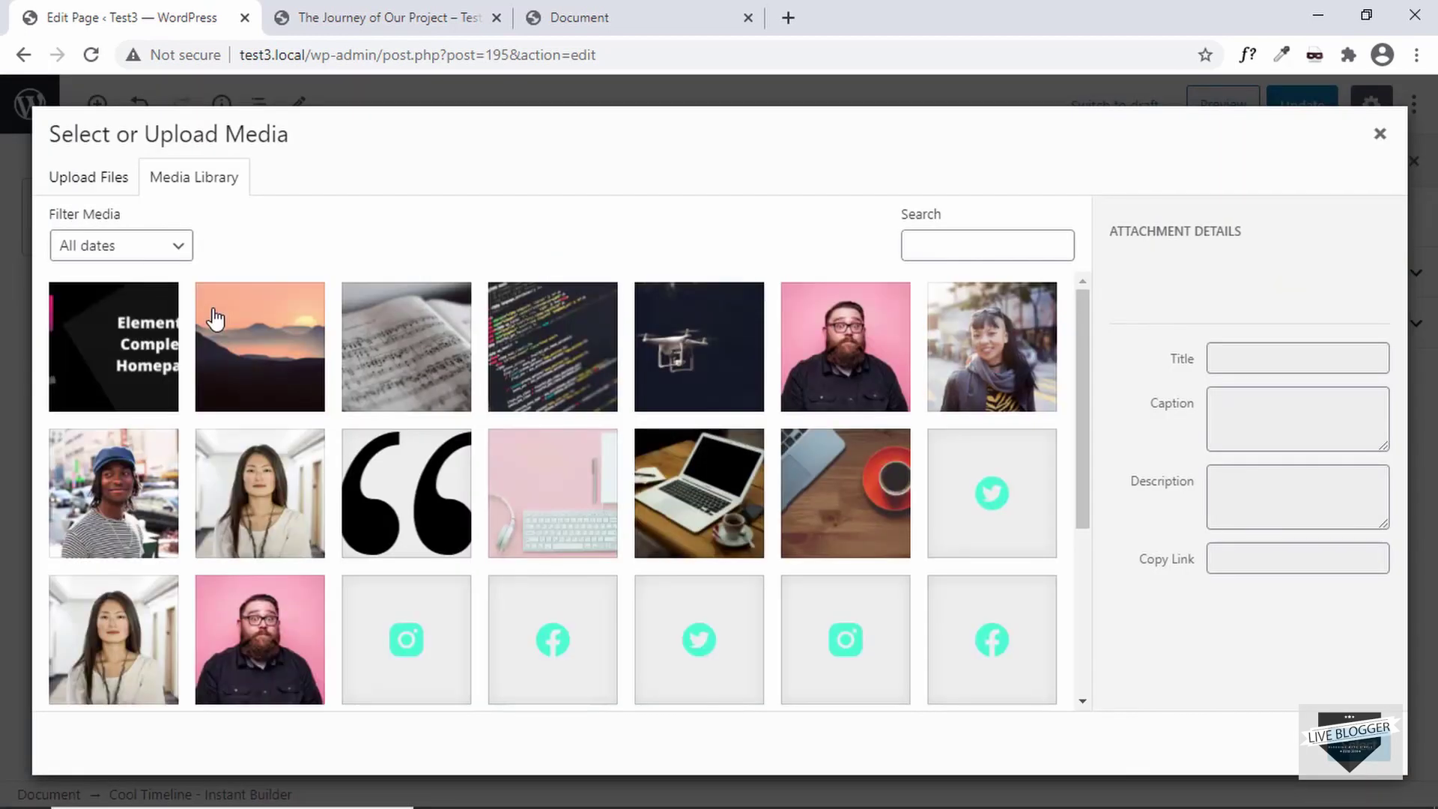
click(707, 359)
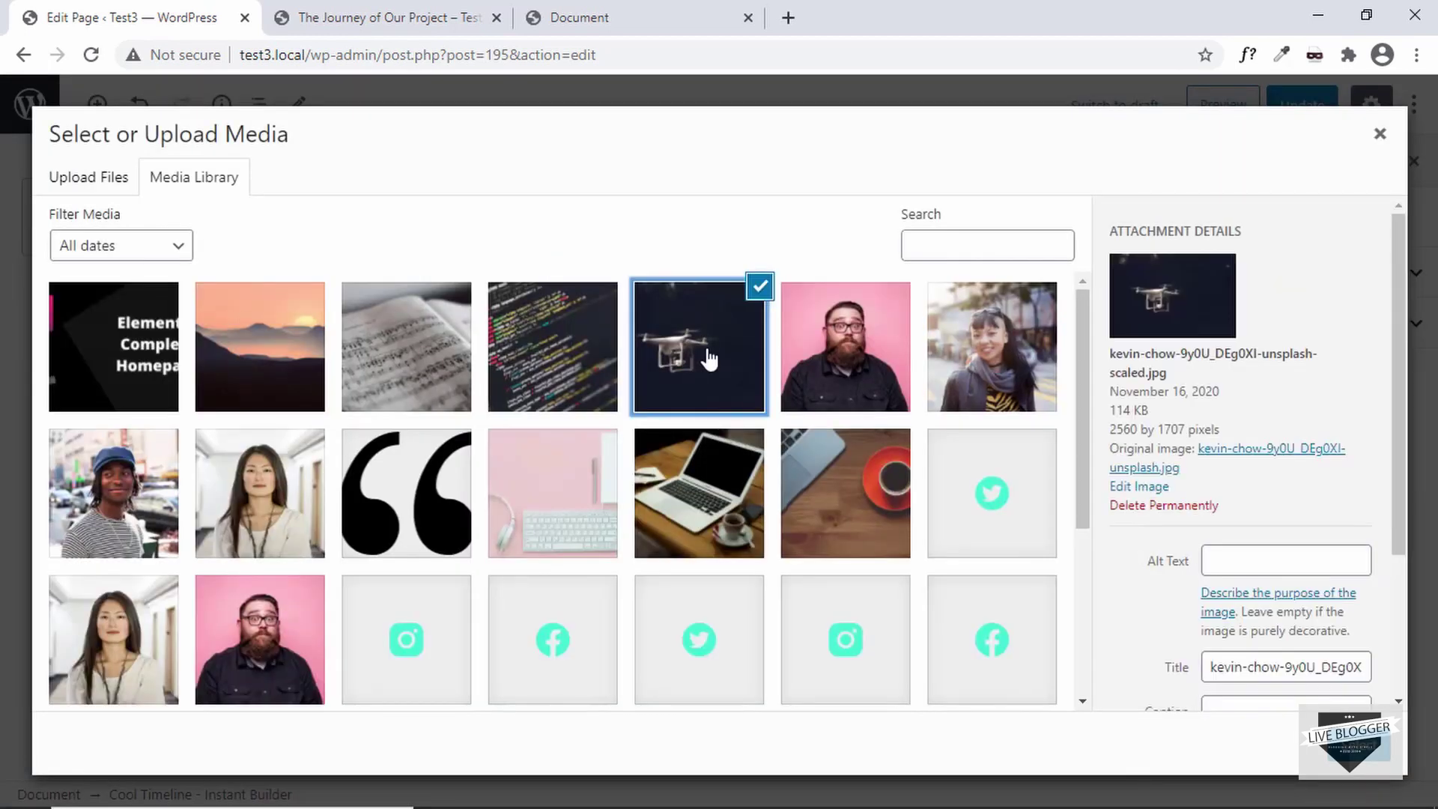
click(1348, 741)
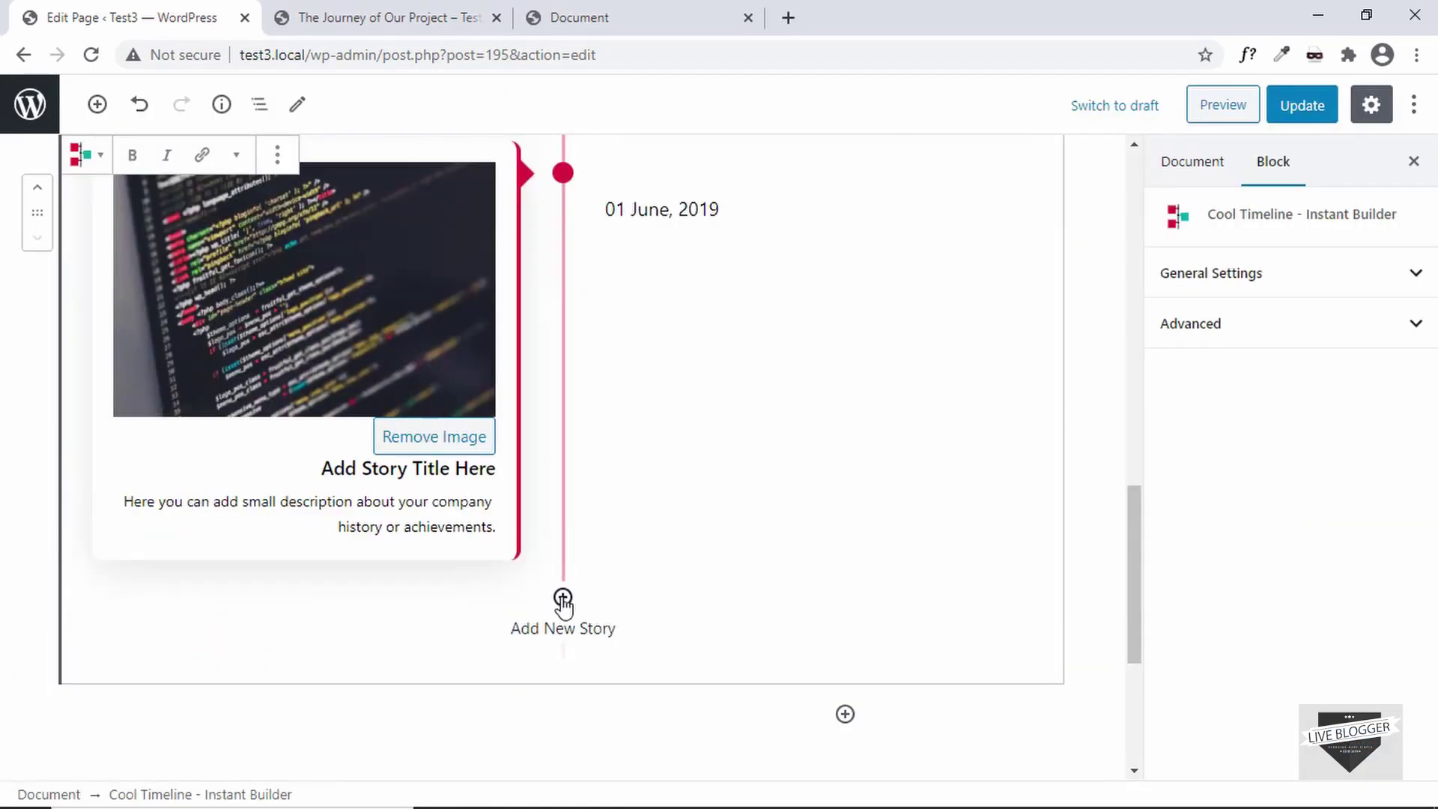
- Add a third story to the Instant Builder timeline and give it the sunset image evening-55067.png
click(563, 599)
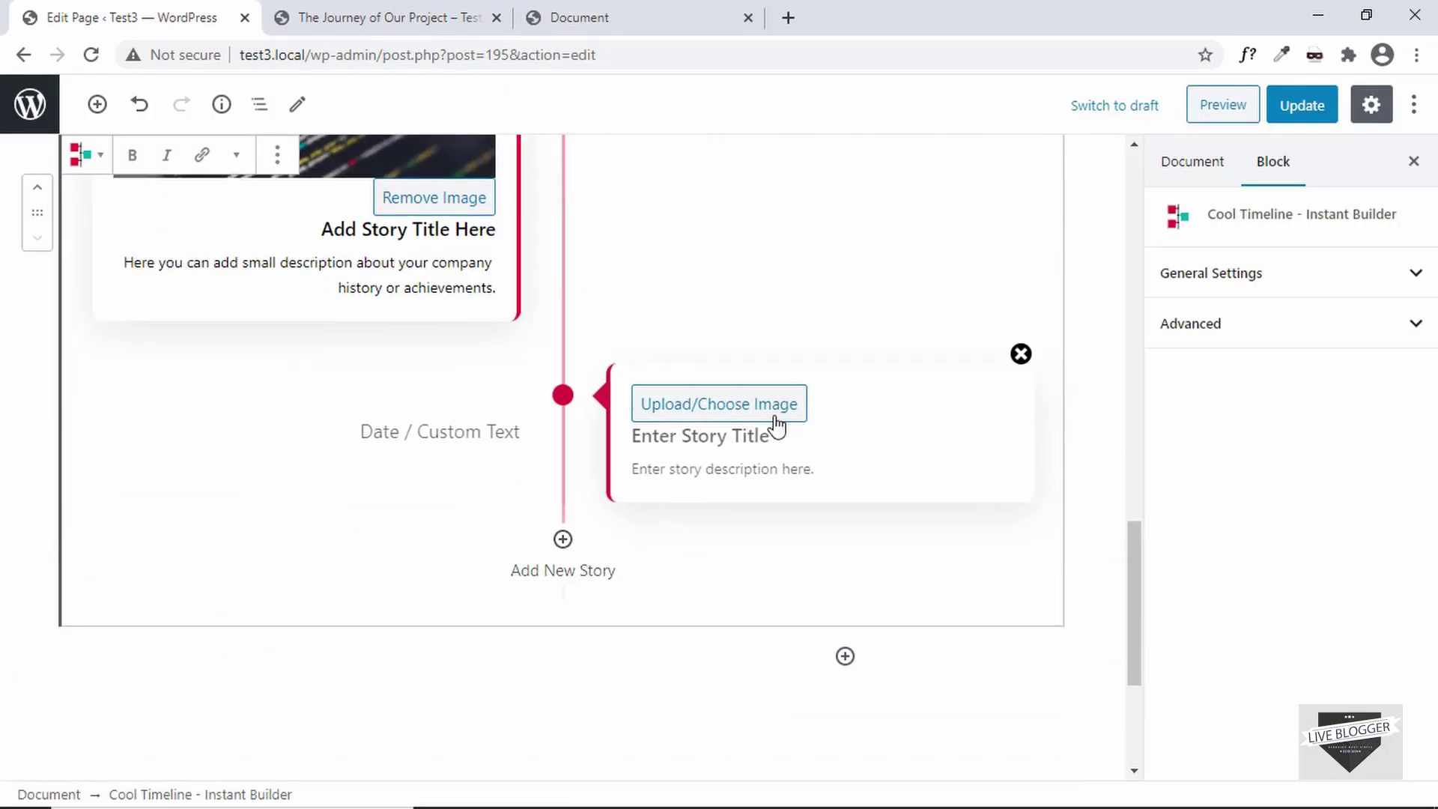
click(745, 410)
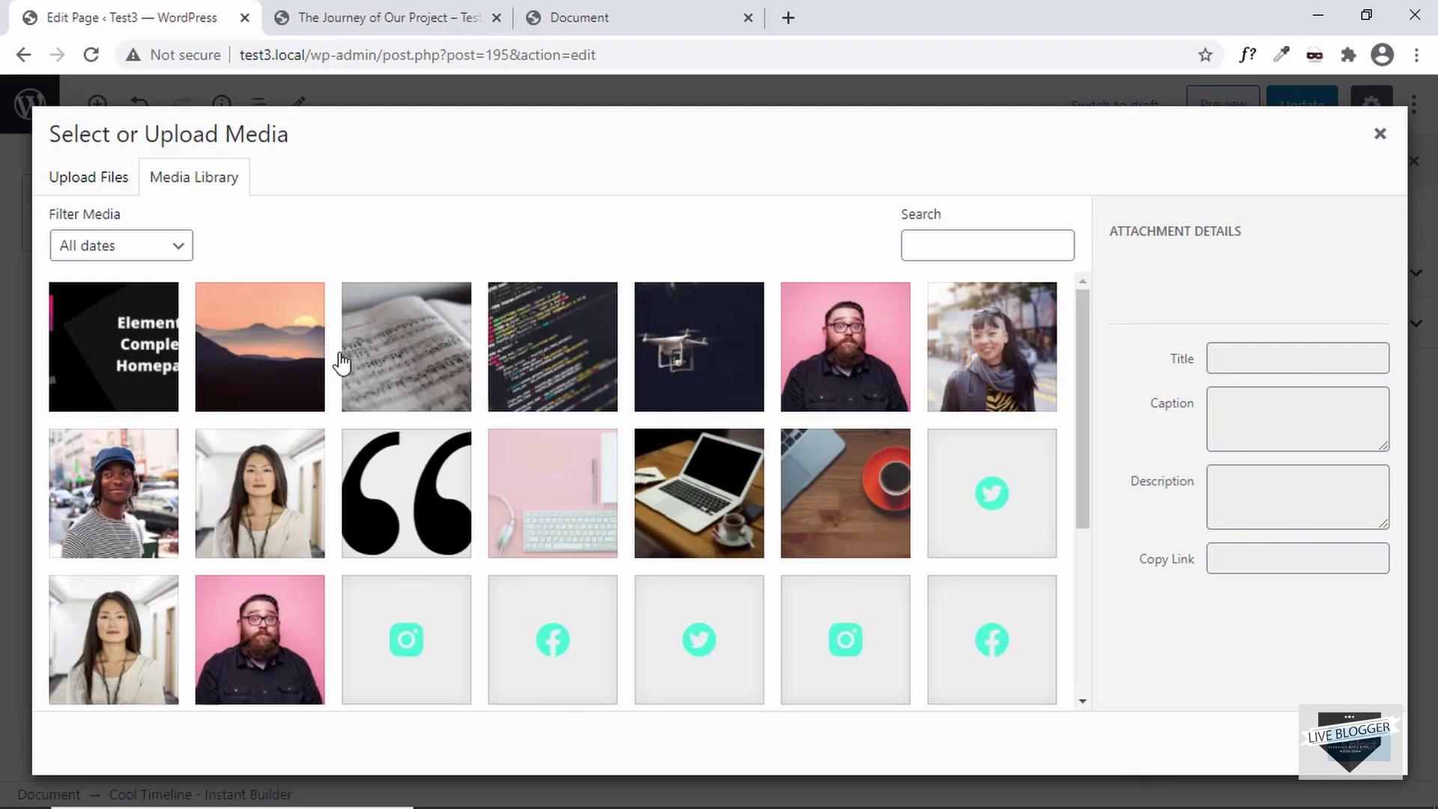
click(303, 351)
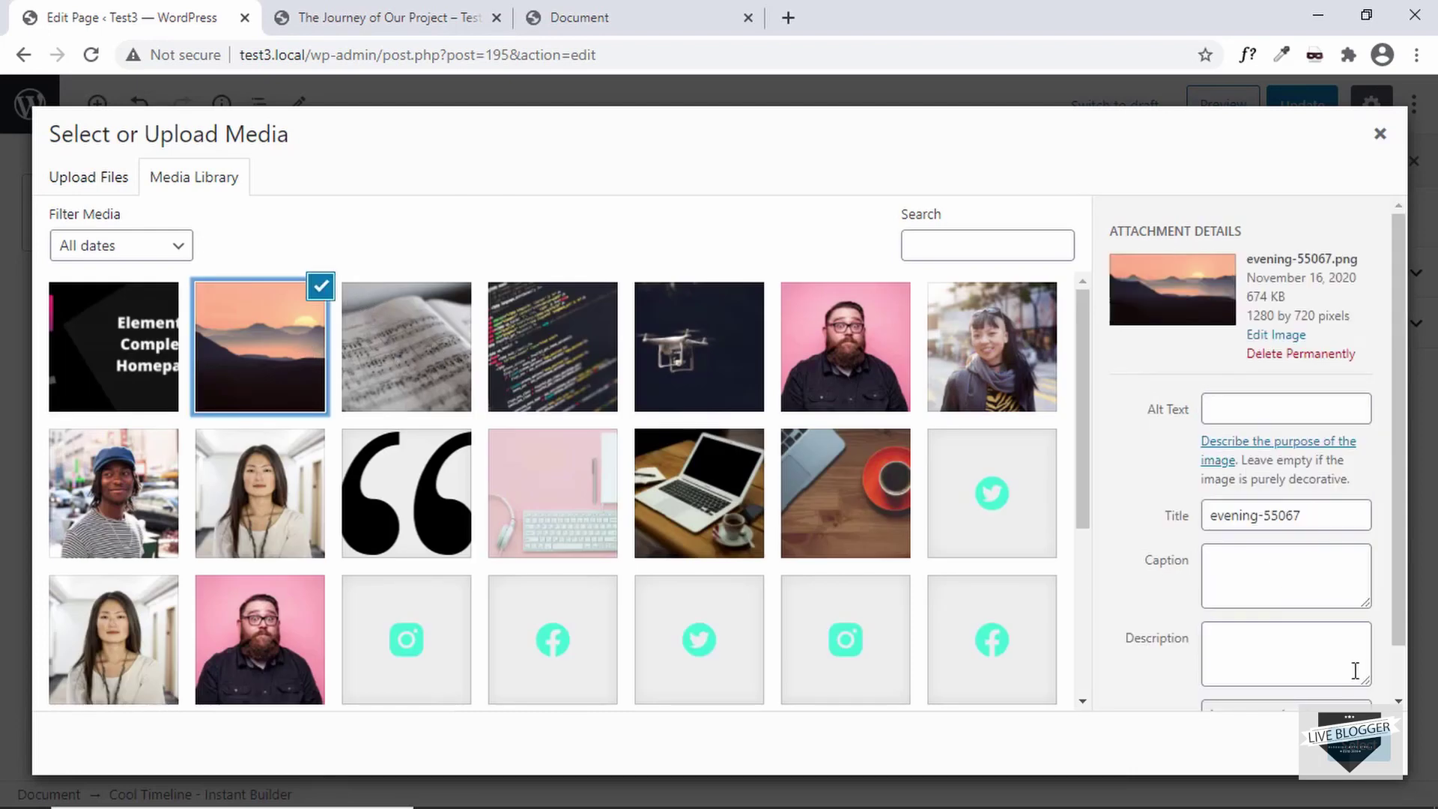
click(1355, 741)
- Title the new story "Testing" and copy the second story's description into its description
click(751, 592)
text(Des)
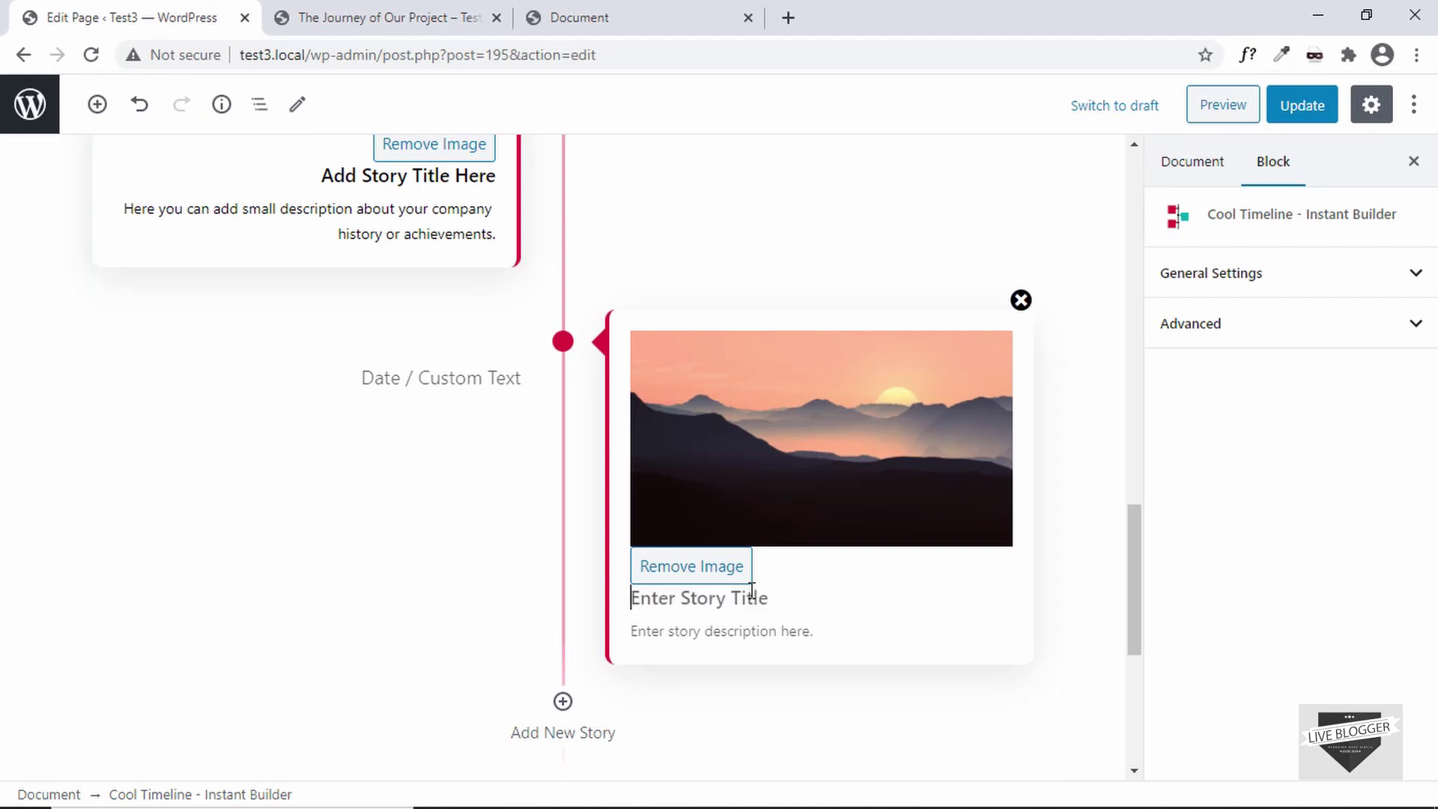
drag(125, 208, 501, 247)
key(ctrl+c)
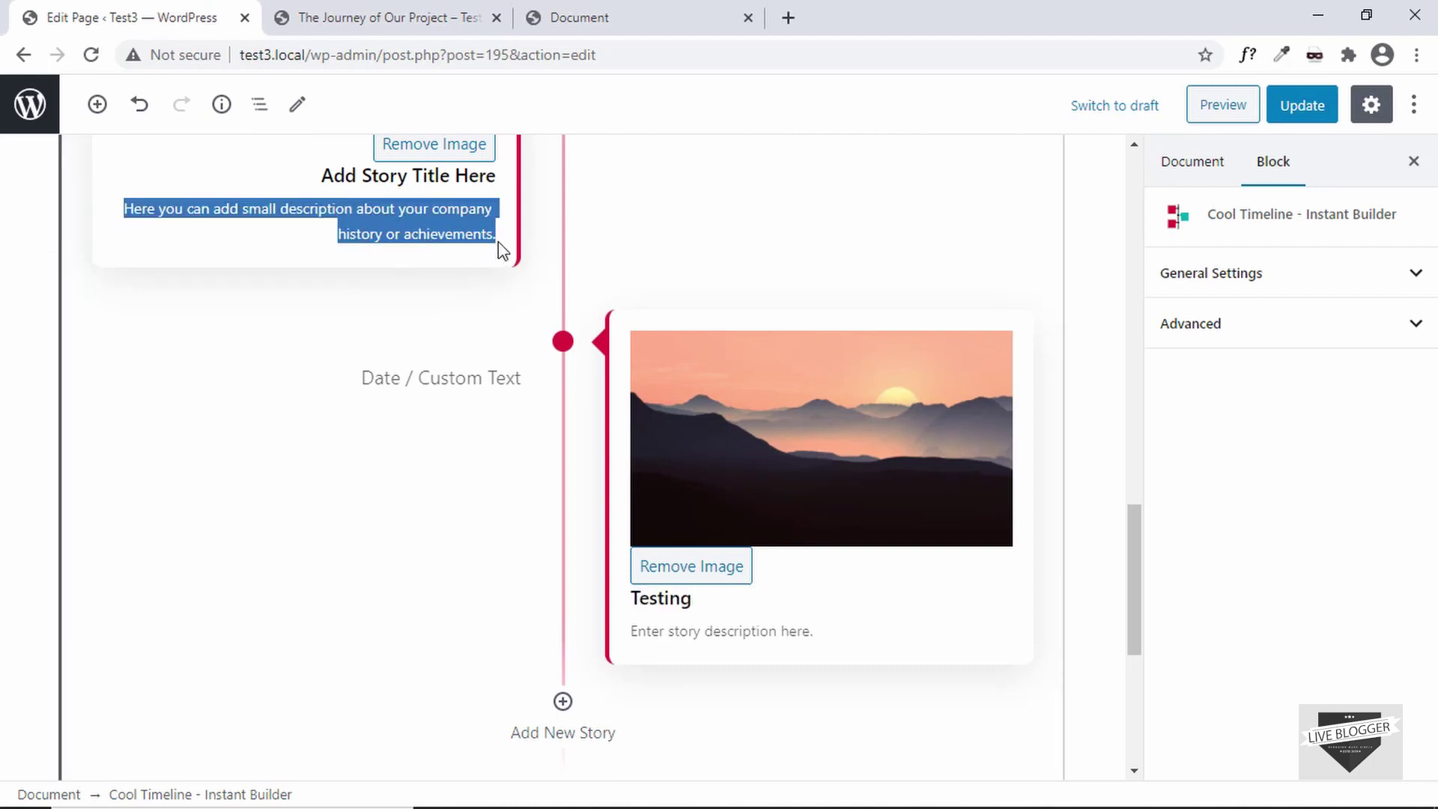
click(693, 633)
key(ctrl+v)
- Try the One Sided layout on the Instant Builder timeline and switch back to Default (Both Sided)
scroll(741, 607, down, 2)
scroll(742, 610, up, 10)
scroll(742, 607, up, 5)
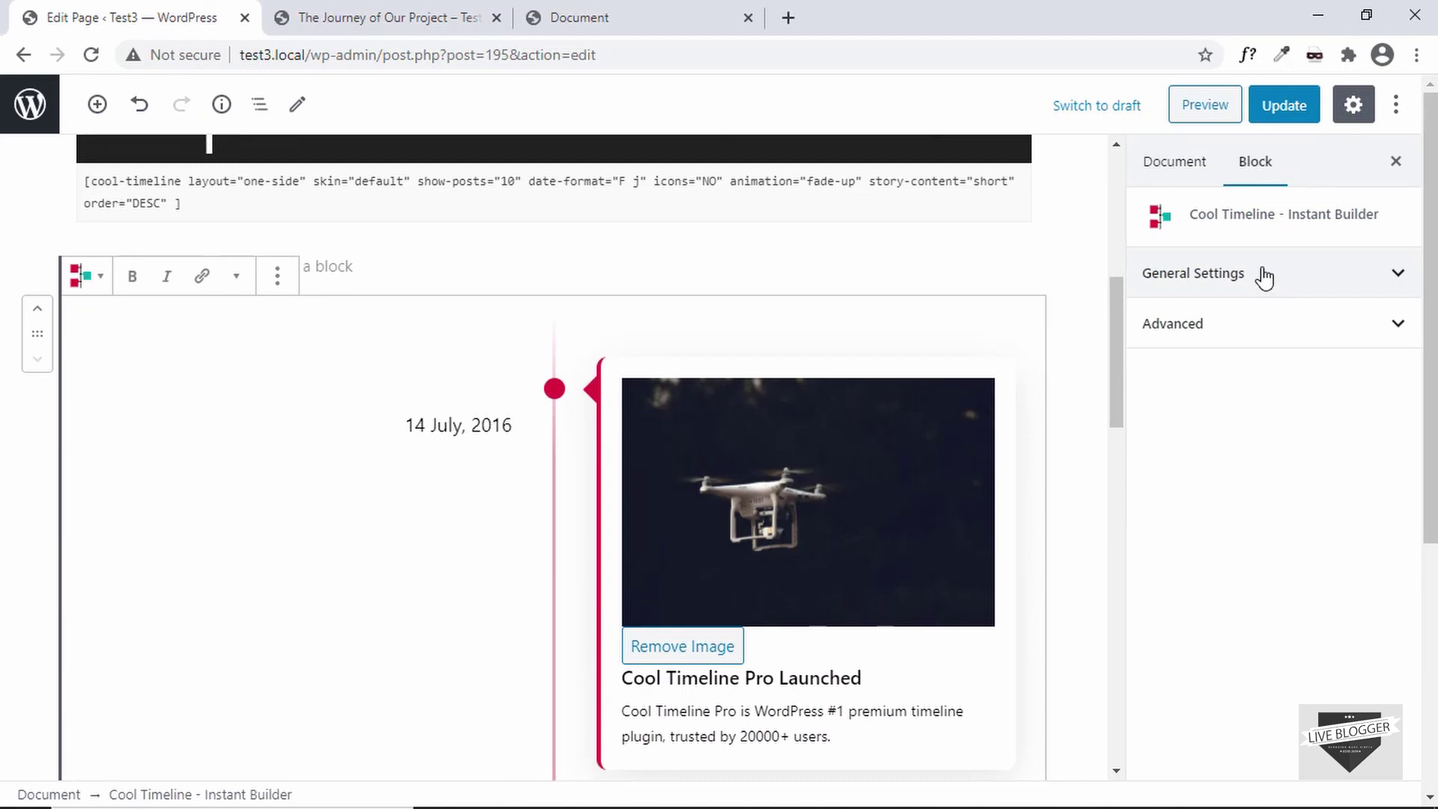
click(1264, 277)
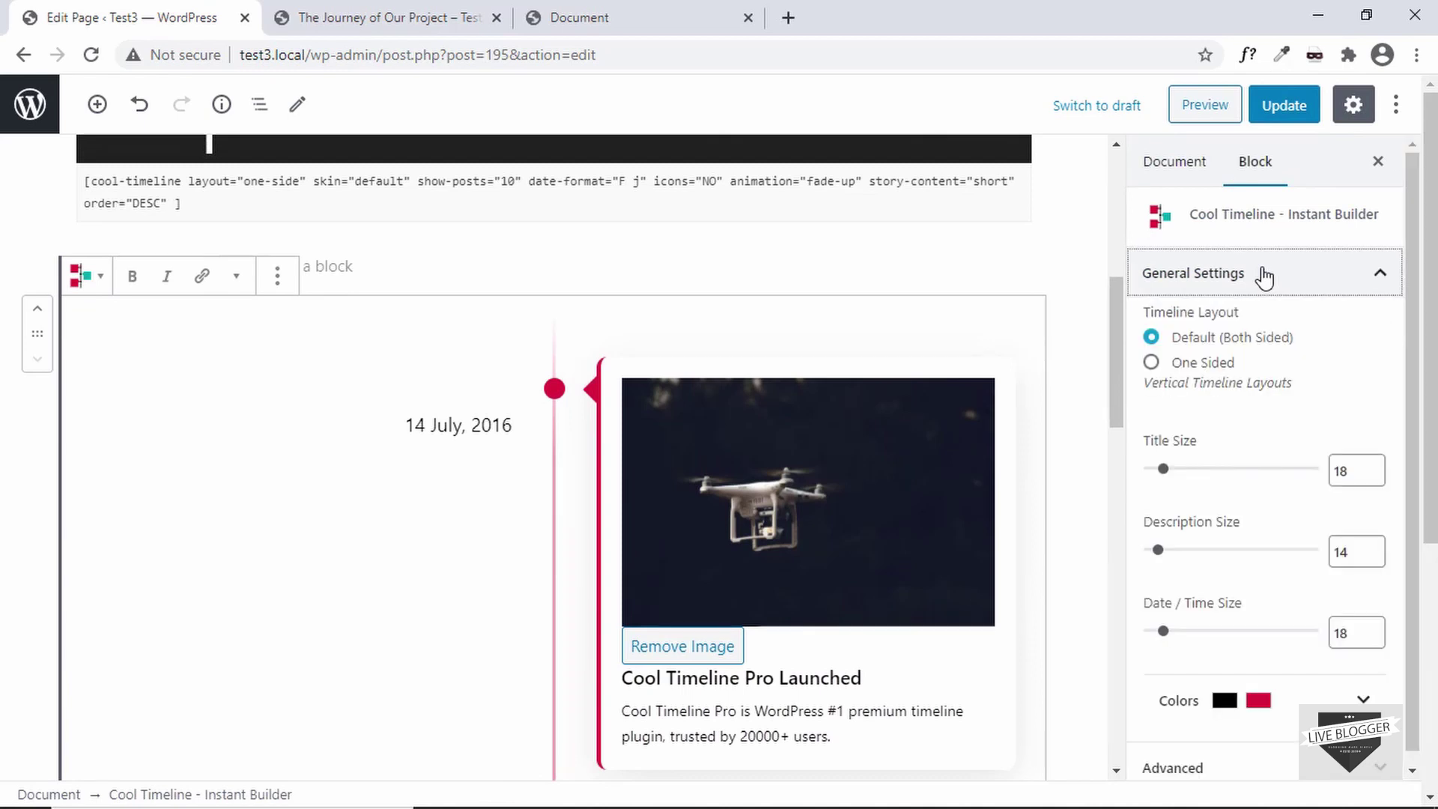
click(1191, 368)
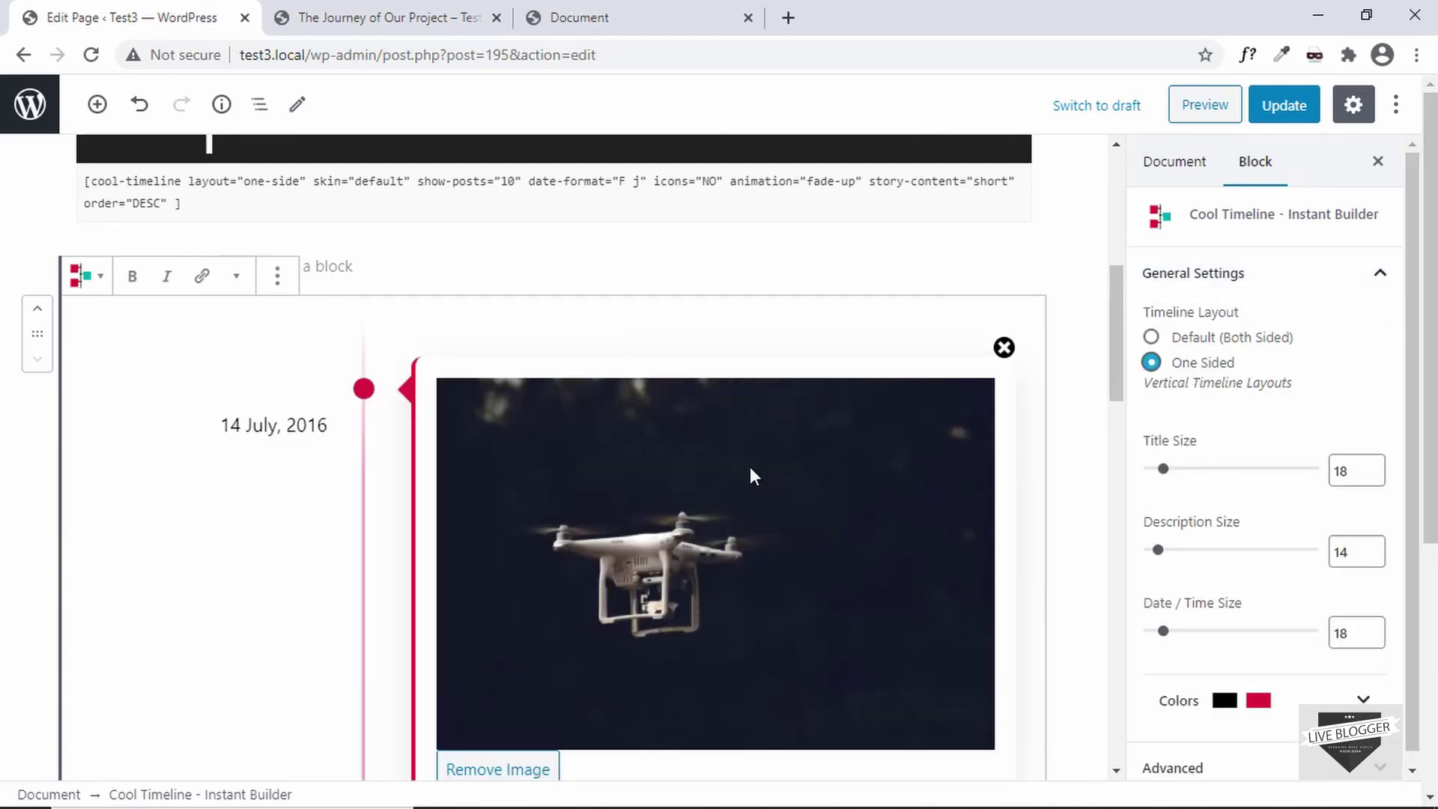
scroll(749, 465, down, 5)
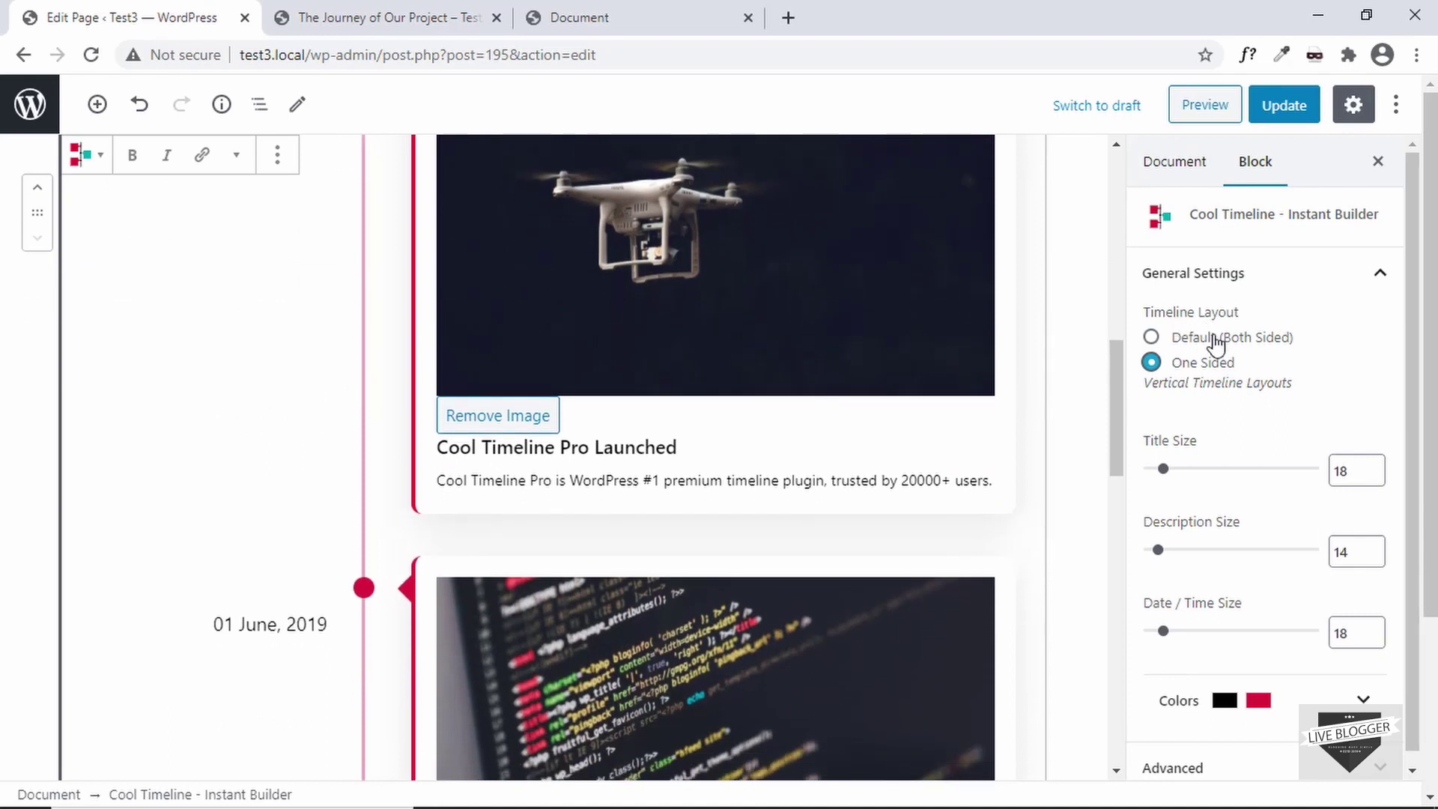
click(1215, 344)
- Set the Instant Builder timeline's title size to 22 and description size to 16, and update the page
mouse_move(1166, 479)
mouse_down()
mouse_move(1184, 477)
mouse_move(1171, 483)
mouse_up()
mouse_move(1159, 554)
mouse_down()
mouse_move(1171, 559)
mouse_move(1161, 552)
mouse_up()
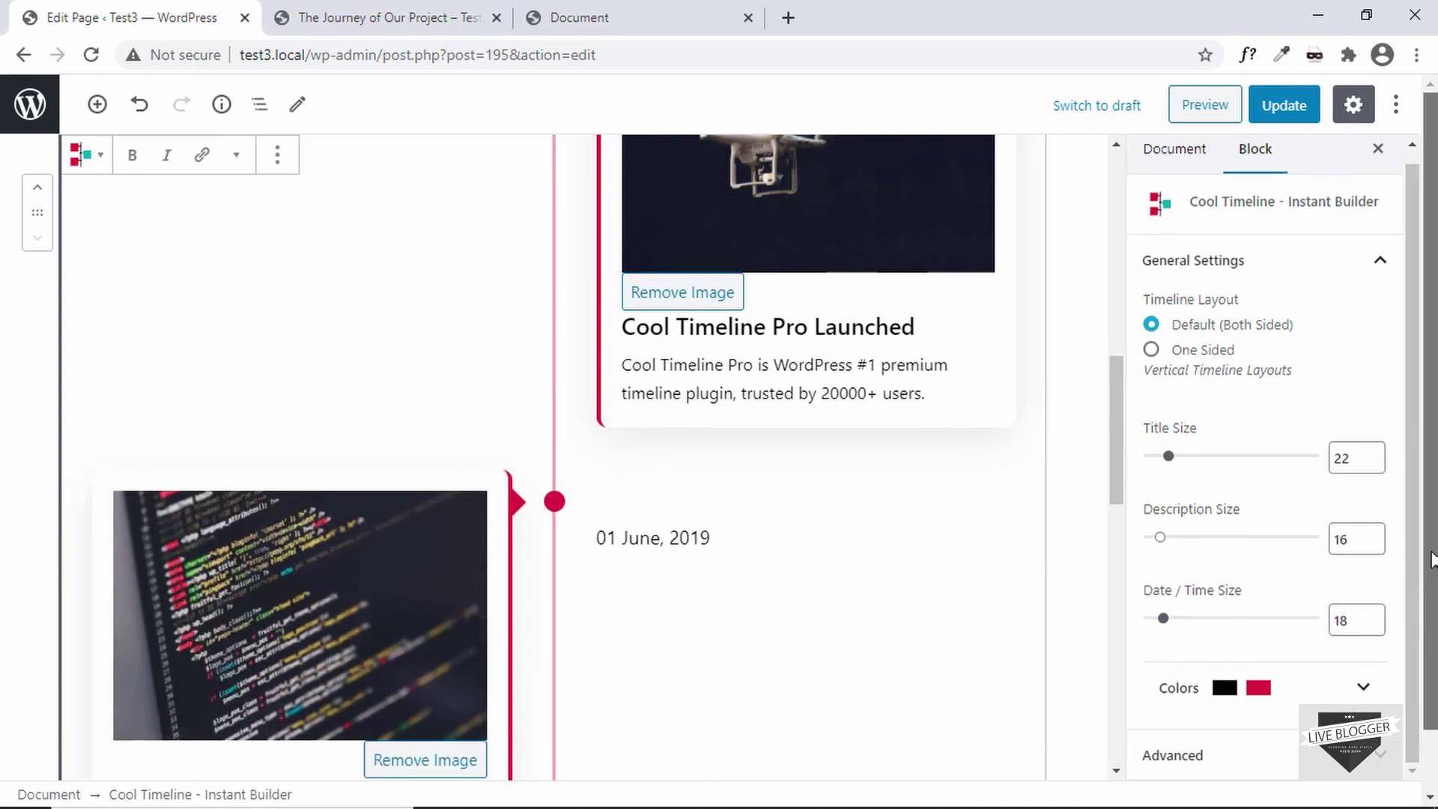
click(1274, 122)
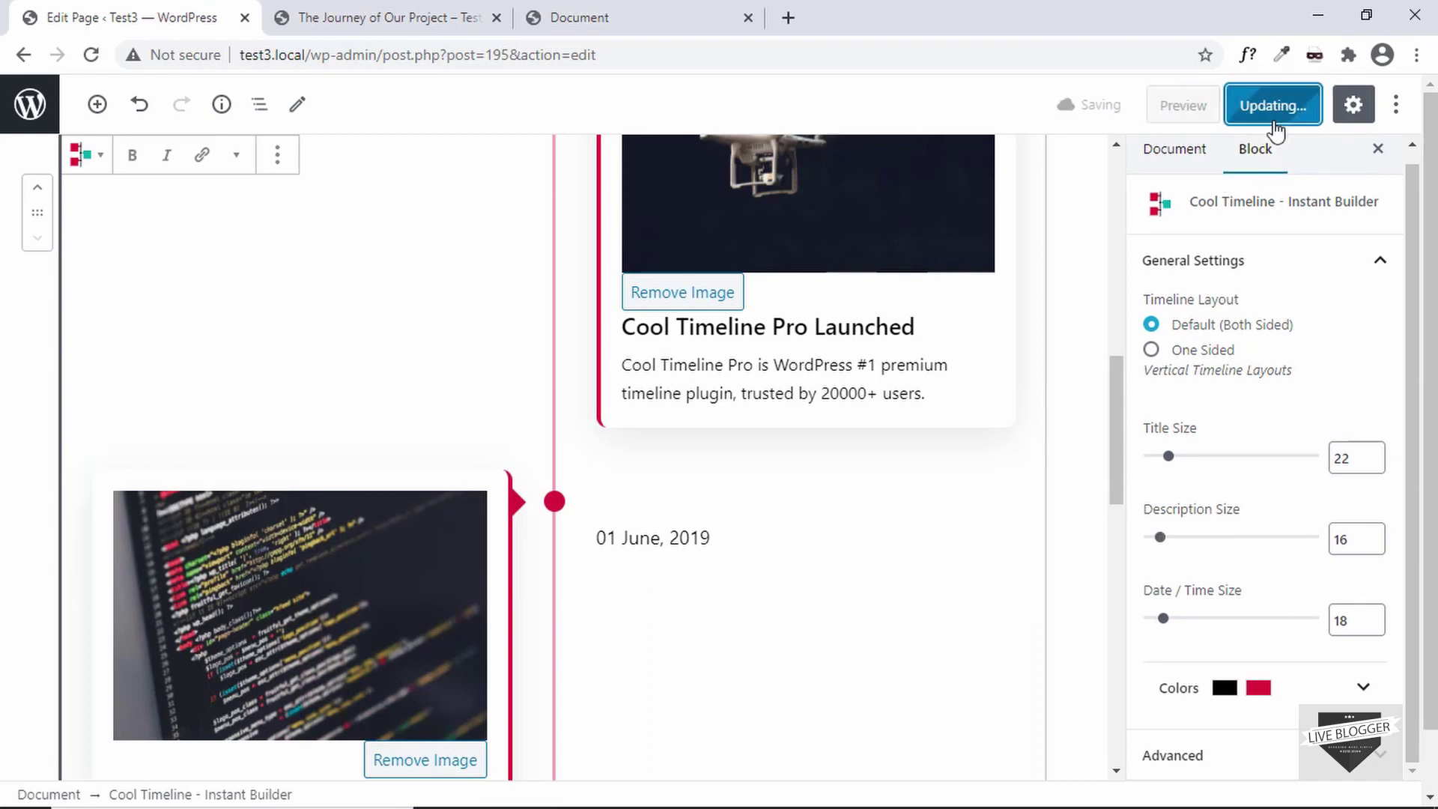
- Review both the shortcode timeline and the Instant Builder timeline on the published page "The Journey of Our Project"
click(406, 14)
scroll(475, 449, down, 5)
scroll(474, 450, up, 2)
scroll(397, 532, down, 2)
scroll(397, 531, down, 20)
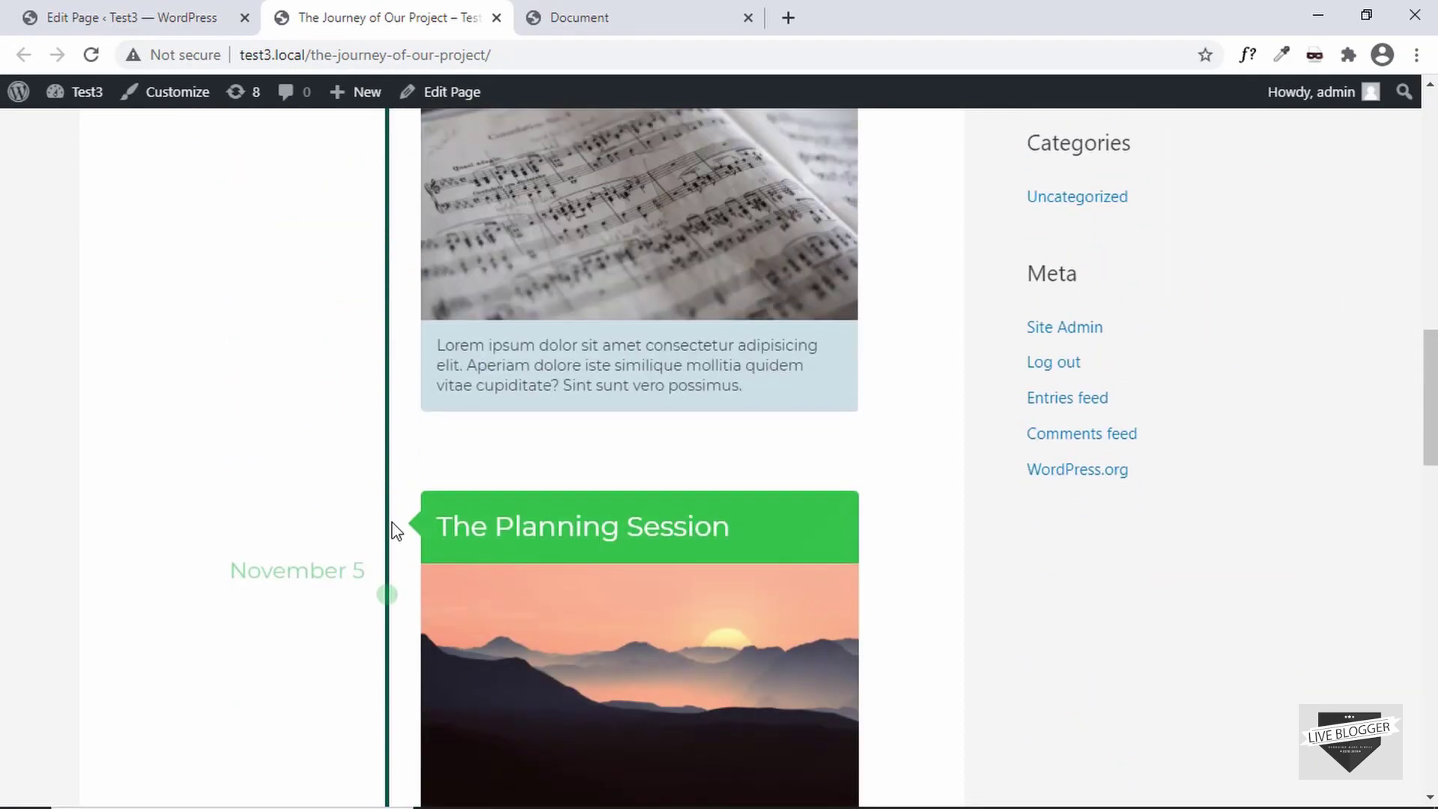
scroll(397, 532, down, 2)
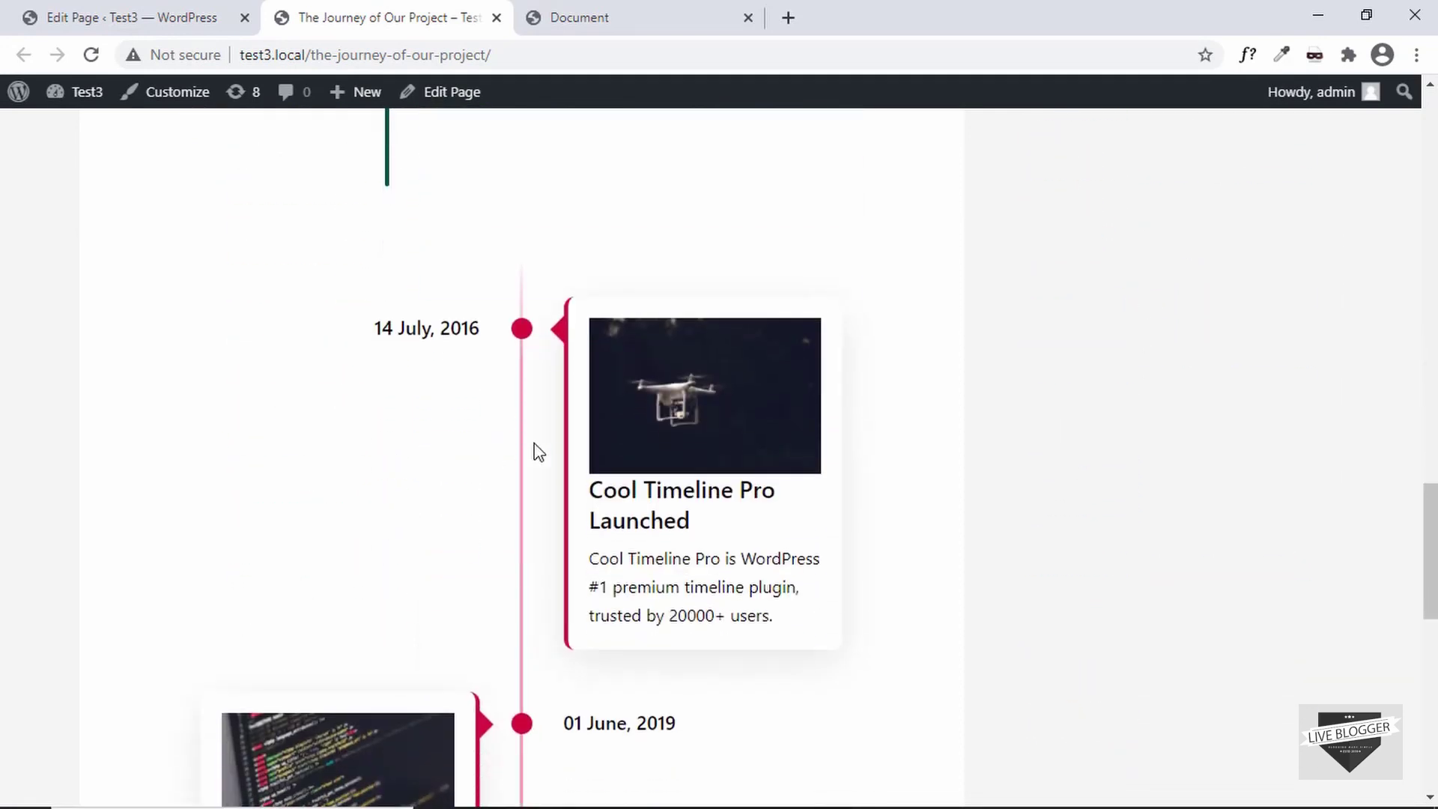
scroll(536, 450, down, 12)
scroll(536, 450, up, 20)
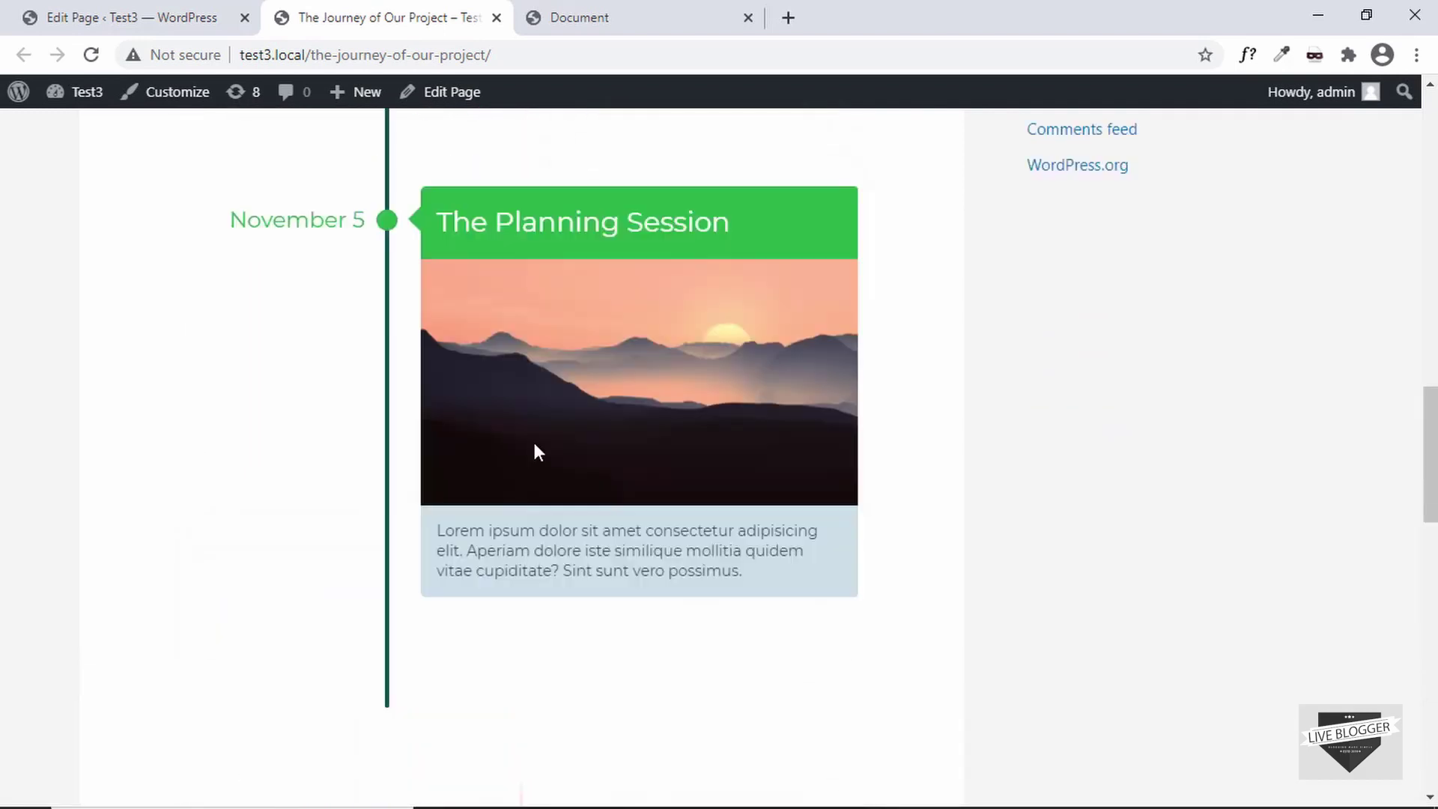
scroll(538, 451, up, 18)
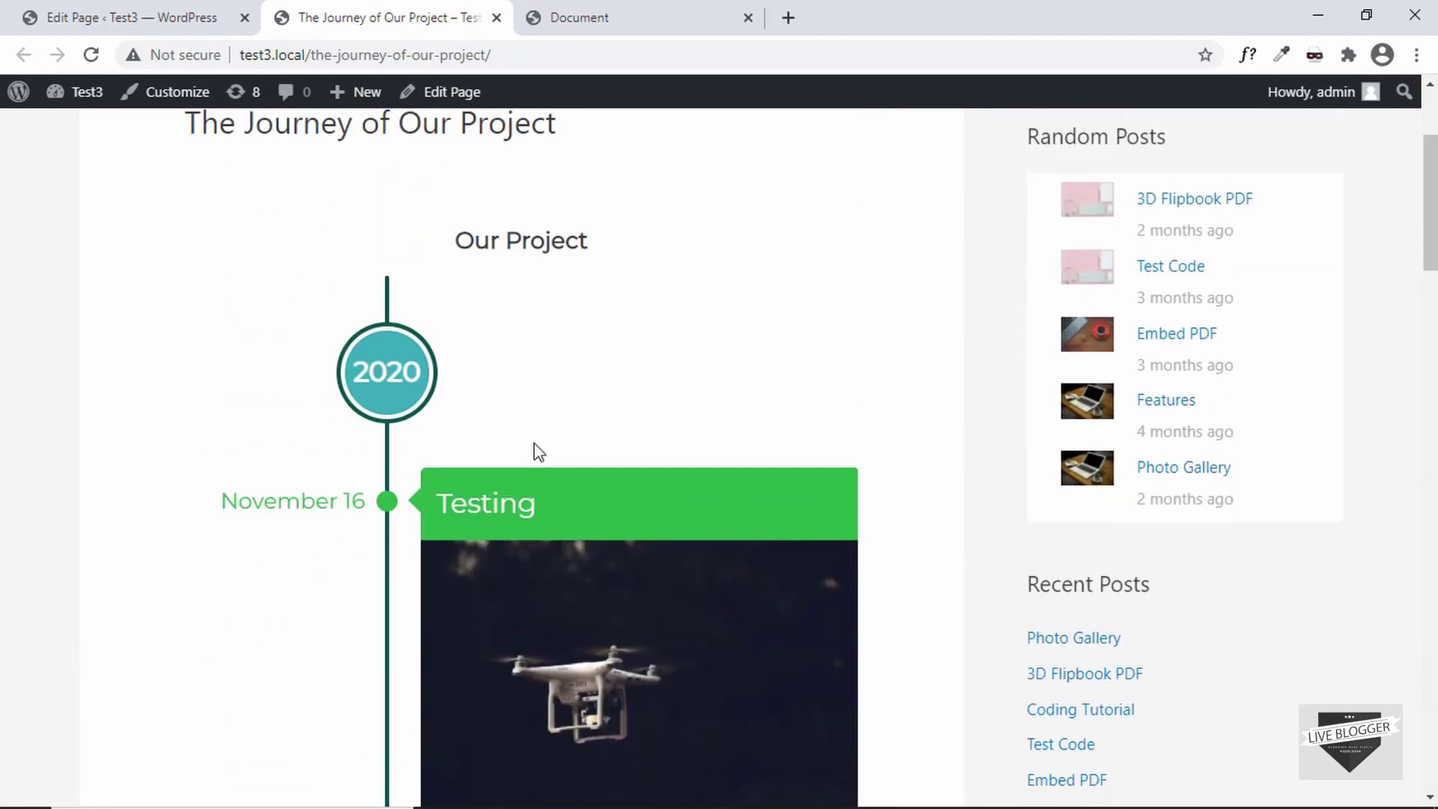
scroll(534, 450, down, 6)
scroll(534, 449, up, 1)
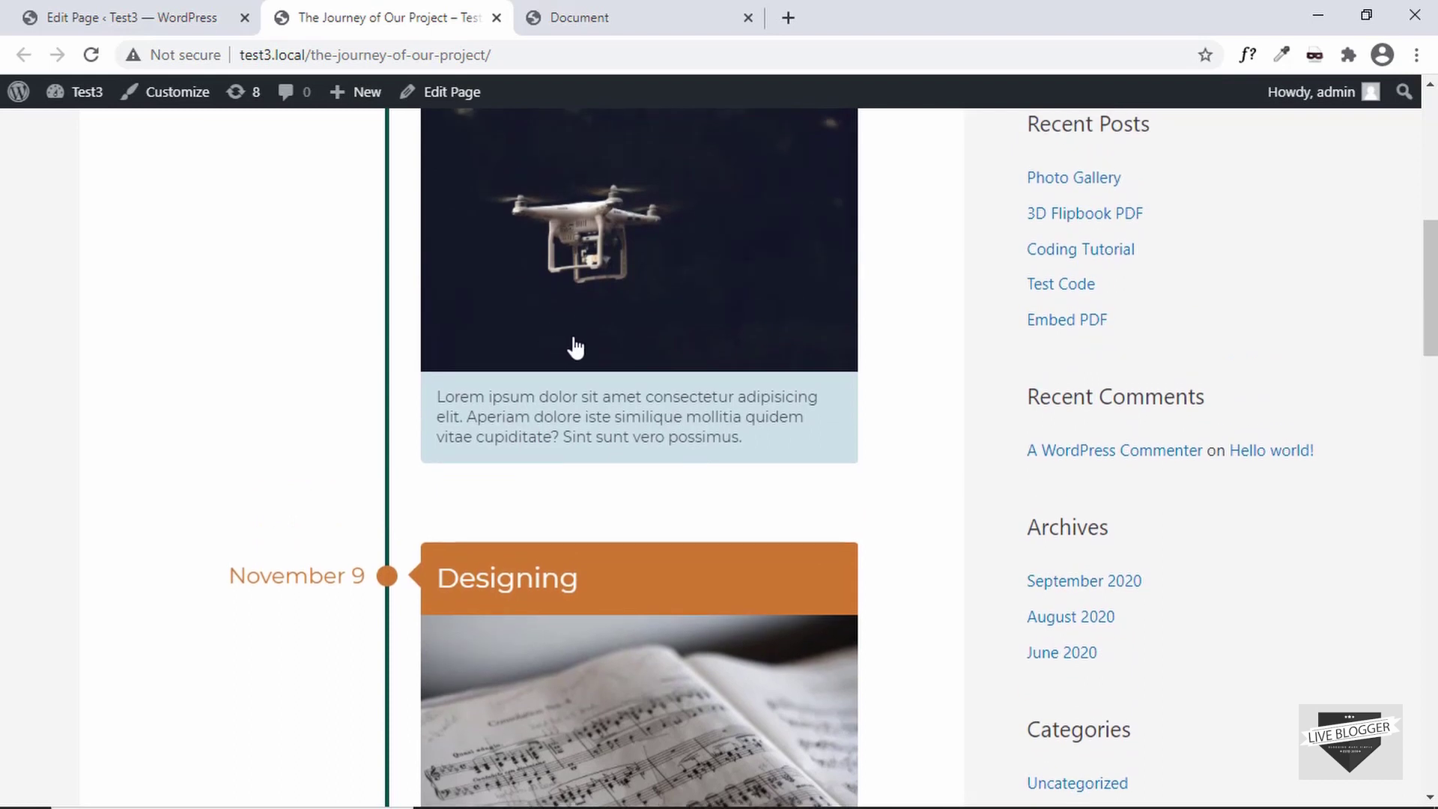
scroll(577, 346, up, 1)
- Leave the page editor and open the Cool Timeline general settings to examine the default timeline title
click(131, 17)
click(28, 116)
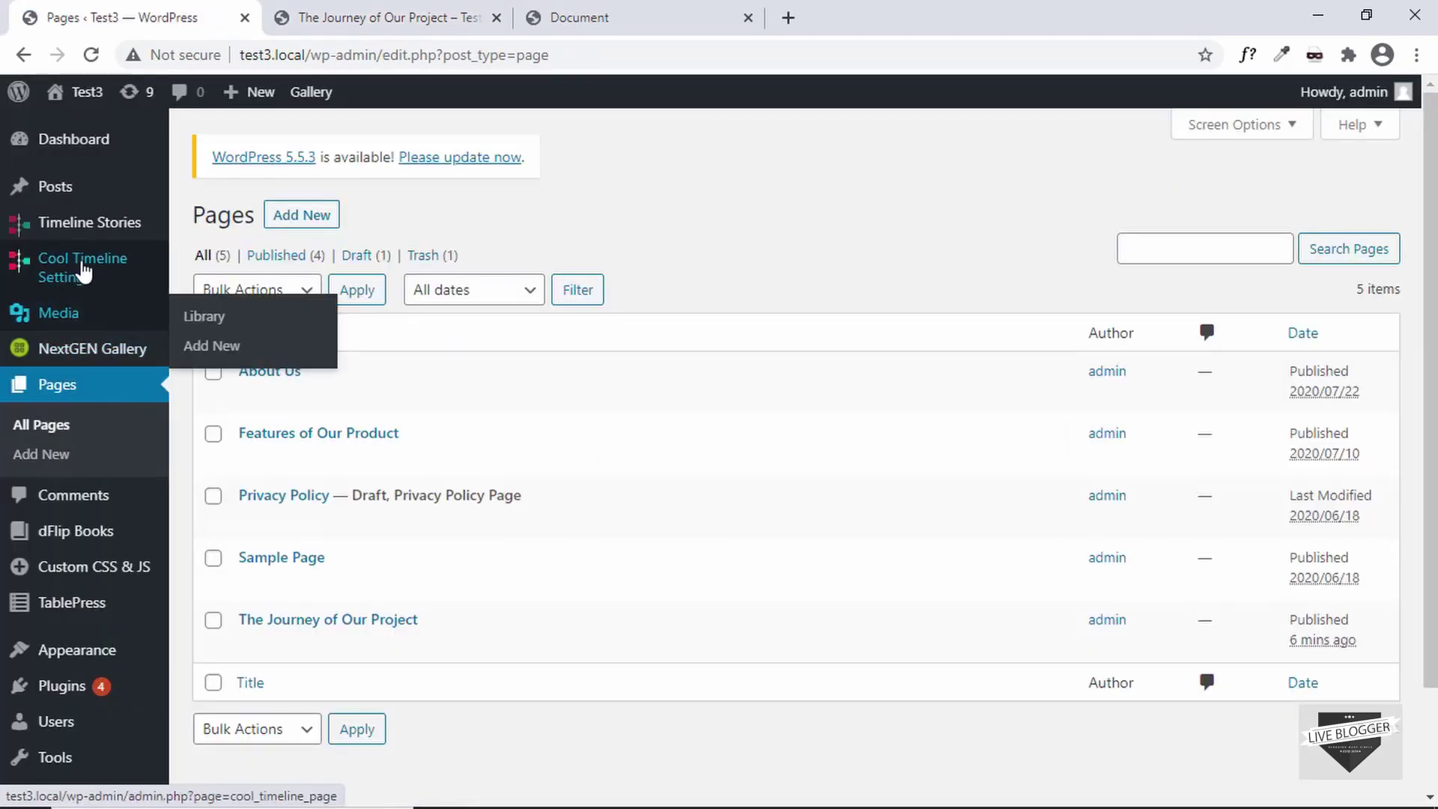
click(94, 275)
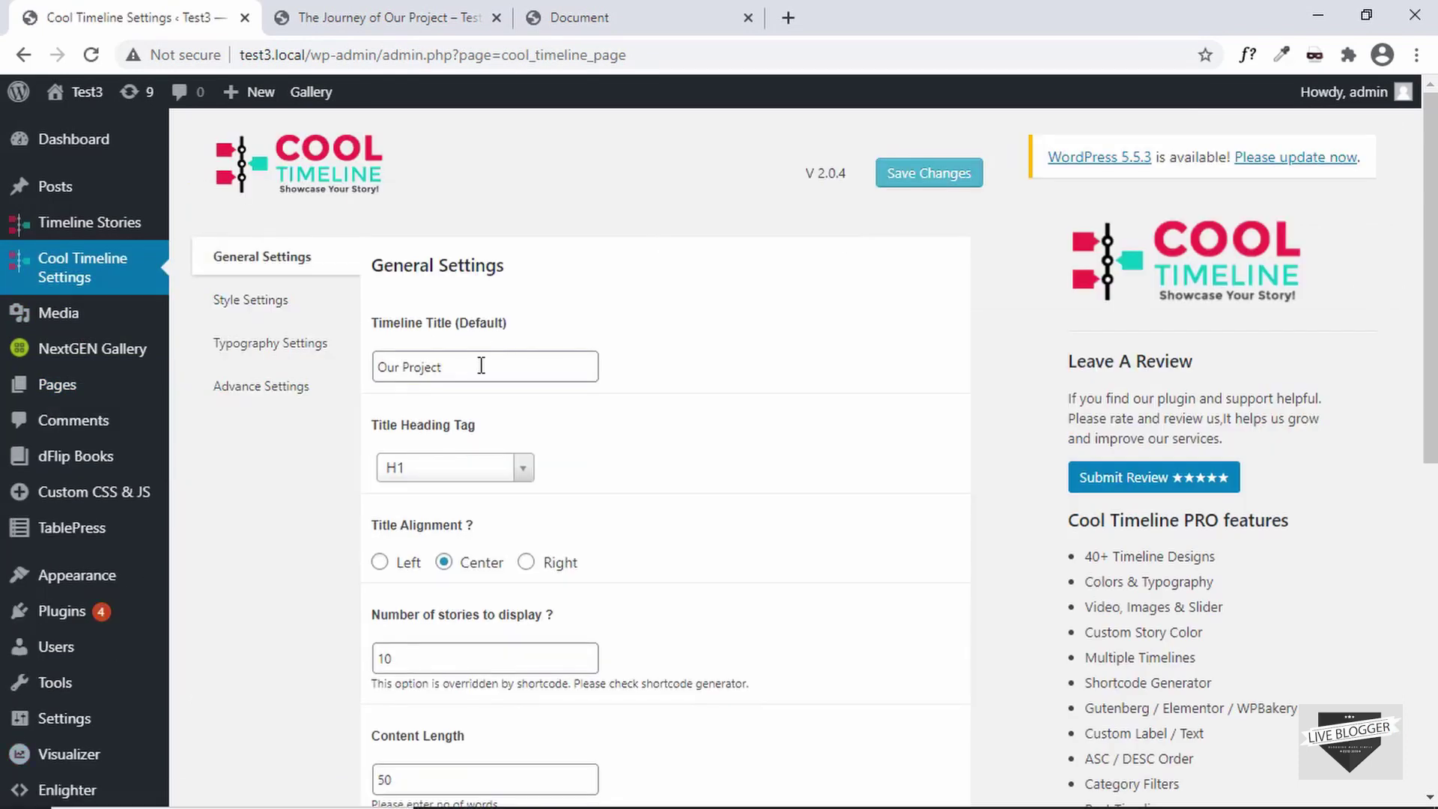
triple_click(499, 366)
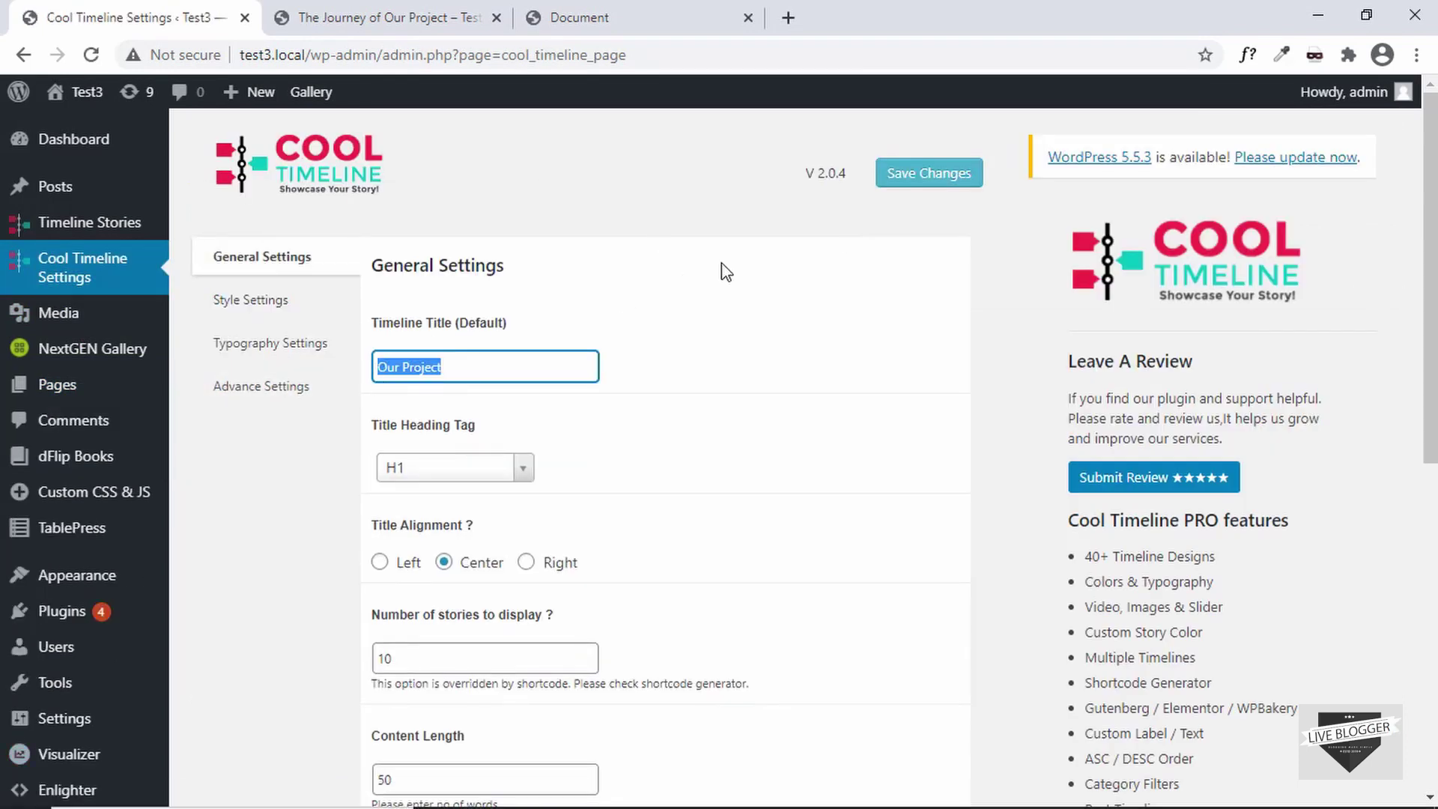
click(703, 294)
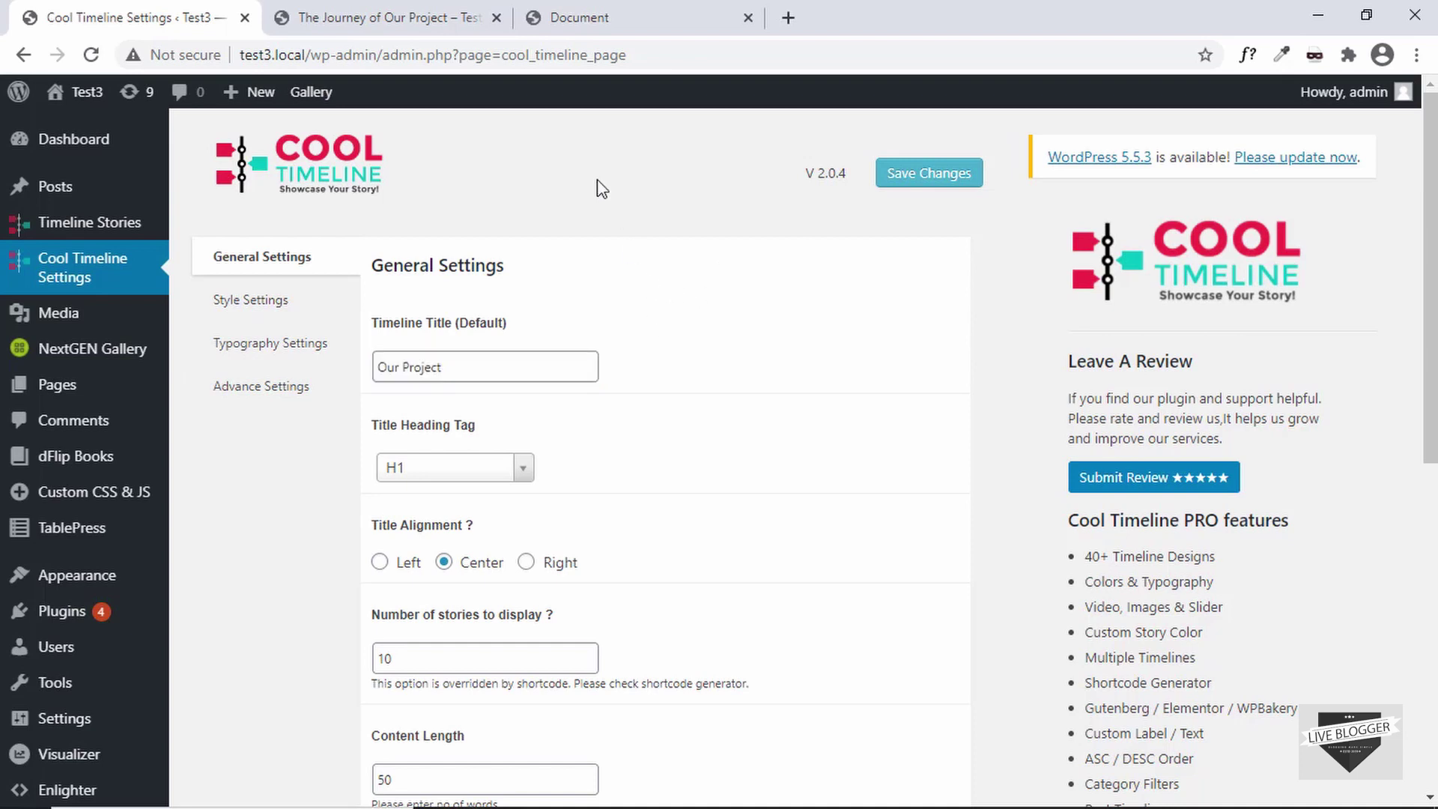
- Compare the timeline heading on the published page with the default timeline title in the plugin settings
click(389, 16)
scroll(513, 465, up, 7)
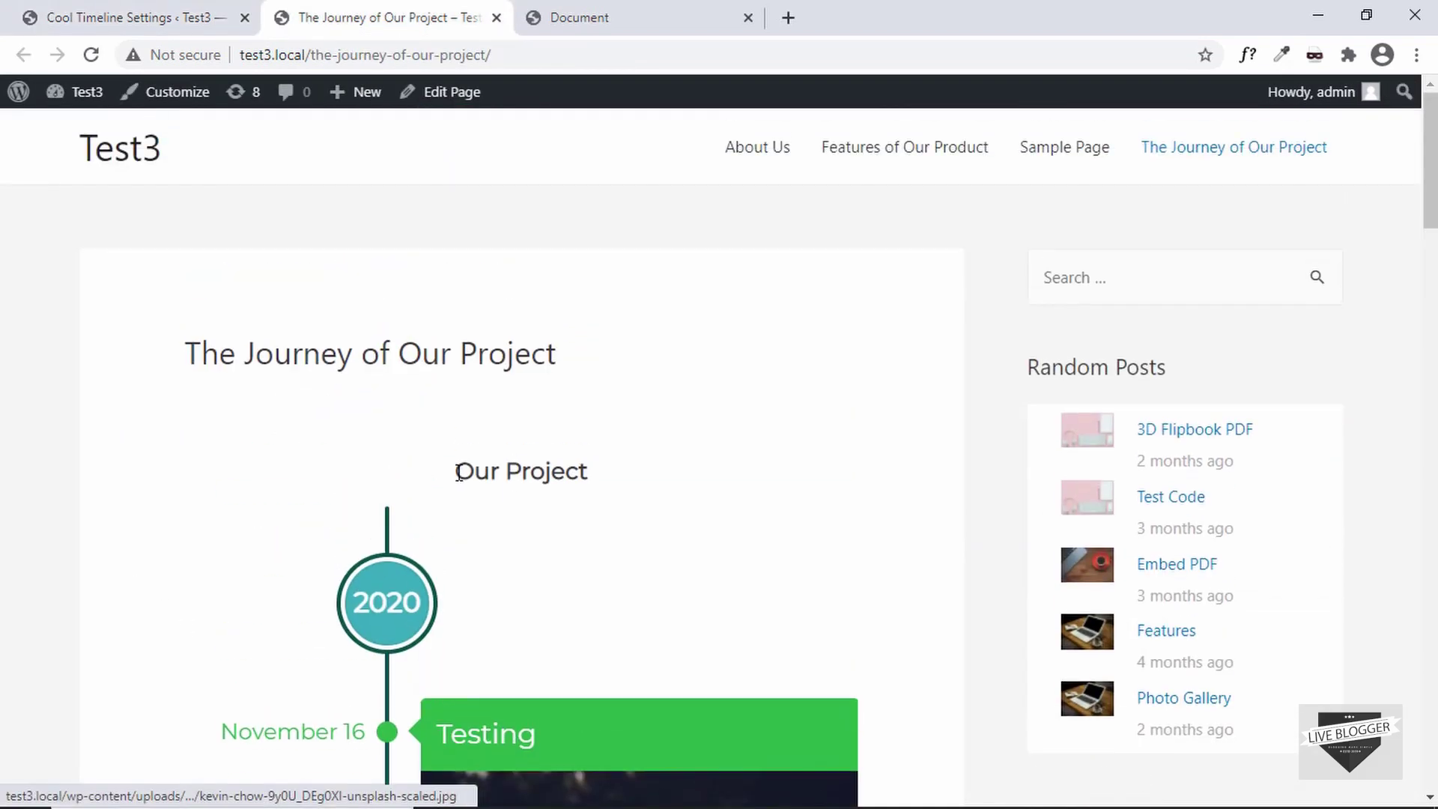
triple_click(692, 471)
click(681, 463)
click(164, 16)
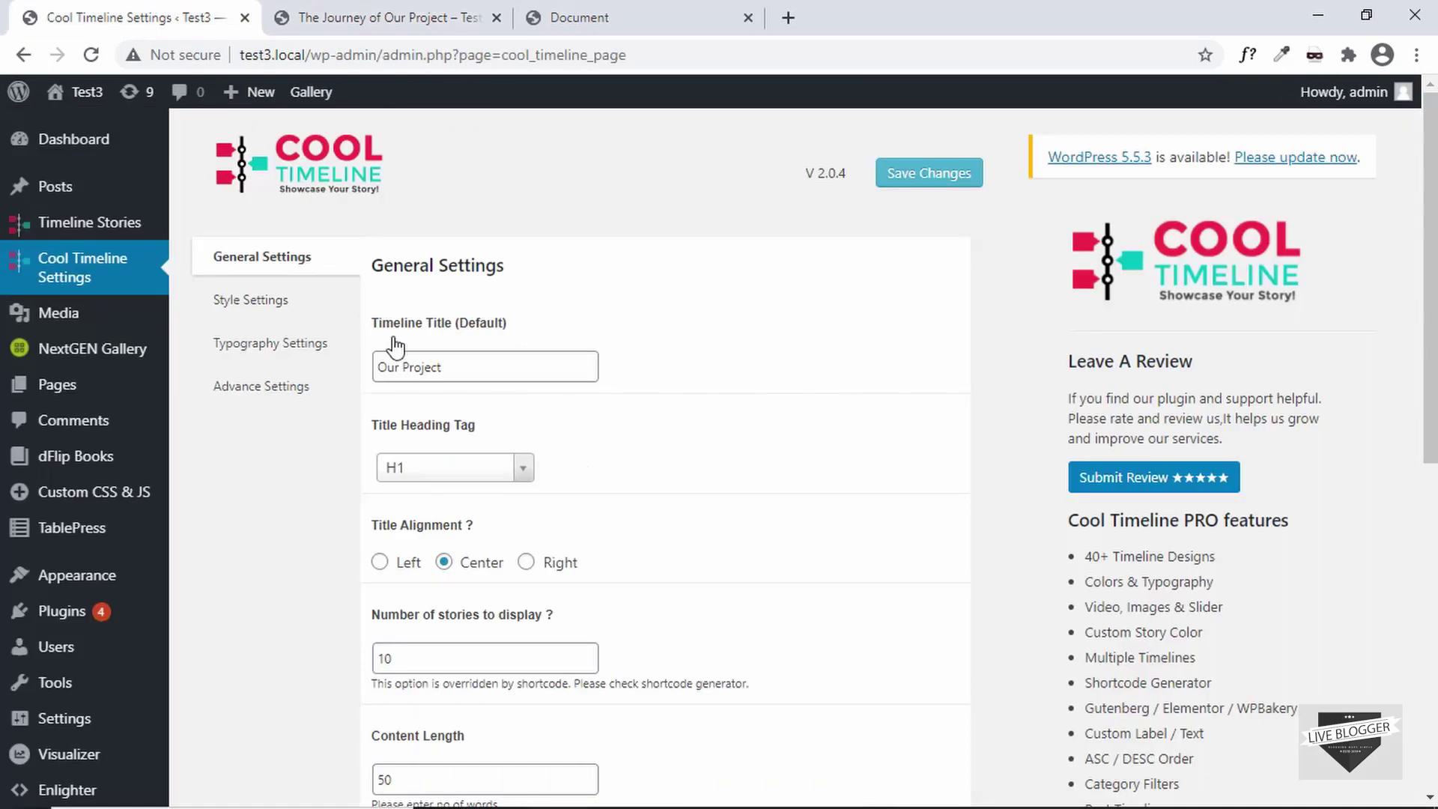
triple_click(466, 376)
click(712, 424)
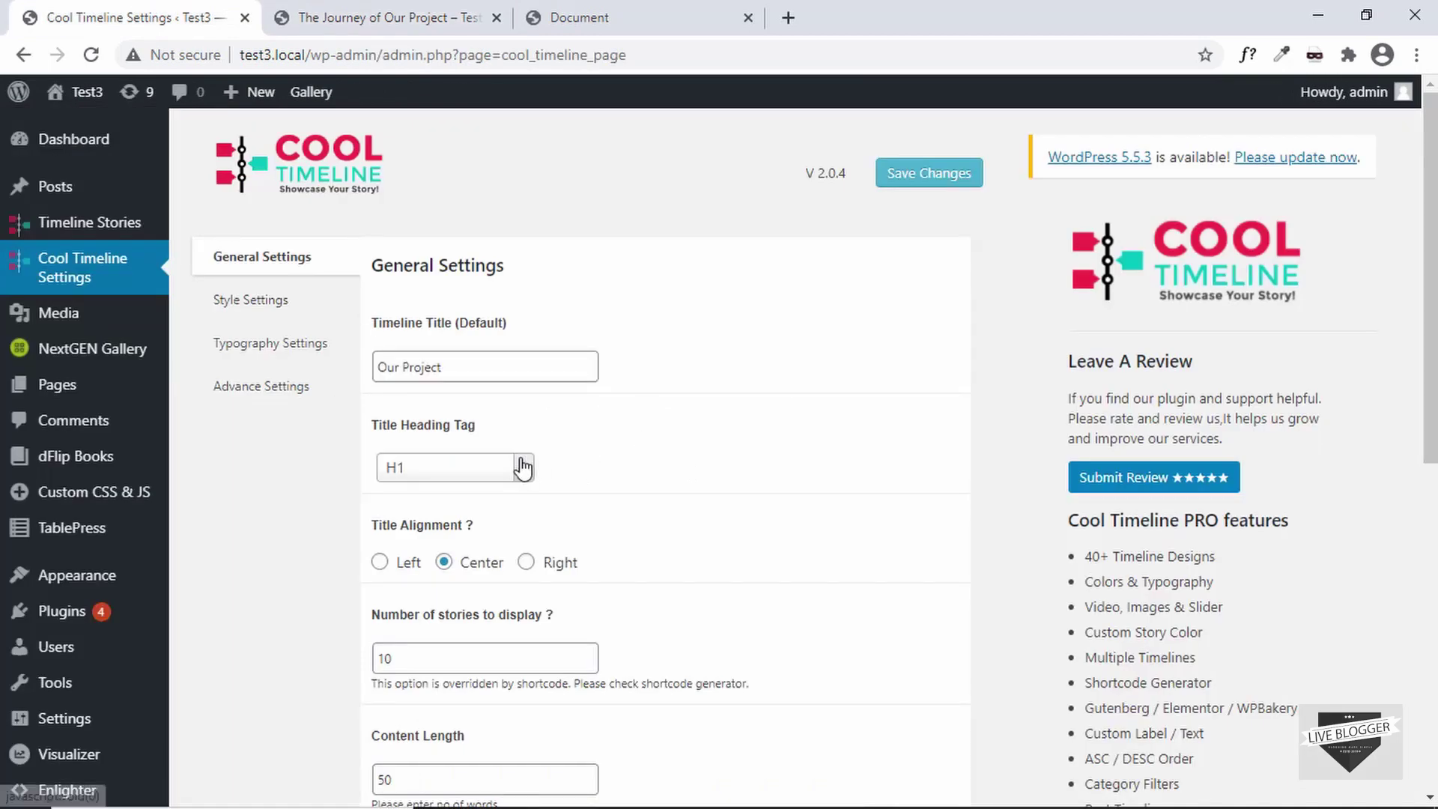
- Examine the title heading tag choices and the remaining general settings, such as content length and stories order
click(517, 480)
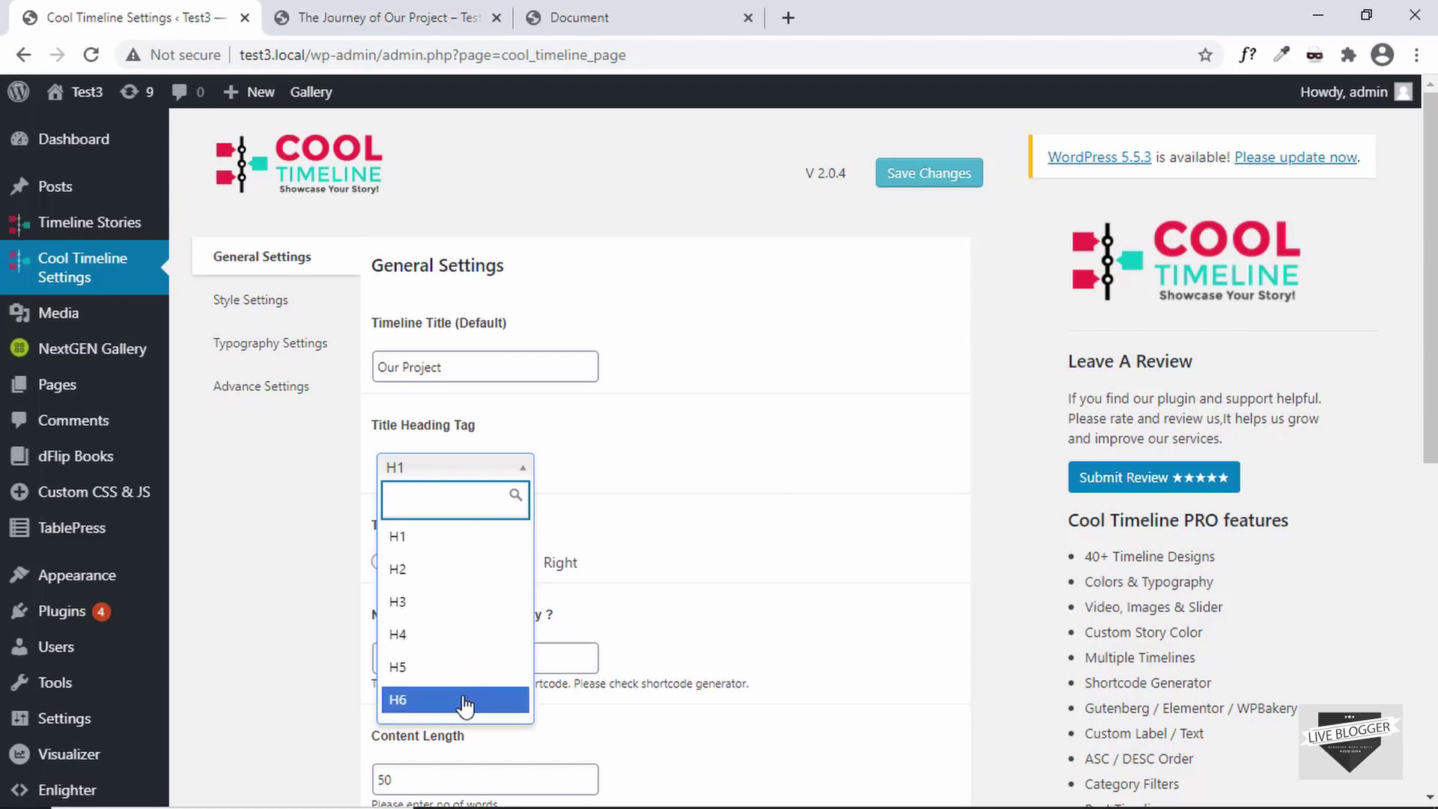
click(707, 459)
scroll(708, 453, down, 3)
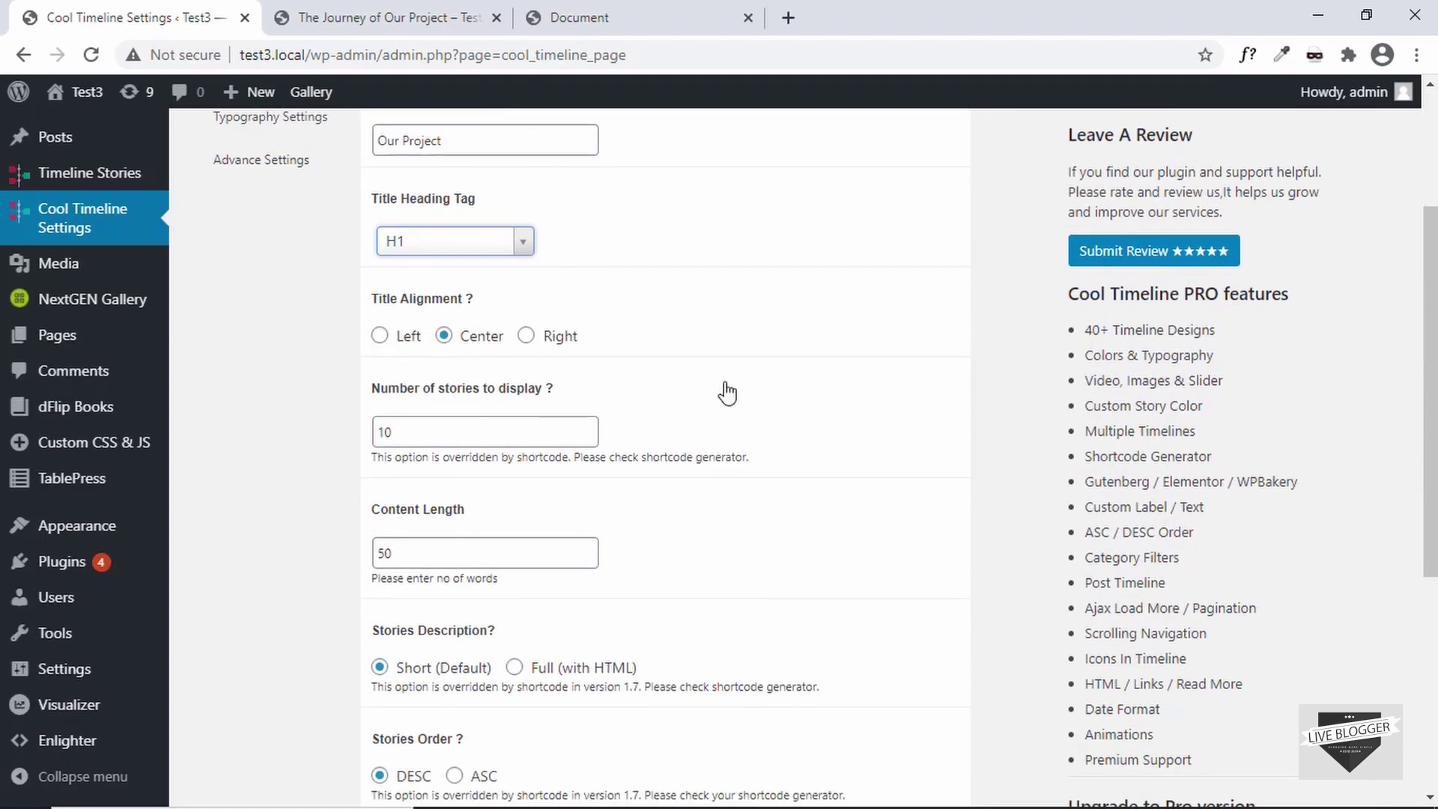
scroll(764, 427, down, 5)
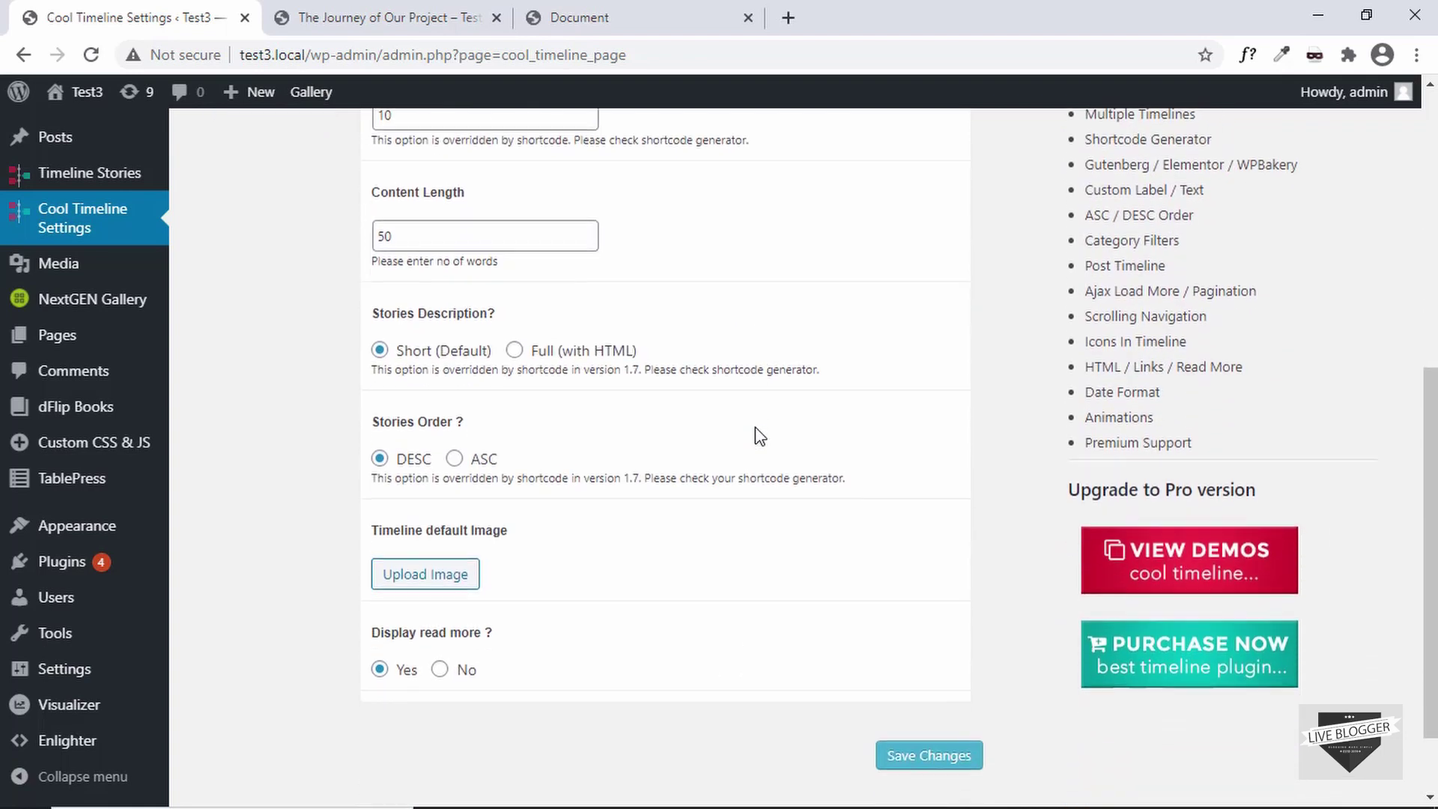
scroll(754, 434, up, 9)
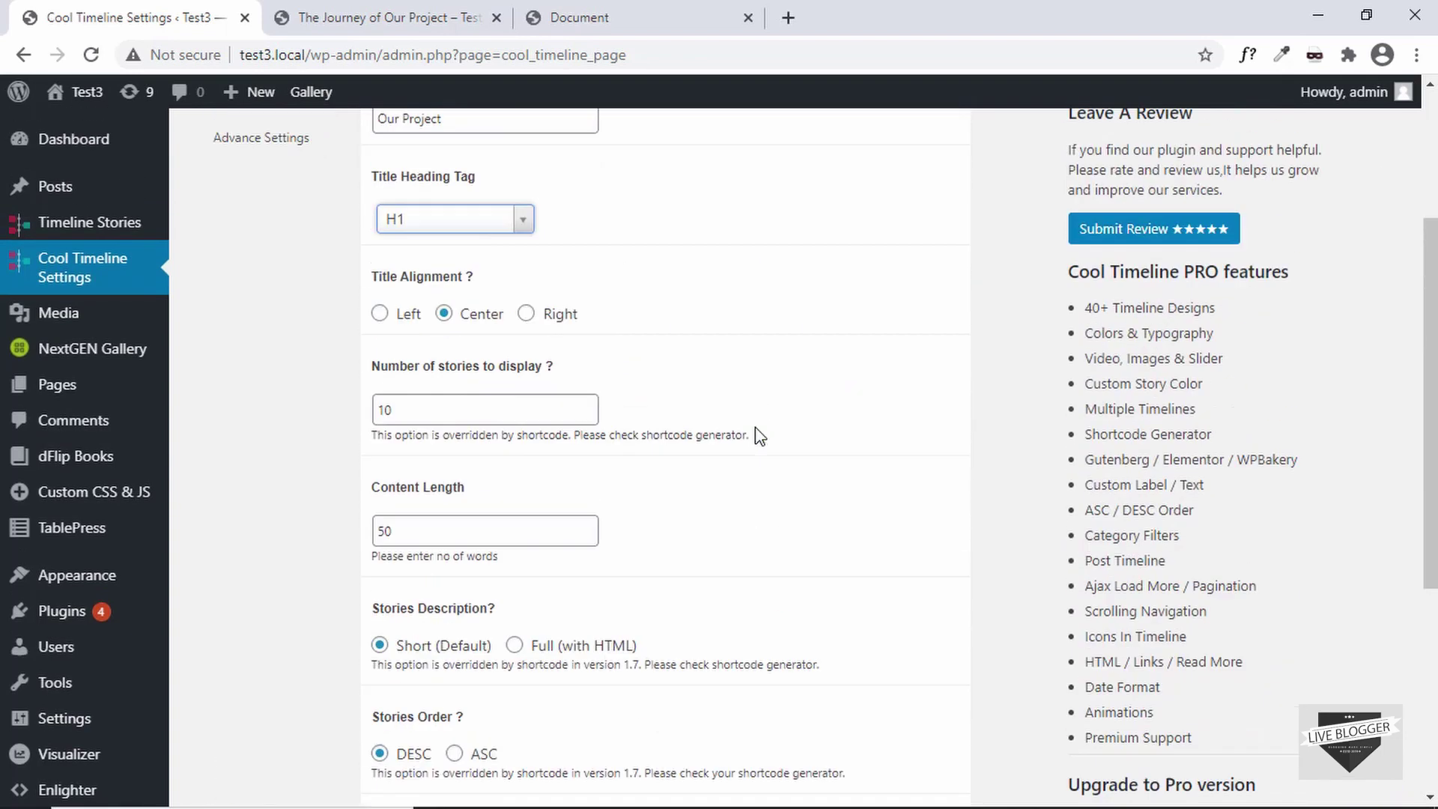
- Turn on the container background in the style settings, save, and check the reloaded project page
click(224, 300)
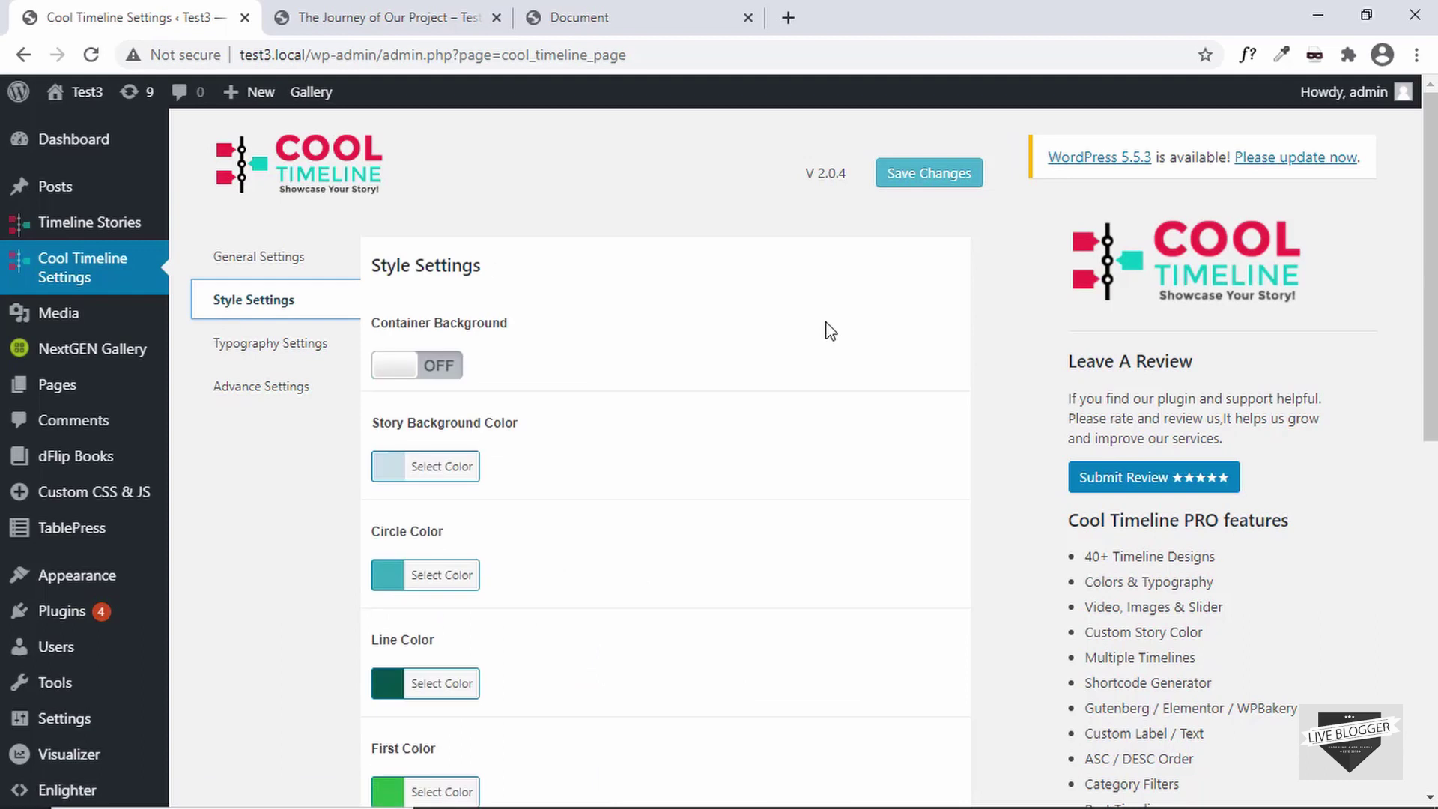
scroll(827, 329, down, 1)
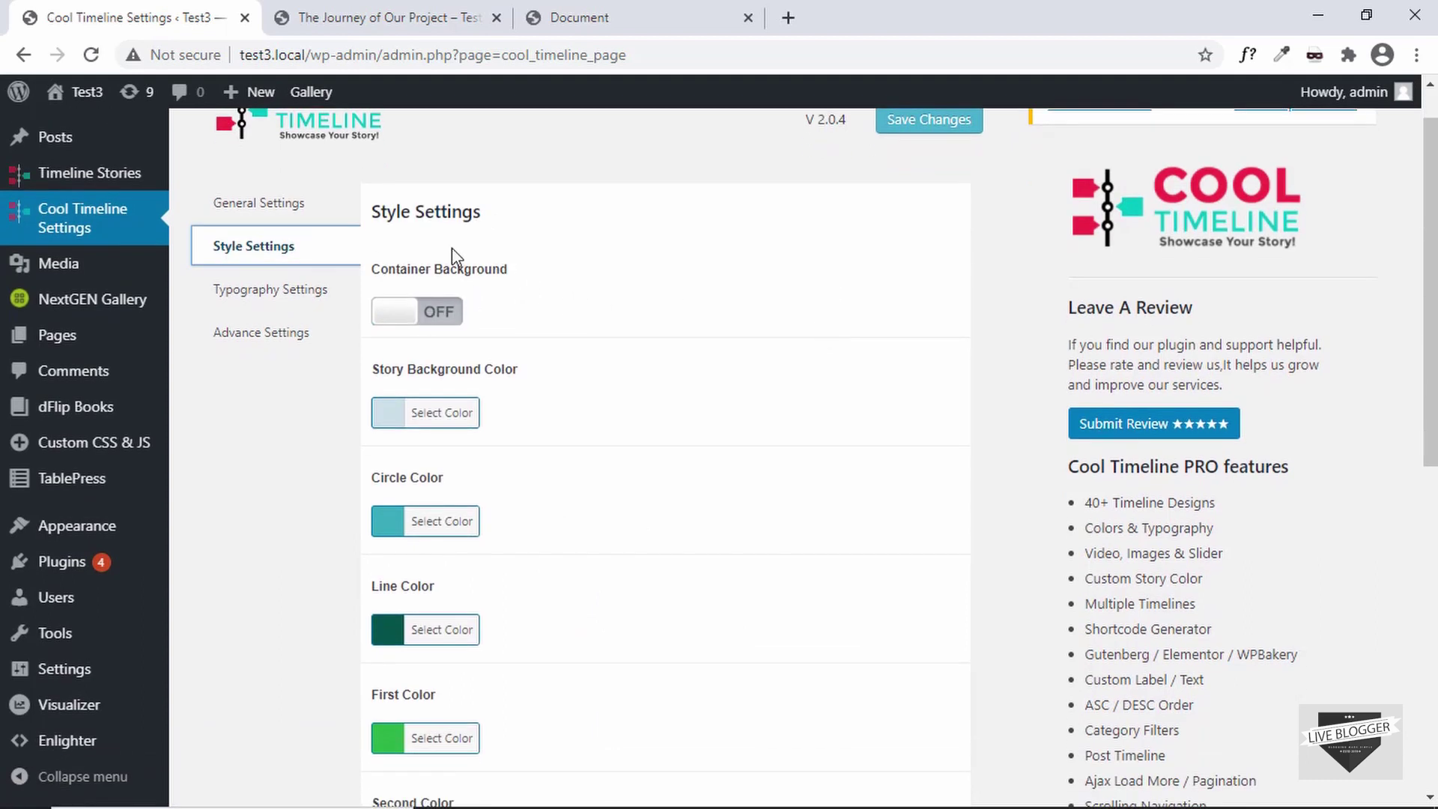
click(447, 313)
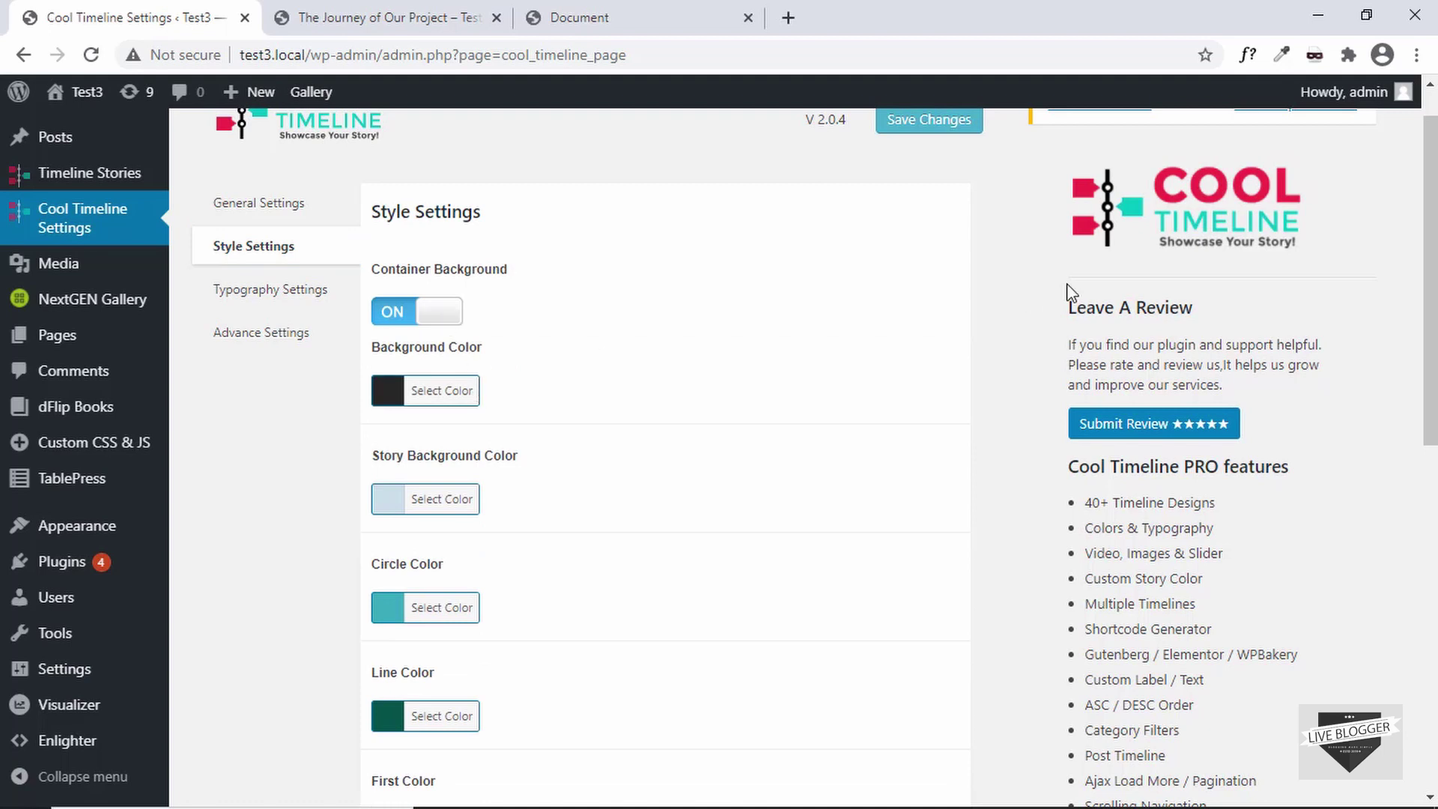
scroll(888, 204, up, 1)
click(936, 174)
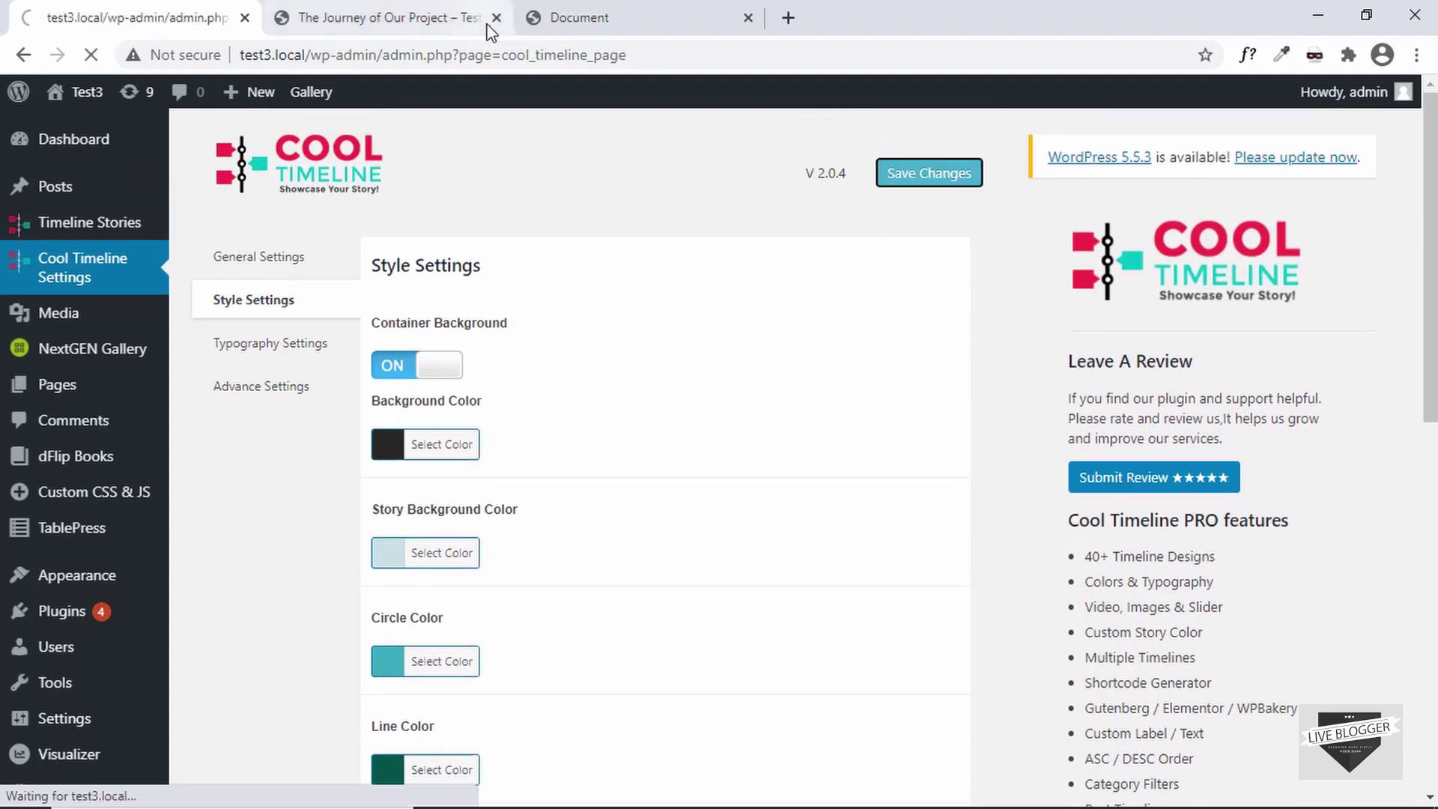
click(428, 19)
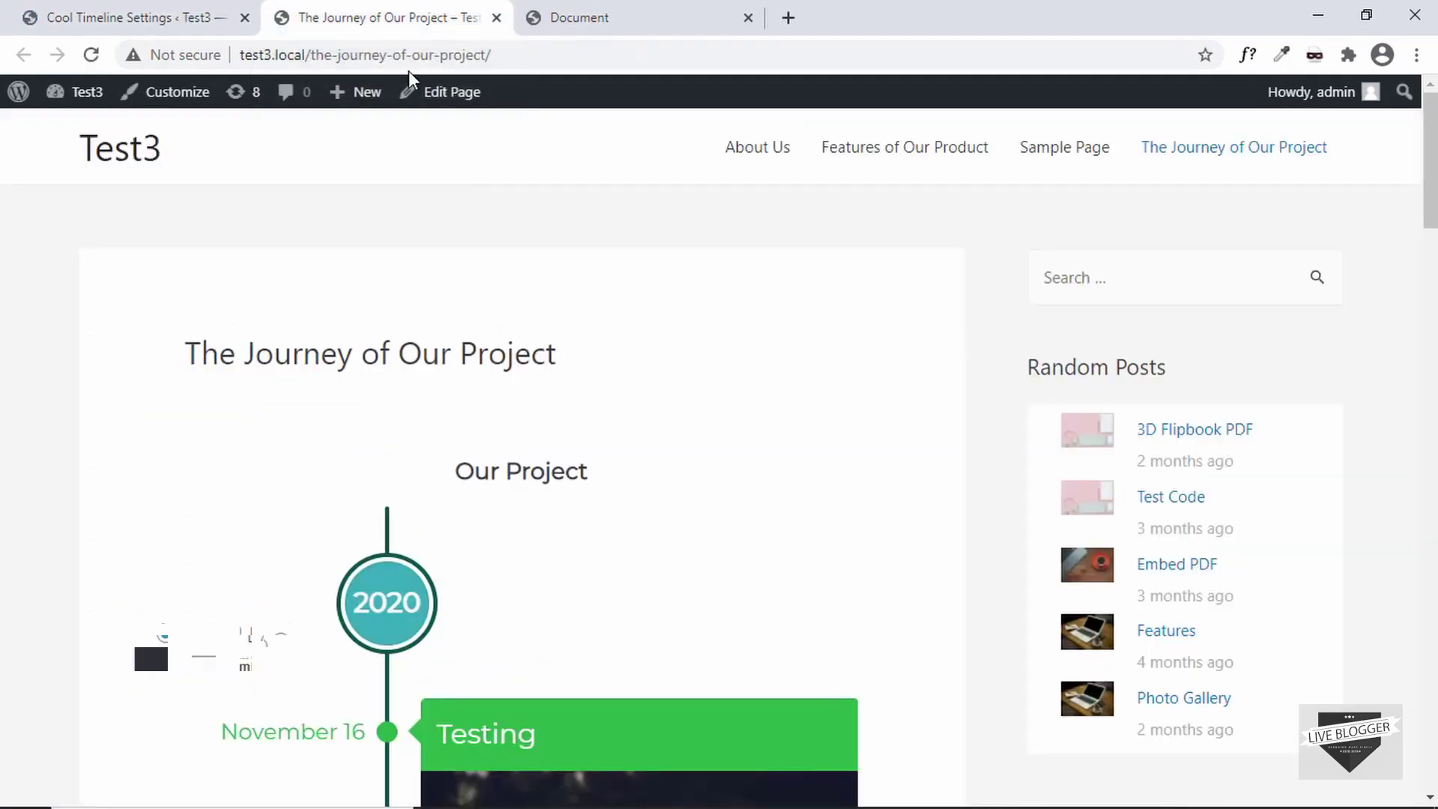
click(444, 54)
key(Return)
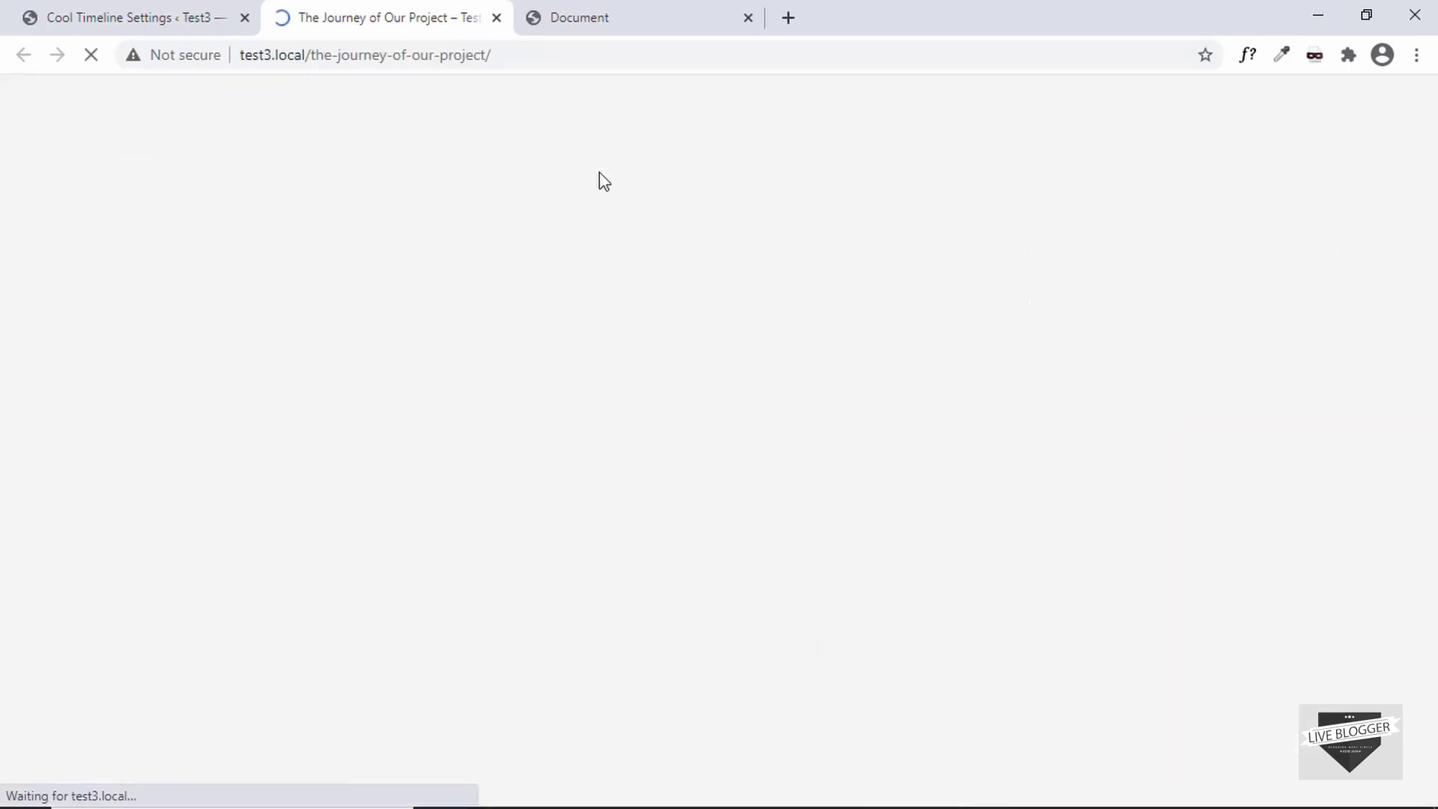
scroll(608, 362, down, 3)
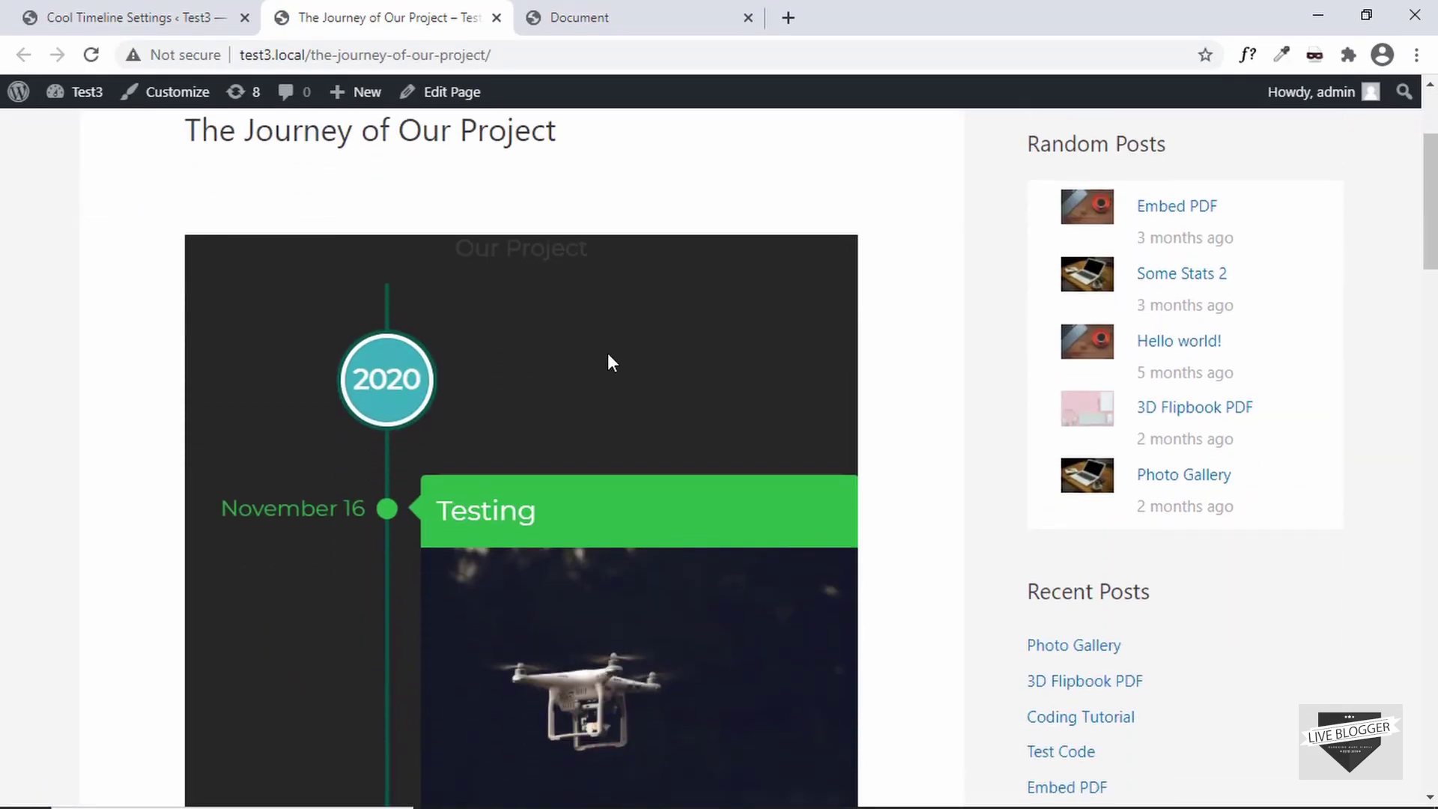
scroll(608, 358, down, 5)
scroll(608, 358, up, 7)
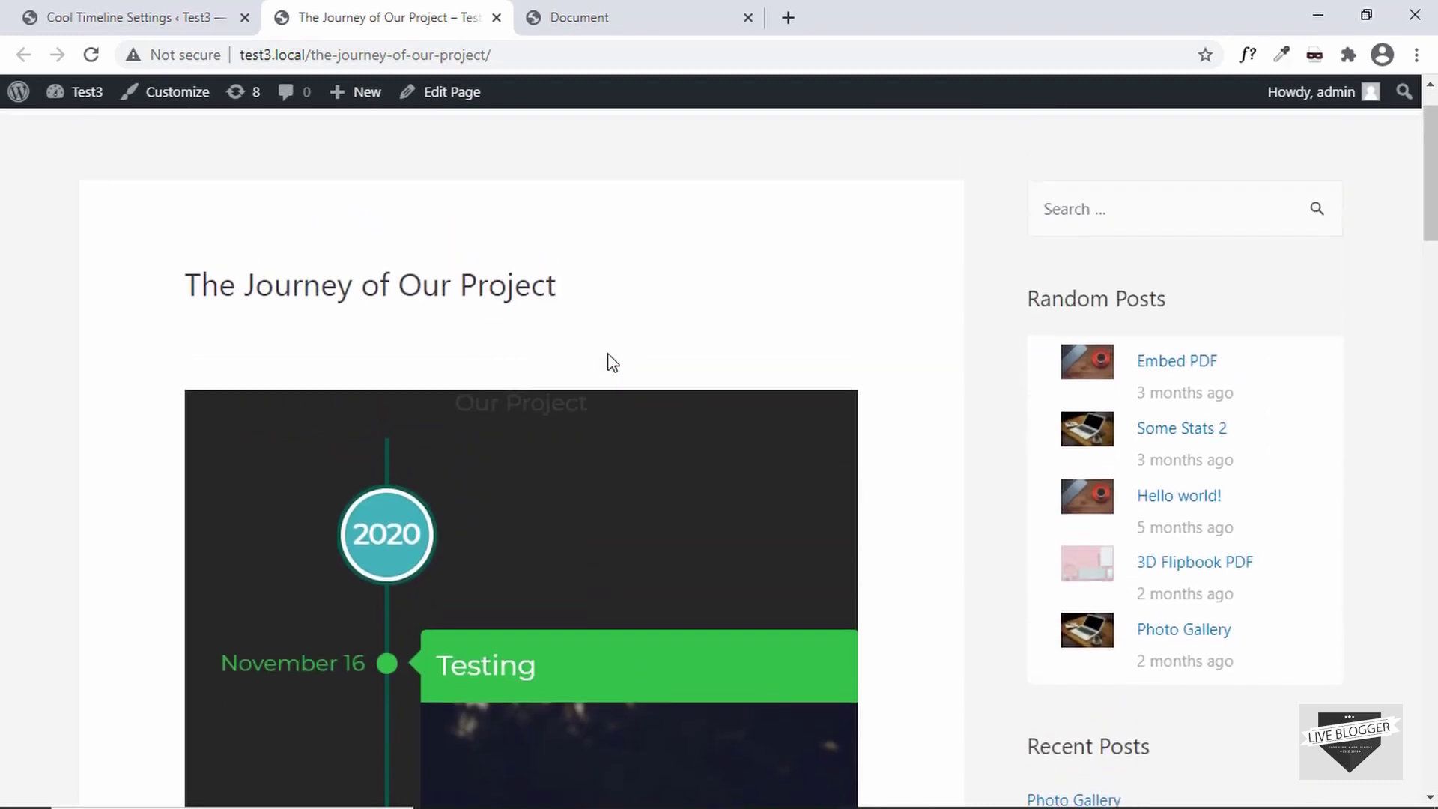
- Turn the container background off again, look over the color and custom style options, and save the settings
key(ctrl+Page_Up)
scroll(595, 467, down, 2)
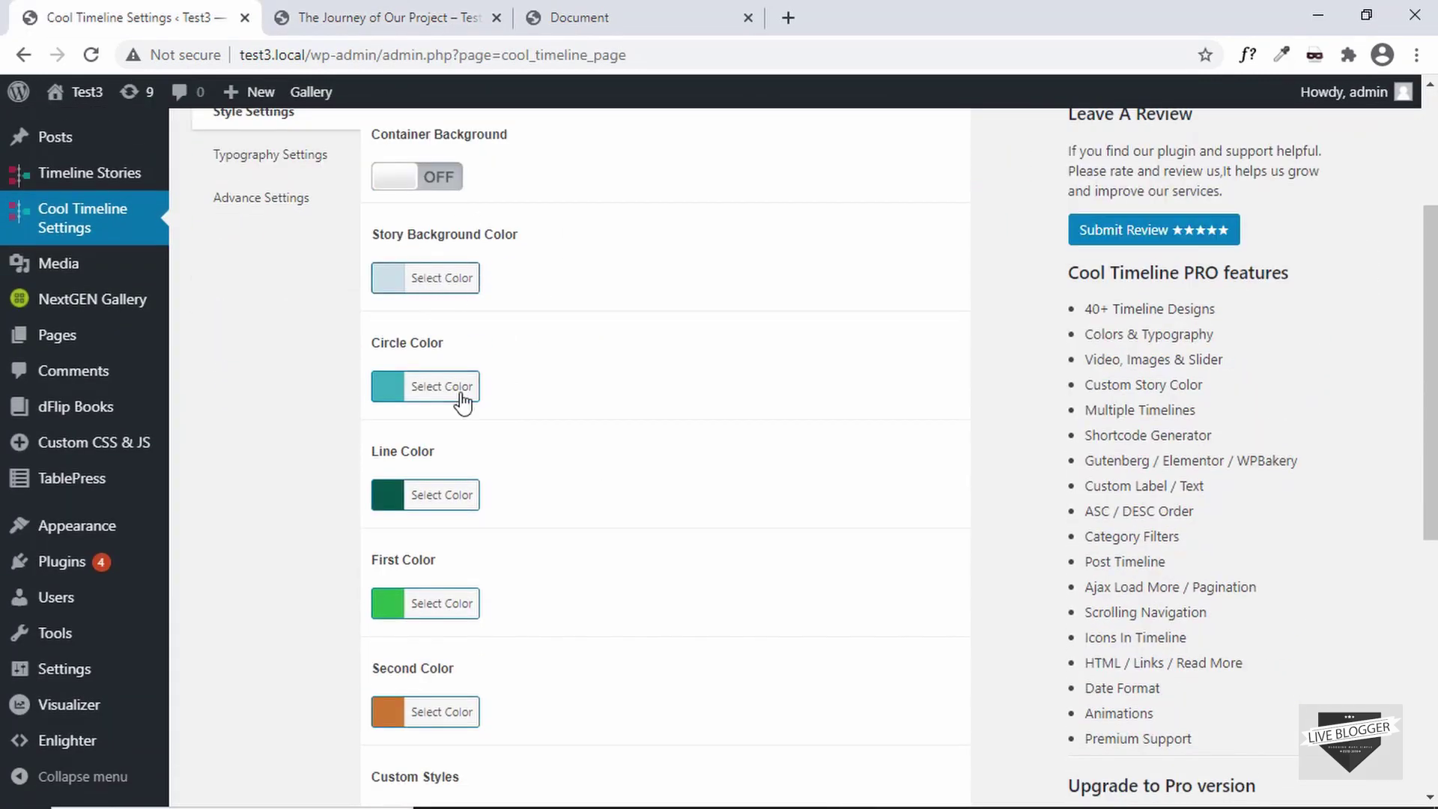
scroll(555, 439, down, 5)
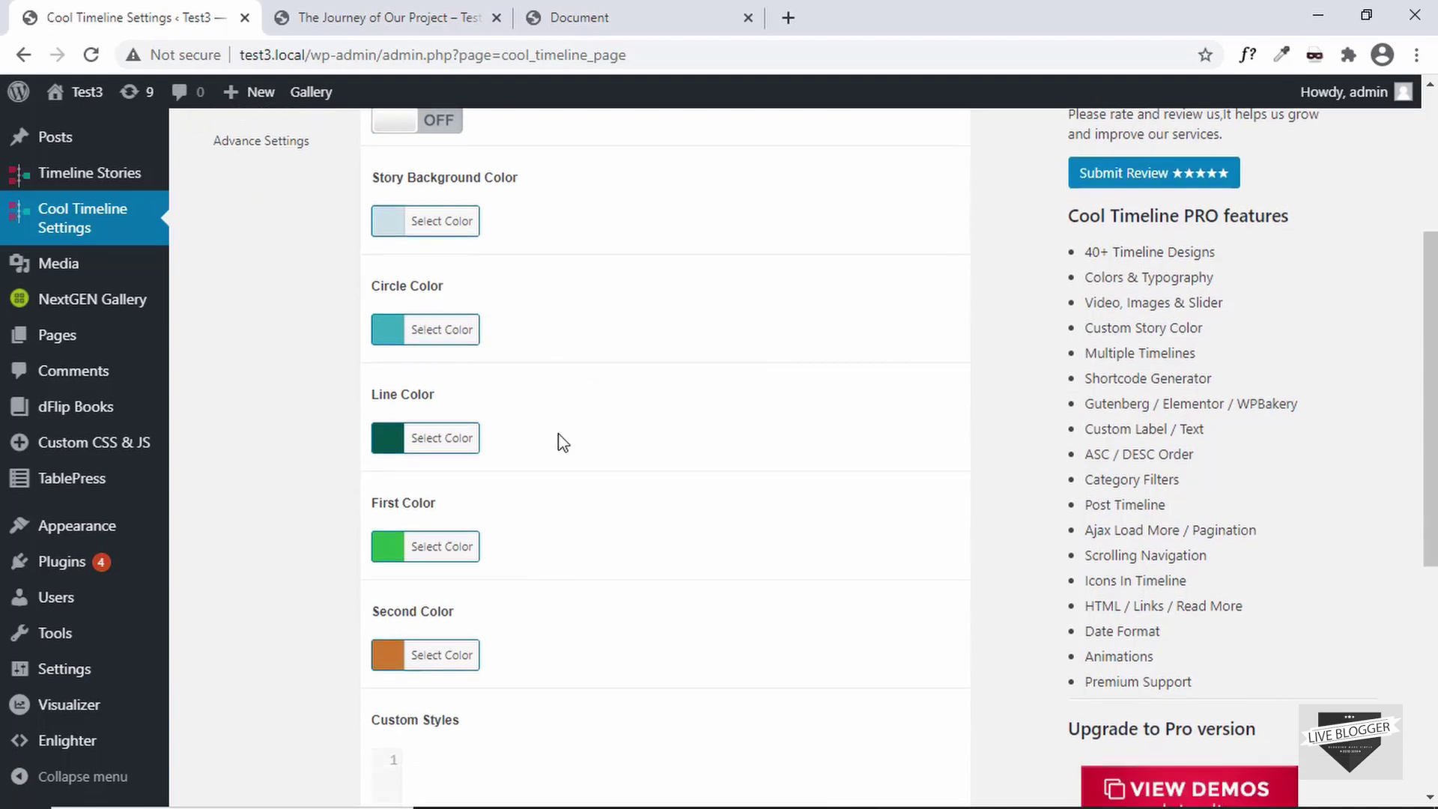
scroll(558, 442, up, 2)
scroll(560, 444, down, 2)
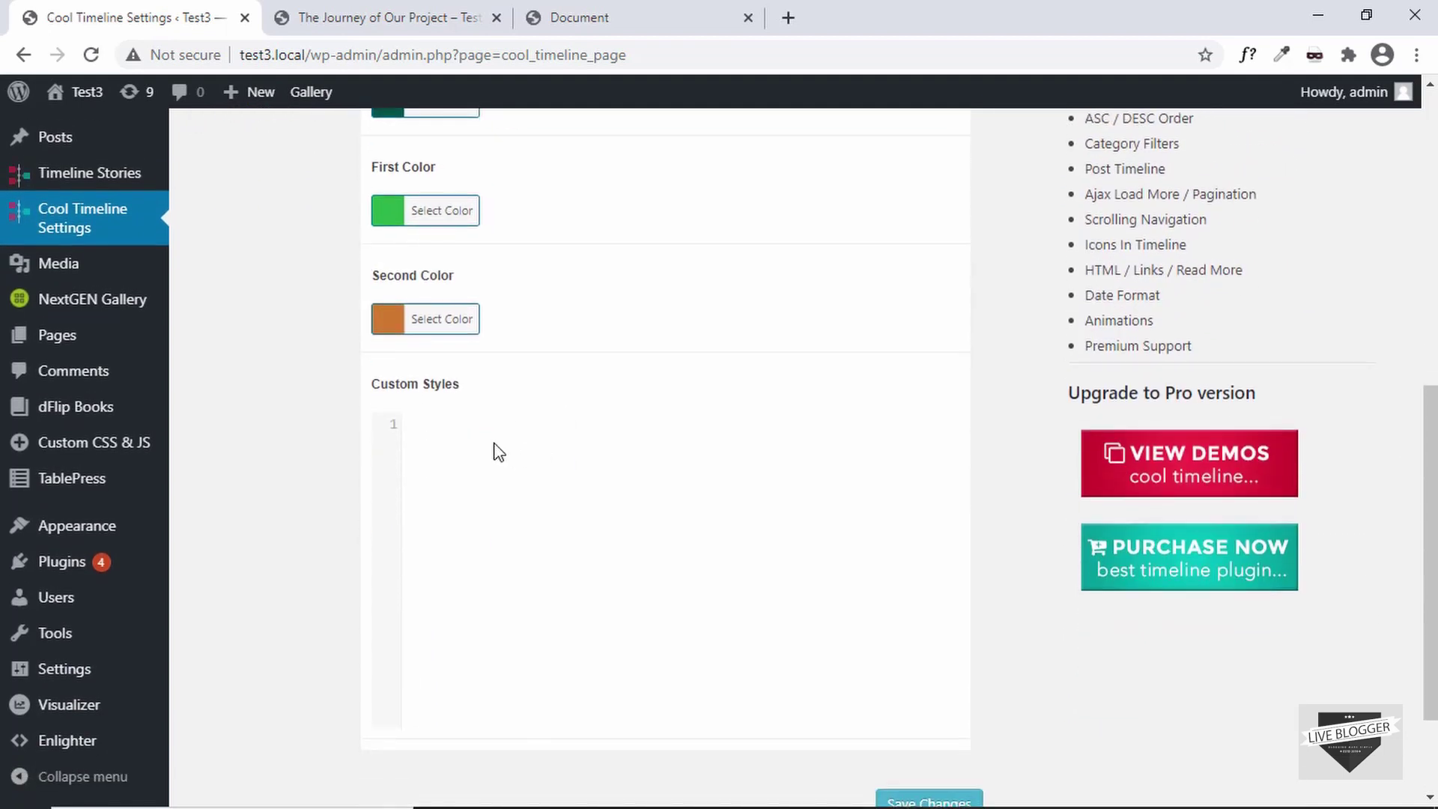
click(929, 800)
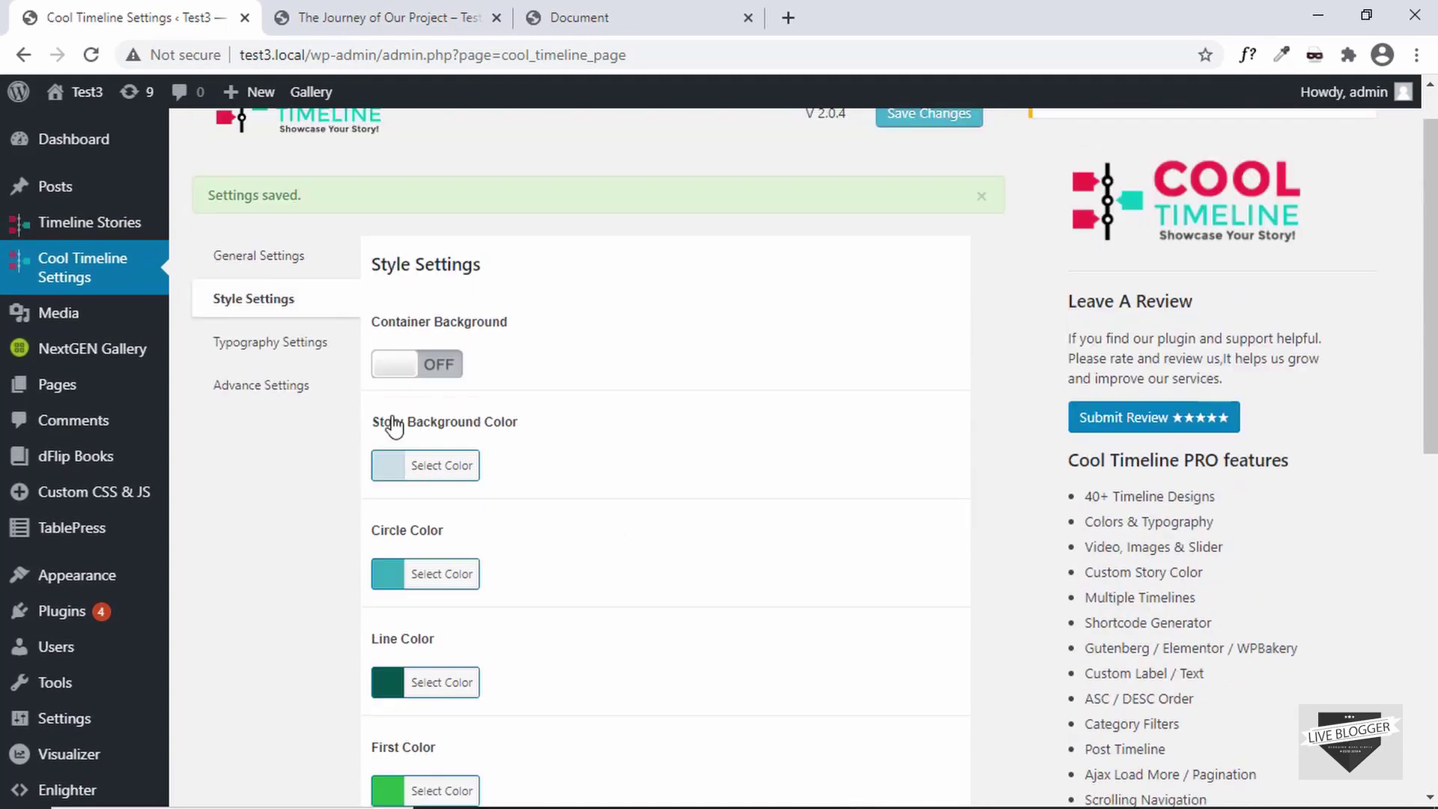
- Examine the typography settings for the main title, story title and post content, including the main title's font weight choices
click(277, 344)
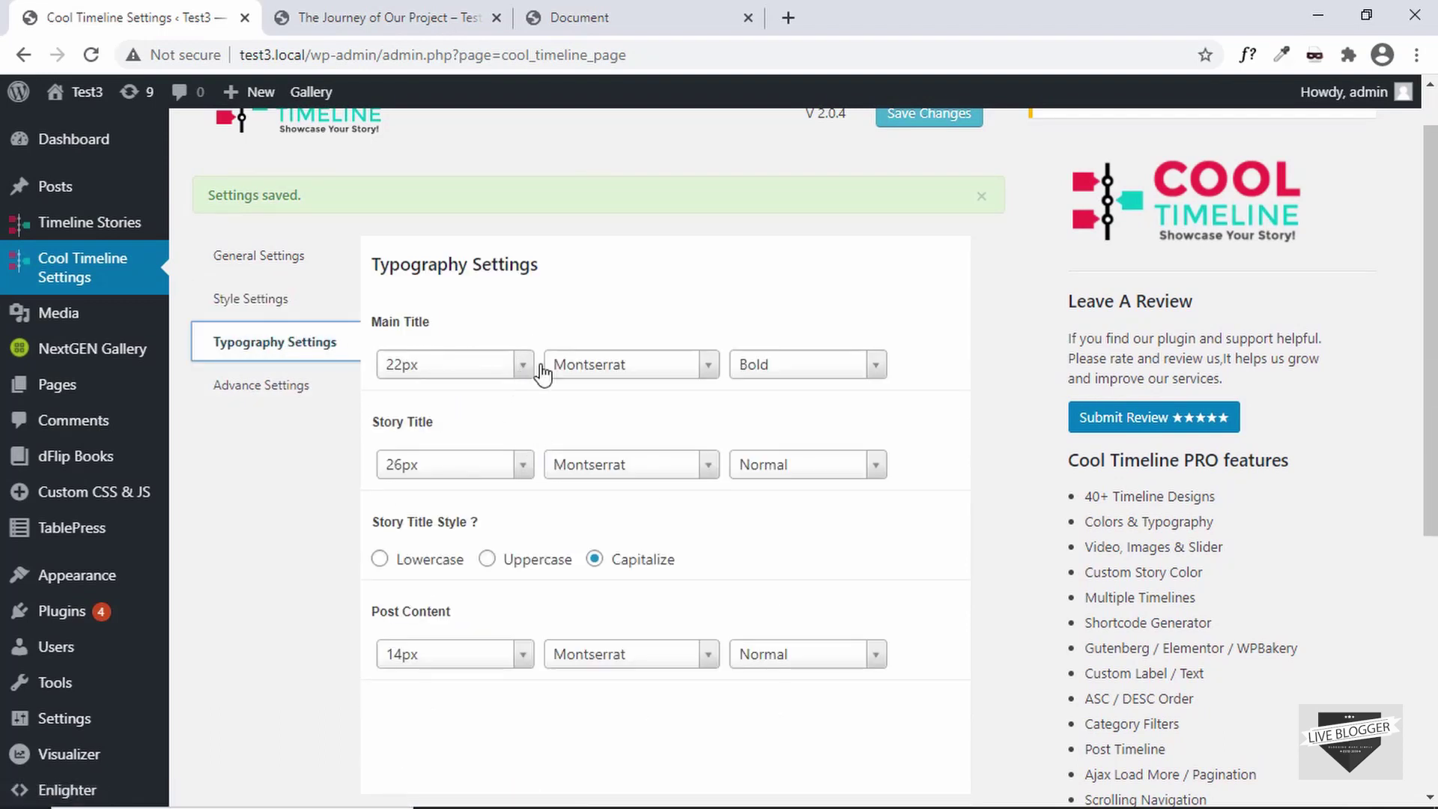
click(853, 373)
click(858, 374)
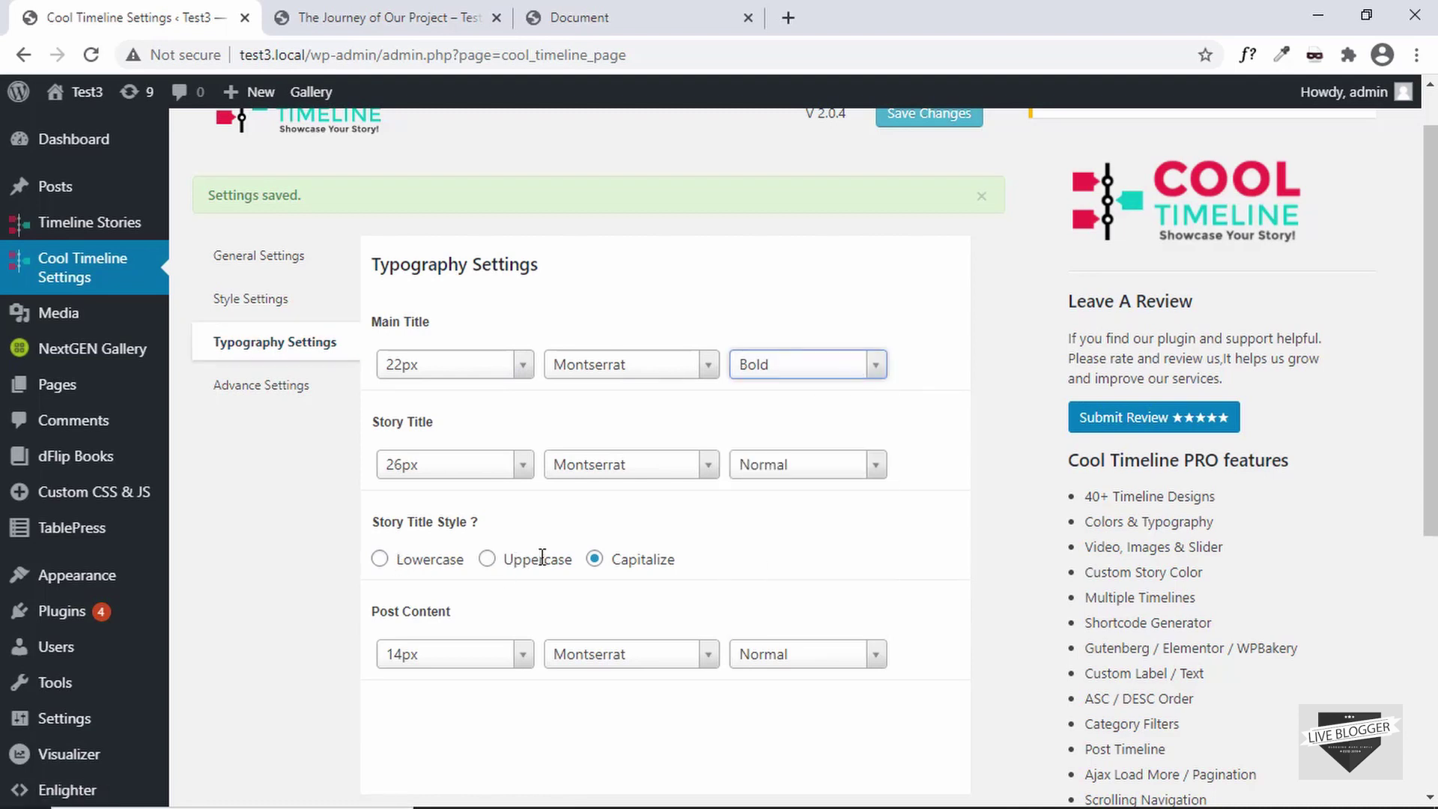
scroll(421, 629, down, 1)
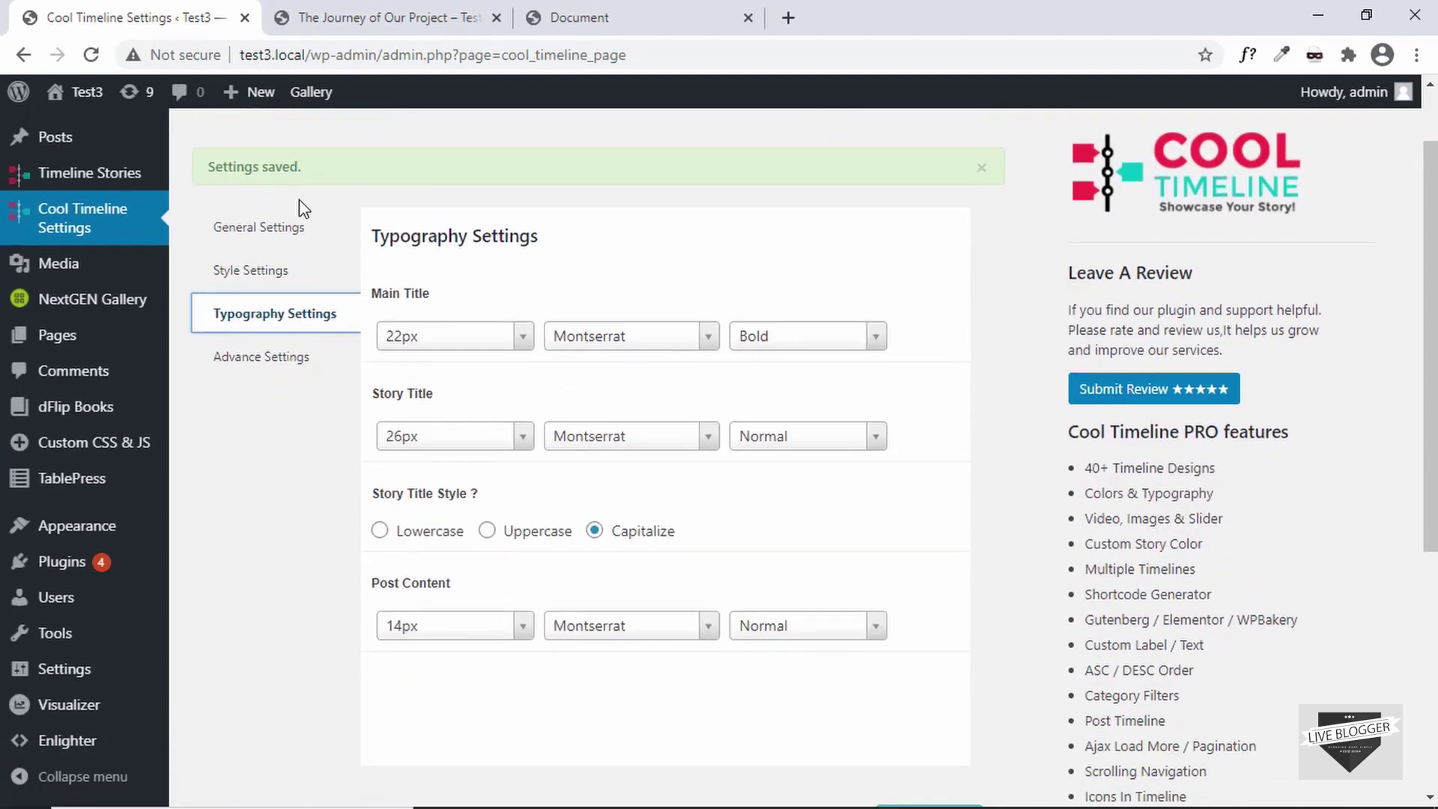
- Look over the Pro and Free feature comparison in the advance settings, save the plugin settings, and return to the project page
click(230, 353)
scroll(497, 365, down, 6)
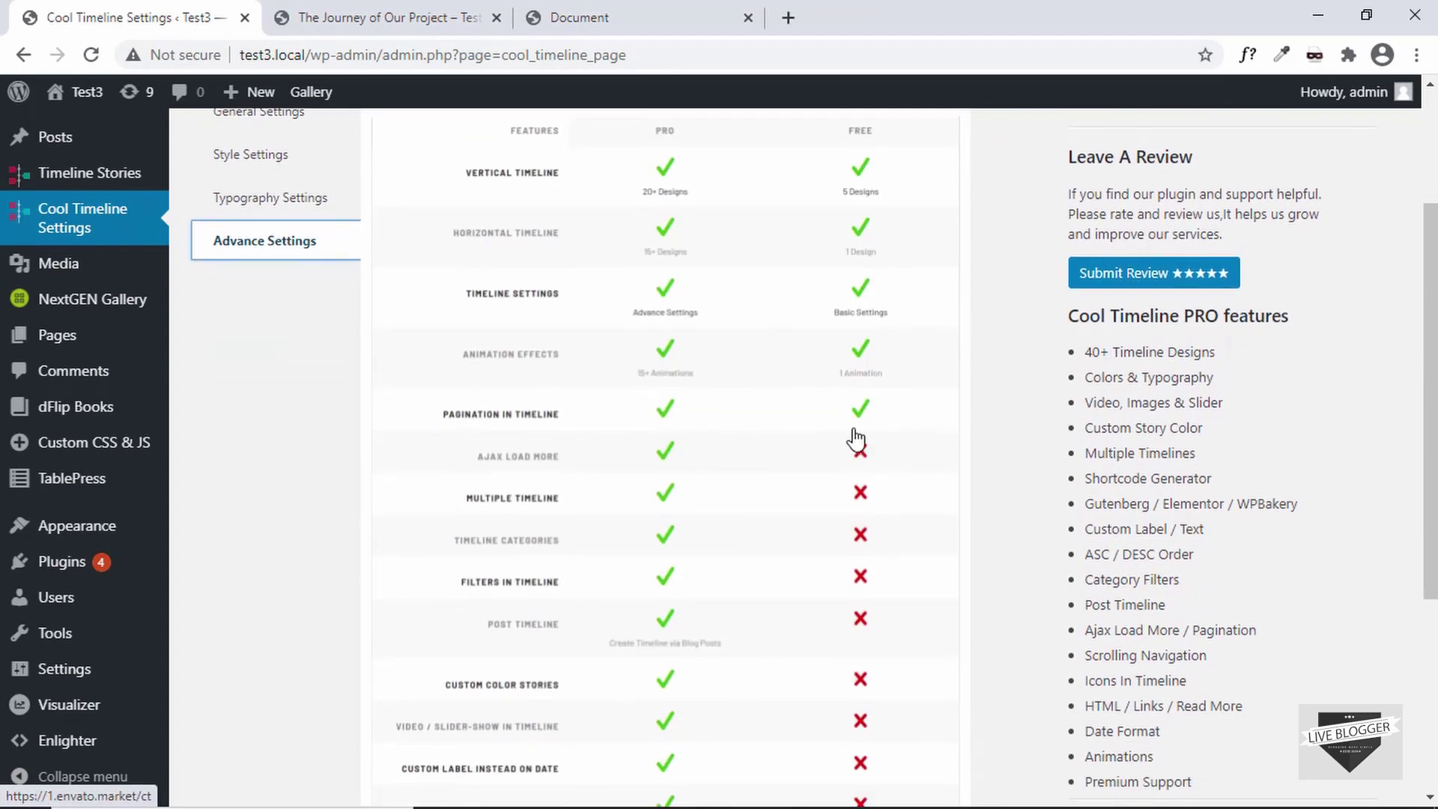
scroll(856, 438, up, 3)
scroll(856, 438, down, 1)
scroll(856, 438, up, 5)
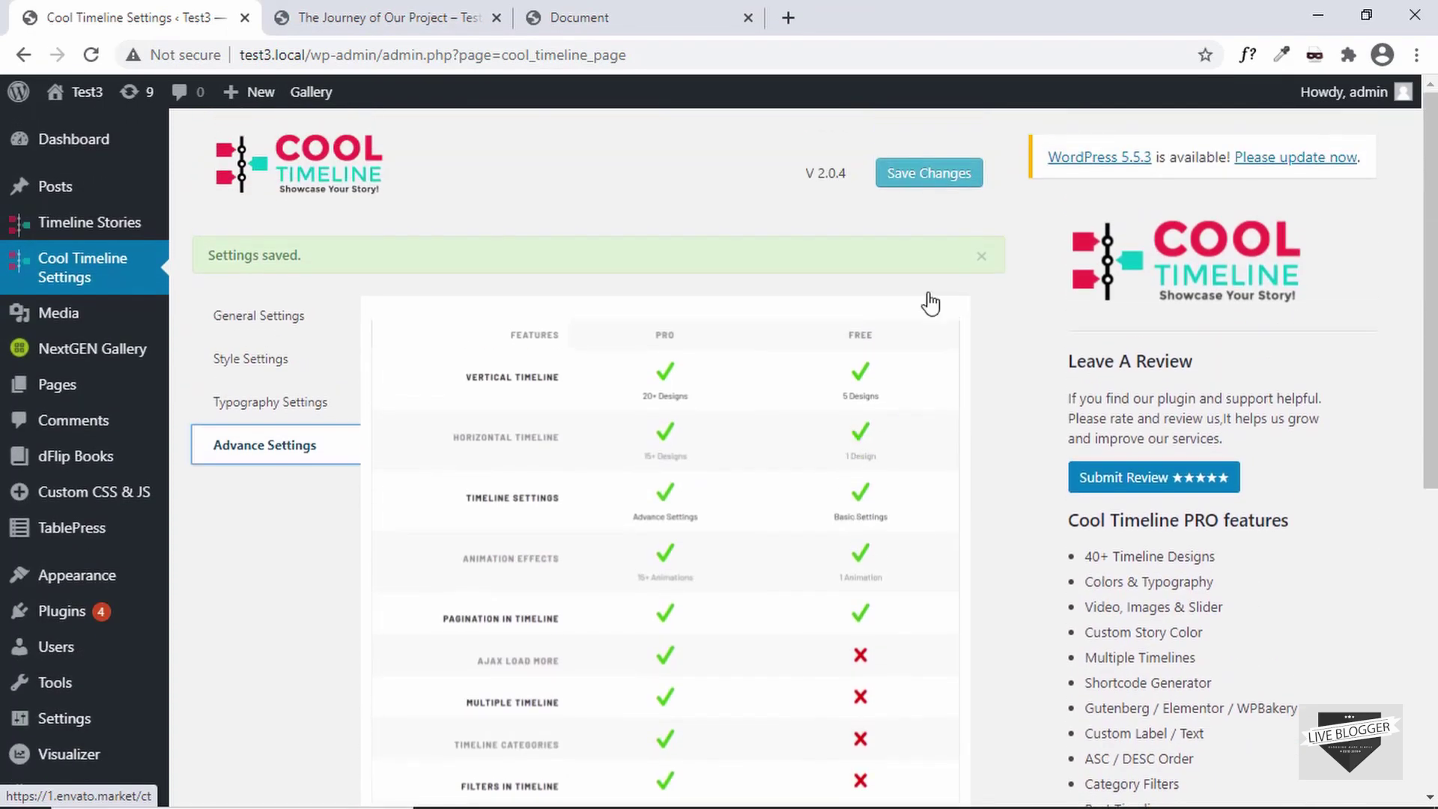
click(903, 180)
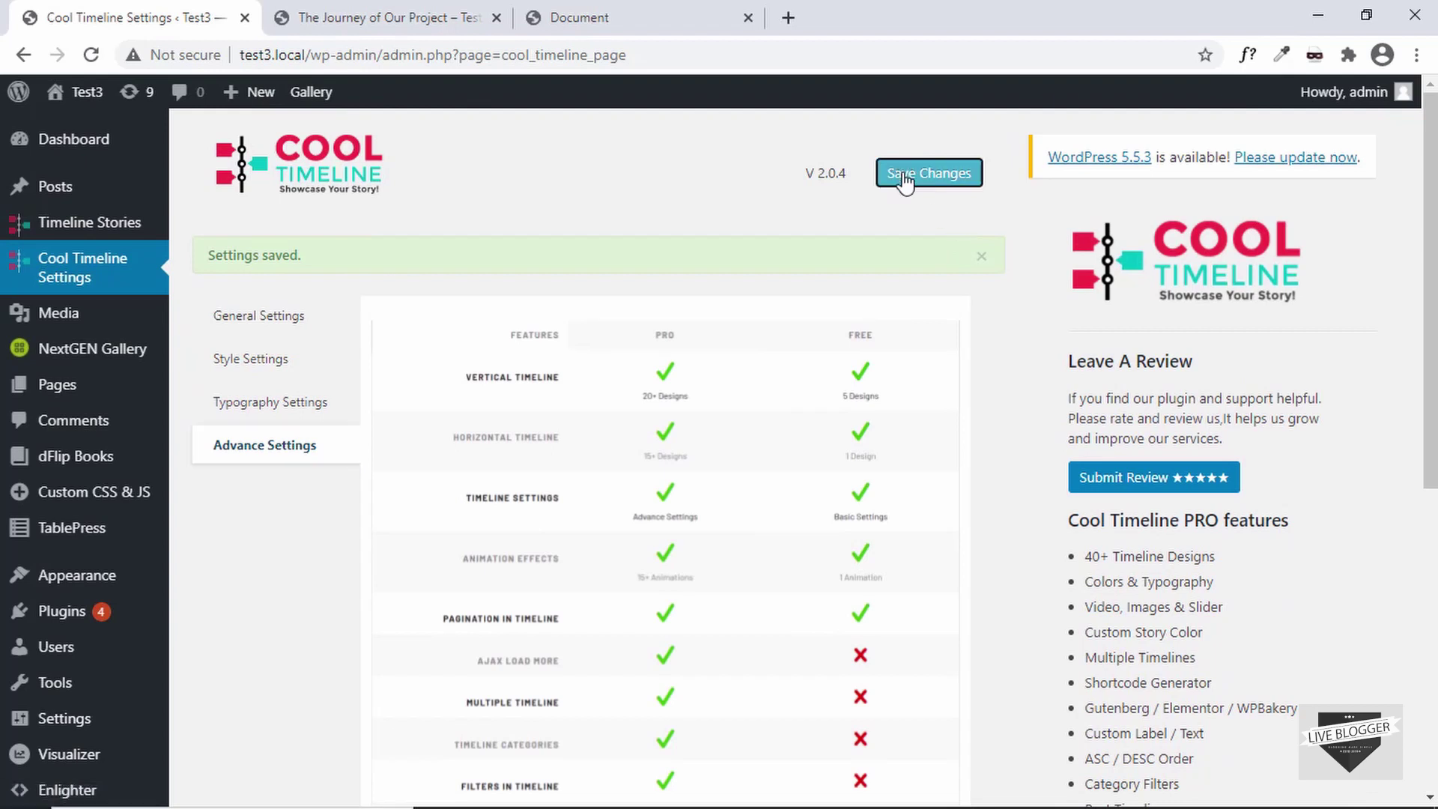
click(397, 17)
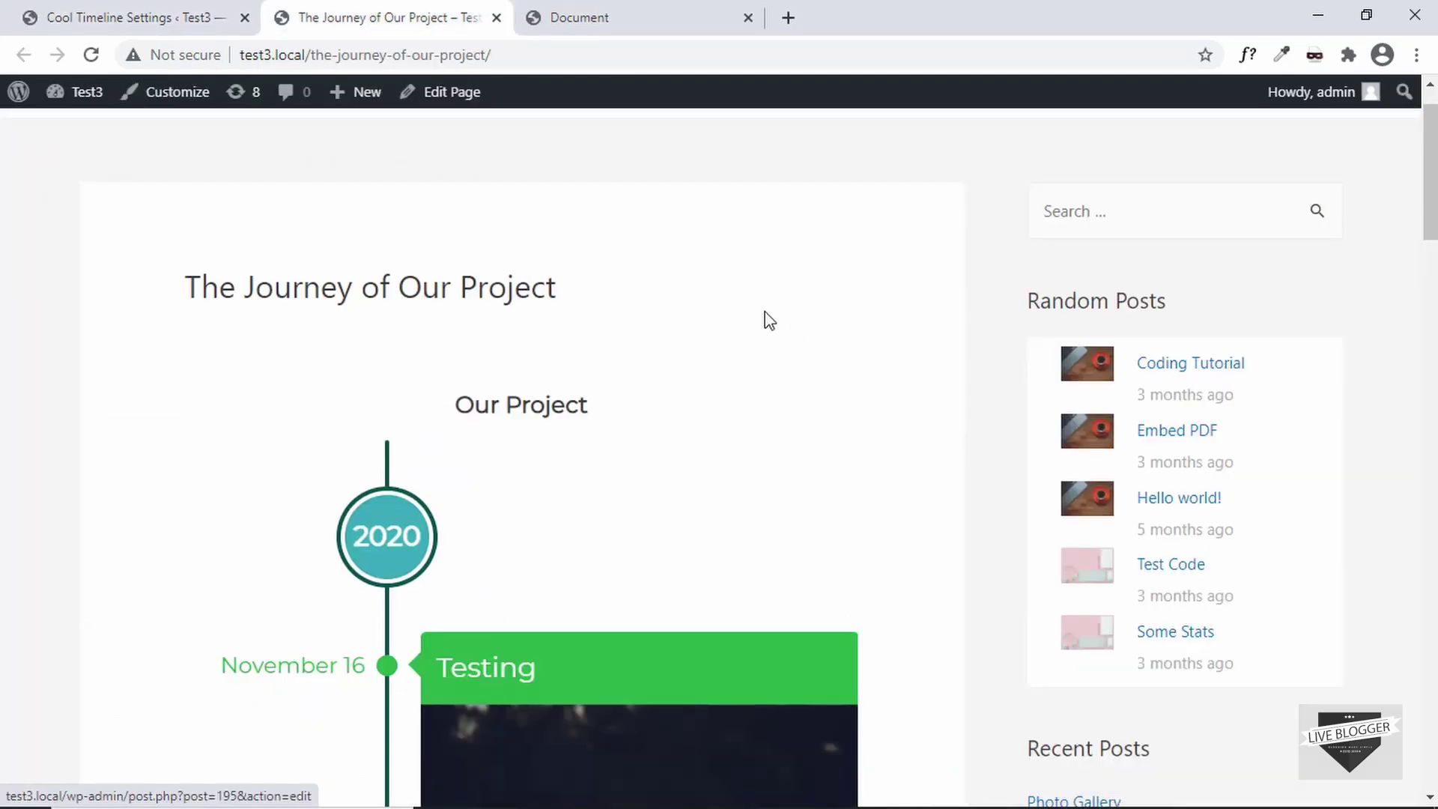
- Look through both timelines on the project page at full browser width
scroll(768, 319, down, 2)
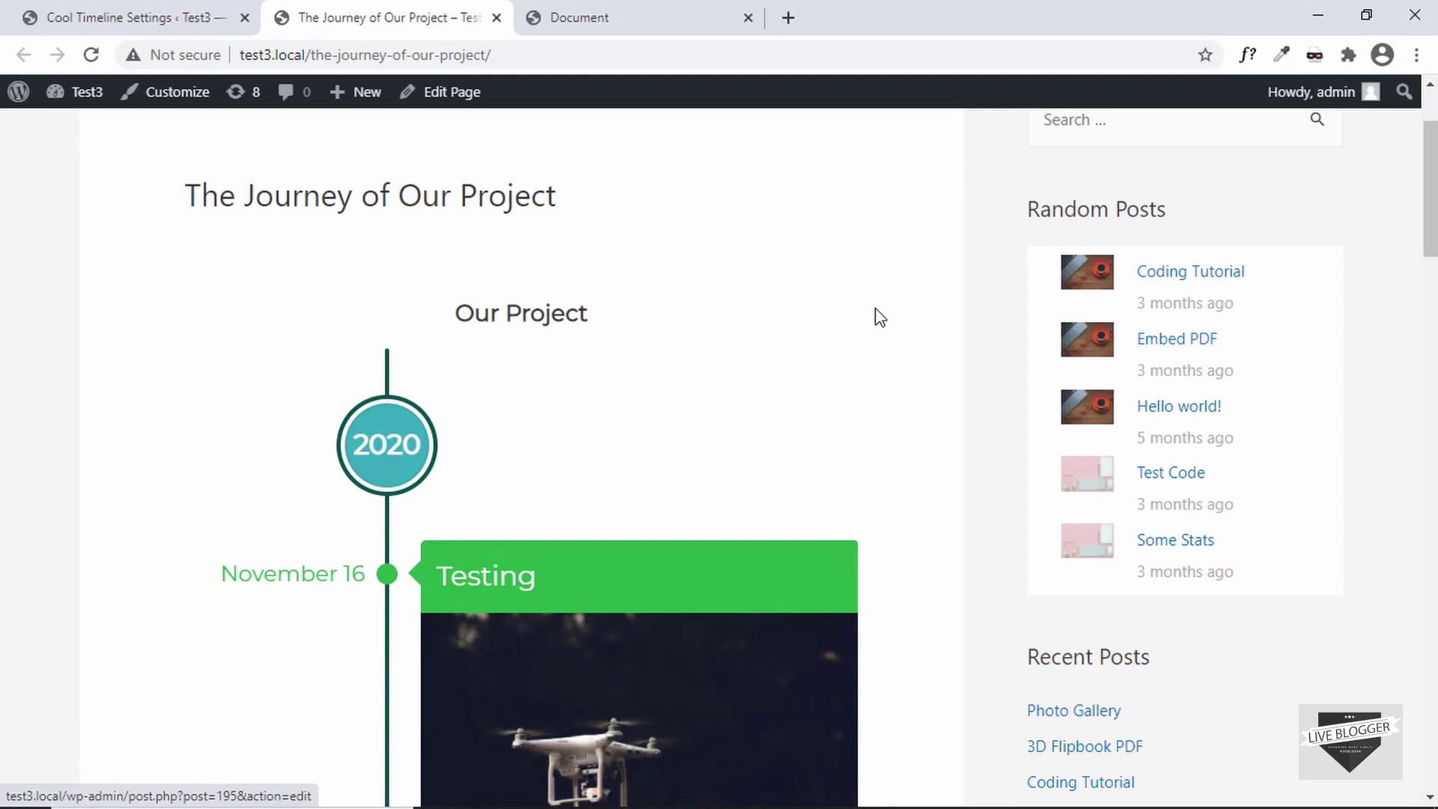
scroll(878, 316, down, 2)
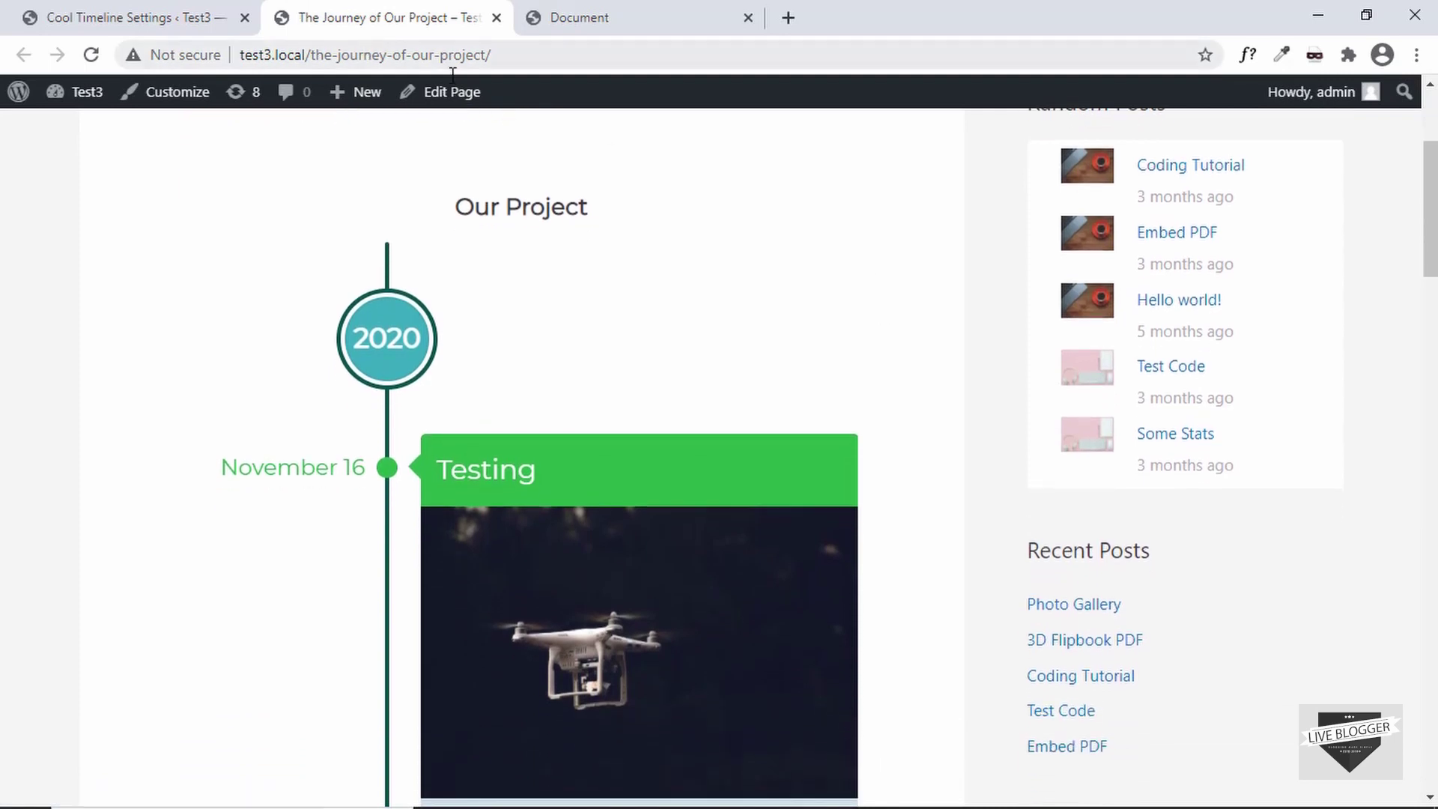
scroll(929, 303, down, 15)
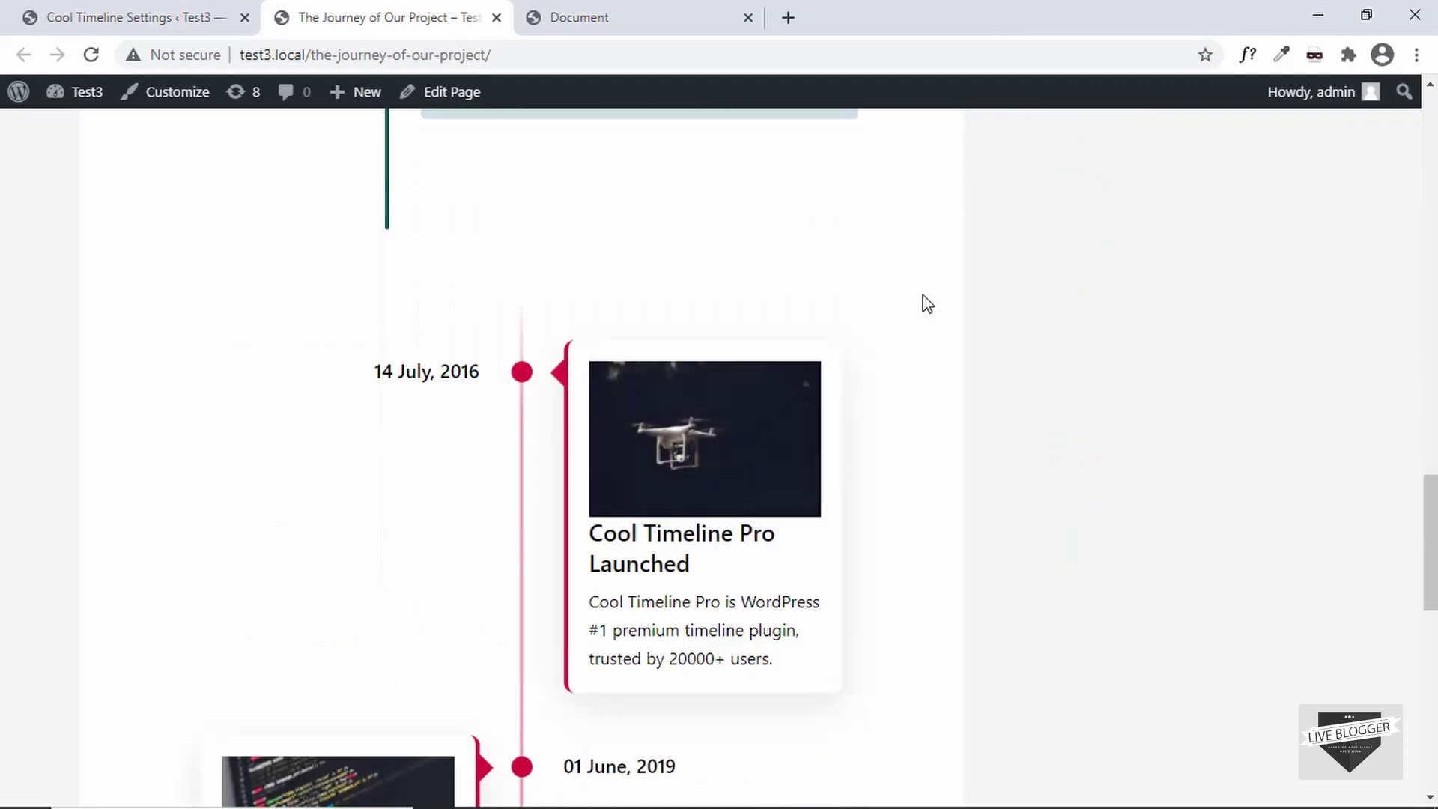
scroll(927, 304, down, 10)
- Check how both timelines on the project page display in a narrow, mobile-width browser window
scroll(928, 304, up, 3)
scroll(927, 304, up, 5)
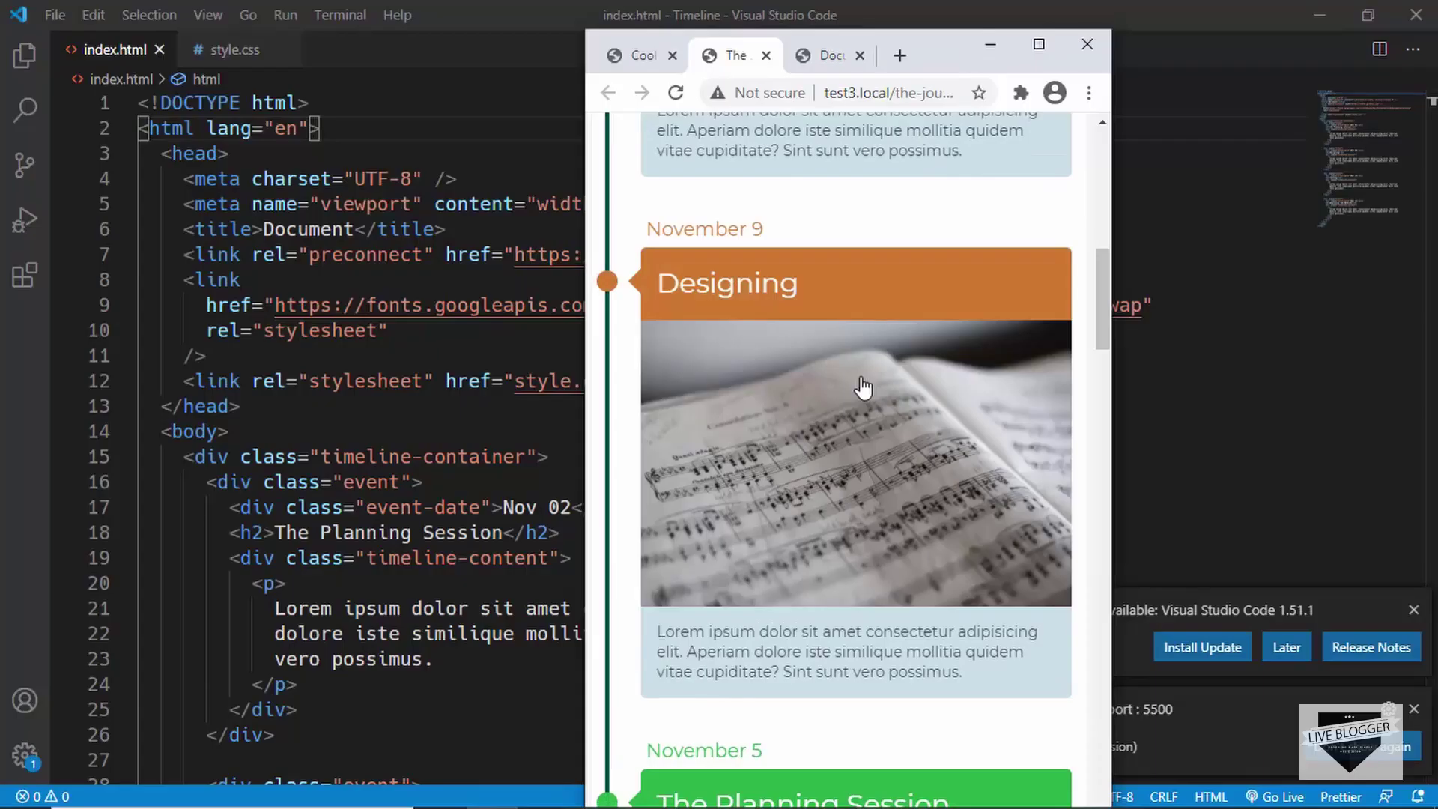
scroll(863, 387, up, 10)
scroll(861, 383, down, 3)
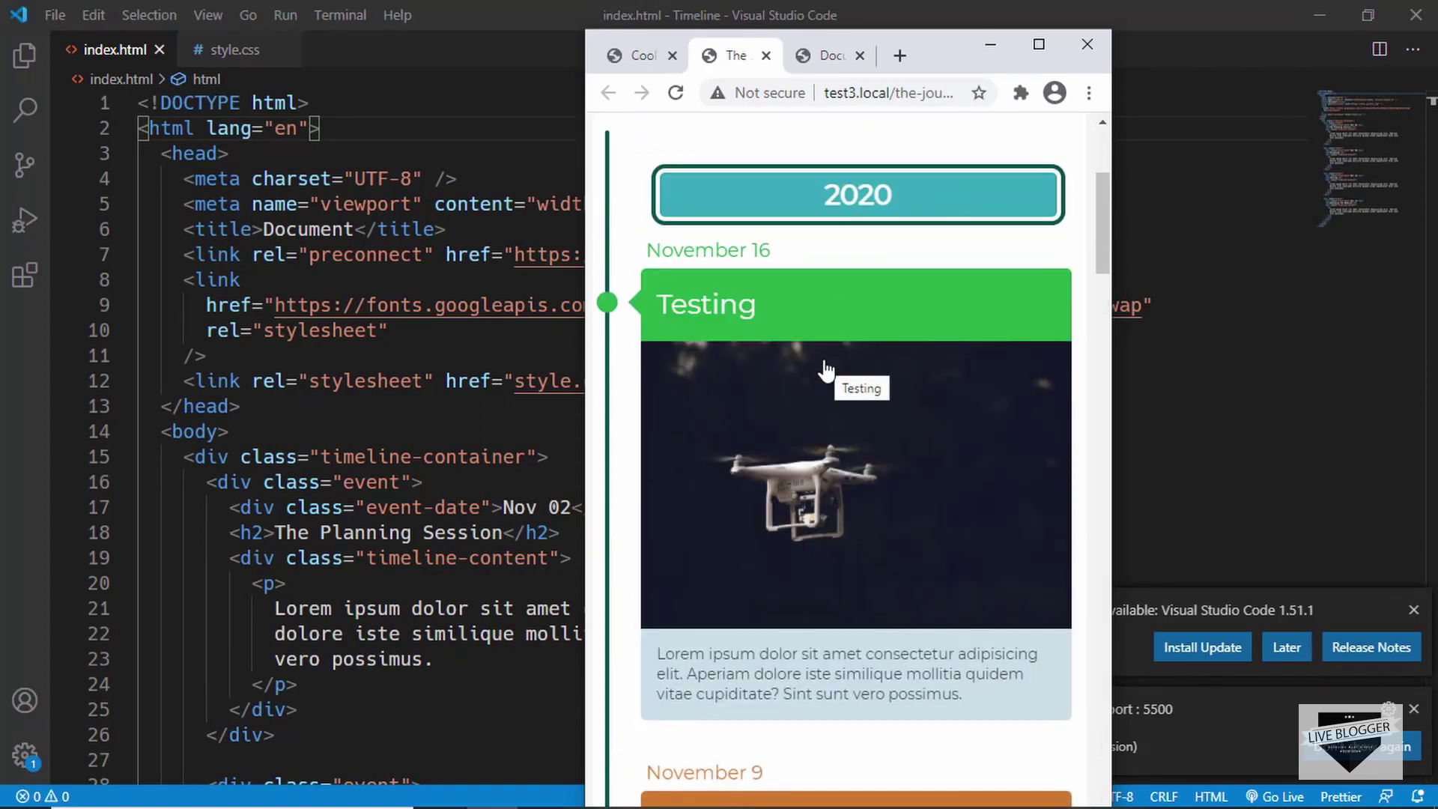
scroll(826, 371, down, 15)
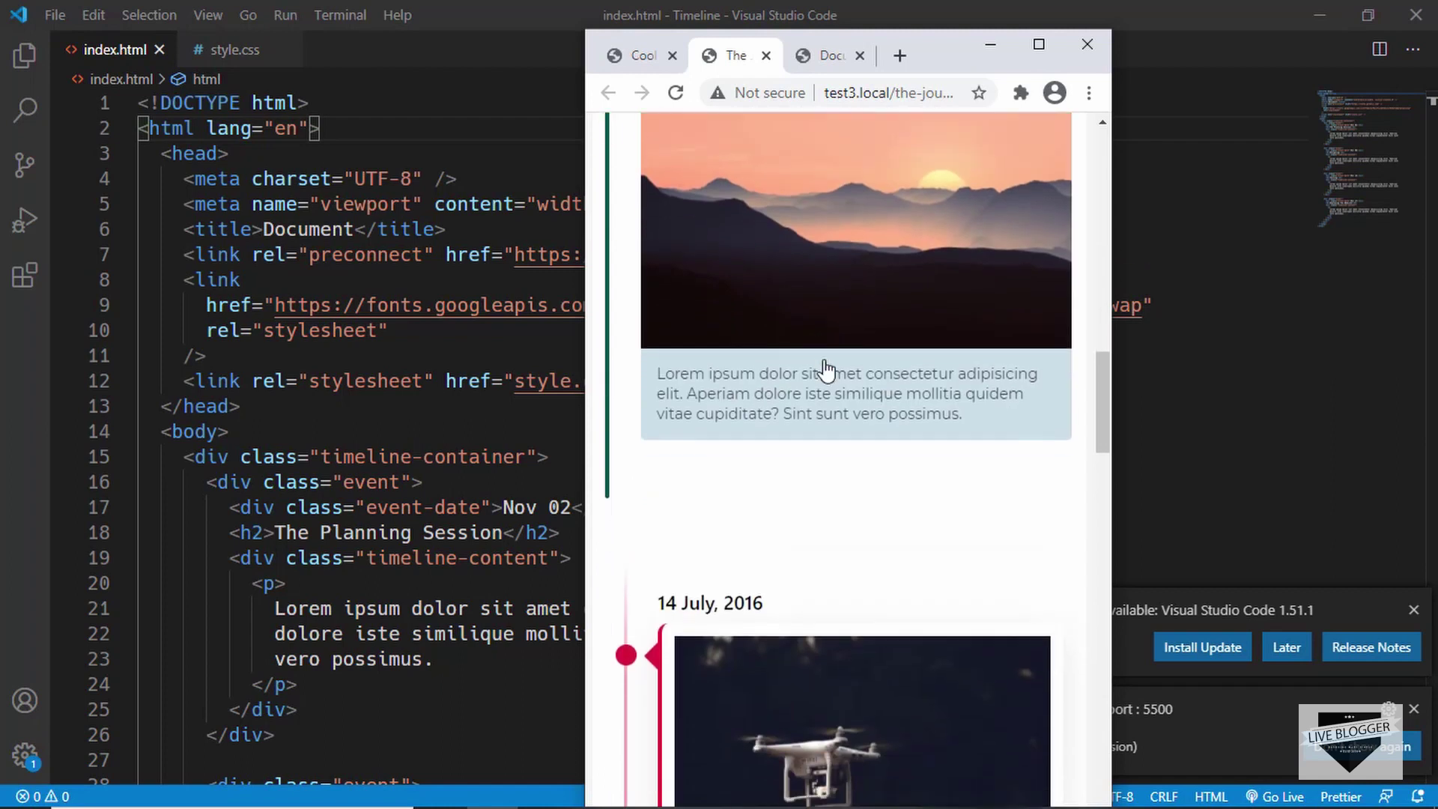
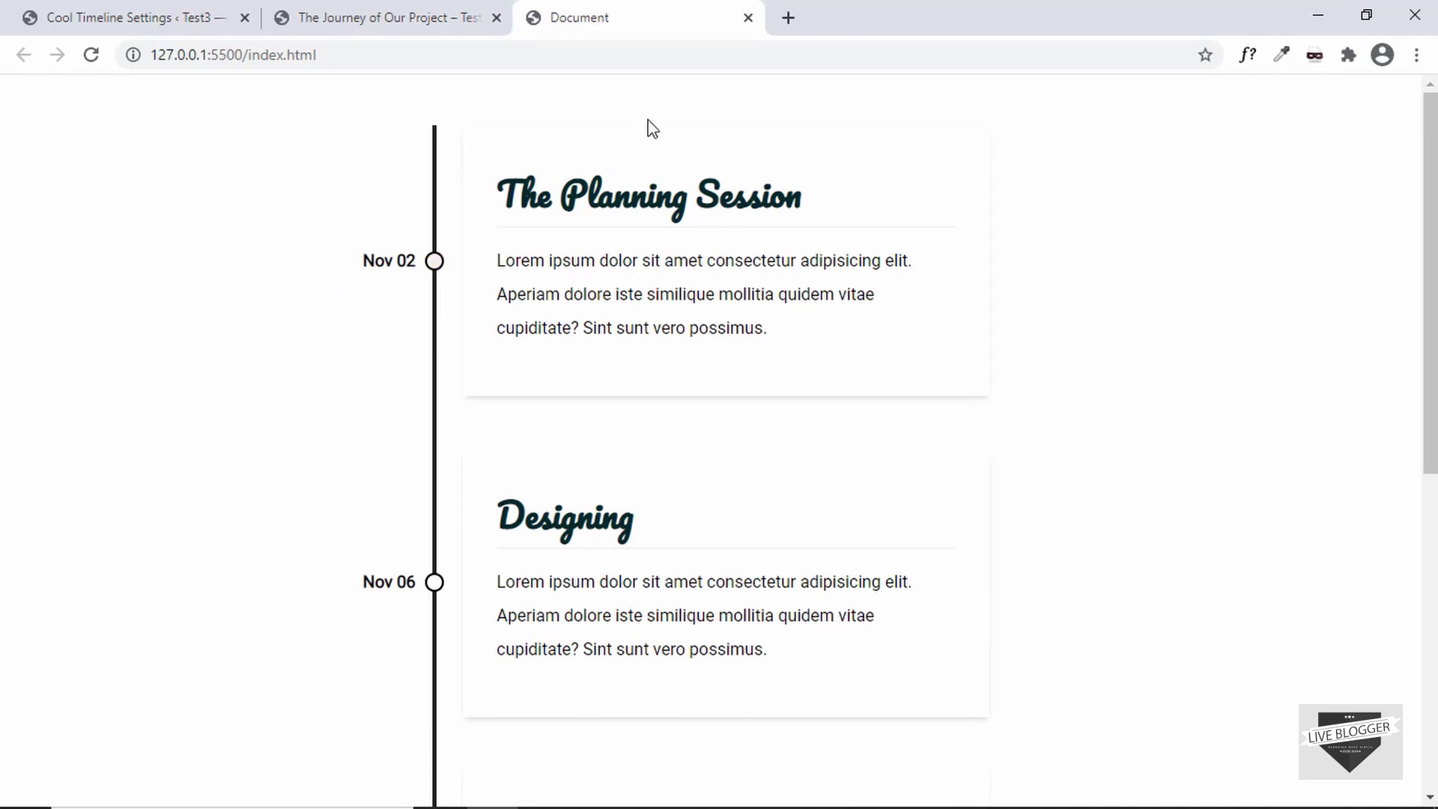
- Switch to Visual Studio Code and copy the entire timeline-container div from index.html
key(alt+Tab)
key(alt+Tab)
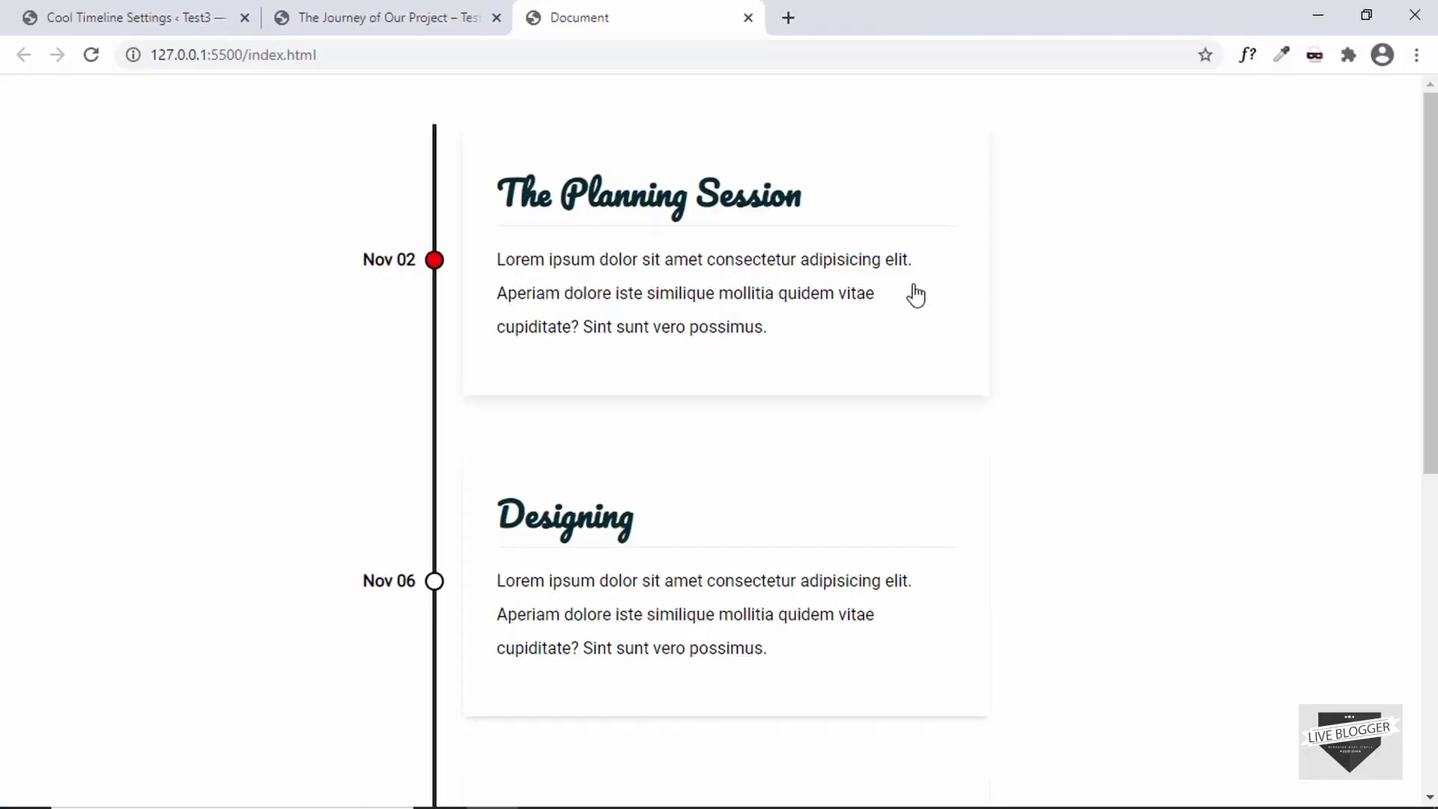
key(alt+Tab)
scroll(560, 273, down, 4)
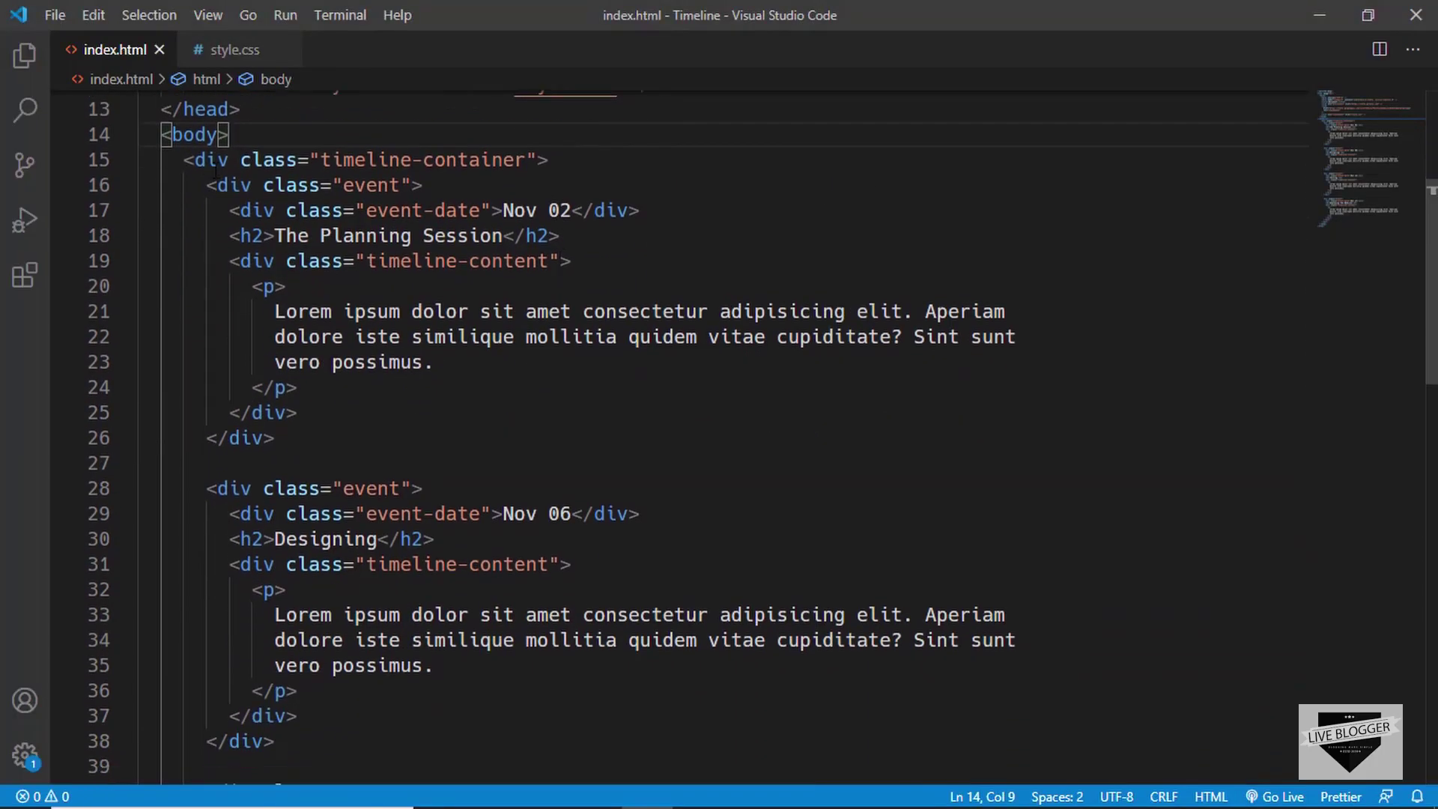
click(189, 163)
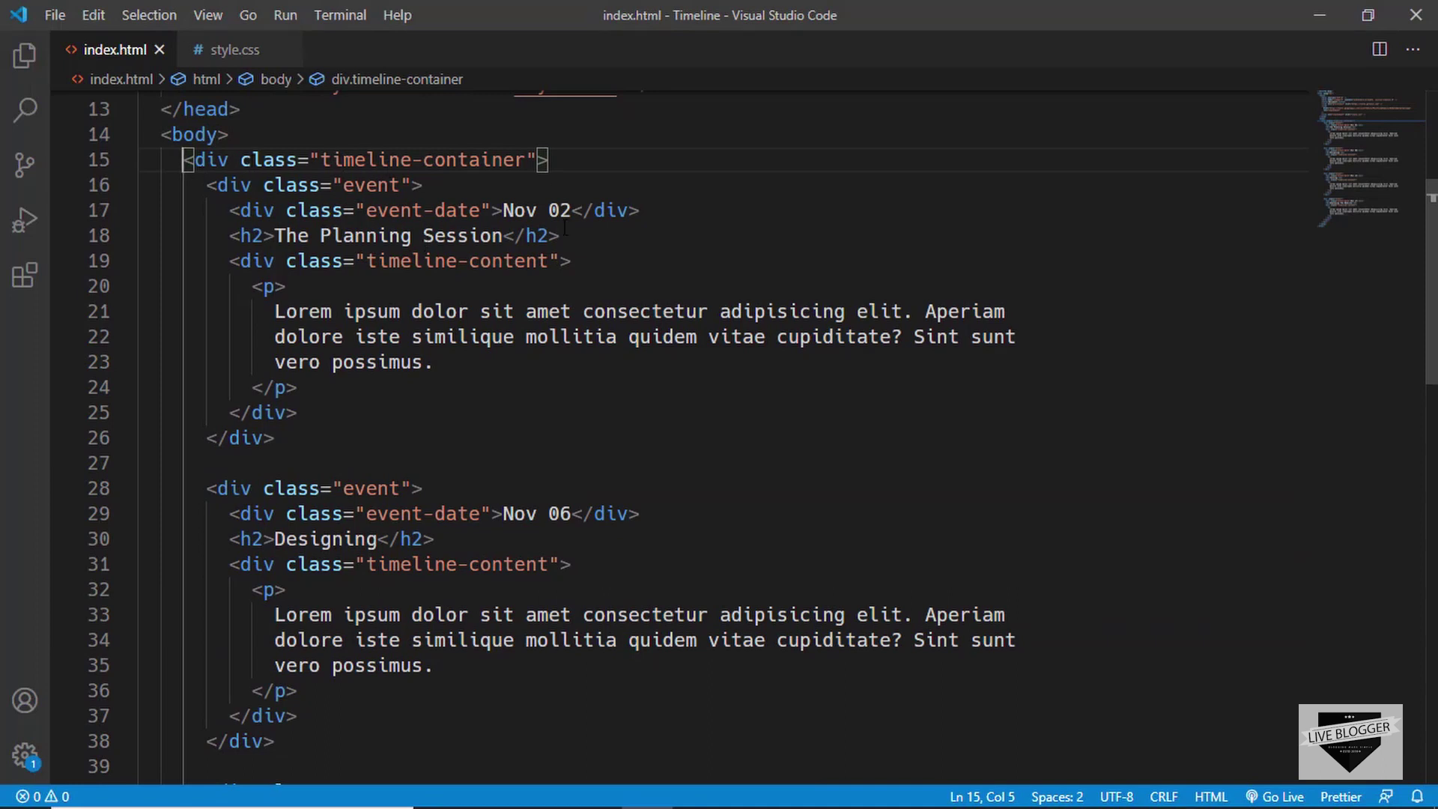
scroll(566, 227, down, 13)
shift+click(269, 370)
key(ctrl+c)
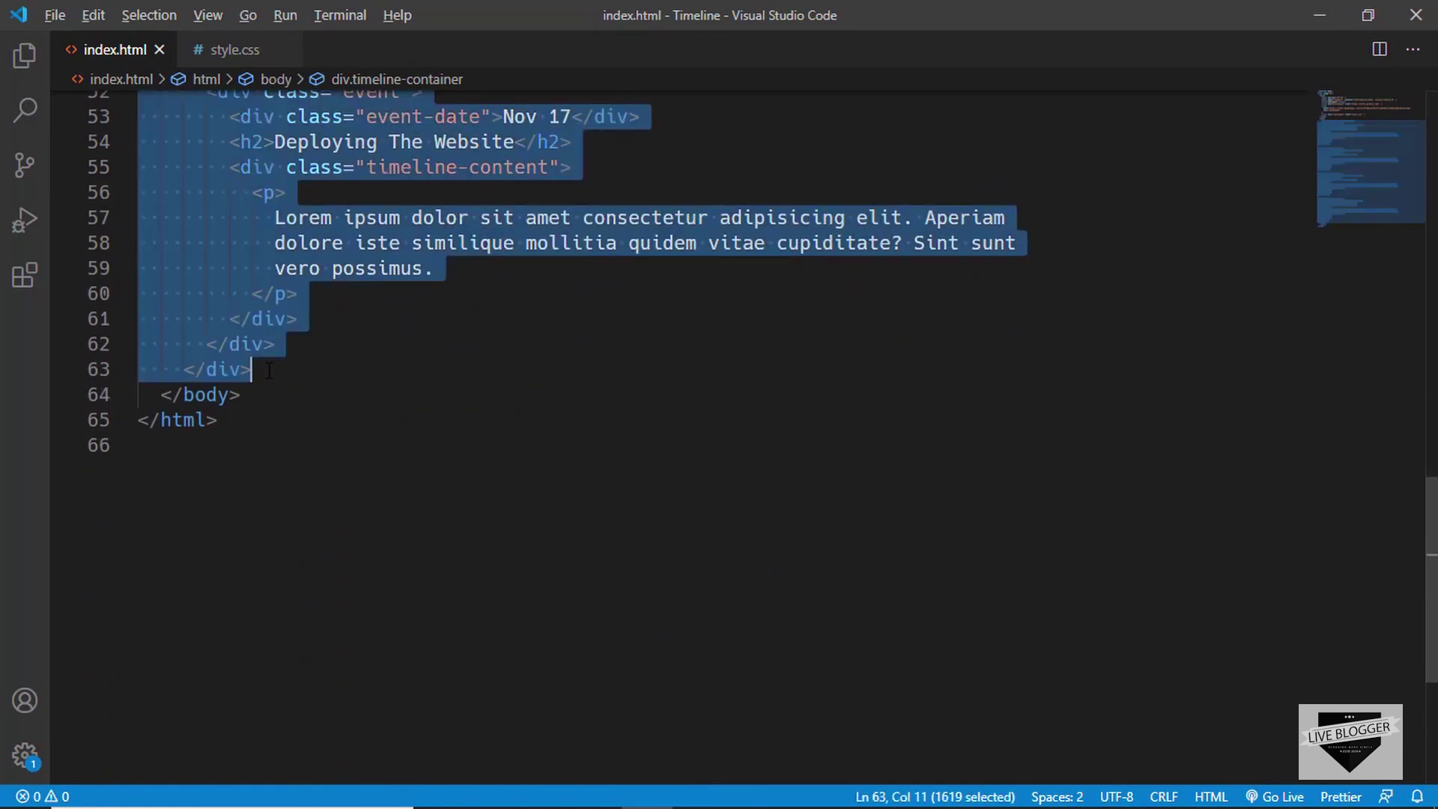
- Return to the browser and open the page "The Journey of Our Project" for editing from the WordPress pages list
key(alt+Tab)
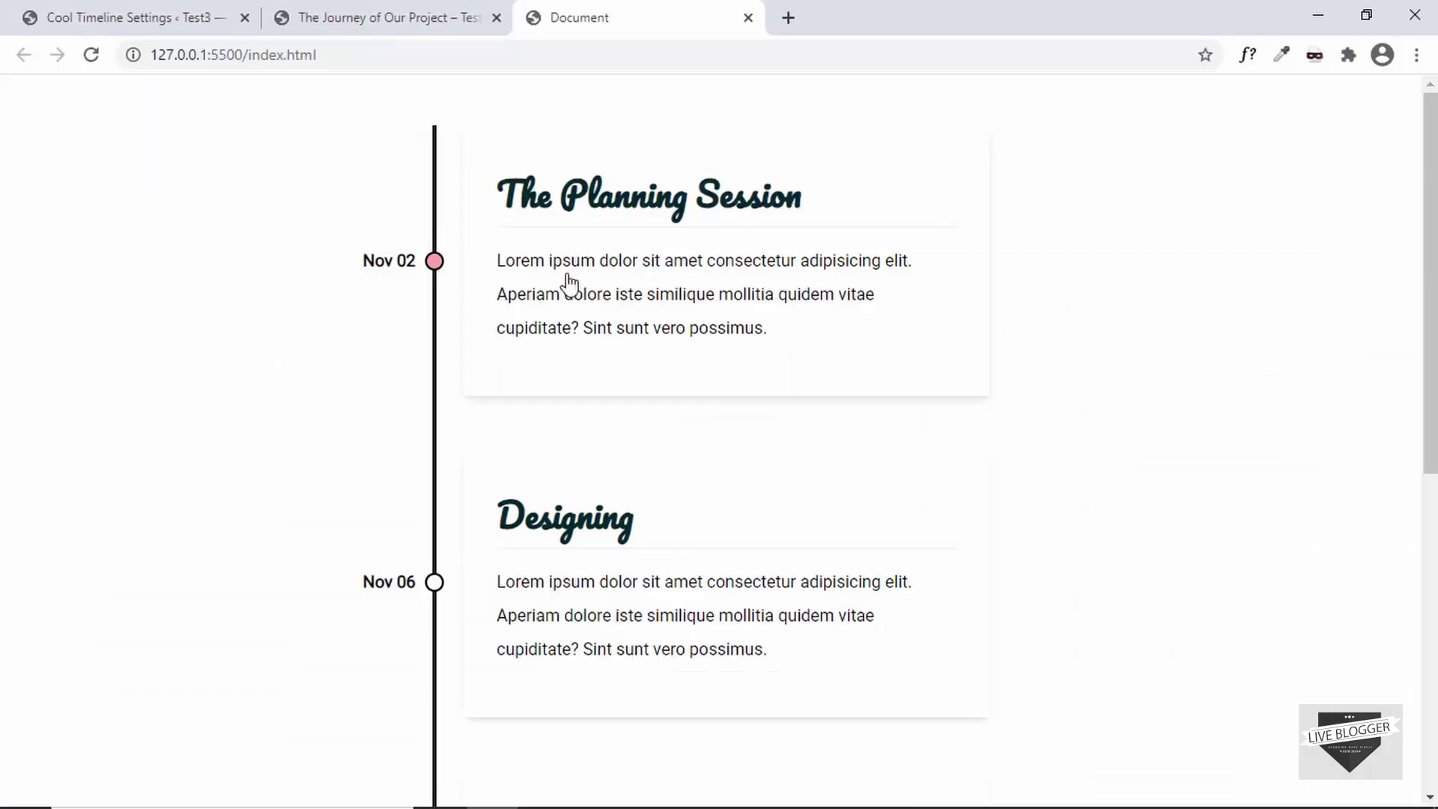
click(124, 9)
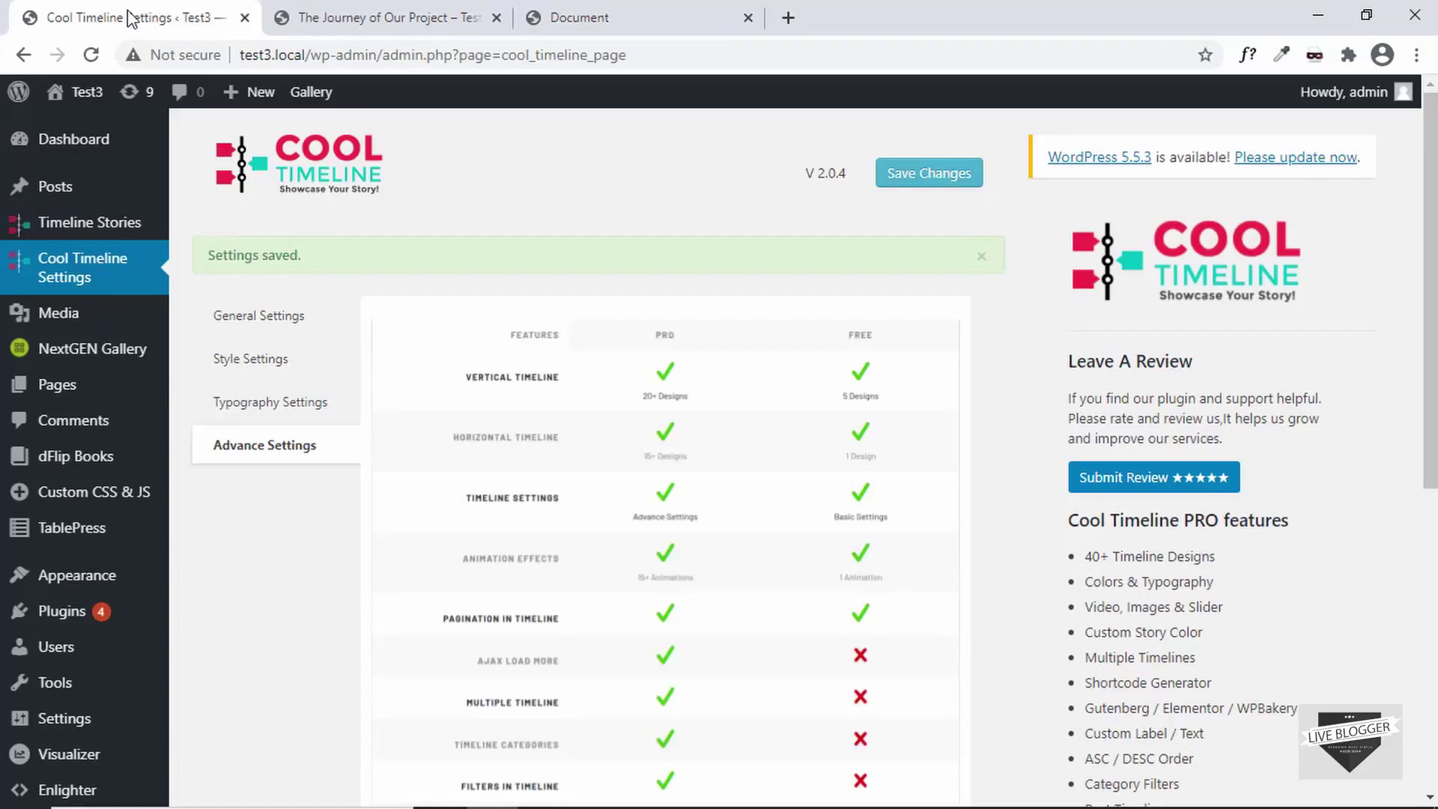
click(75, 389)
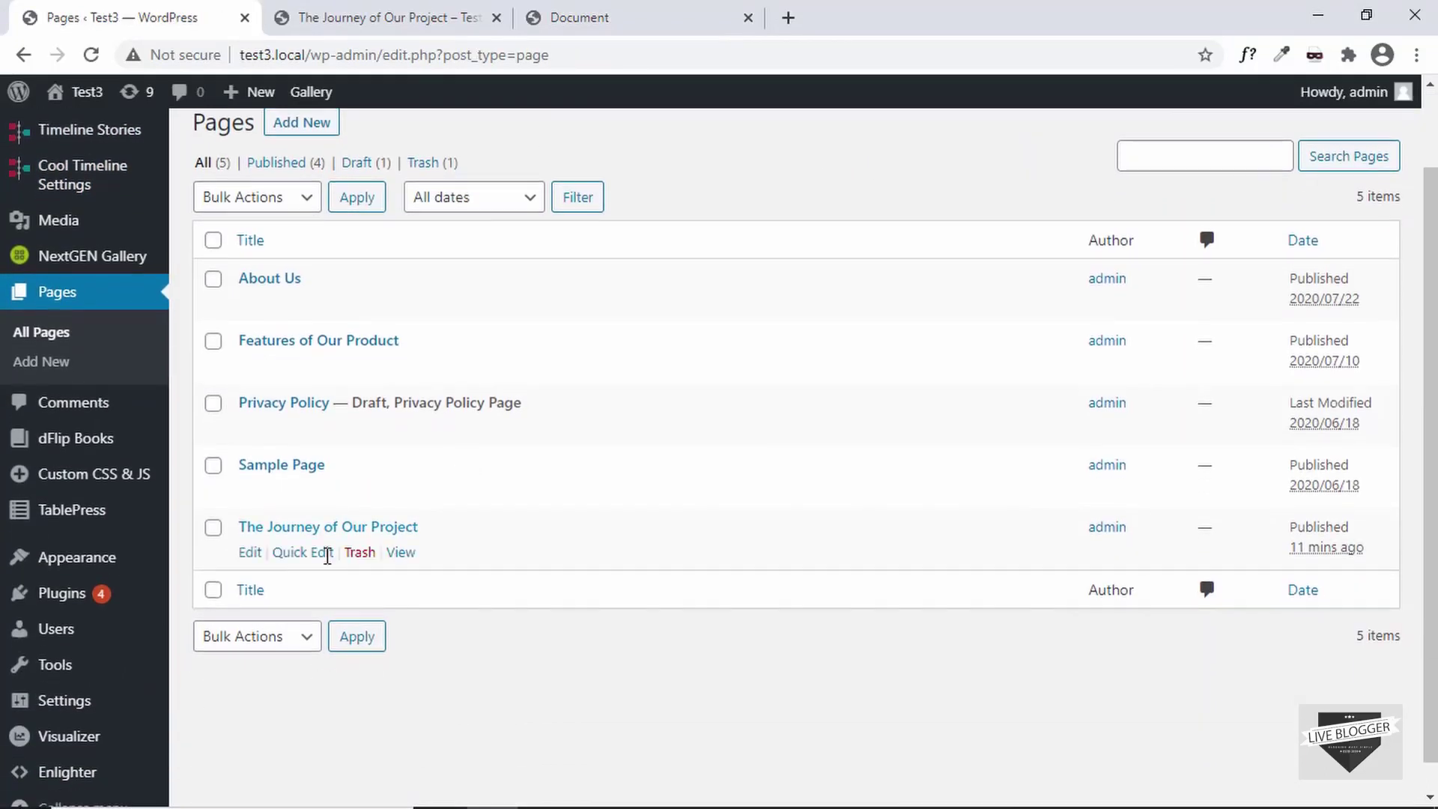
click(248, 554)
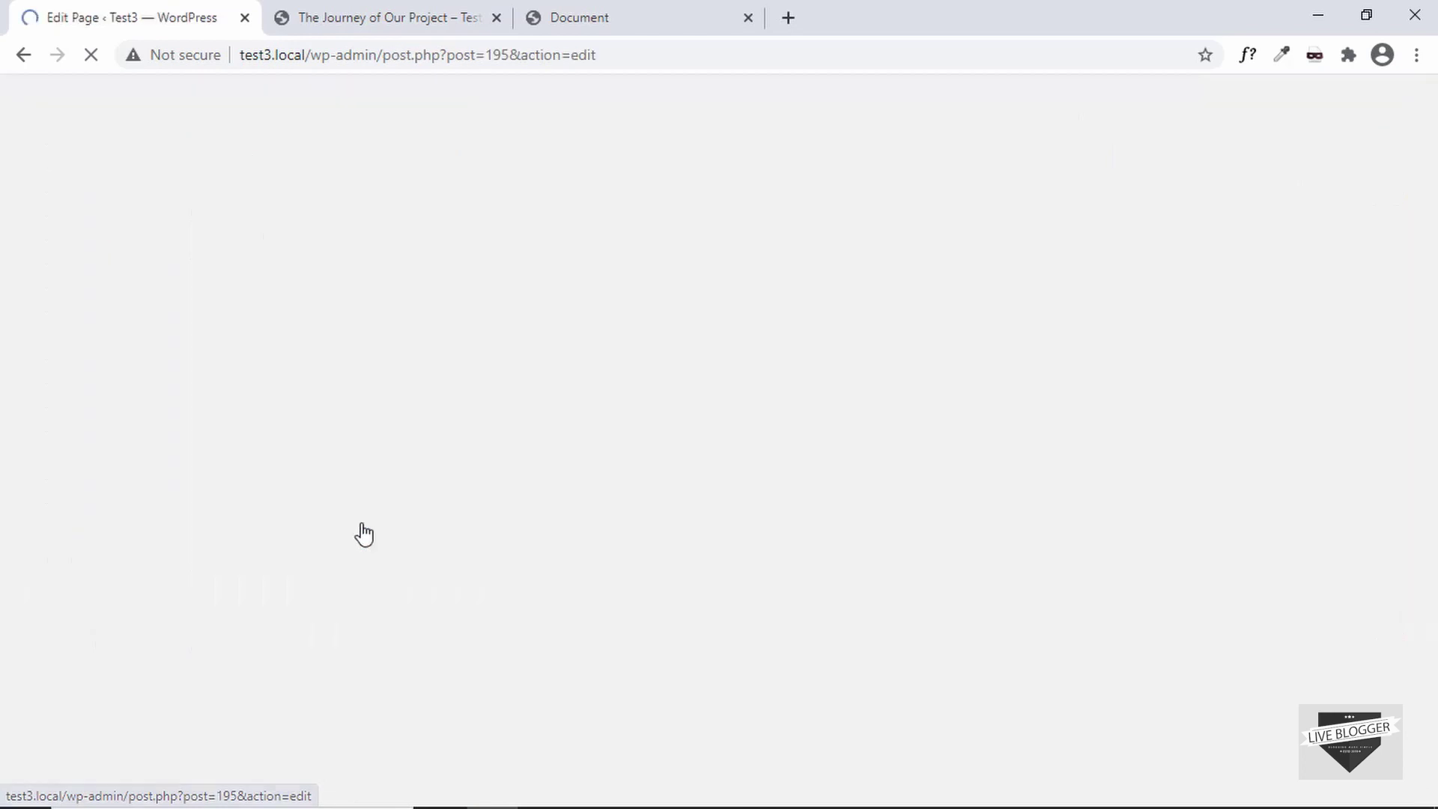
- Add a Custom HTML block at the end of the page, below the Instant Builder timeline
scroll(607, 396, down, 10)
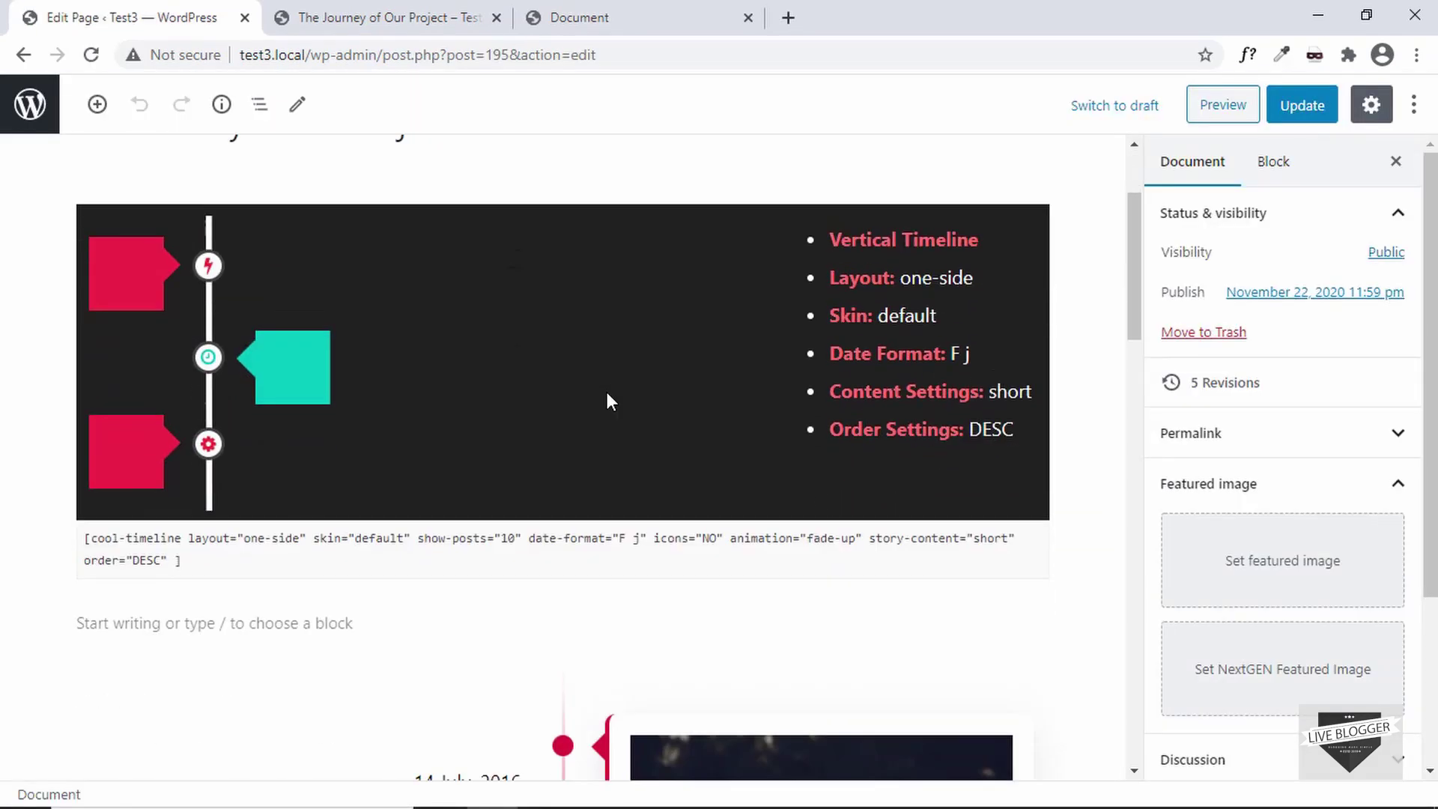
scroll(610, 401, down, 15)
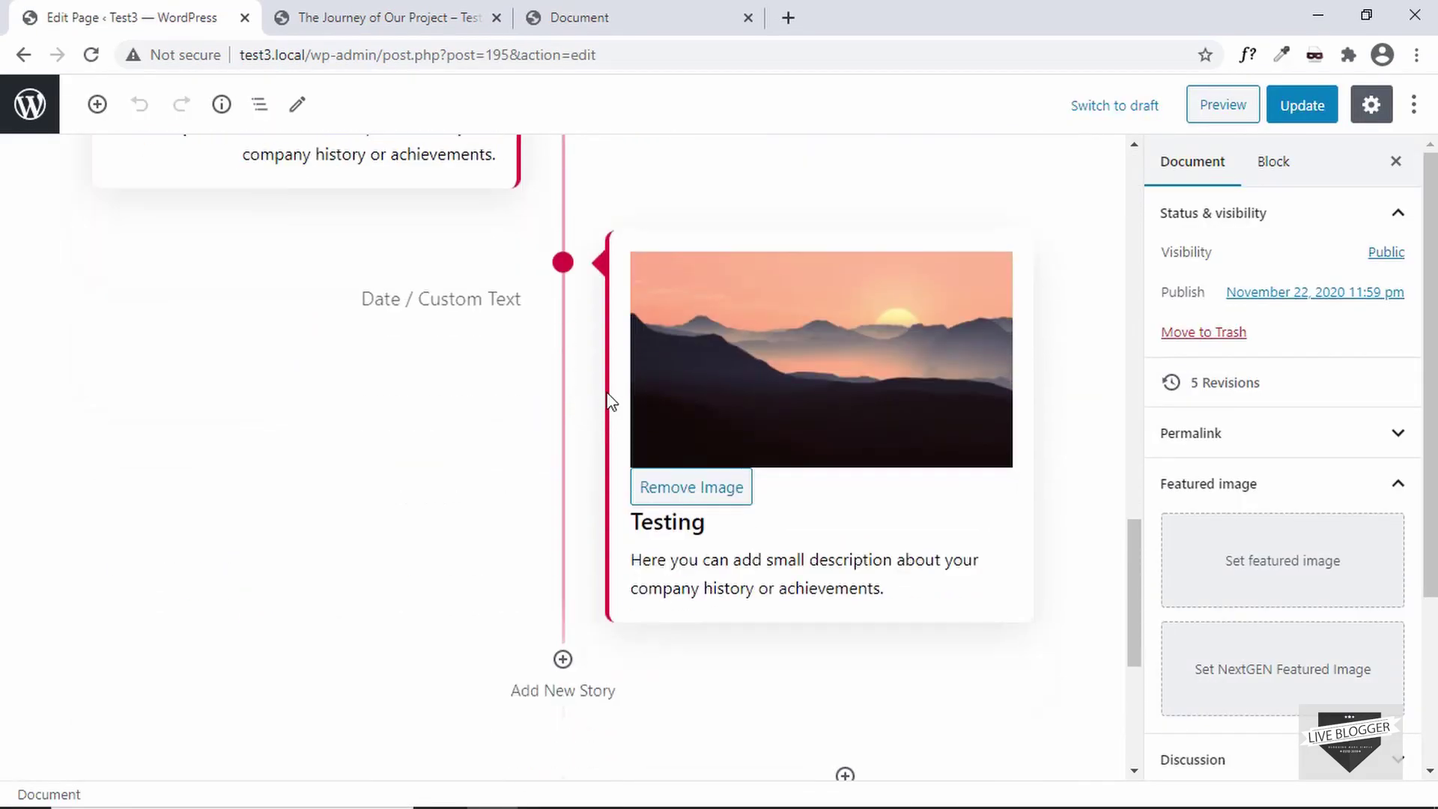
click(563, 367)
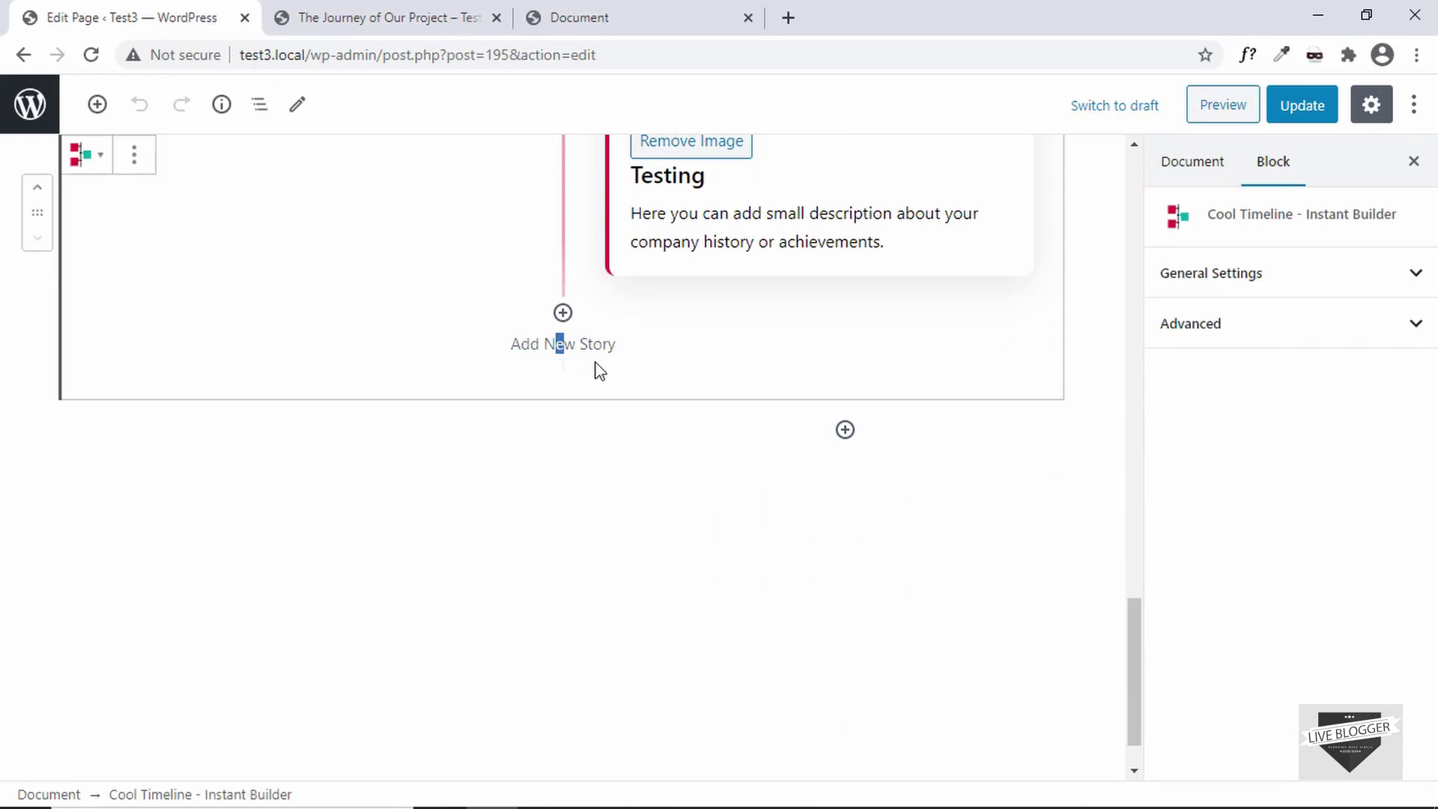
click(595, 438)
text(/)
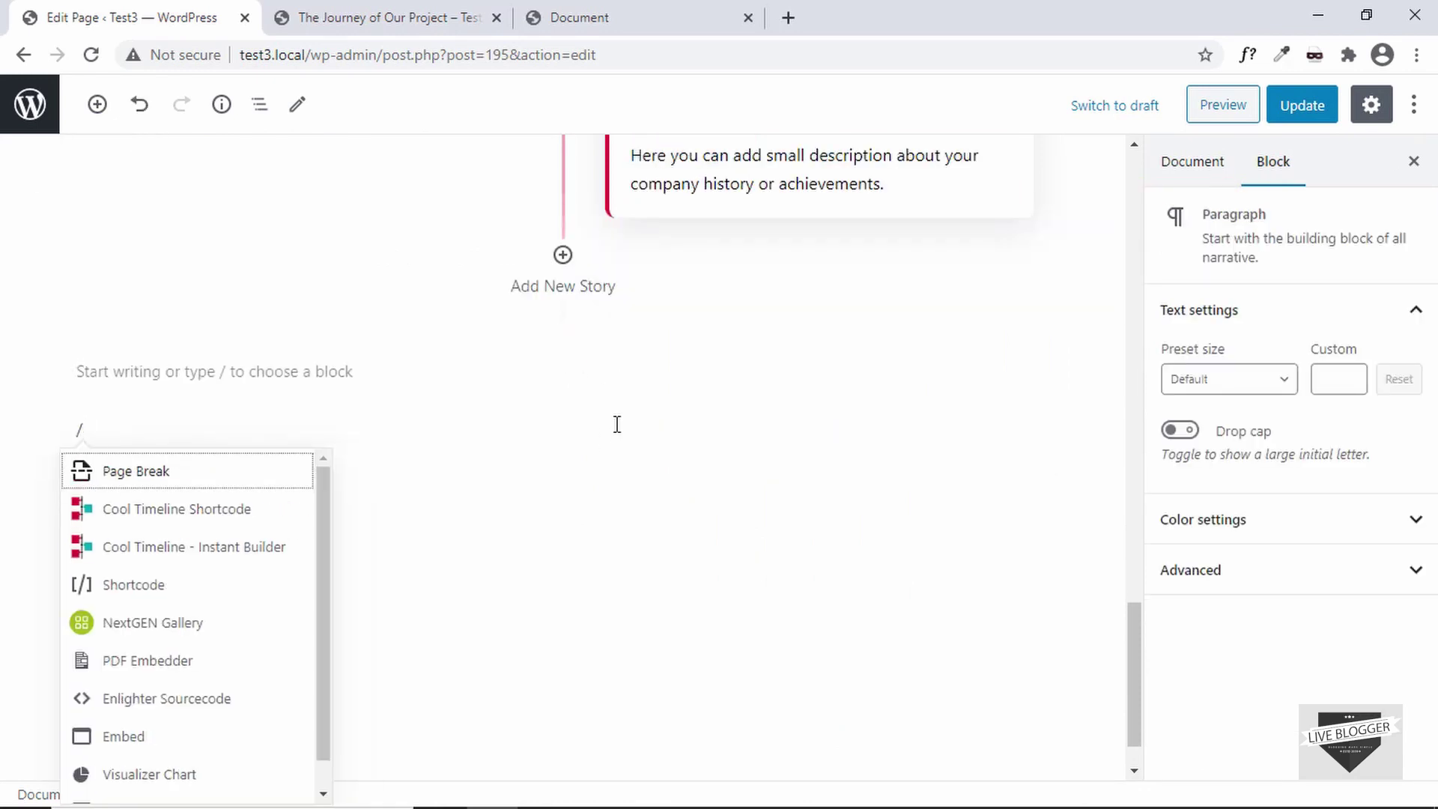
text(ht)
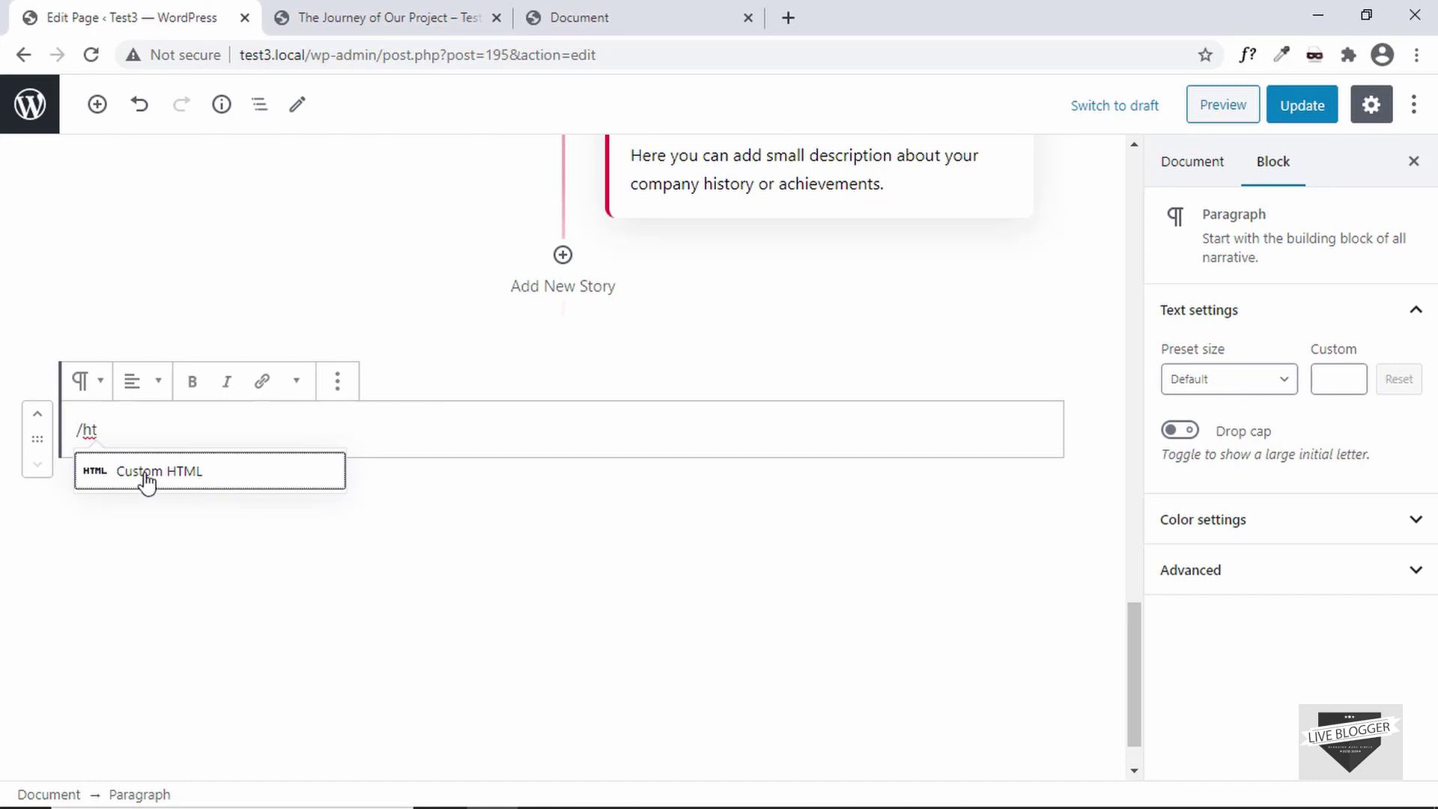
click(203, 479)
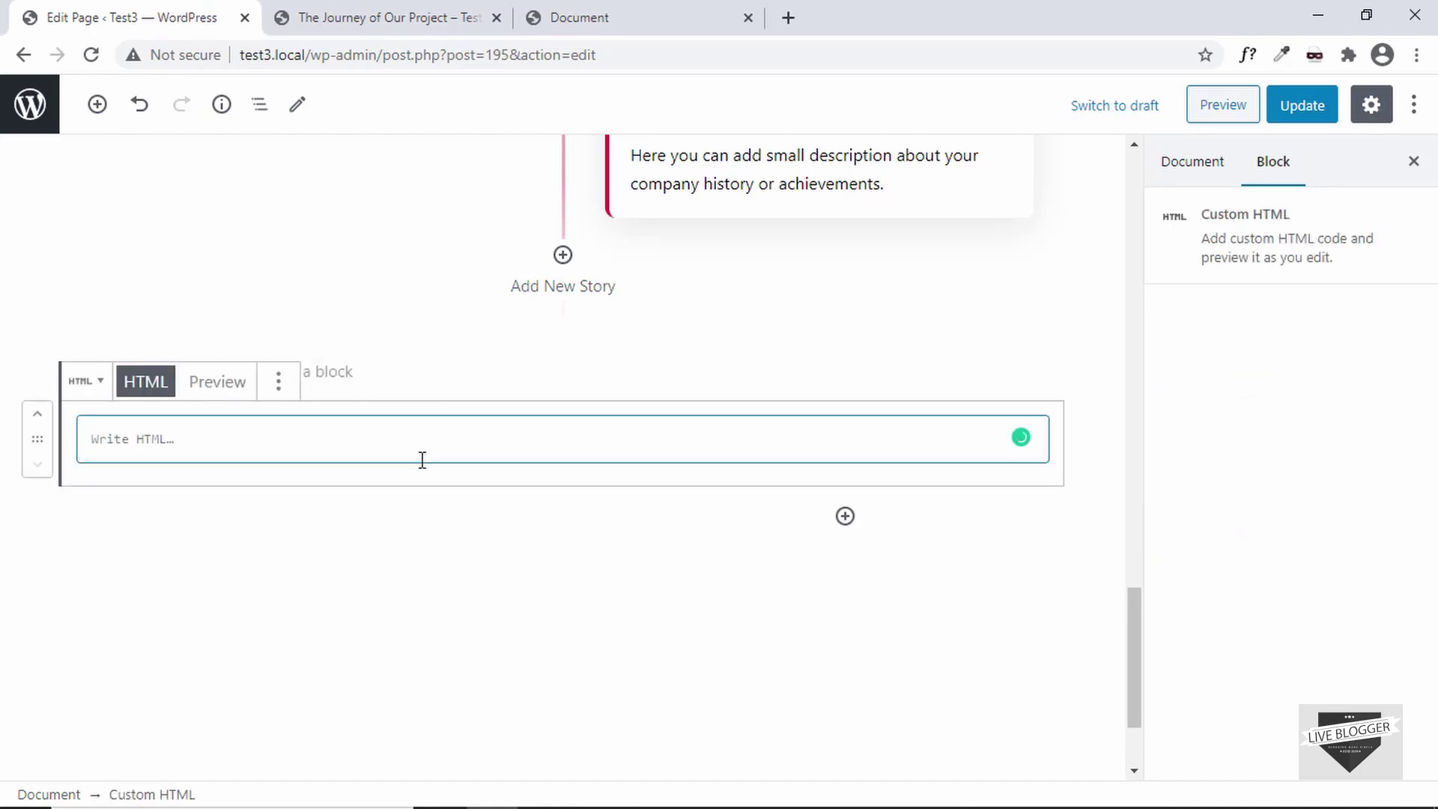
- Paste the copied timeline-container markup into the Custom HTML block and update the page
key(alt+Tab)
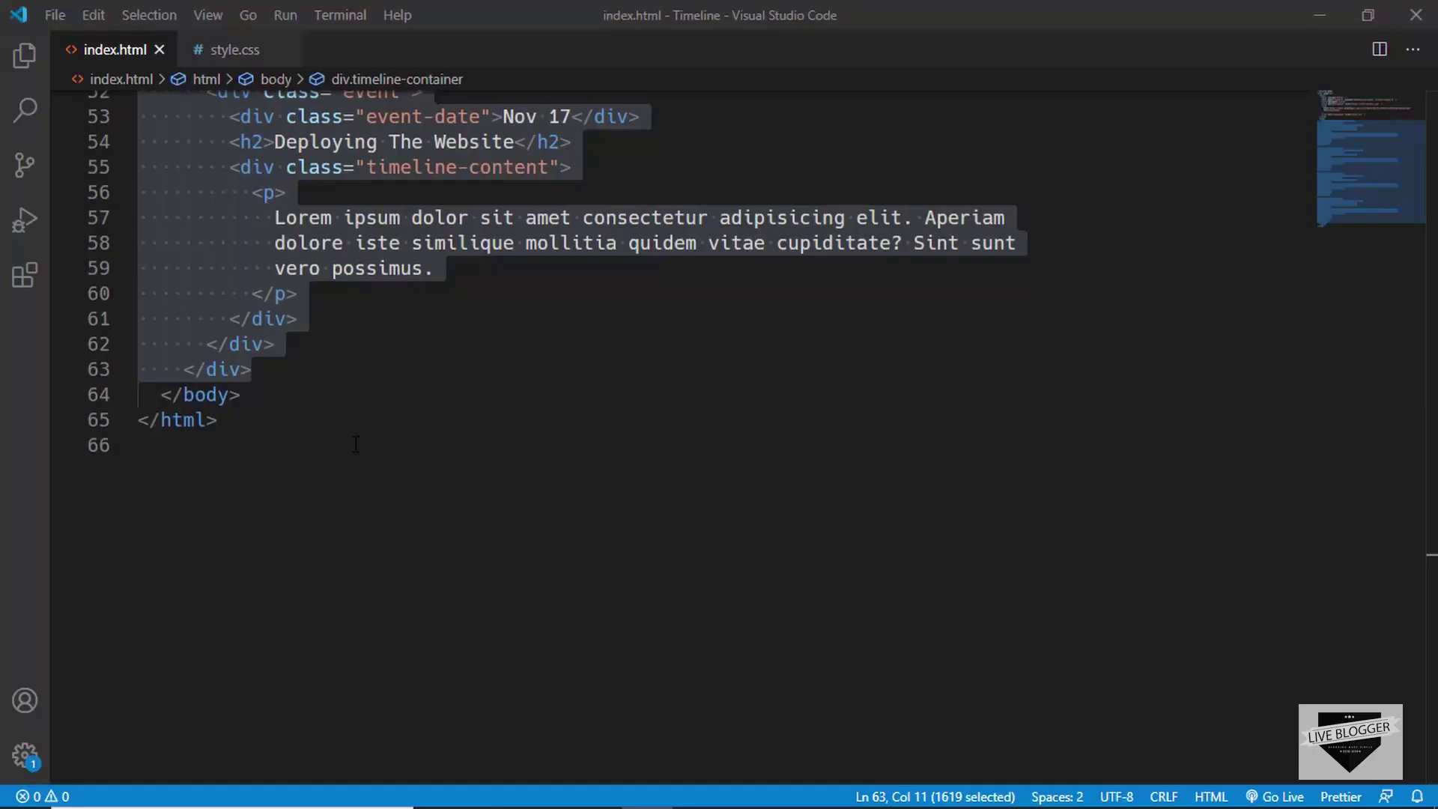
key(alt+Tab)
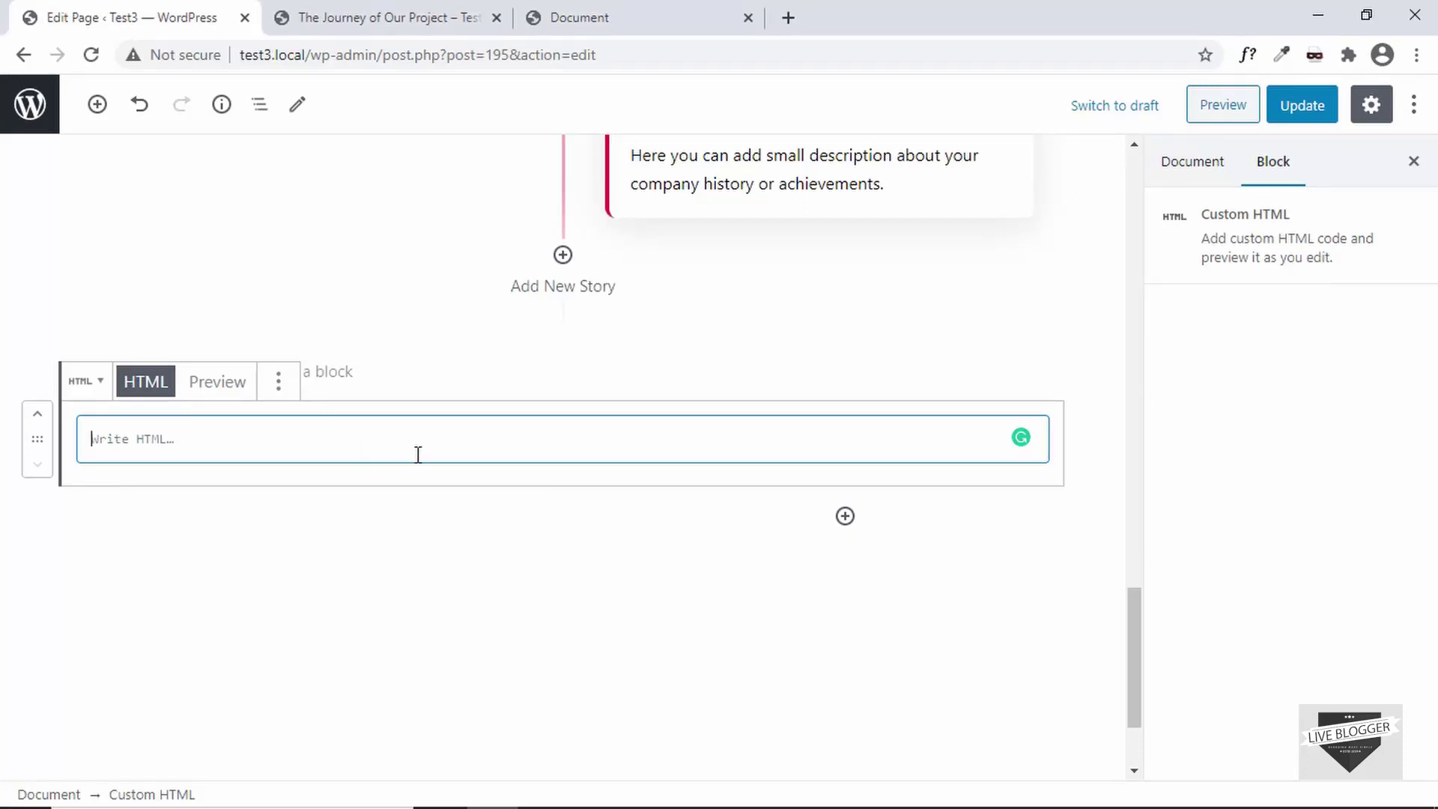
key(ctrl+v)
scroll(413, 553, up, 10)
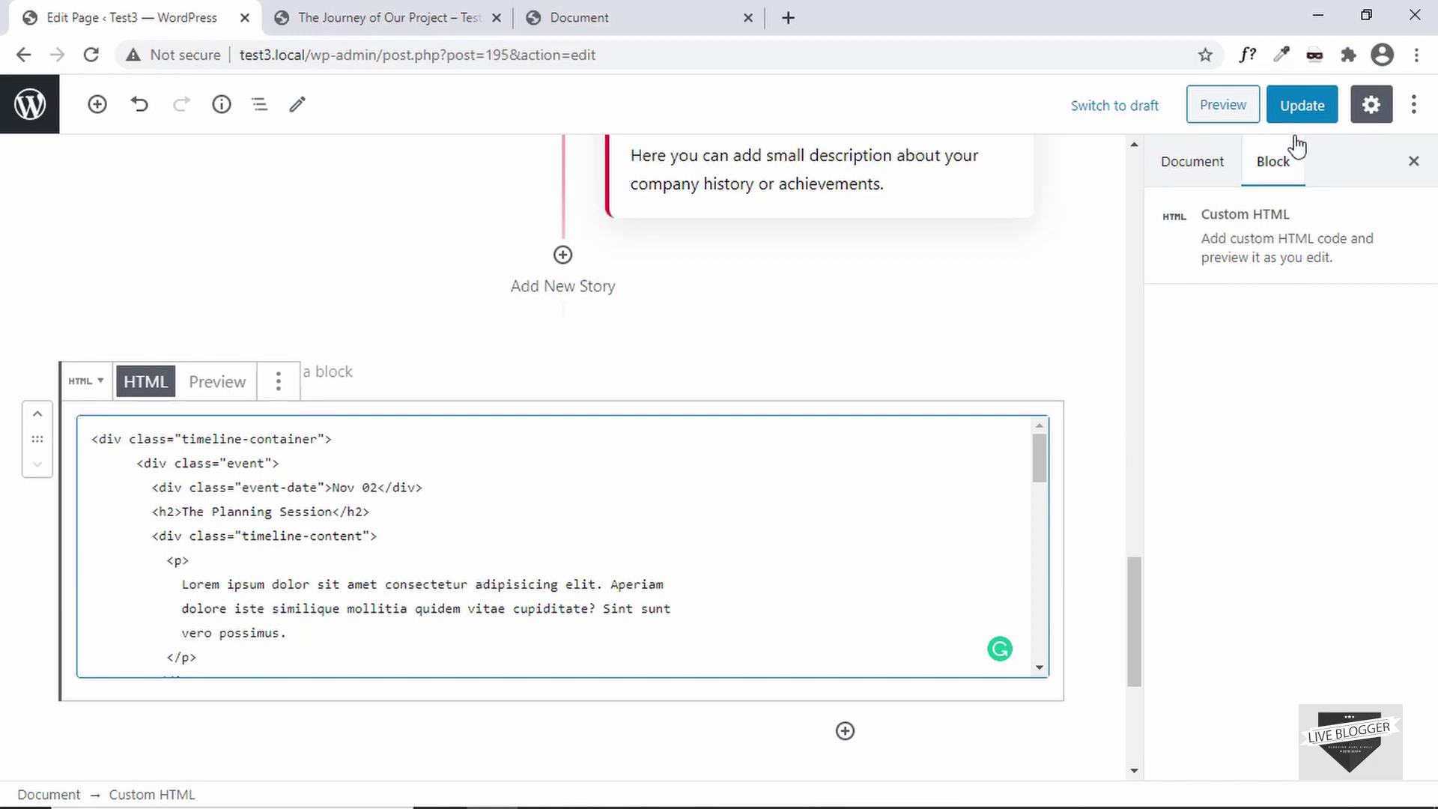
click(1303, 112)
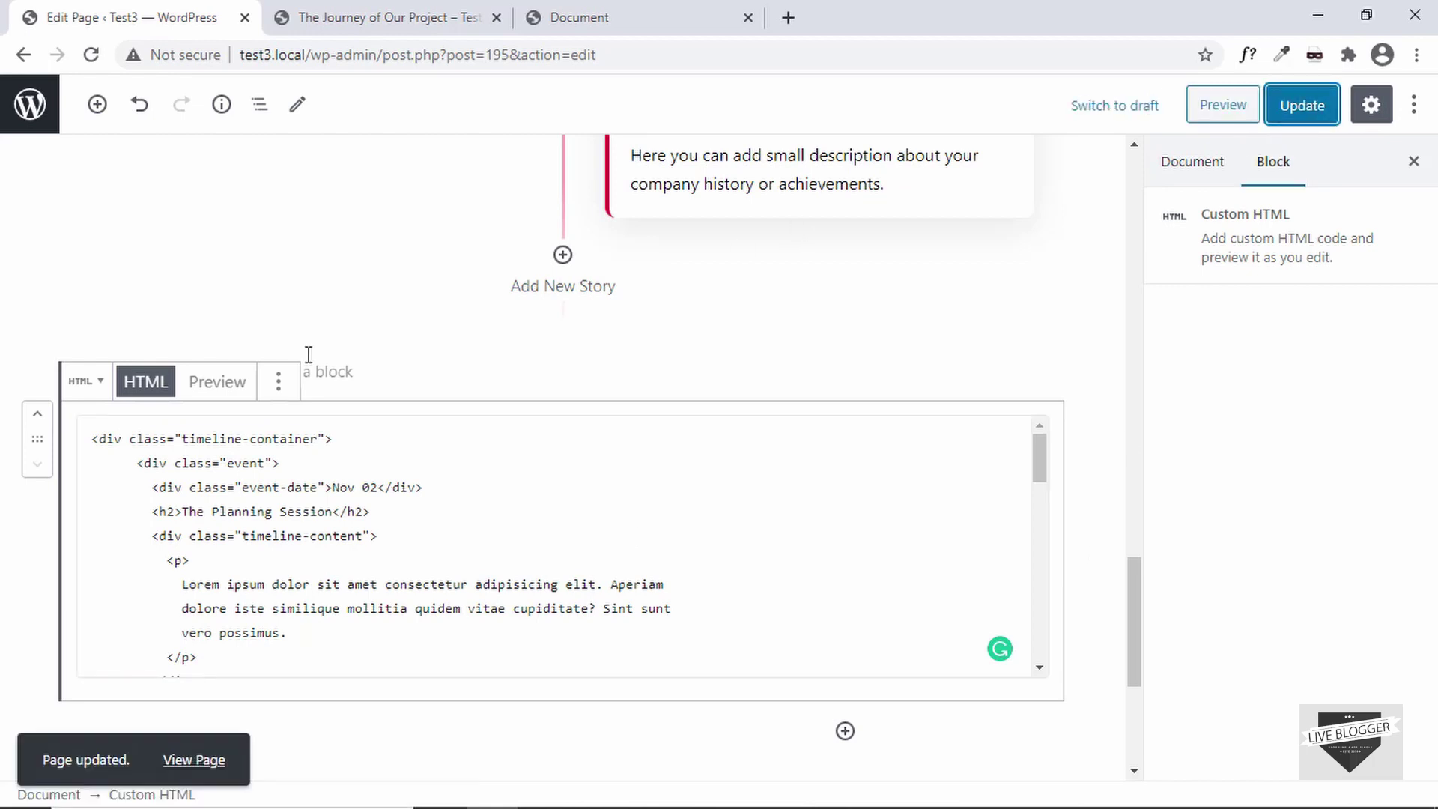
- Preview the rendered content of the Custom HTML block, then return the block to its code view
click(218, 382)
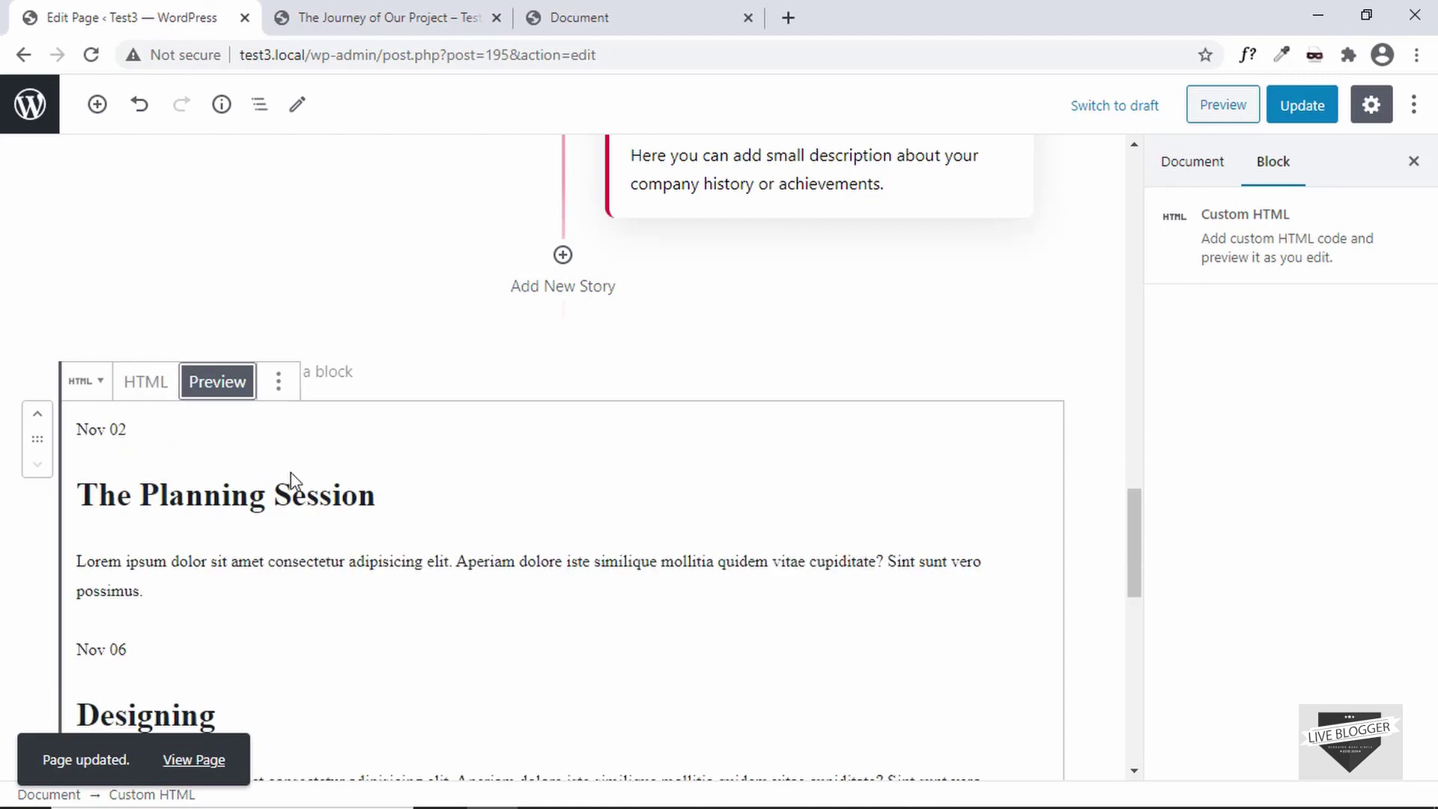
scroll(304, 542, down, 5)
scroll(304, 541, up, 5)
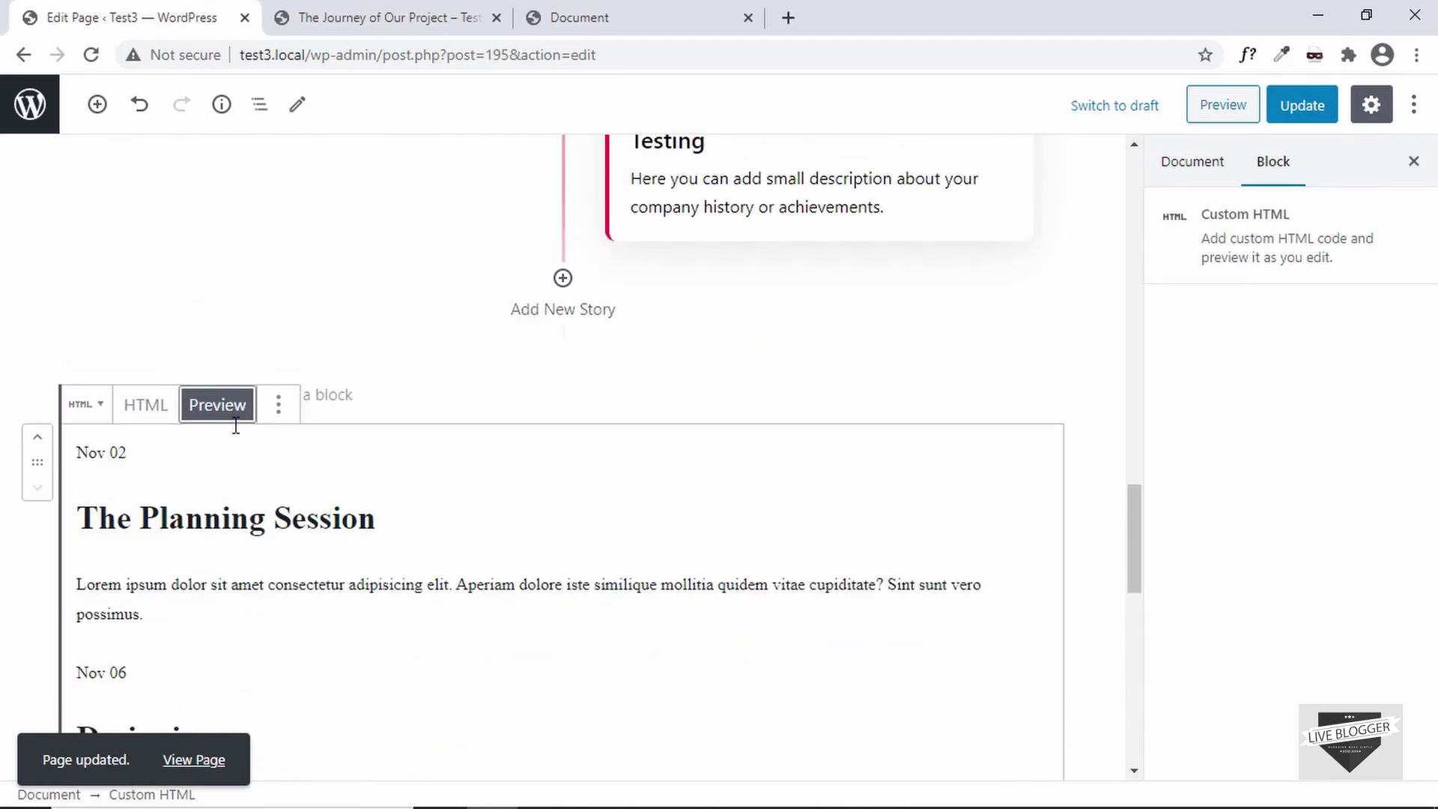
click(145, 405)
- Reload the project page and compare its new HTML section with the original timeline in the local index.html document
click(390, 16)
click(418, 49)
key(Return)
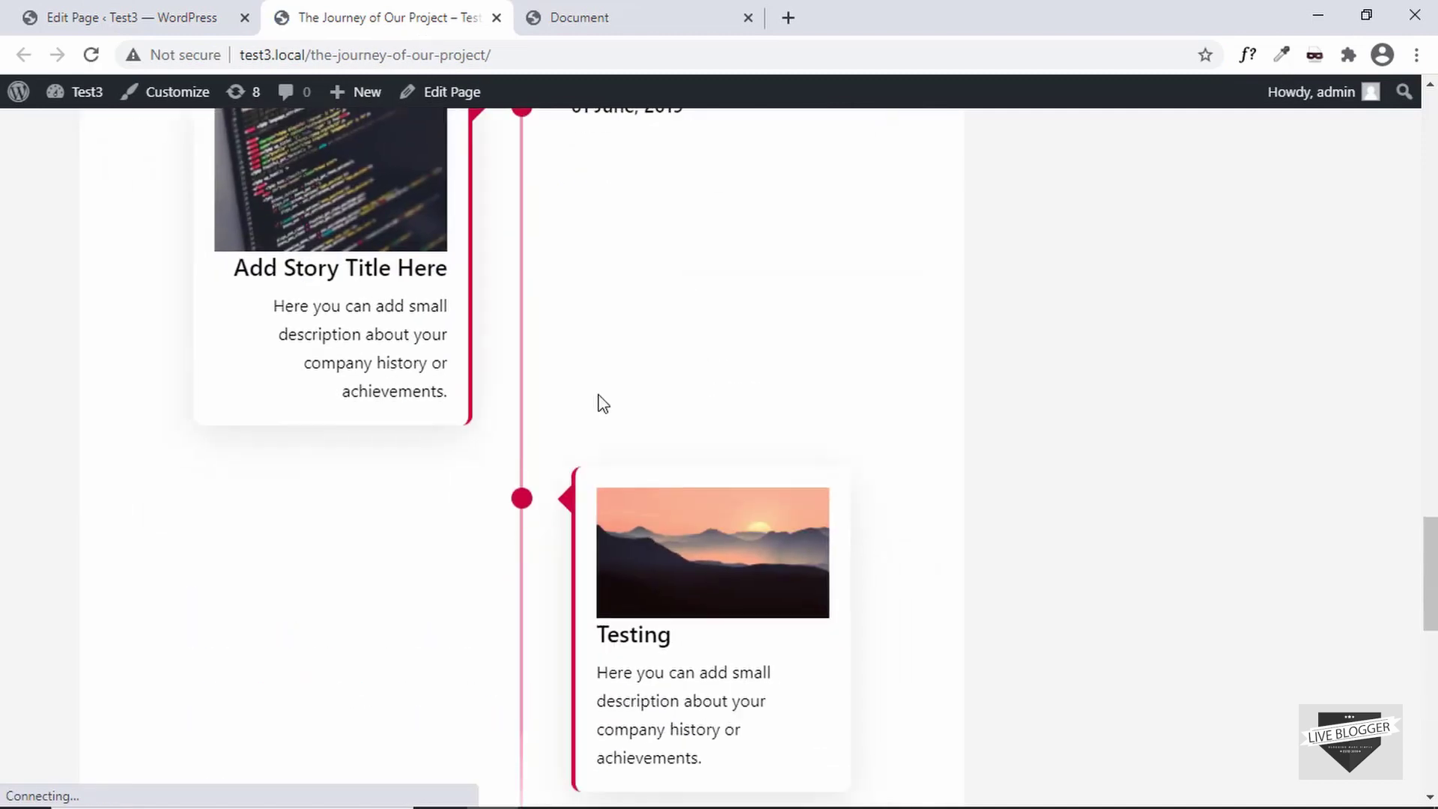
scroll(597, 404, down, 6)
scroll(390, 404, down, 3)
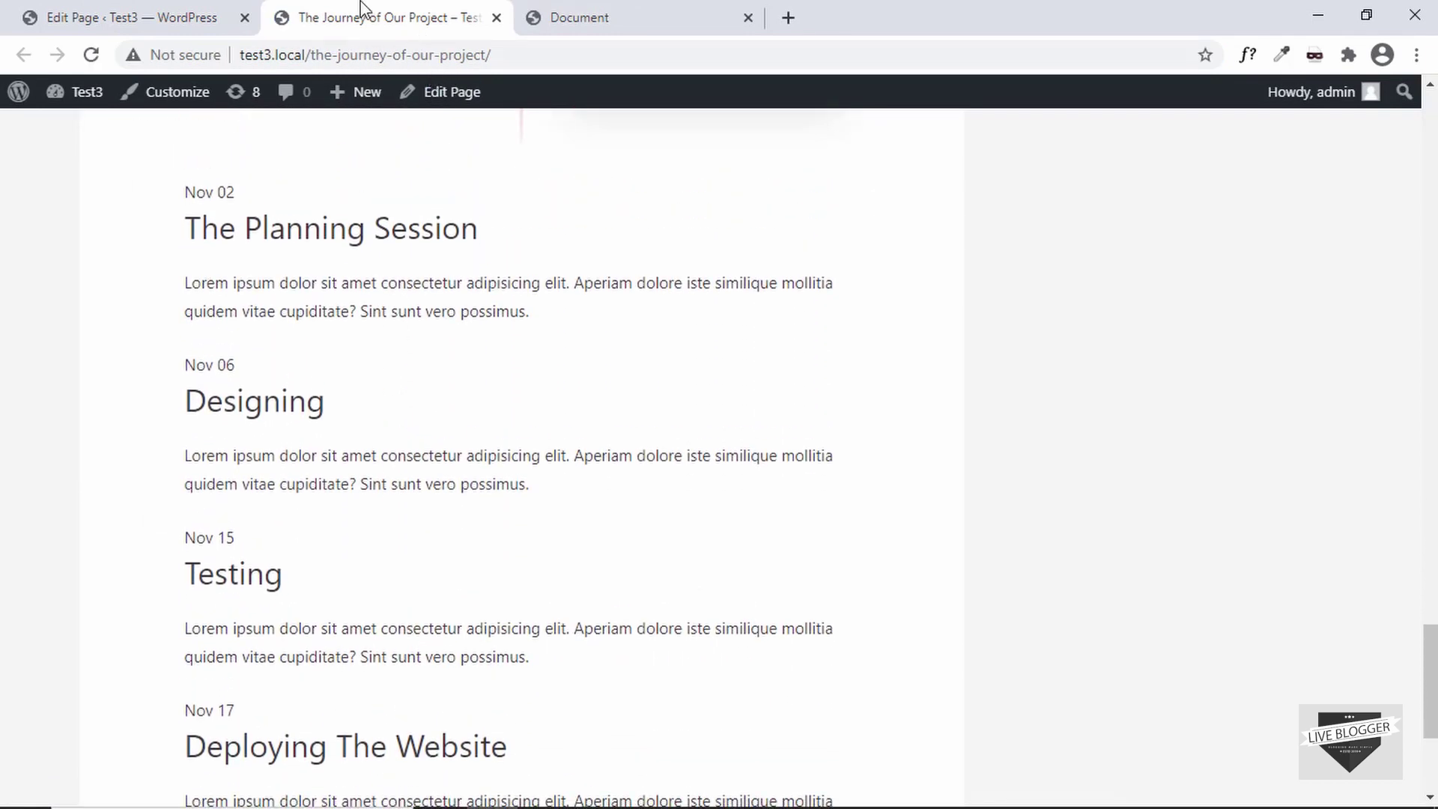
click(576, 17)
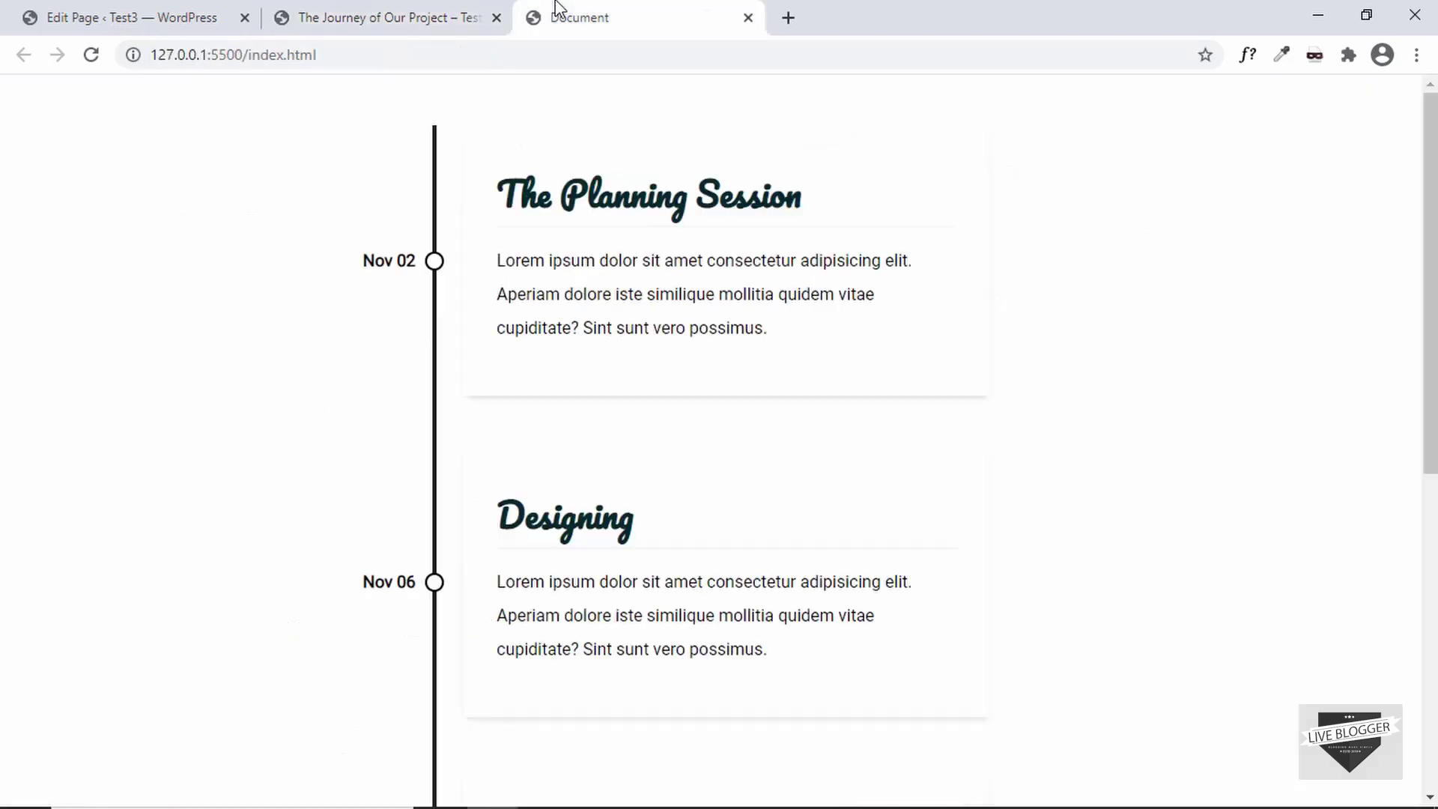
click(352, 15)
- Update the project page again and leave the editor for the pages list
click(169, 15)
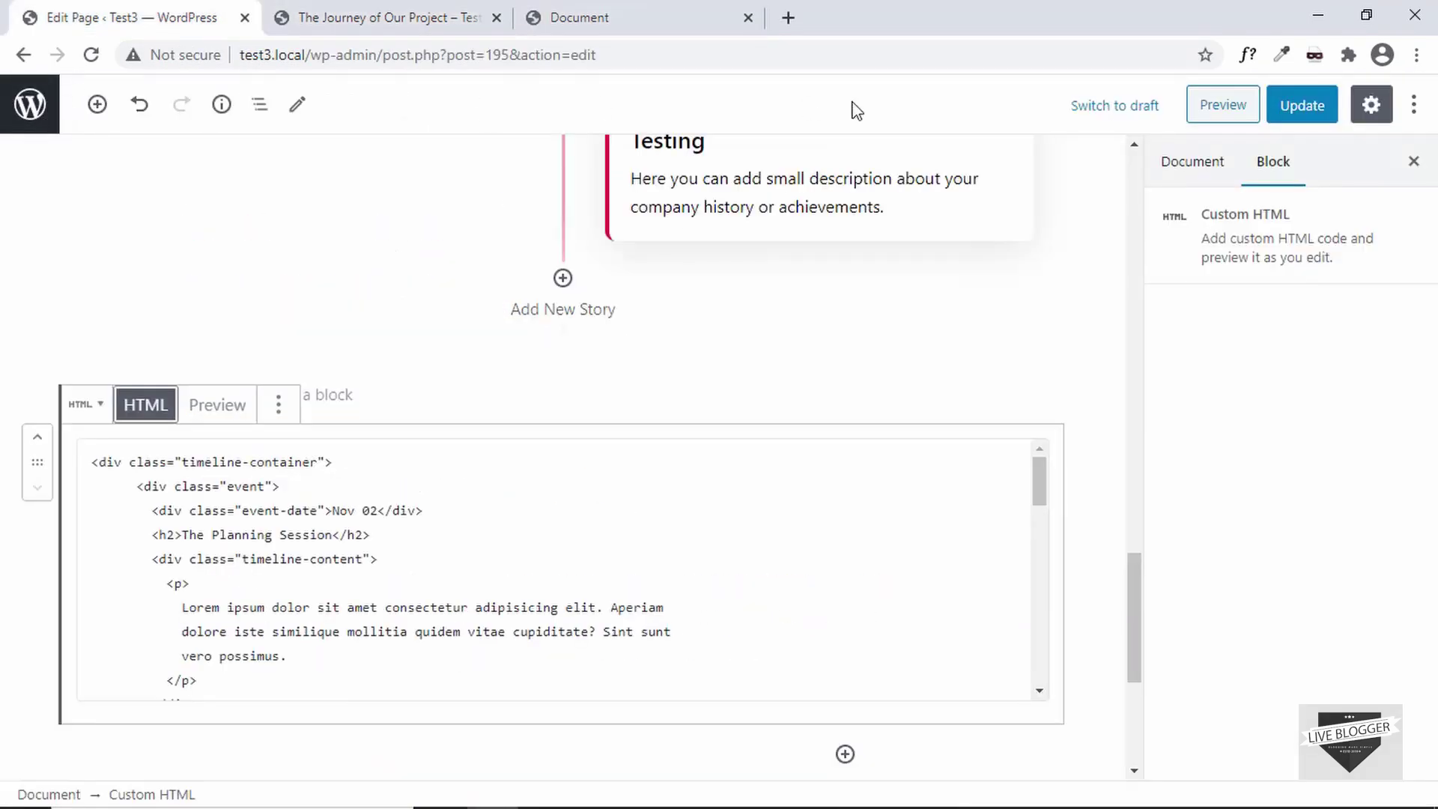
click(1304, 116)
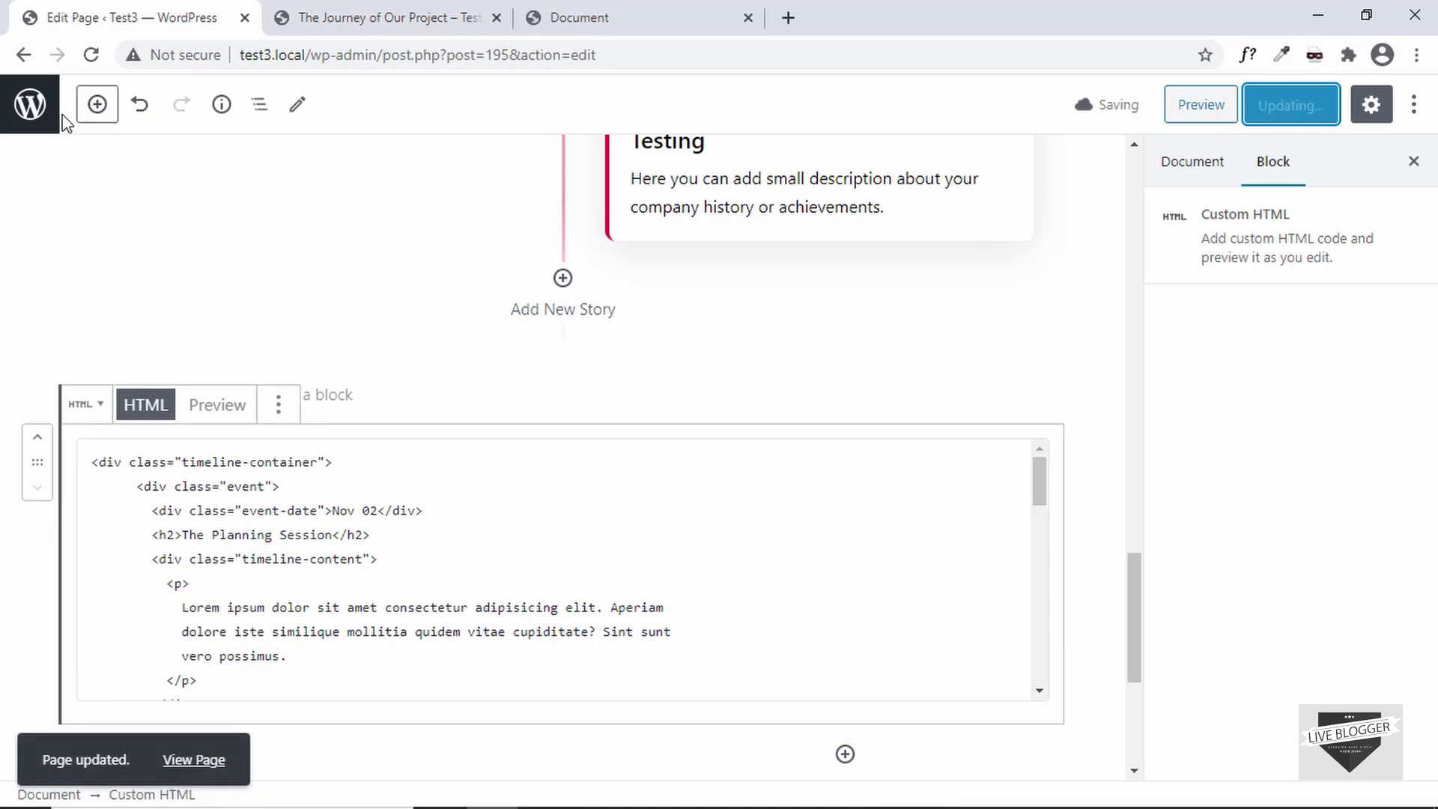
click(26, 112)
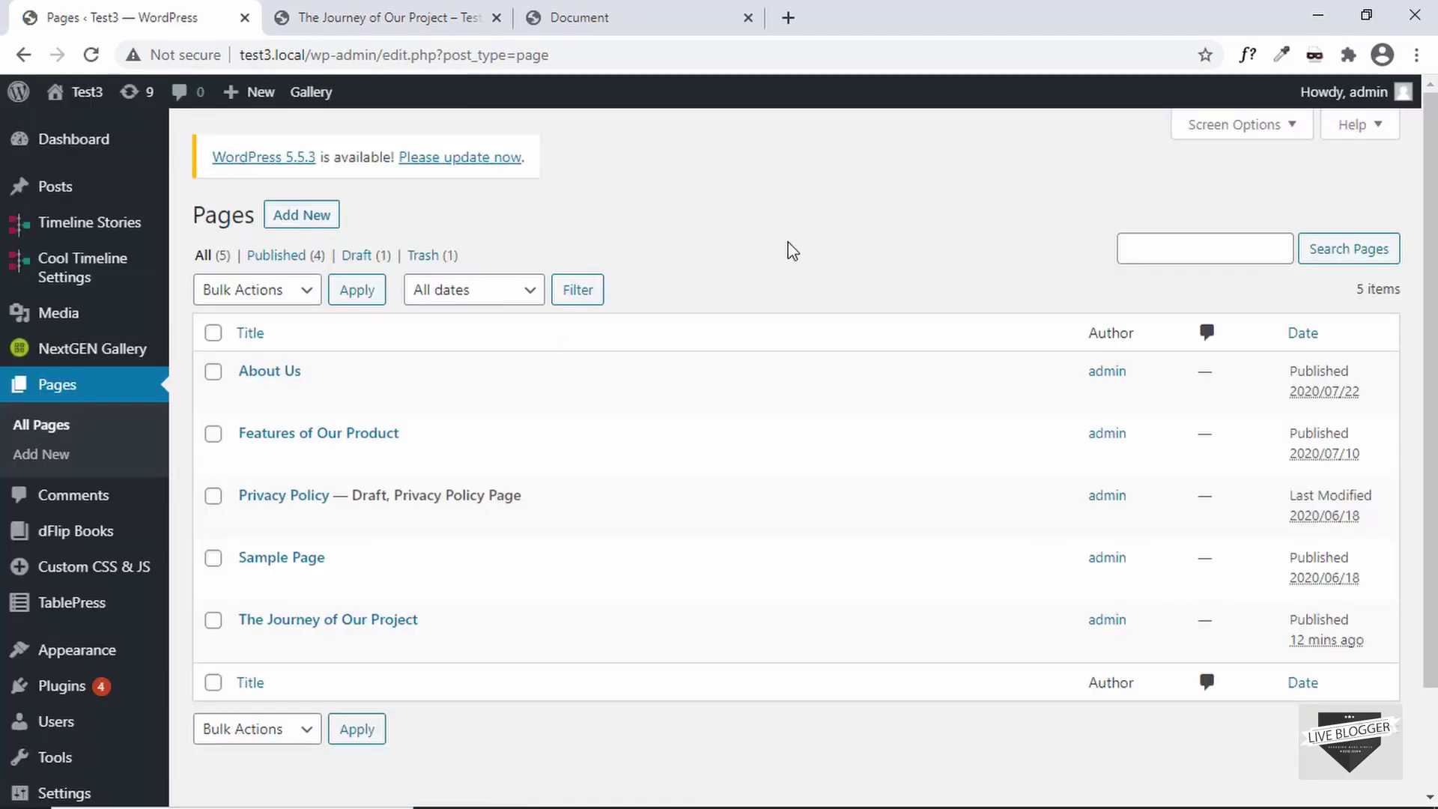
- Start a new custom CSS code entry with the Custom CSS & JS plugin
mouse_move(113, 588)
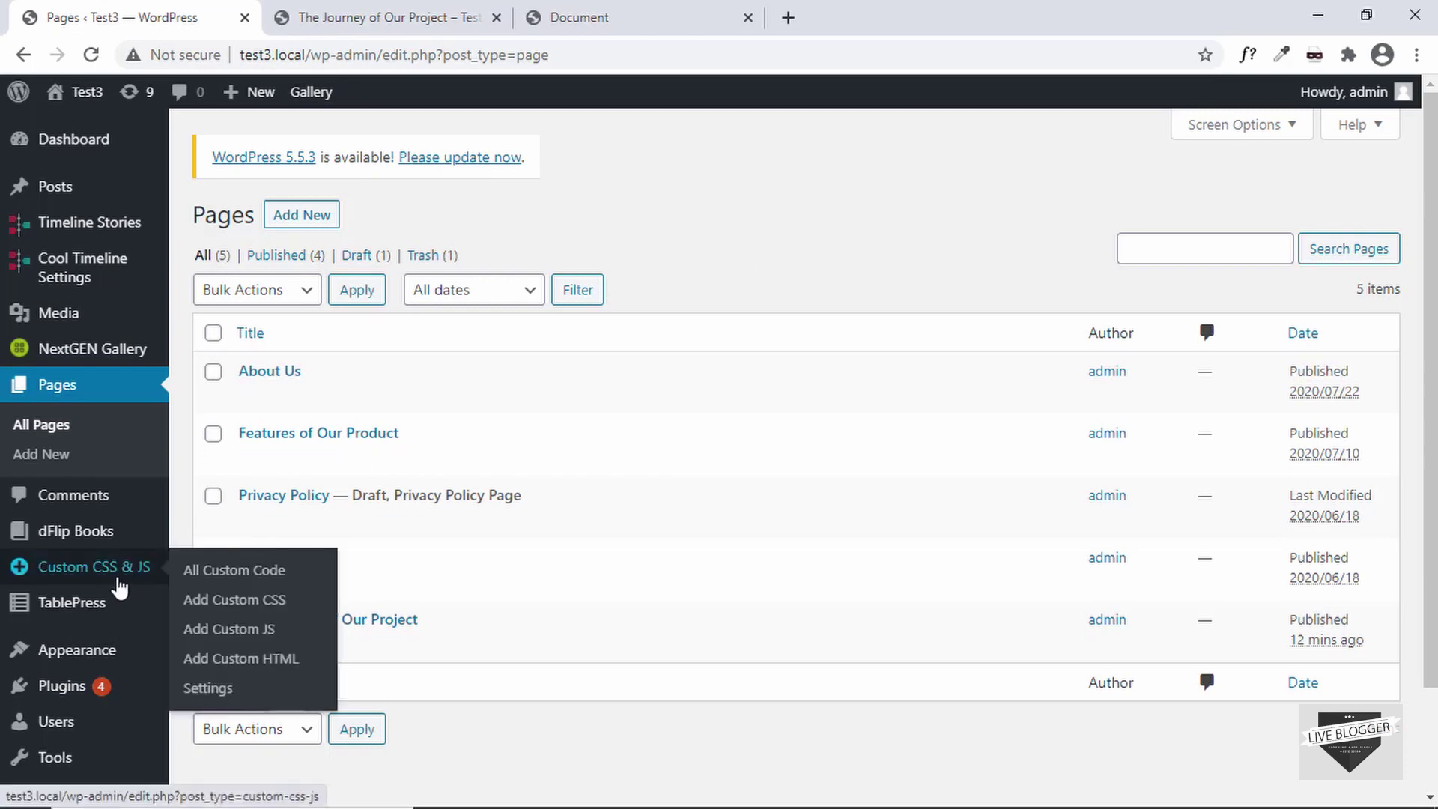
mouse_move(96, 683)
click(260, 608)
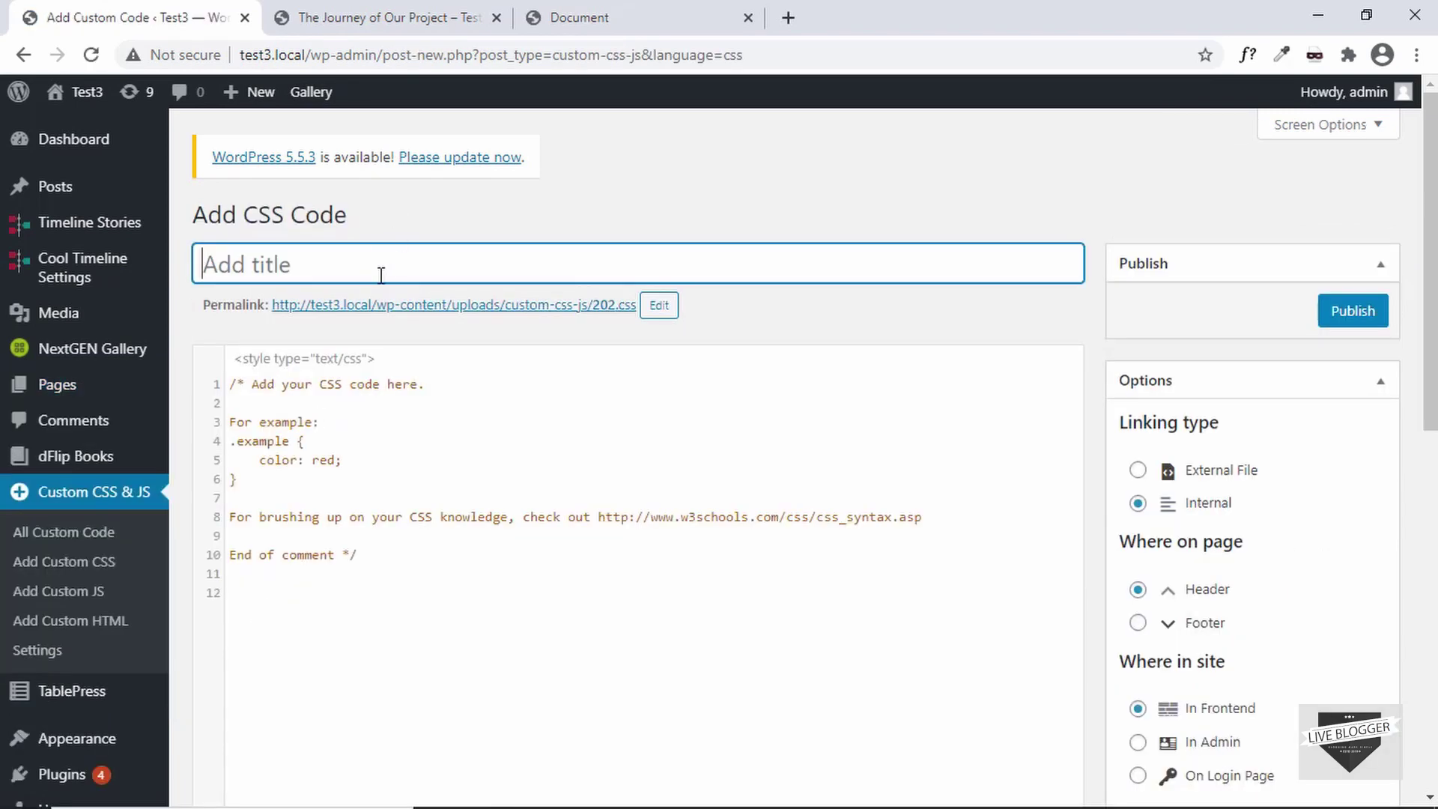
- Title the CSS entry "Events Timeline CSS", then switch to Visual Studio Code and copy the entire contents of style.css
text(Events Timeline CSS)
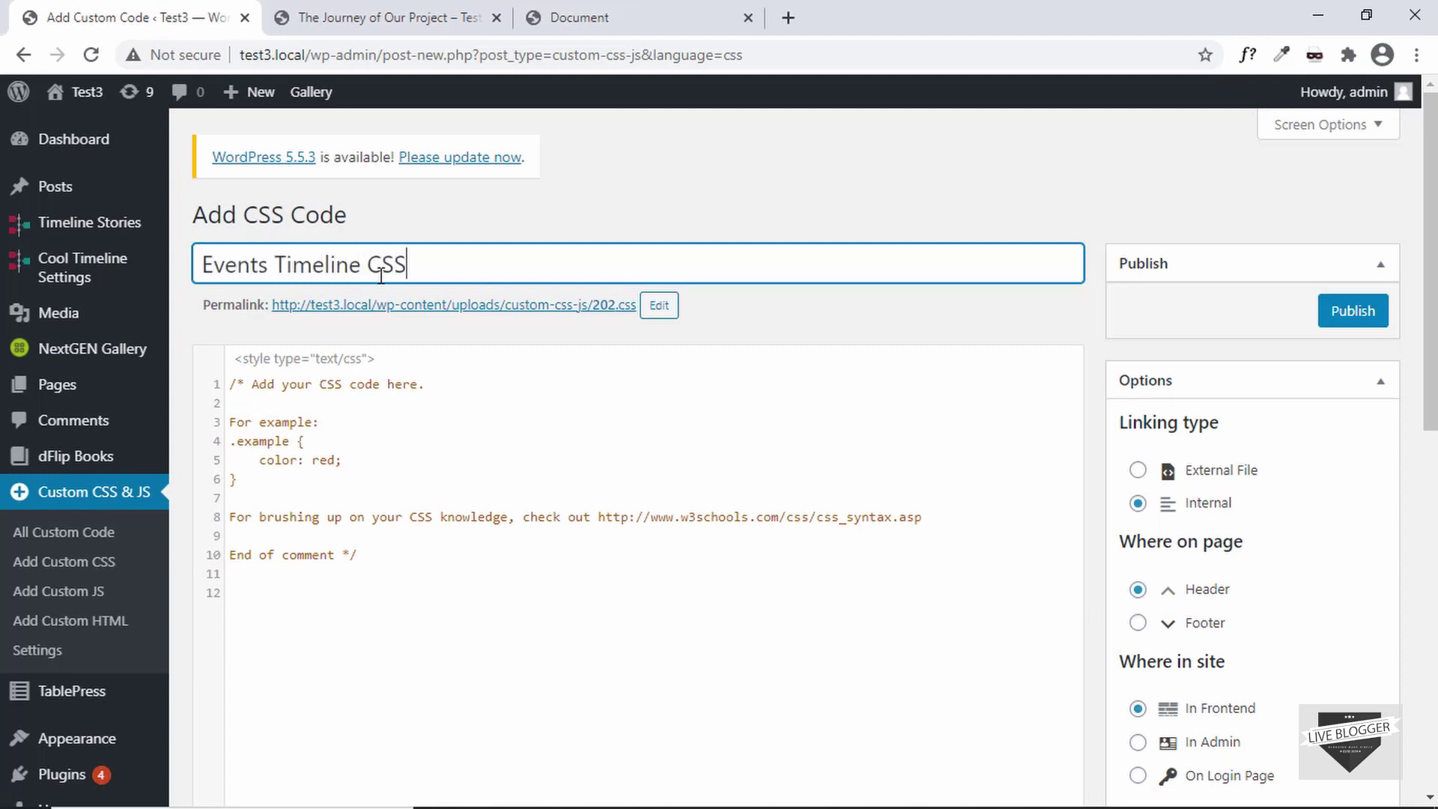
click(415, 435)
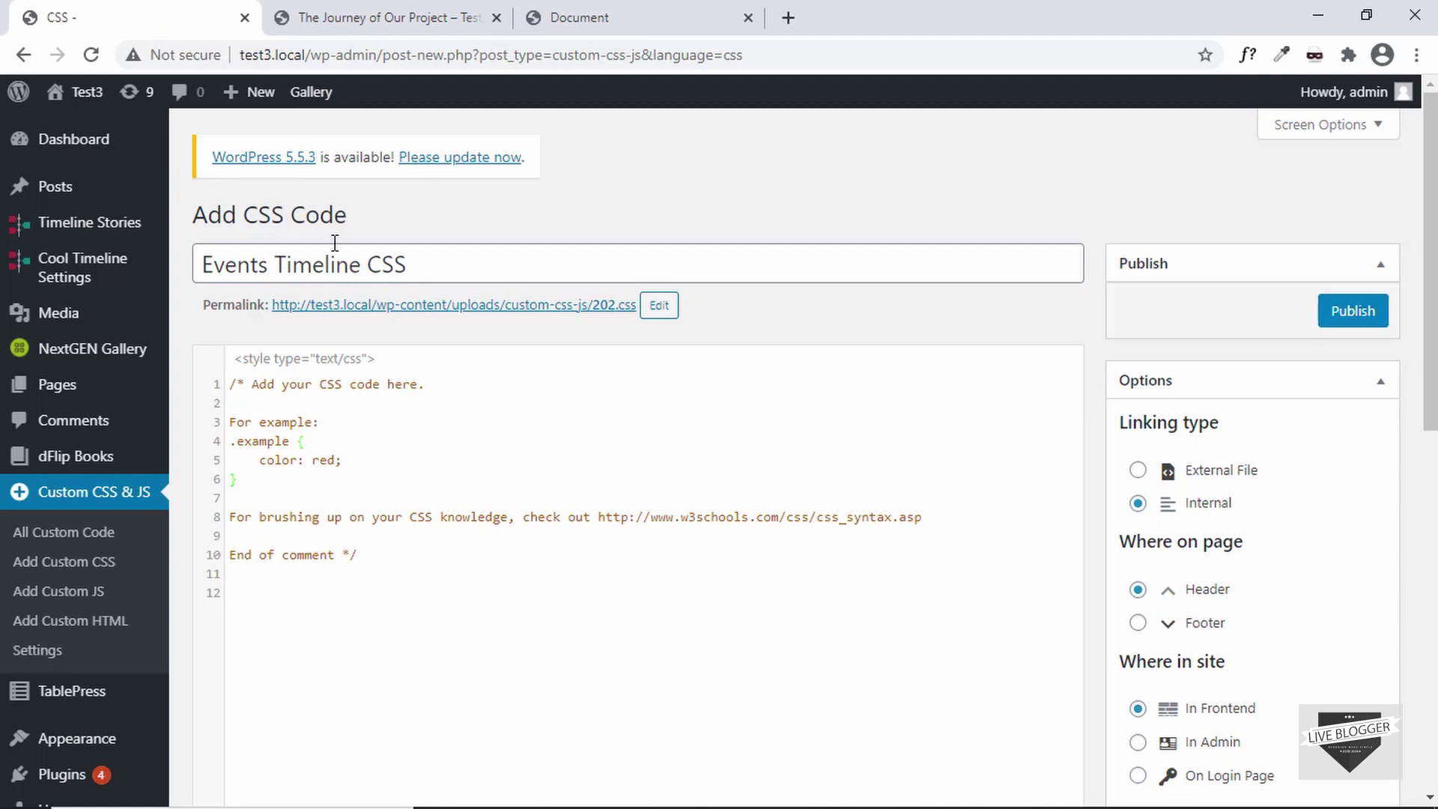
key(alt+Tab)
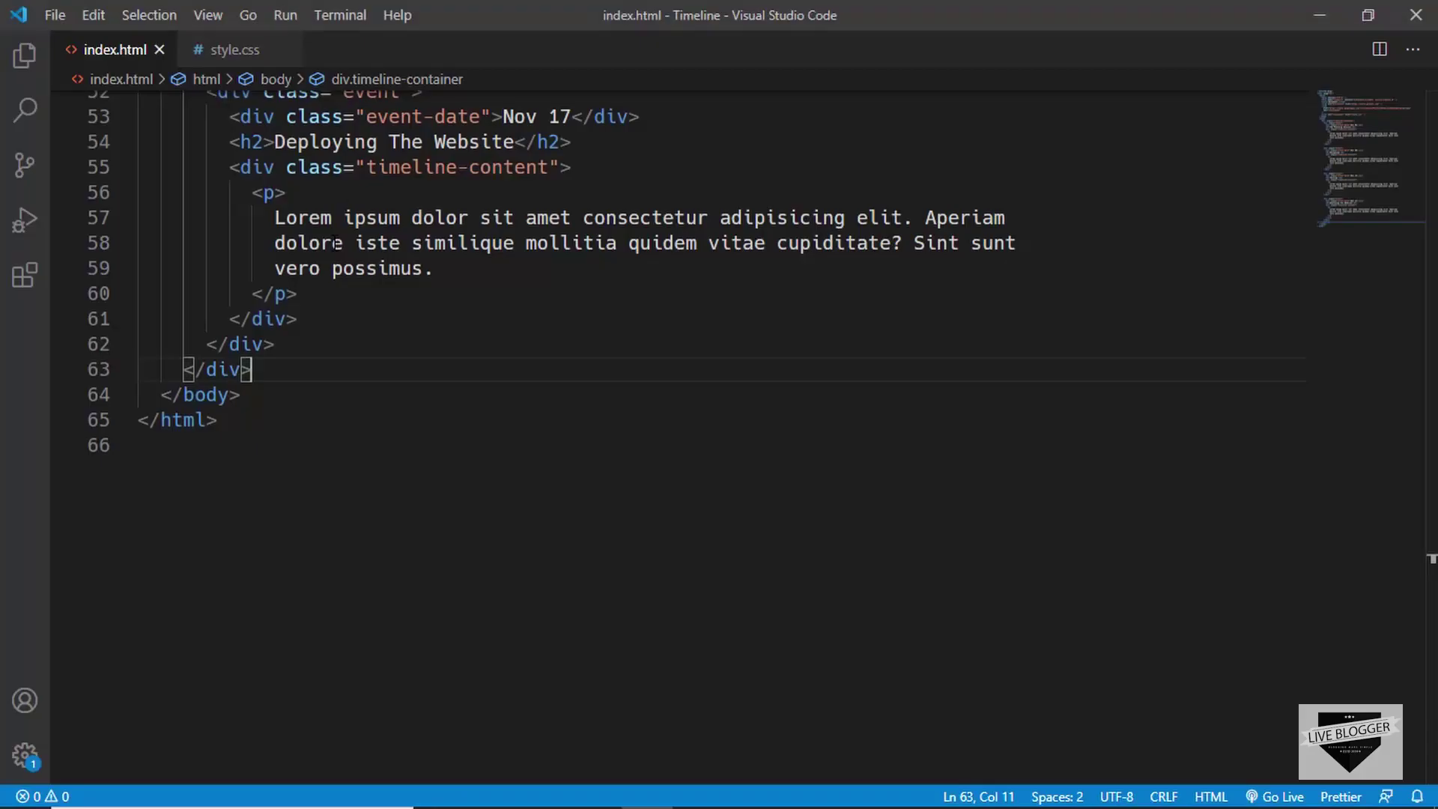
click(225, 51)
key(ctrl+a)
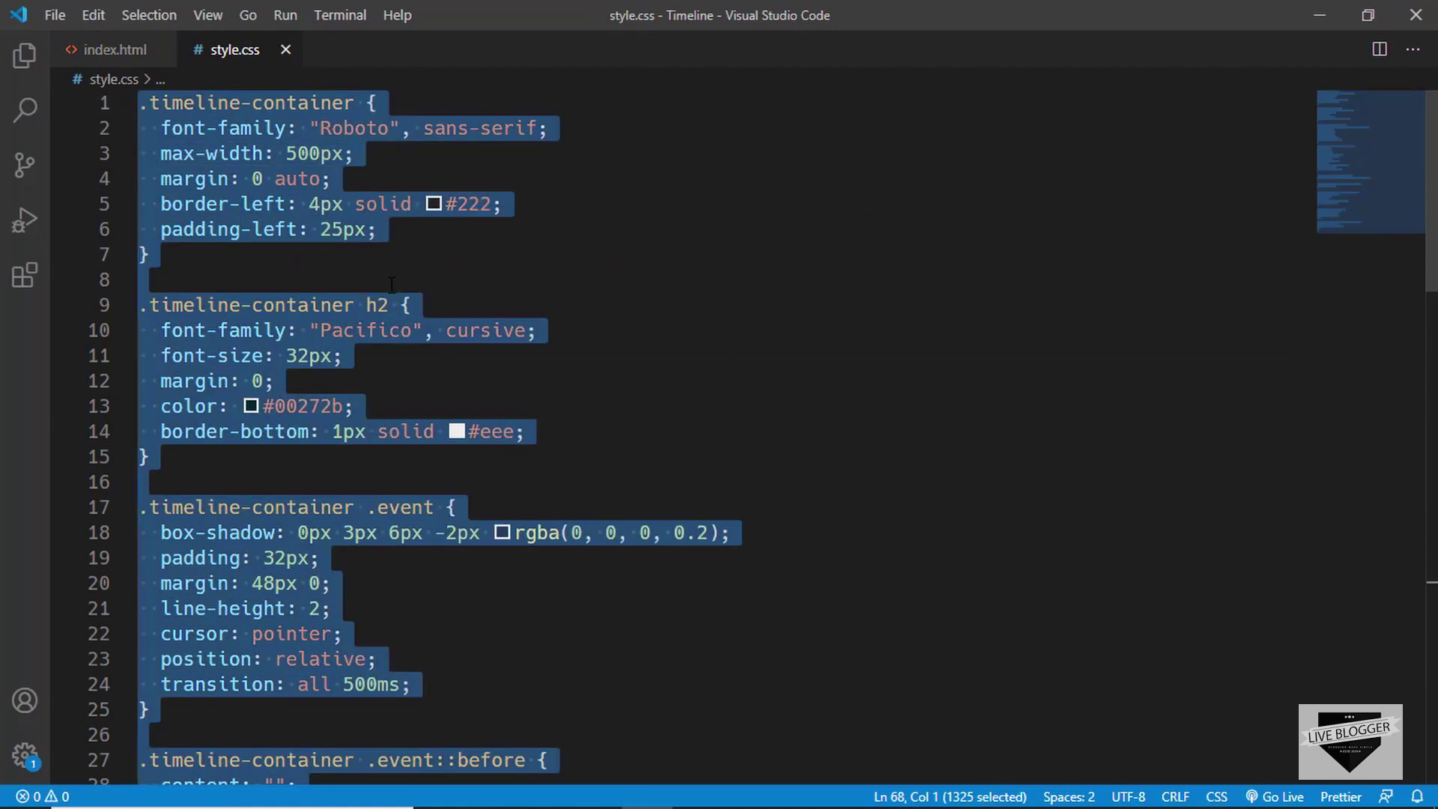
key(ctrl+c)
- Back in Chrome, replace the CSS entry's placeholder code with the copied stylesheet and publish it
key(alt+Tab)
key(ctrl+a)
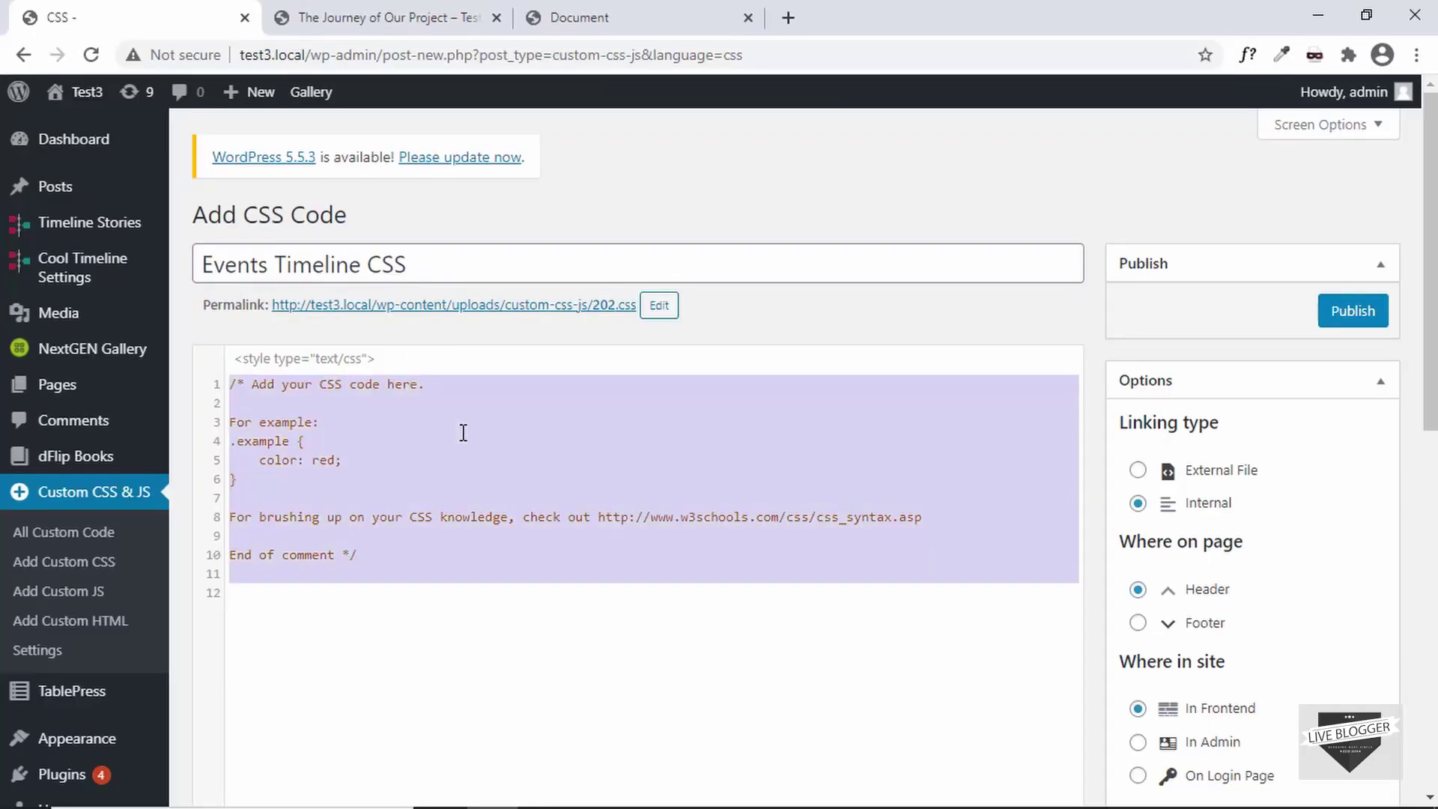
key(ctrl+v)
scroll(539, 528, down, 5)
scroll(731, 403, up, 5)
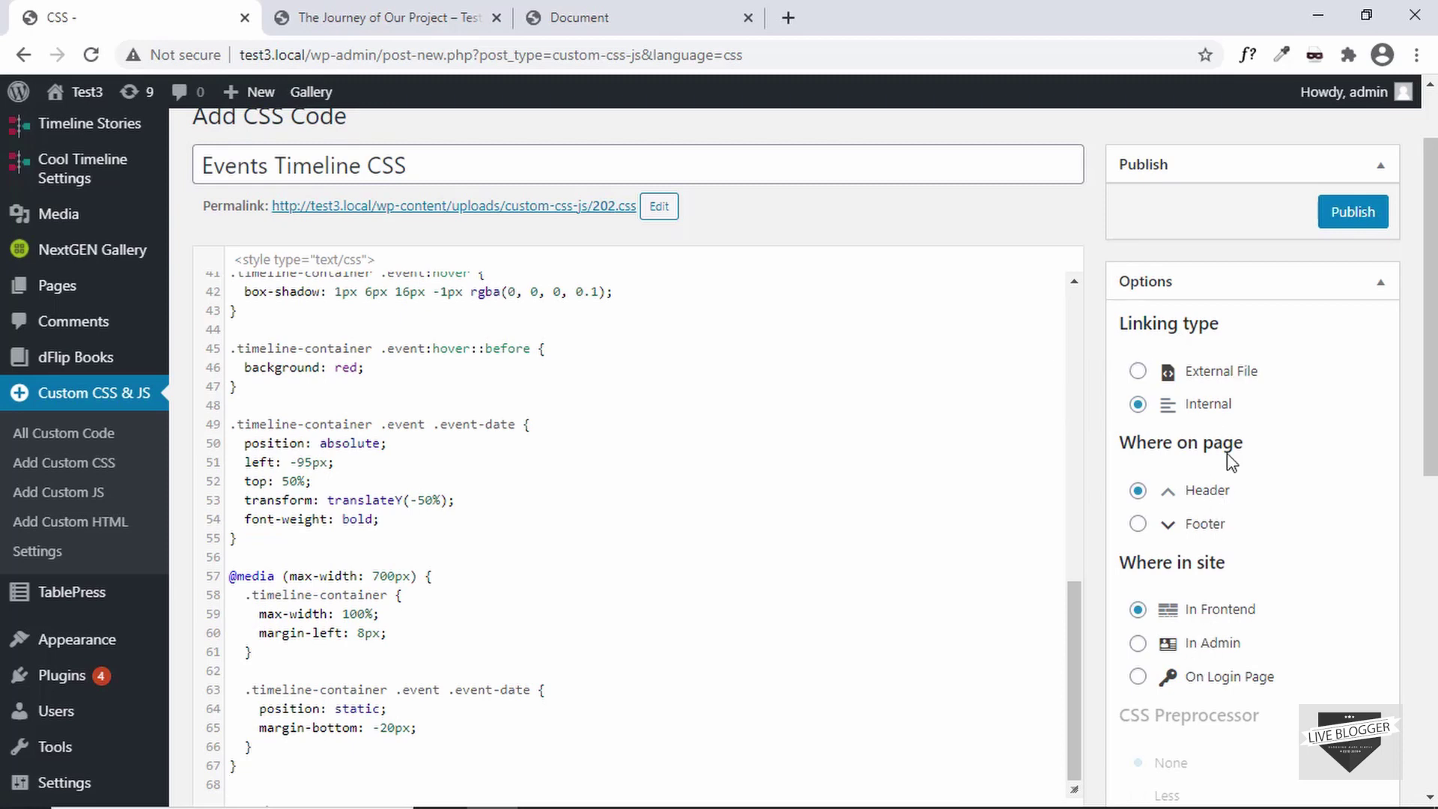
click(1352, 215)
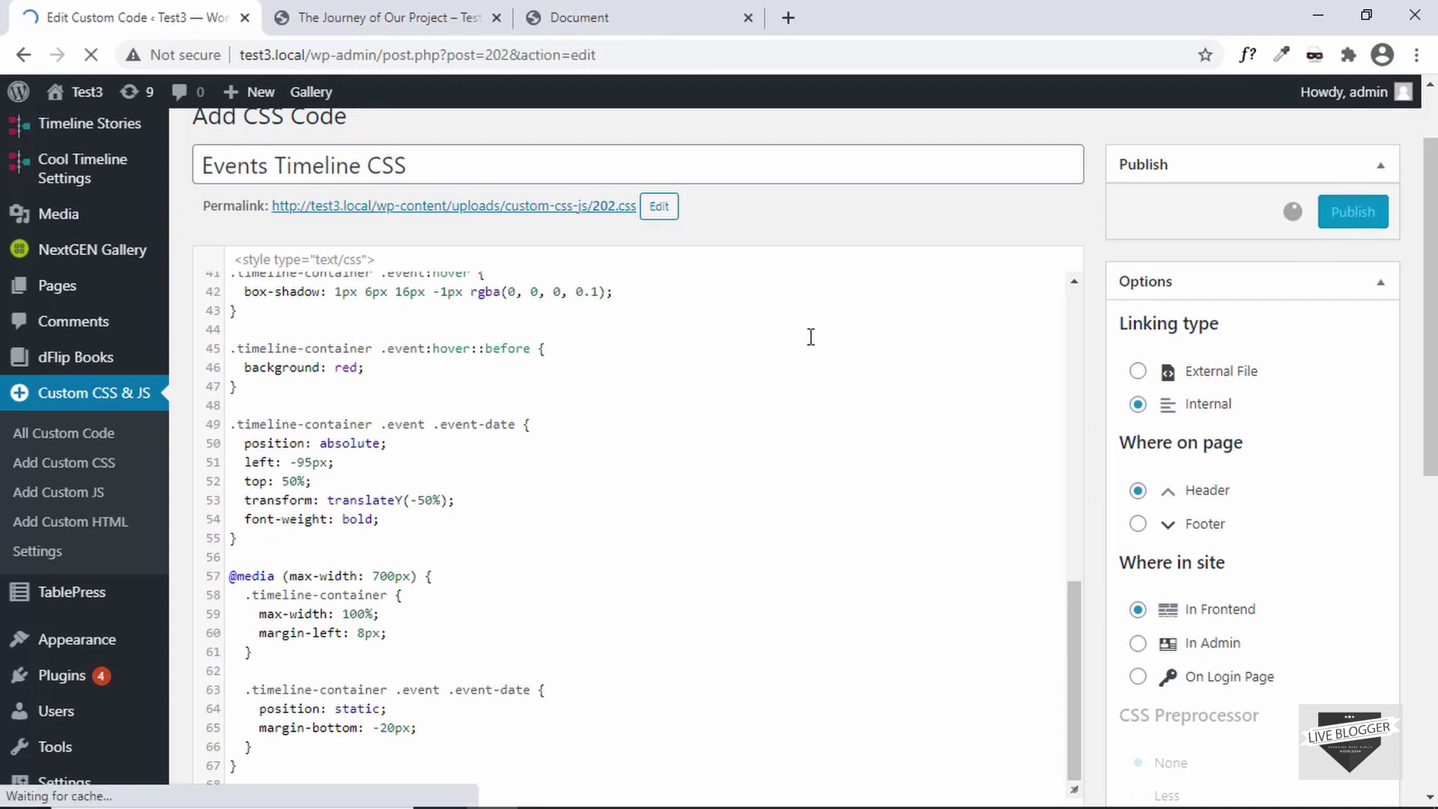
- Reload the project page and compare its styled HTML timeline with the one in the local document
click(380, 9)
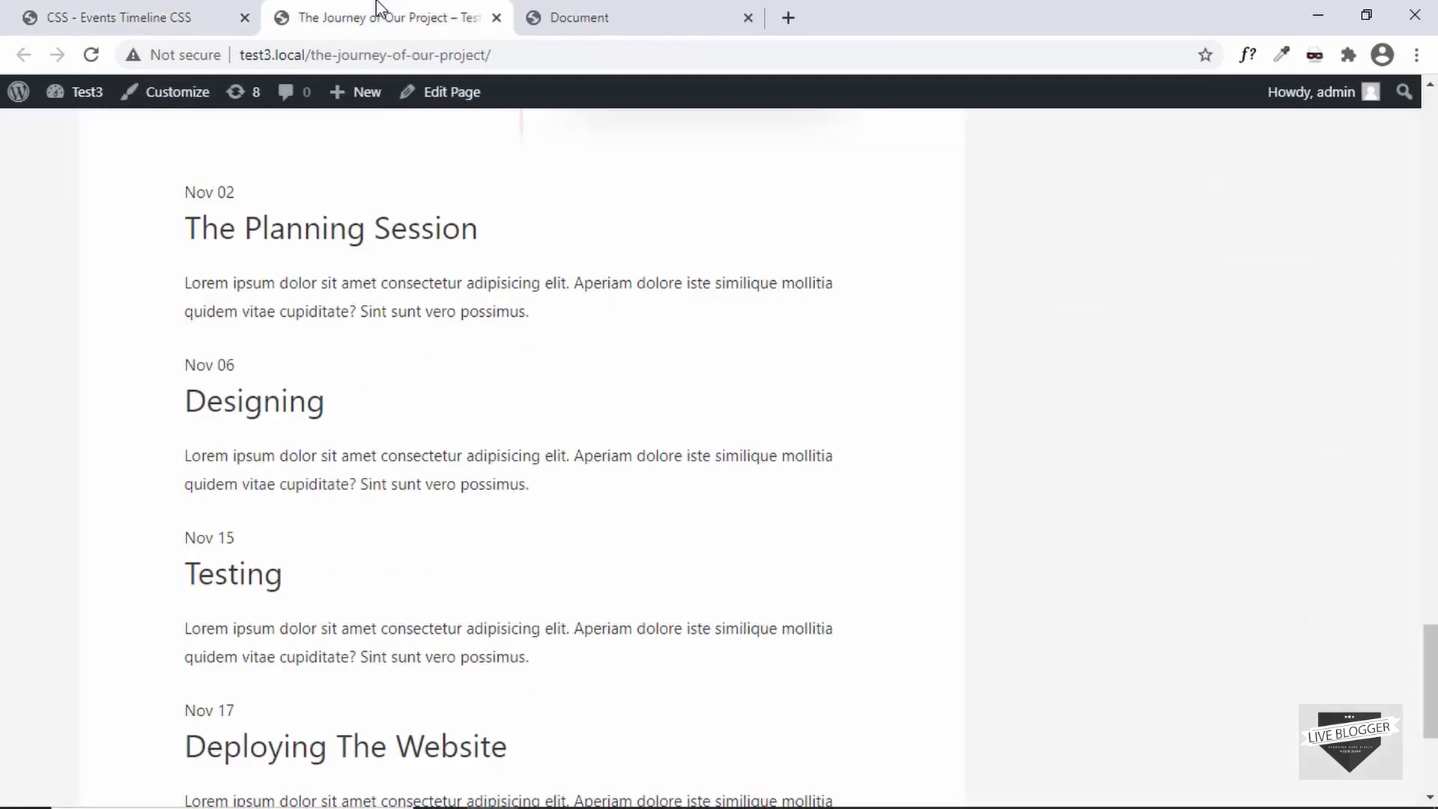
click(397, 54)
key(Return)
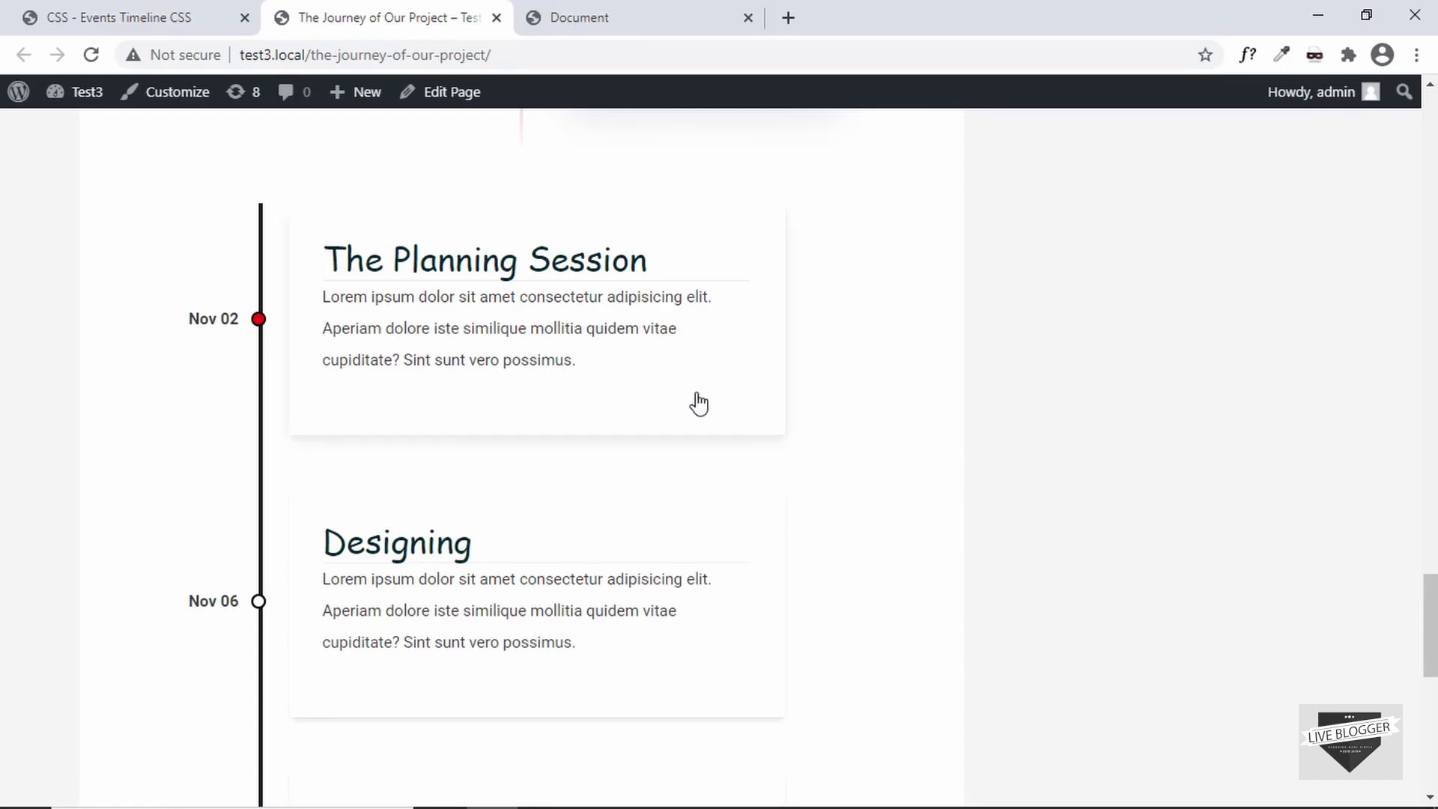
scroll(699, 402, down, 4)
scroll(700, 401, up, 3)
scroll(697, 401, up, 2)
scroll(302, 267, down, 1)
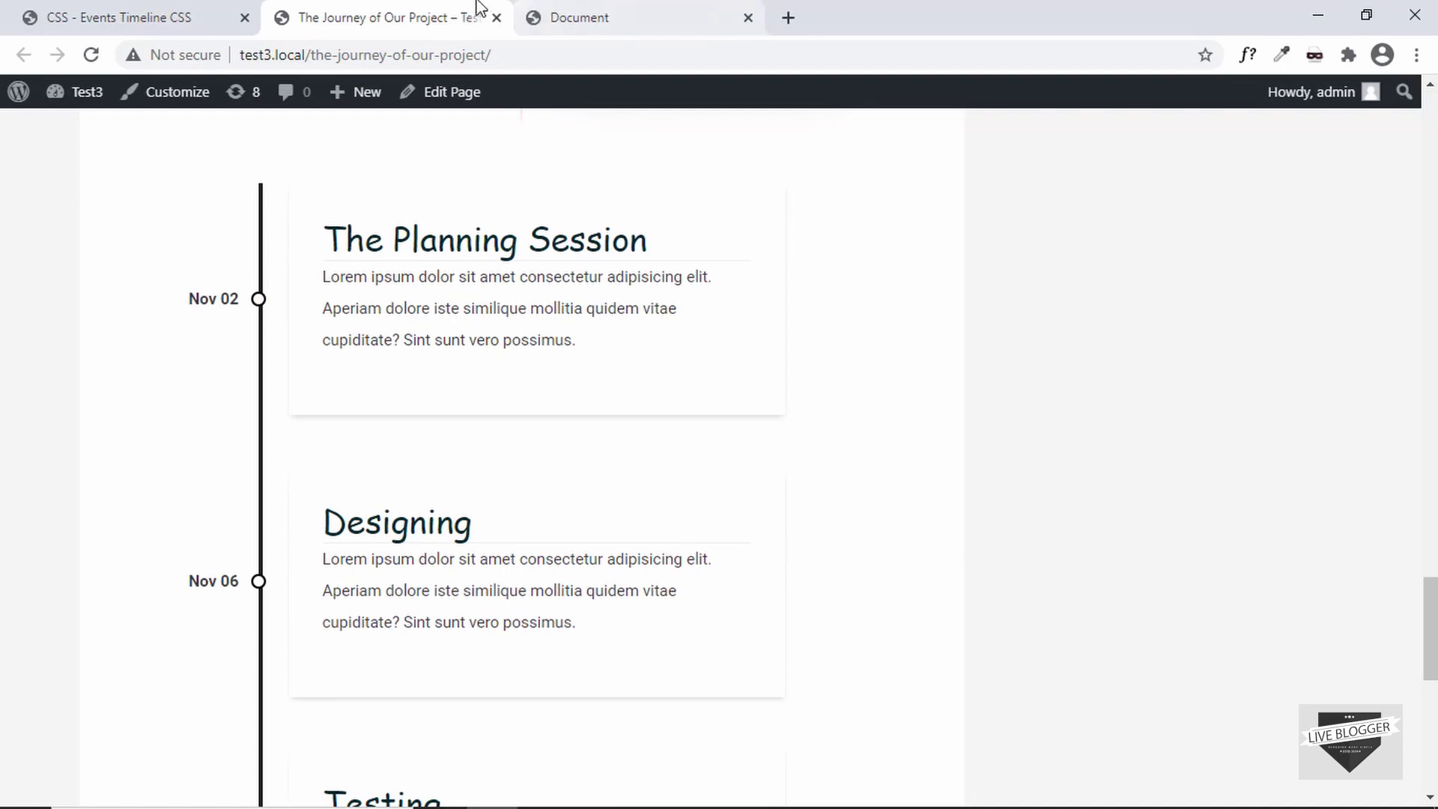
click(591, 17)
click(397, 15)
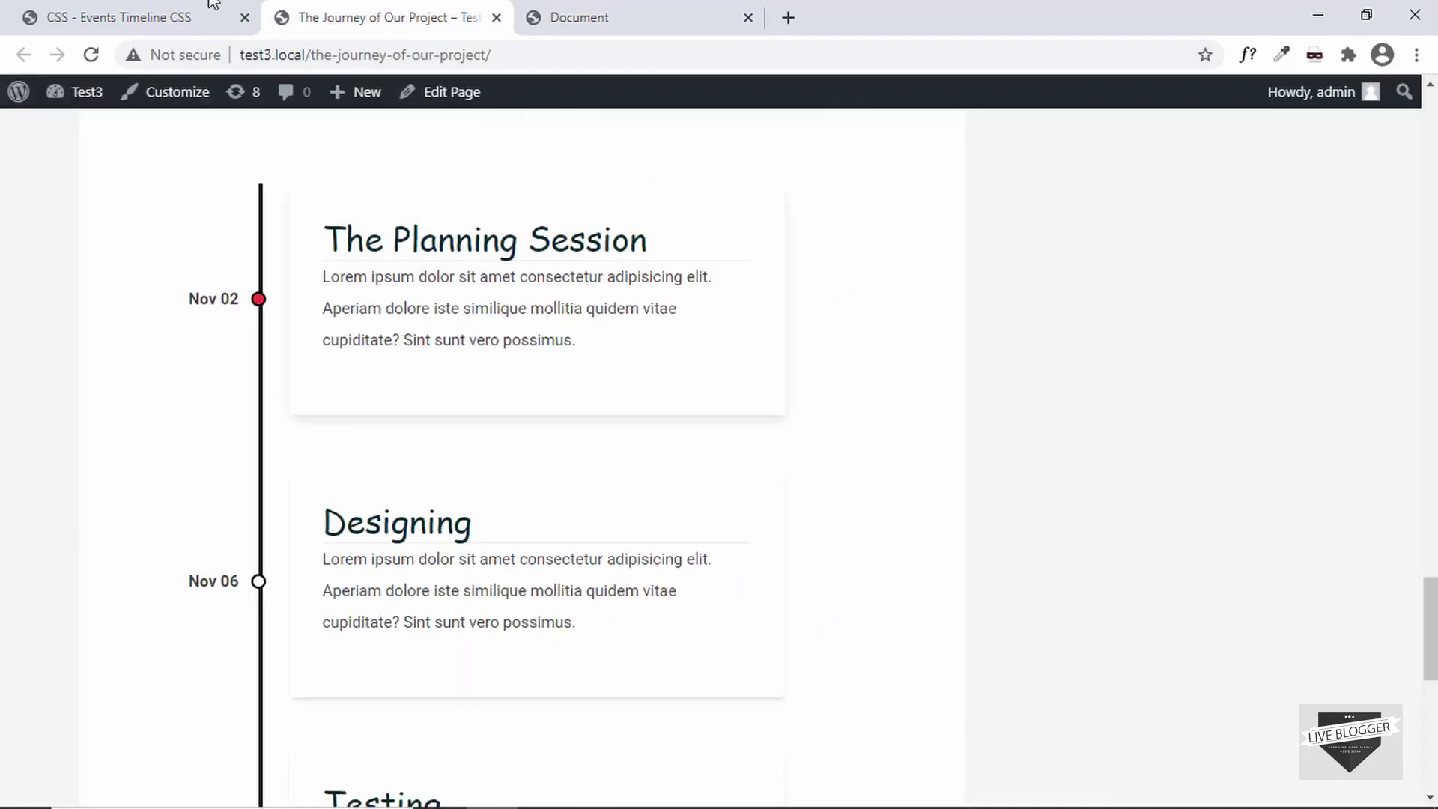
- Start a new custom HTML code entry in the Custom CSS & JS plugin and title it "Timeline Font"
click(152, 19)
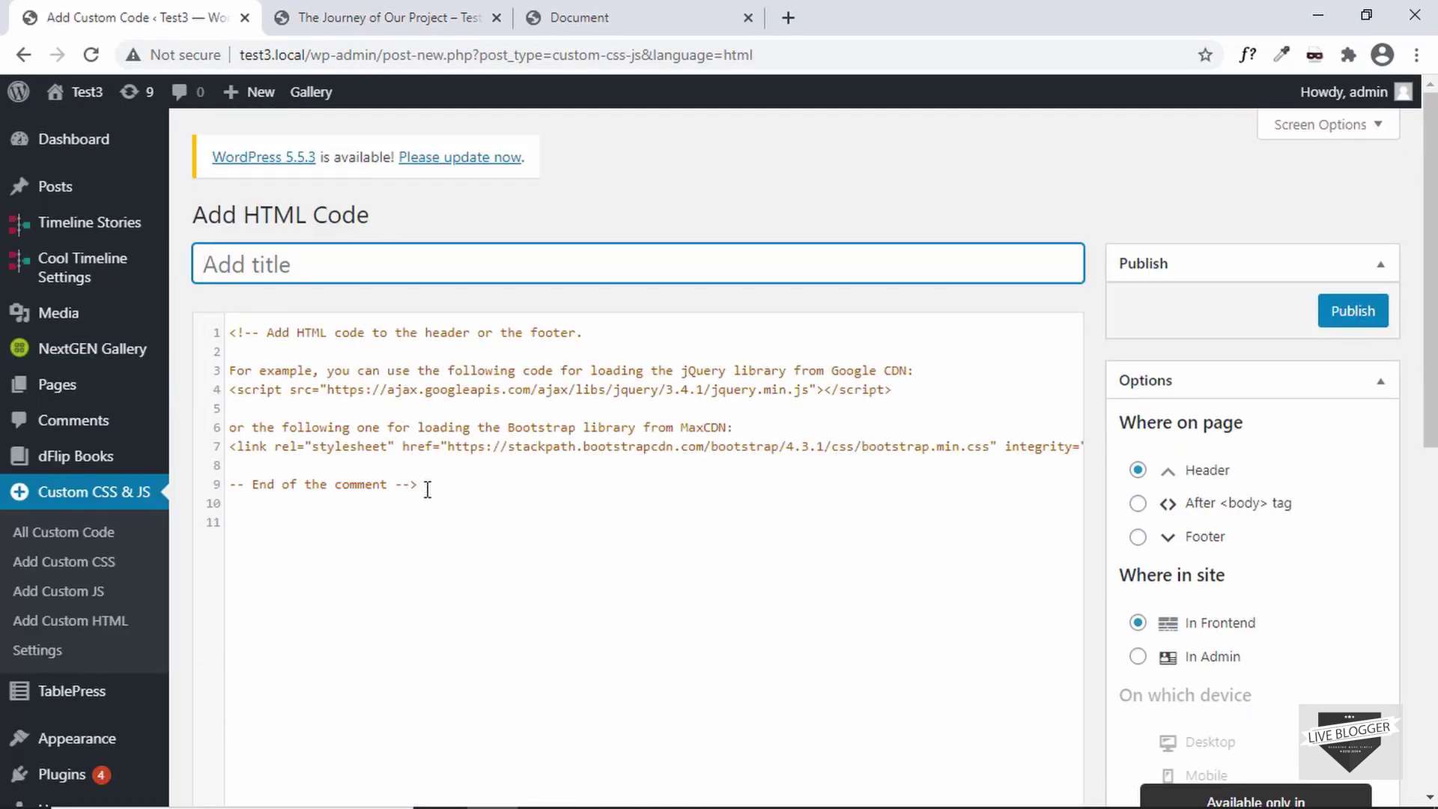
text(T)
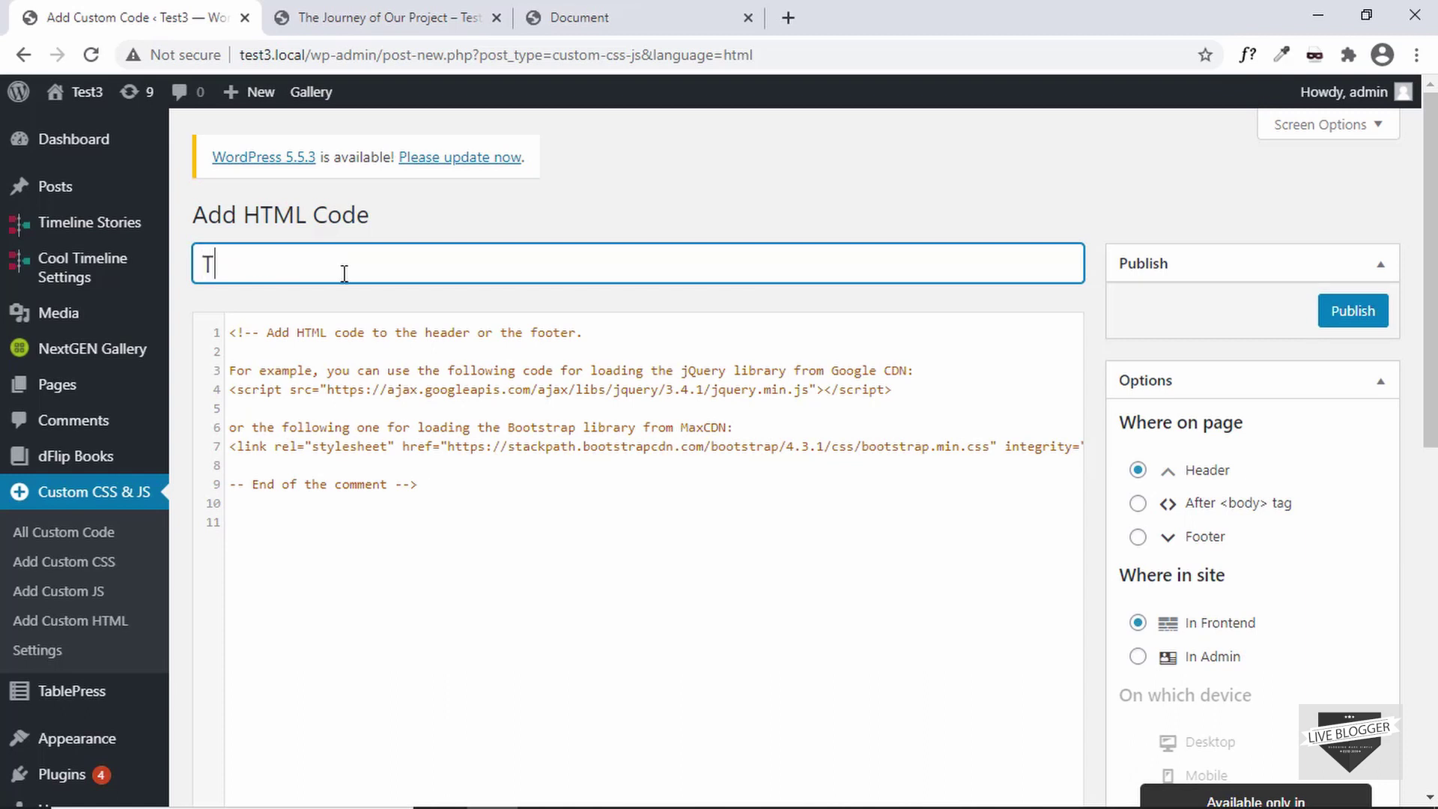
text(imeline Font)
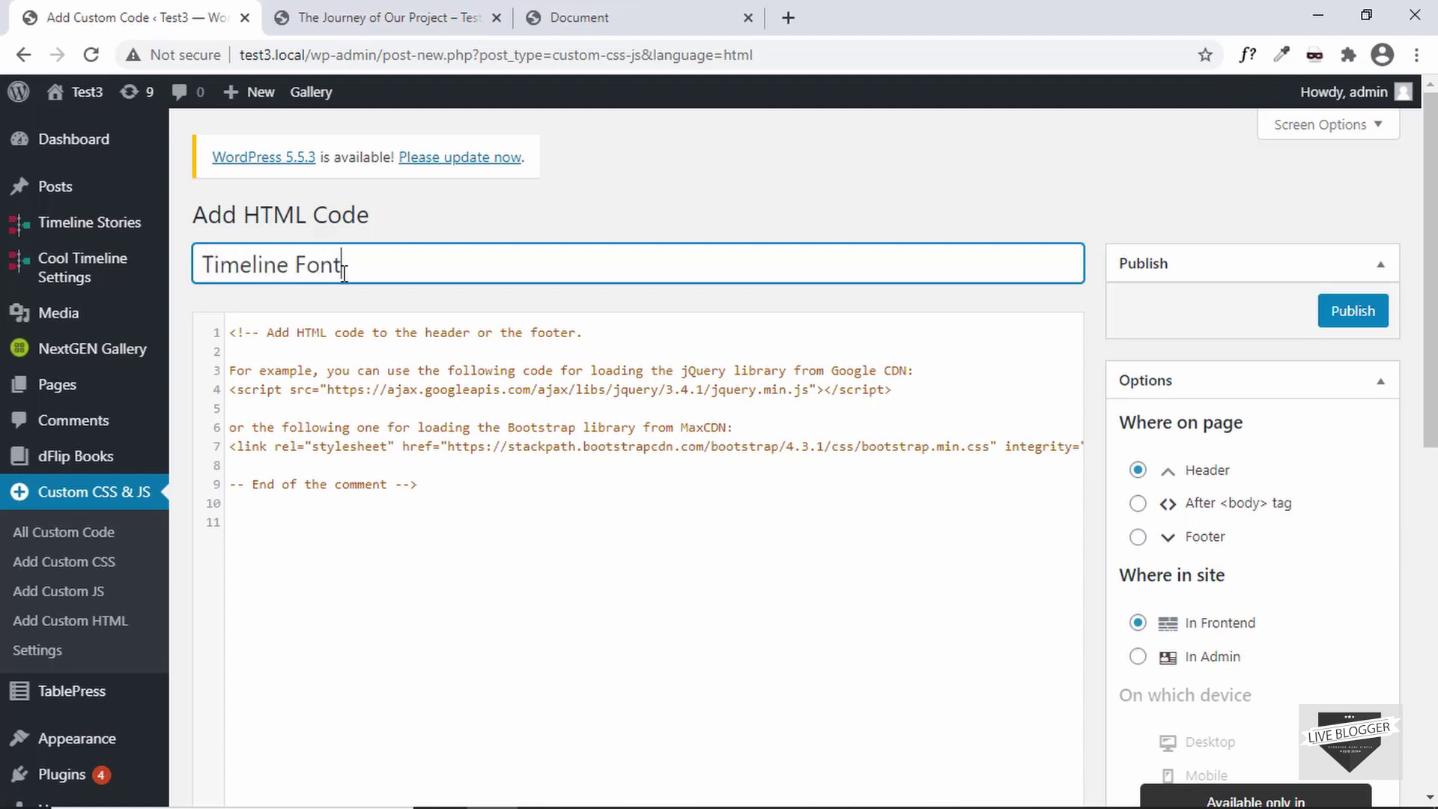
- Switch to Visual Studio Code and copy the Google Fonts preconnect and Pacifico/Roboto stylesheet link tags from the head of index.html
key(alt+Tab)
key(ctrl+a)
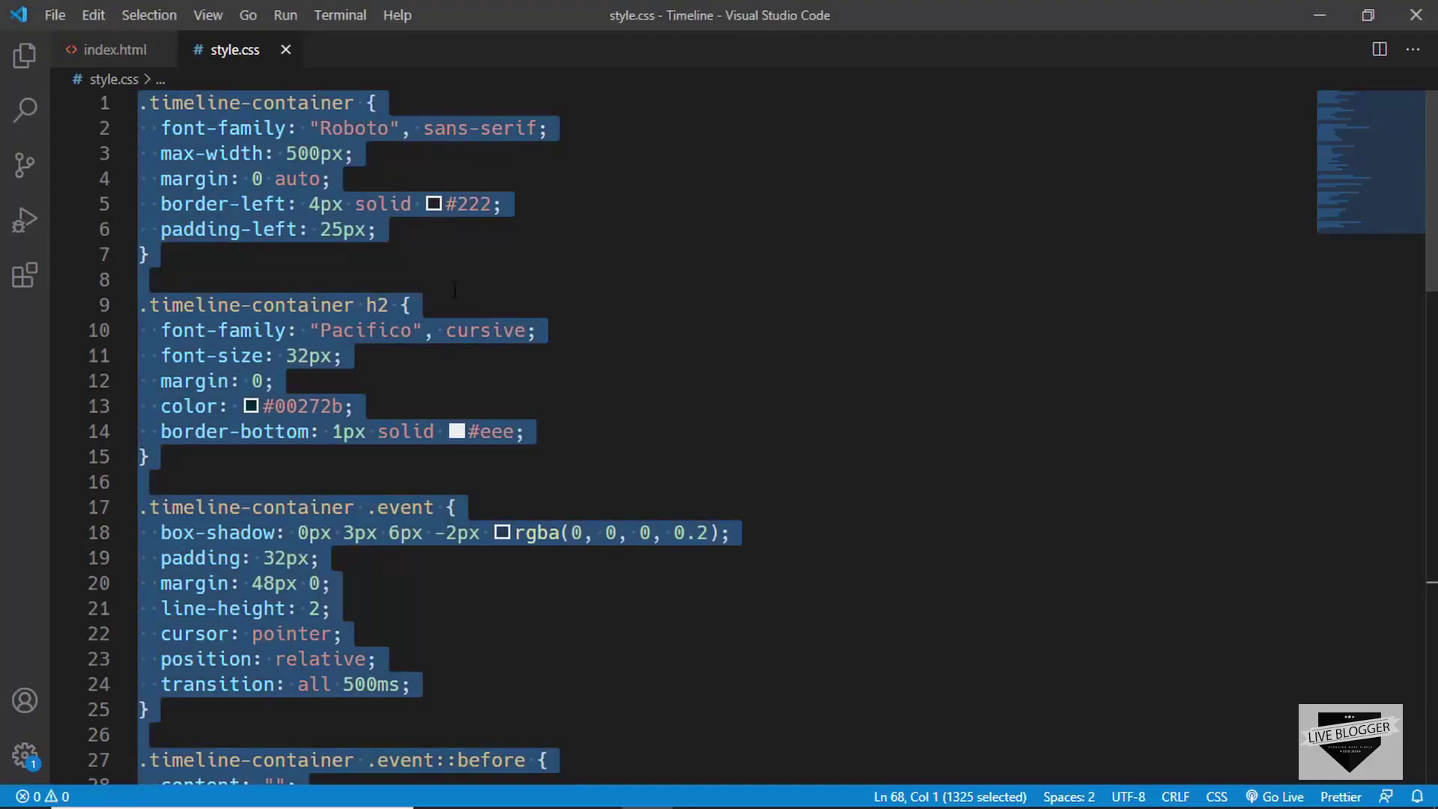
click(112, 49)
drag(189, 255, 422, 349)
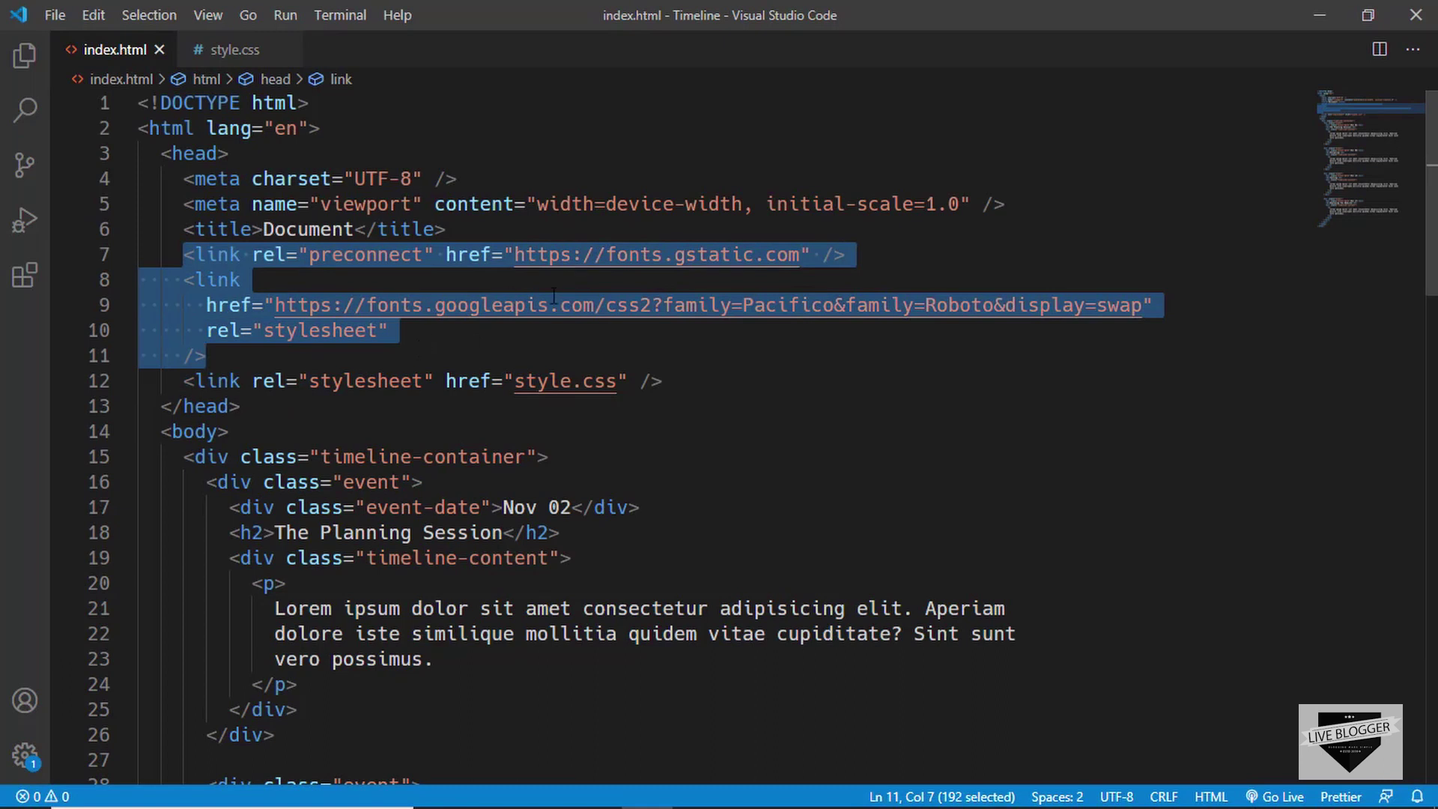
- Back in Chrome, replace the Timeline Font entry's placeholder code with the copied font links and publish it
key(alt+Tab)
click(471, 355)
key(ctrl+a)
key(ctrl+v)
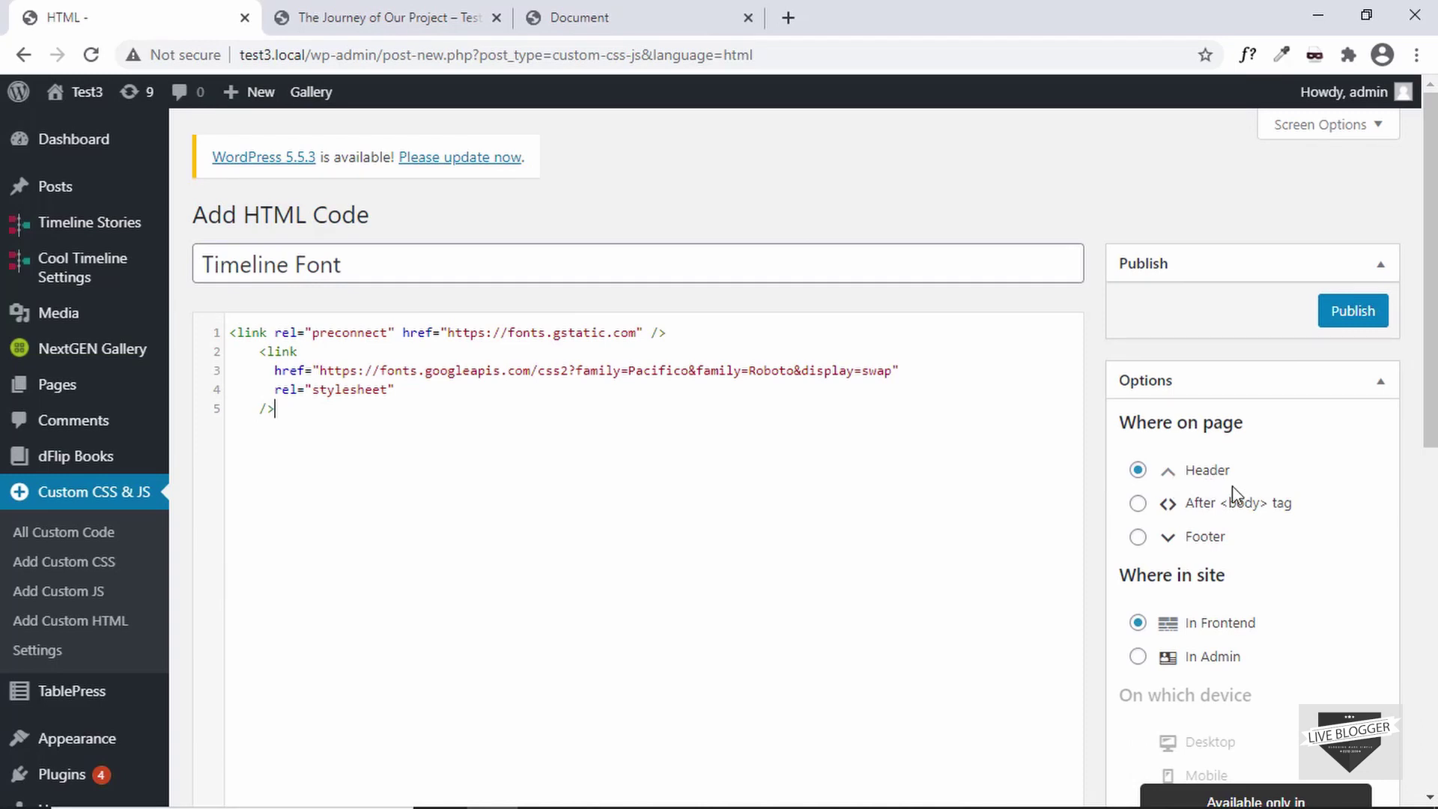
click(1357, 313)
- Reload the project page and check the fonts throughout the HTML timeline's events
click(378, 17)
click(365, 57)
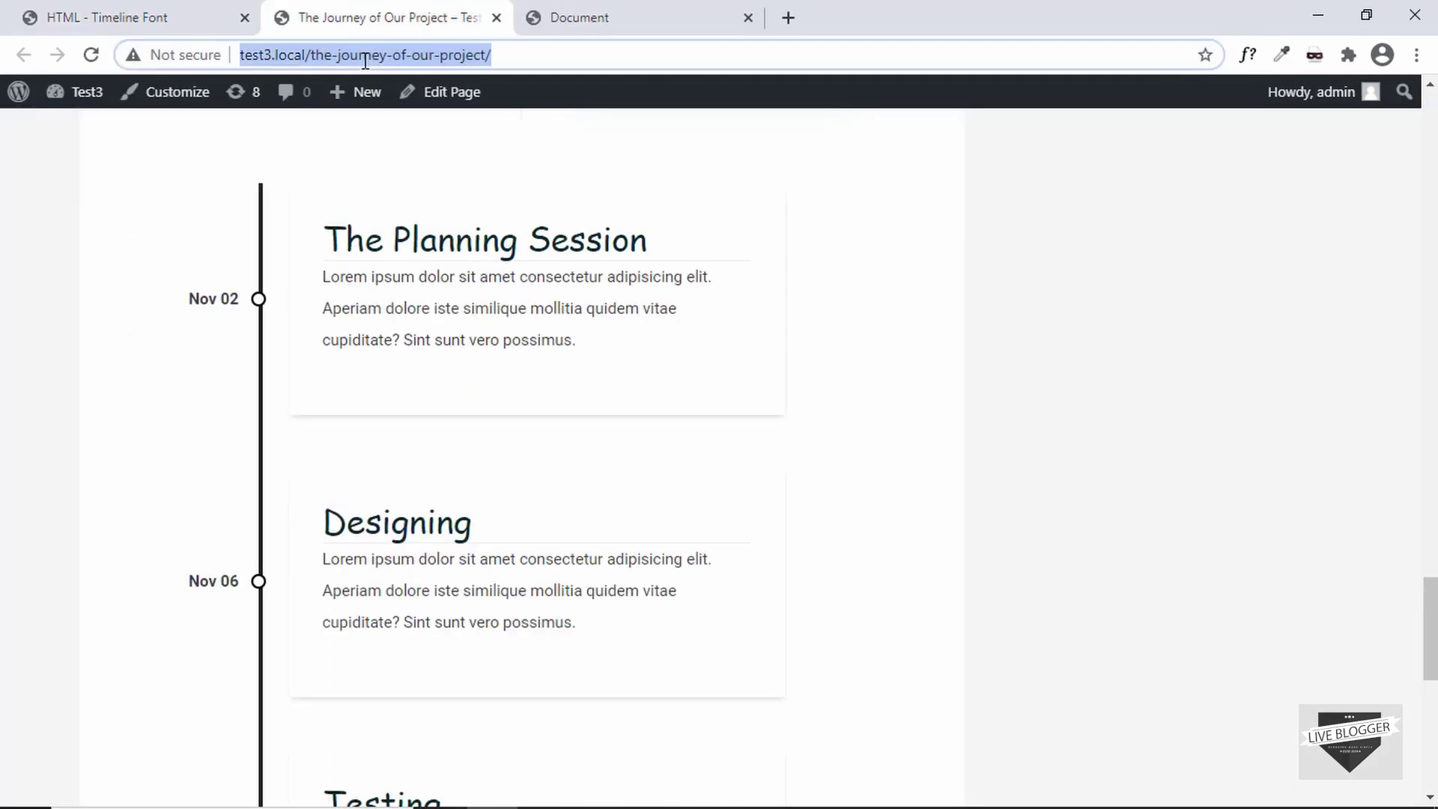
key(Return)
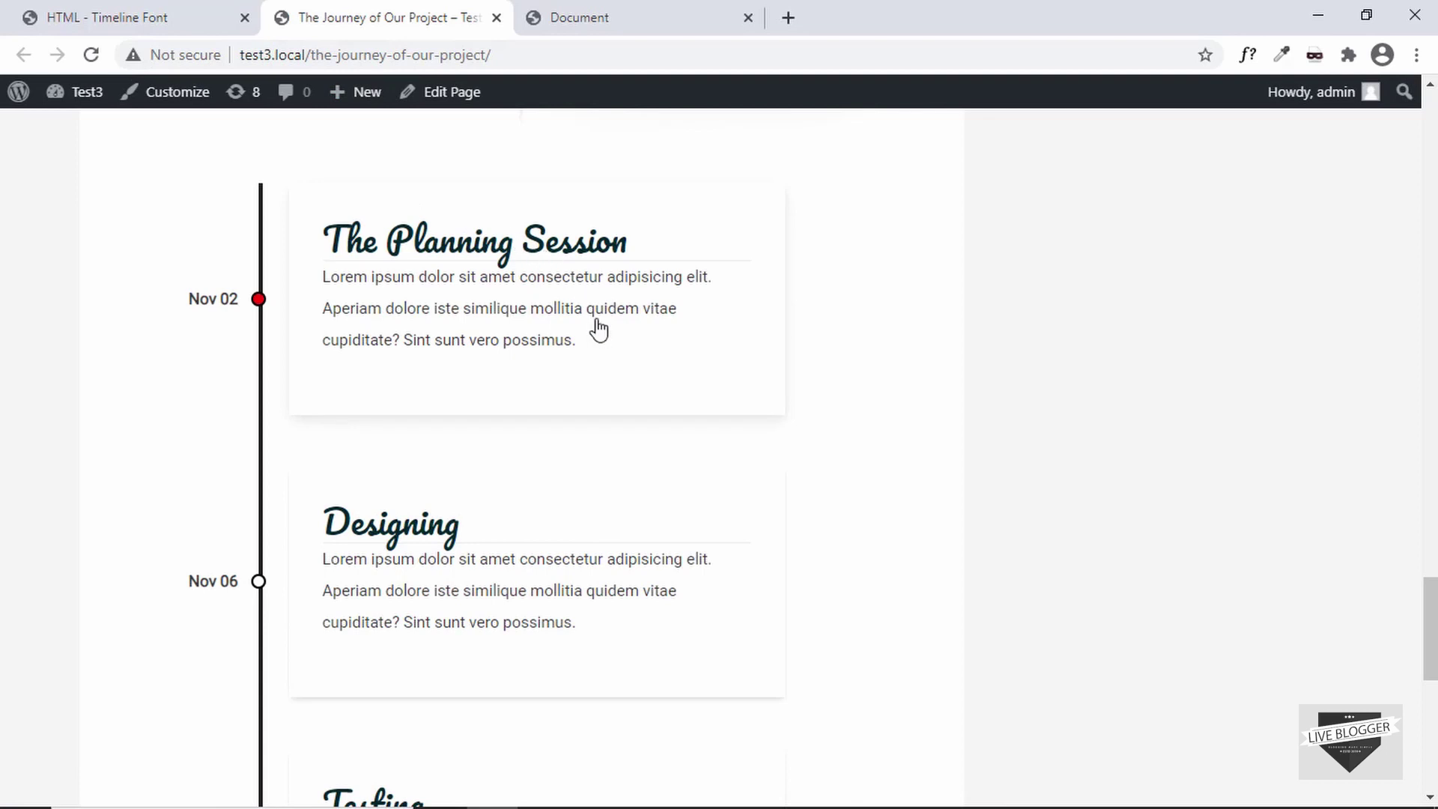
scroll(598, 329, down, 8)
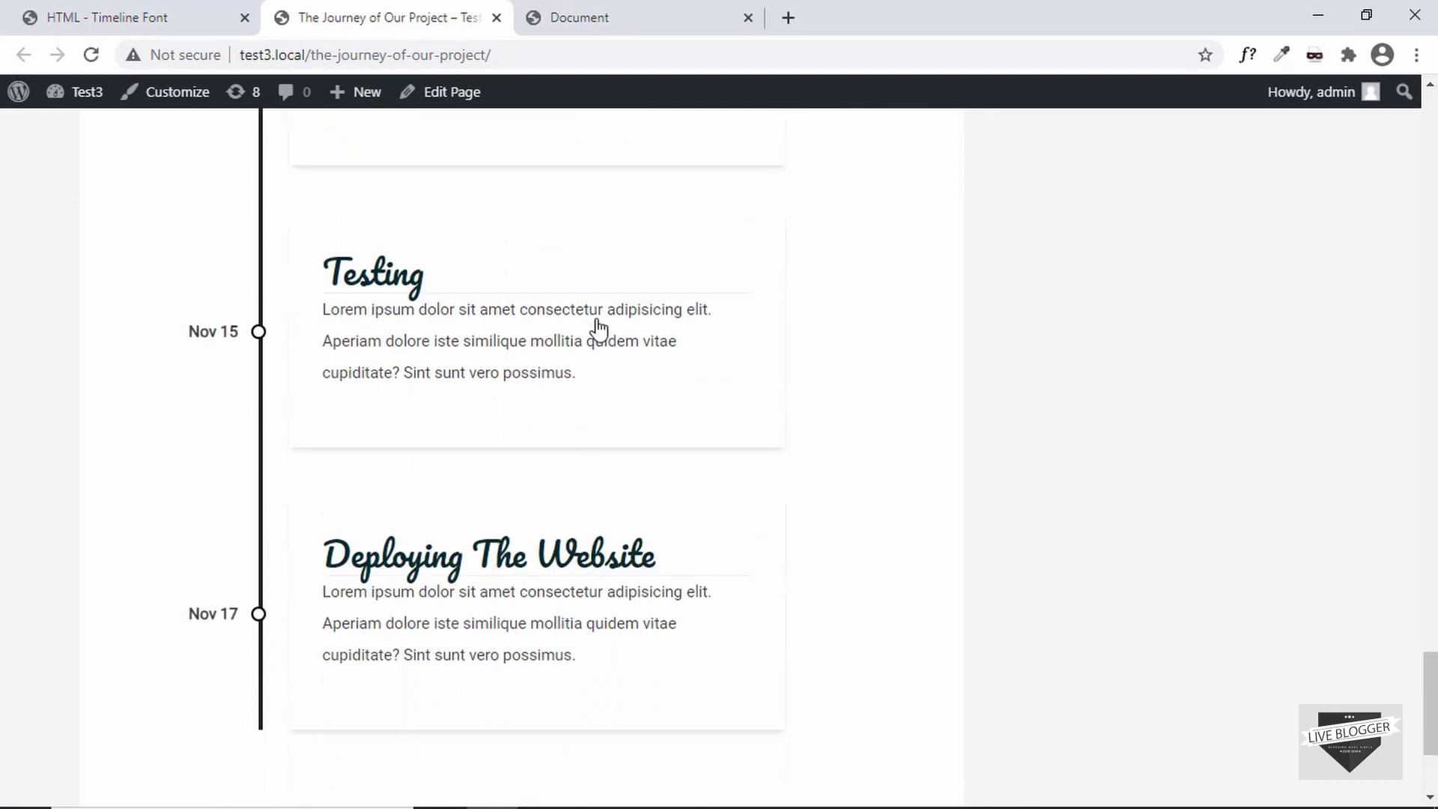
scroll(599, 330, up, 8)
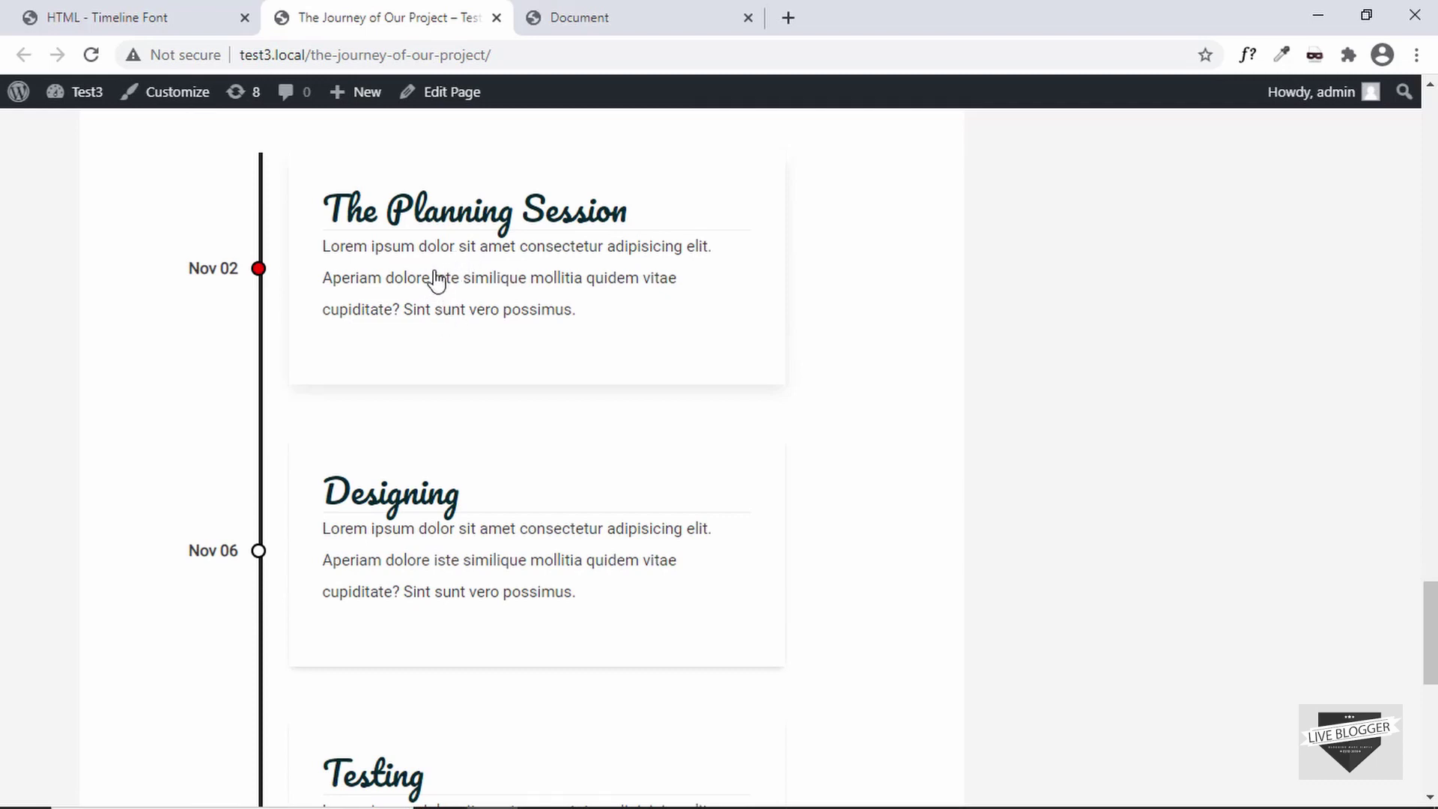
- Inspect the text of "The Planning Session" event in DevTools, positioning its window so the timeline remains partly visible
right_click(454, 252)
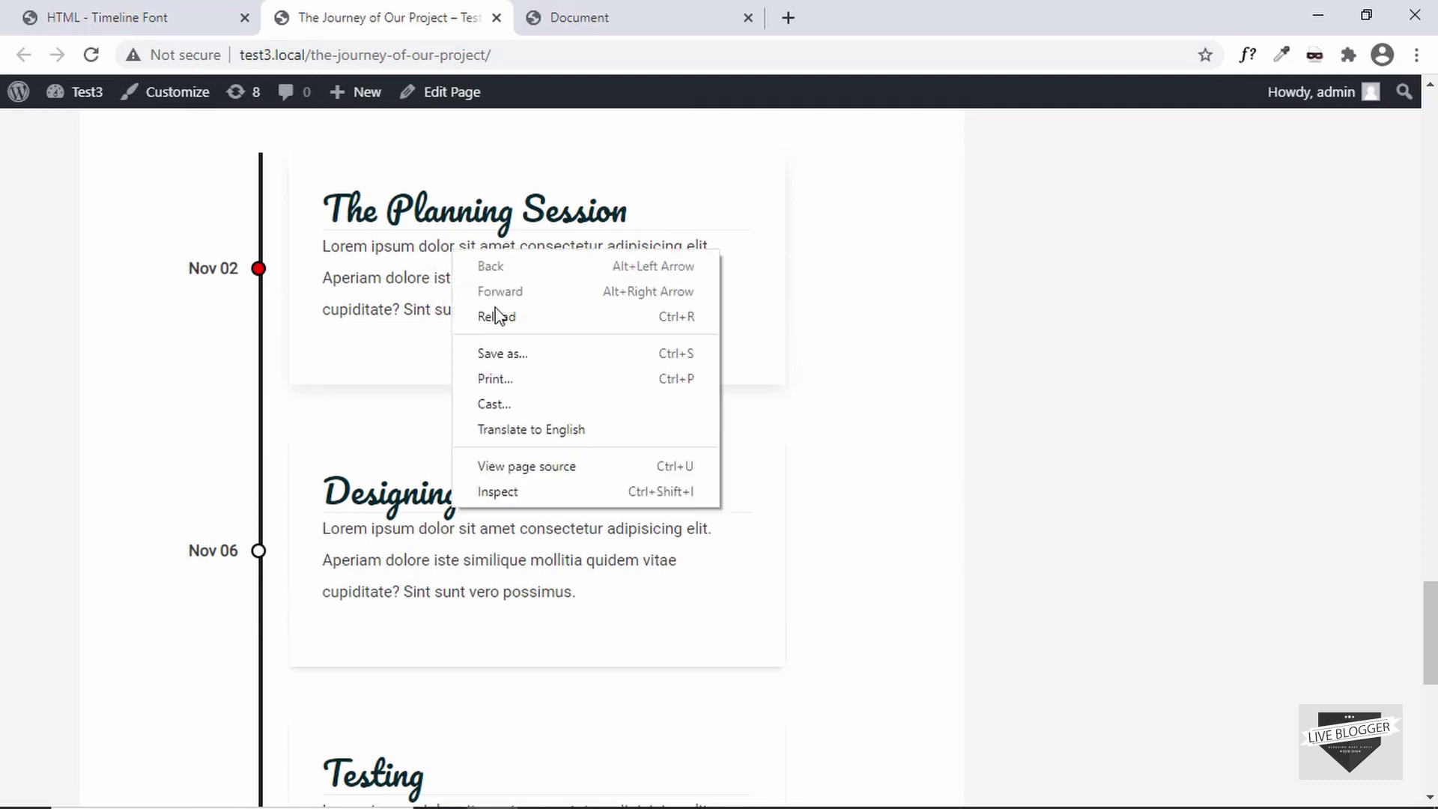
click(547, 492)
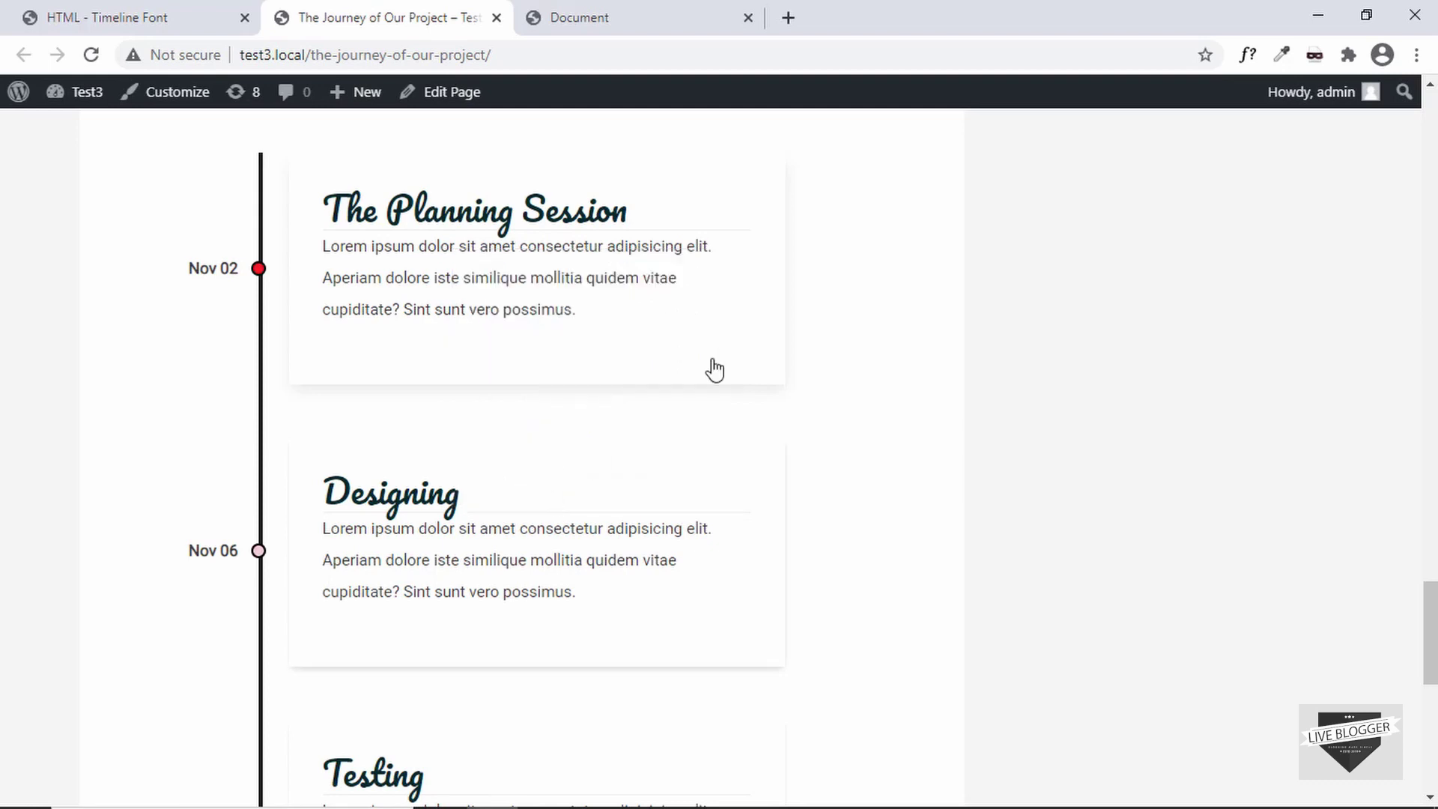
drag(1003, 129, 1286, 120)
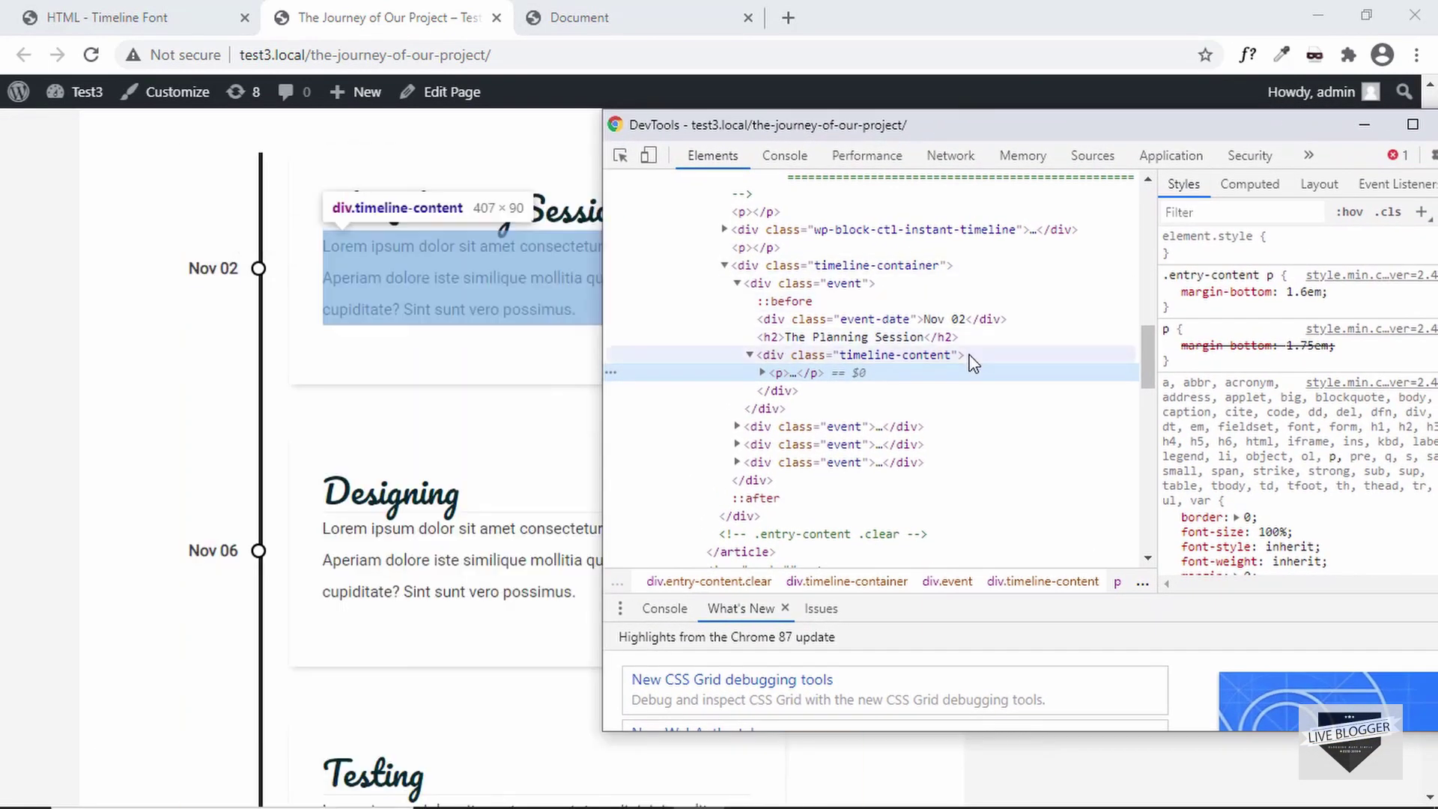
click(969, 355)
mouse_move(1015, 129)
mouse_down()
mouse_move(1048, 116)
mouse_move(1012, 100)
mouse_up()
drag(1013, 120, 1012, 126)
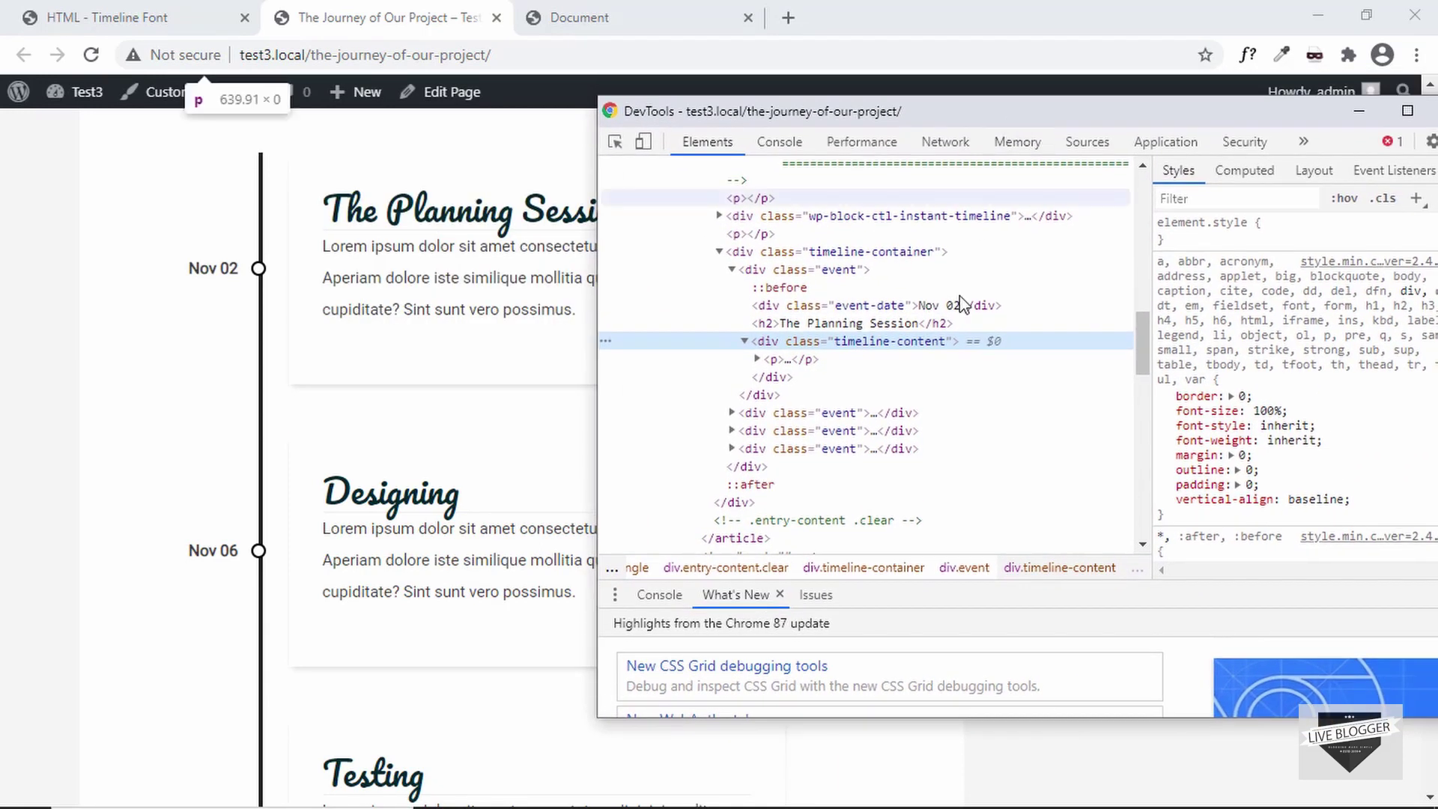
- Set margin-bottom to 0 in the .entry-content p rule for the event's paragraph in DevTools
click(820, 359)
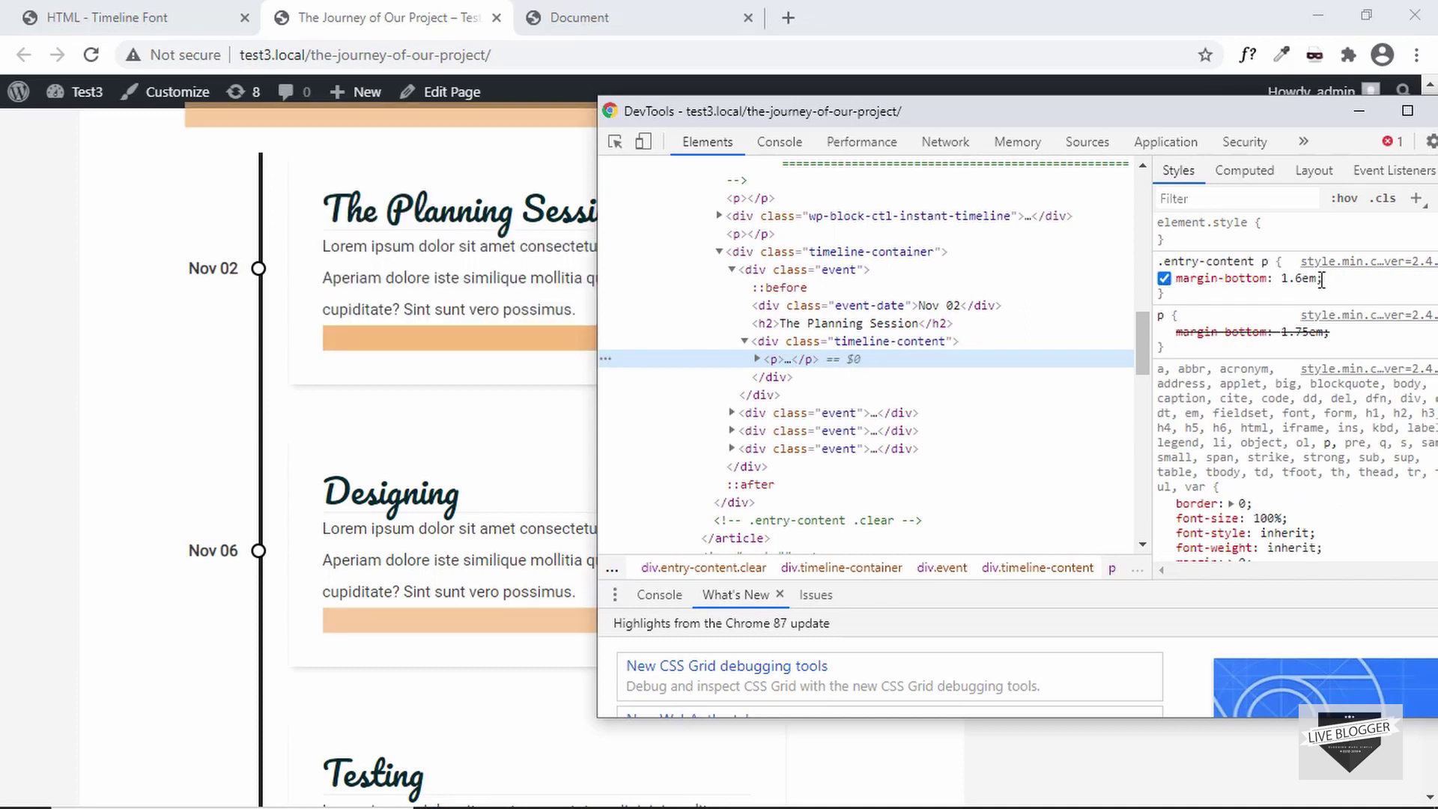
click(1301, 280)
text(0)
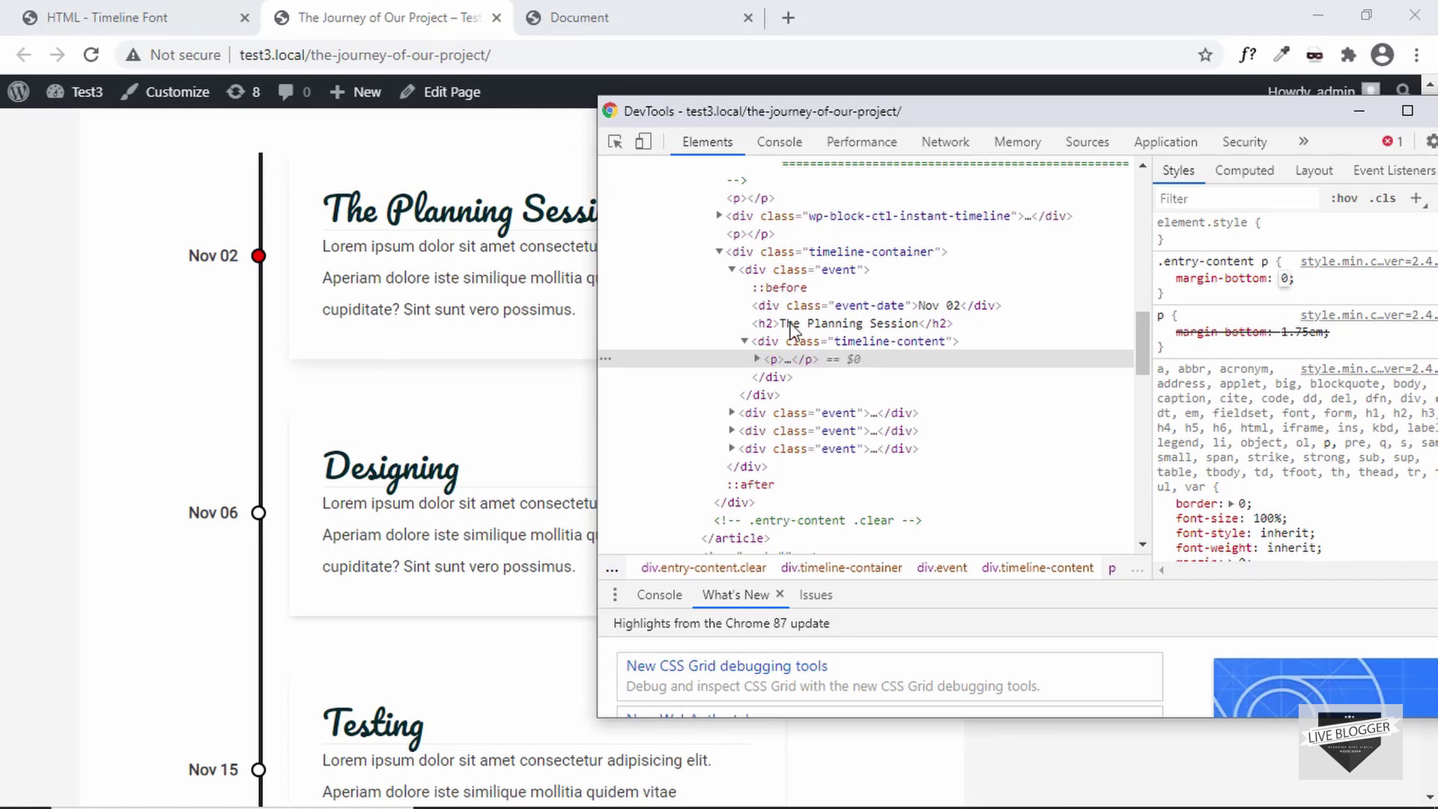
- Add a padding-bottom of 16px to the .timeline-container h2 rule in DevTools
click(839, 323)
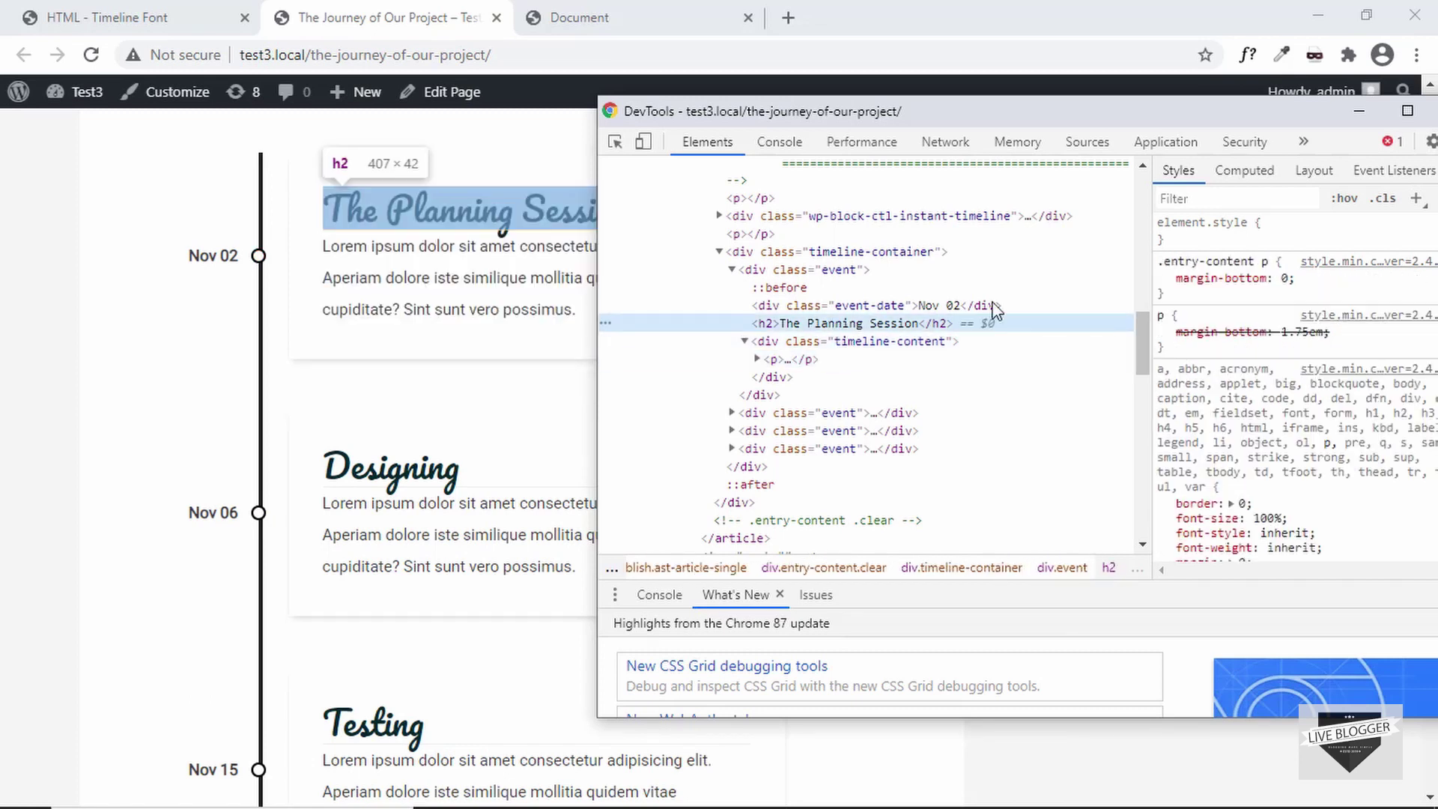
click(1322, 327)
text(padding-bottom)
key(Tab)
text(30px)
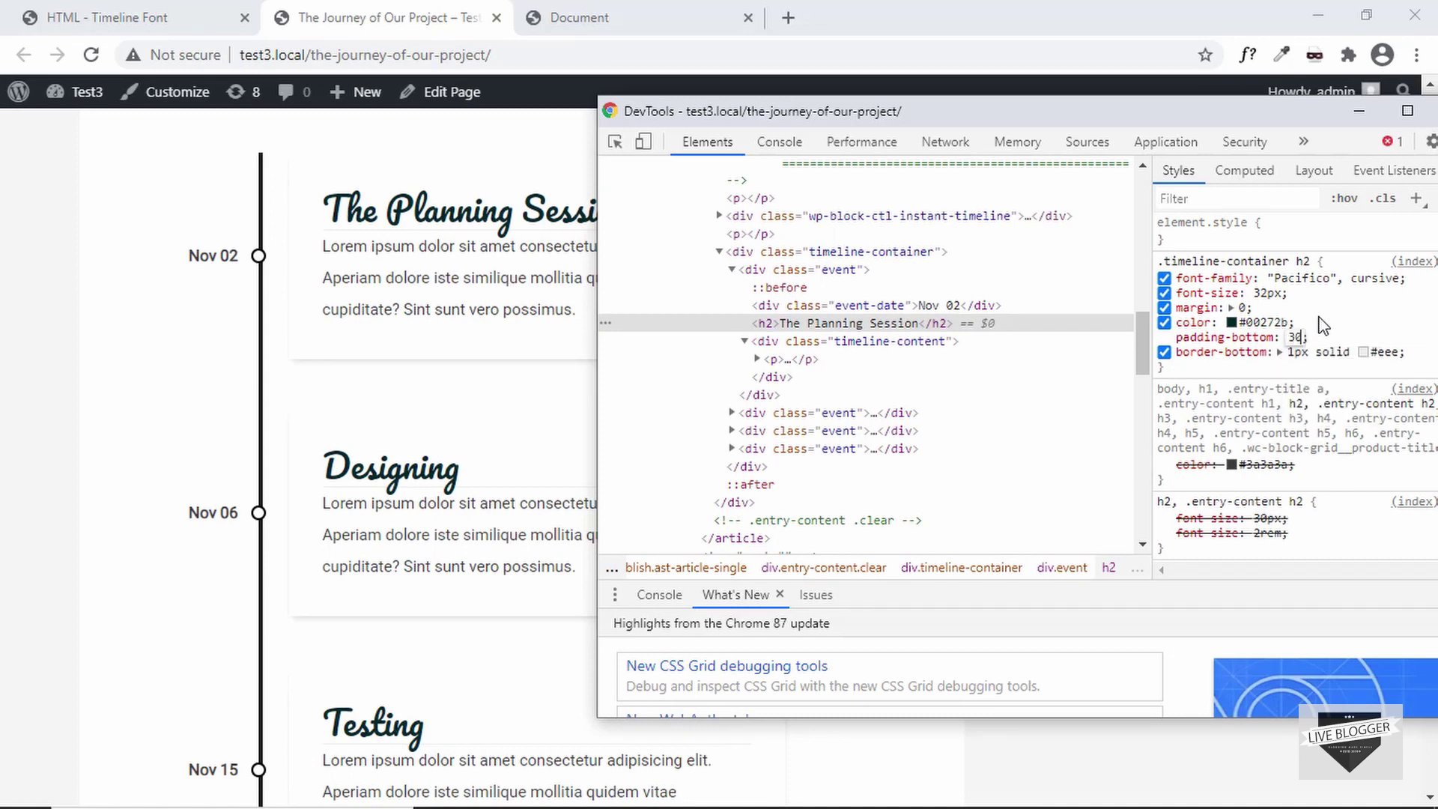
key(Down)
key(Down)
key(Down)
key(Down)
key(Down)
key(Down)
key(Down)
key(Down)
key(Down)
key(Down)
key(Down)
key(Down)
key(Down)
key(Down)
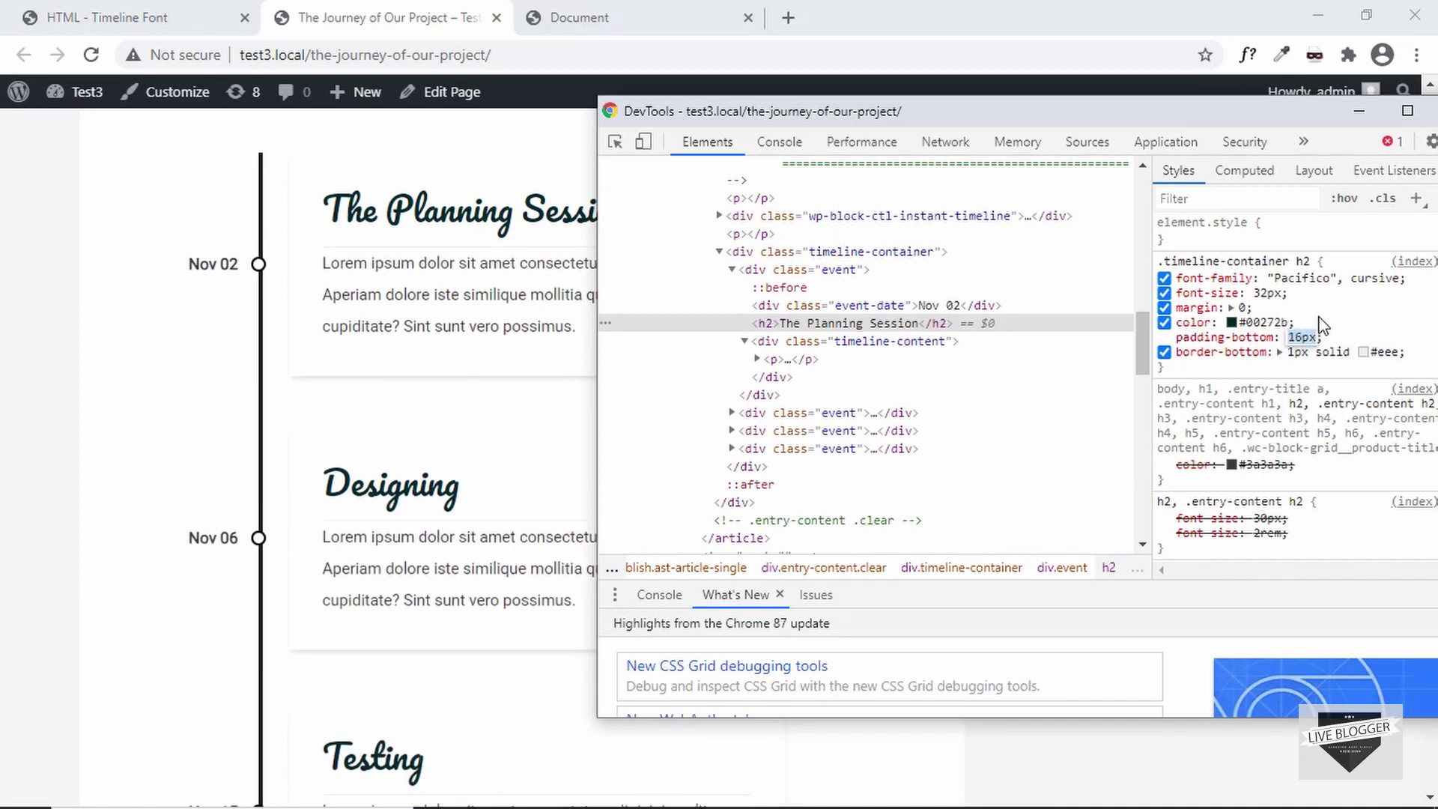
- Add a margin-top of 20px to the theme's reset rule applied to the timeline-content div, and uncover the timeline to check the spacing
click(872, 306)
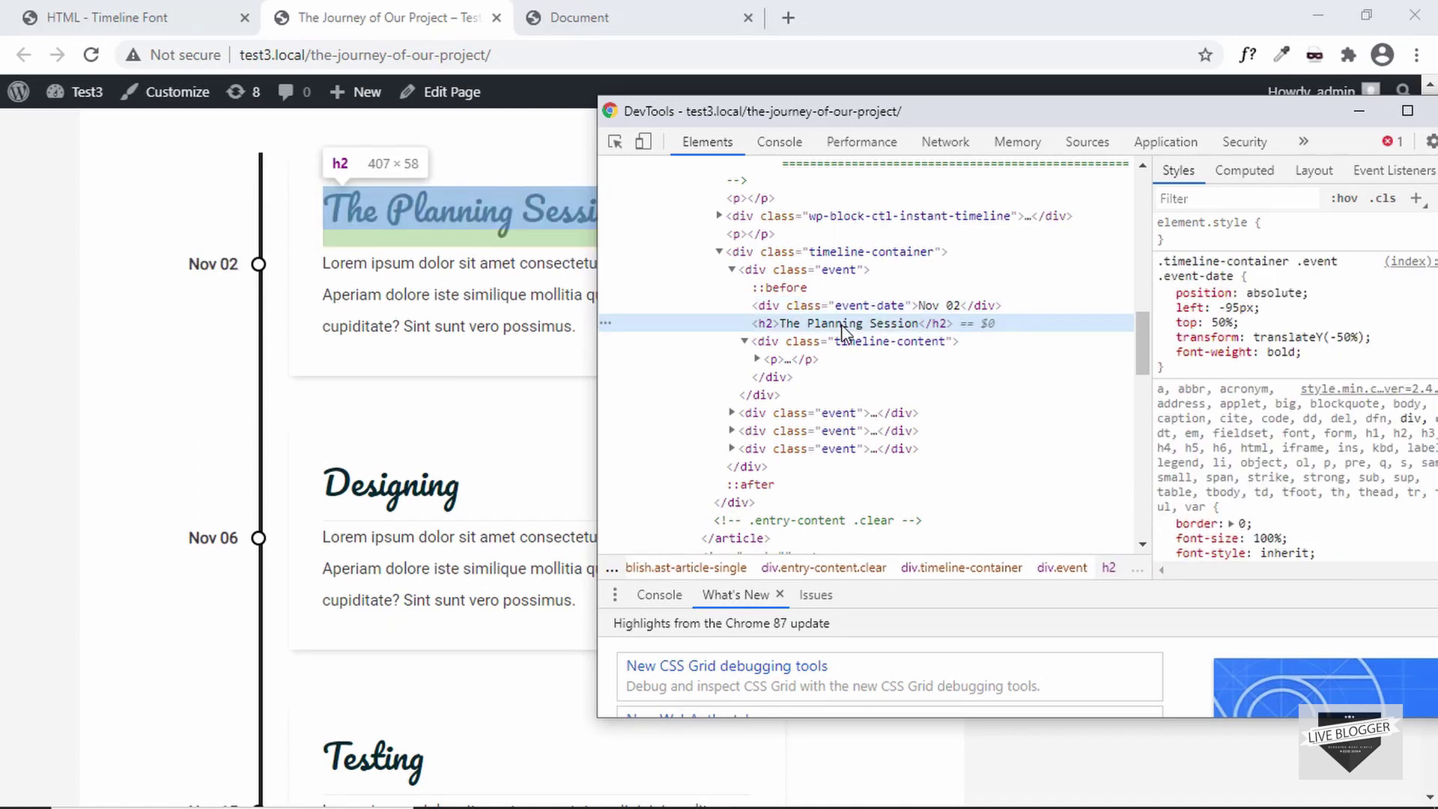
click(872, 324)
click(873, 341)
click(1298, 468)
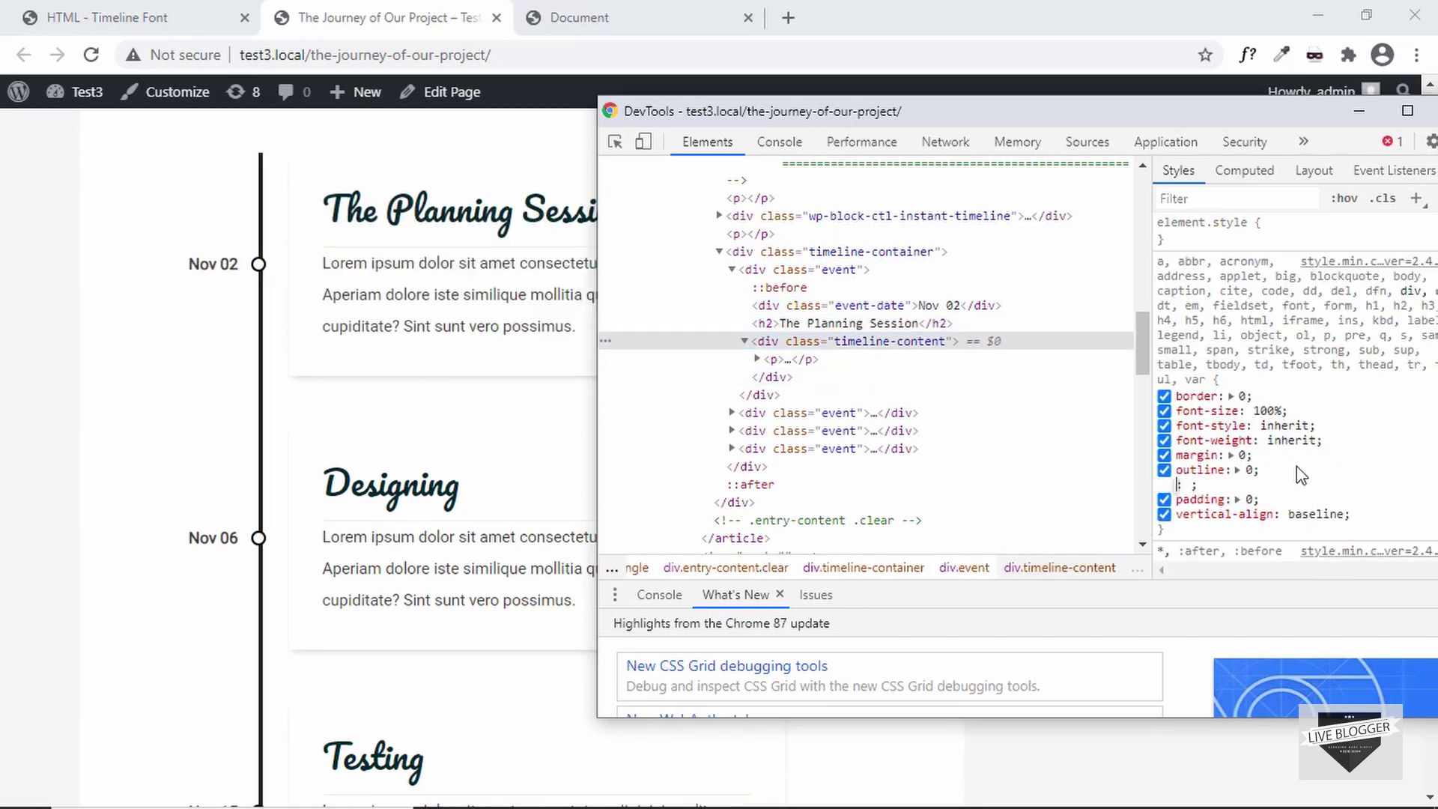
text(margin-top: )
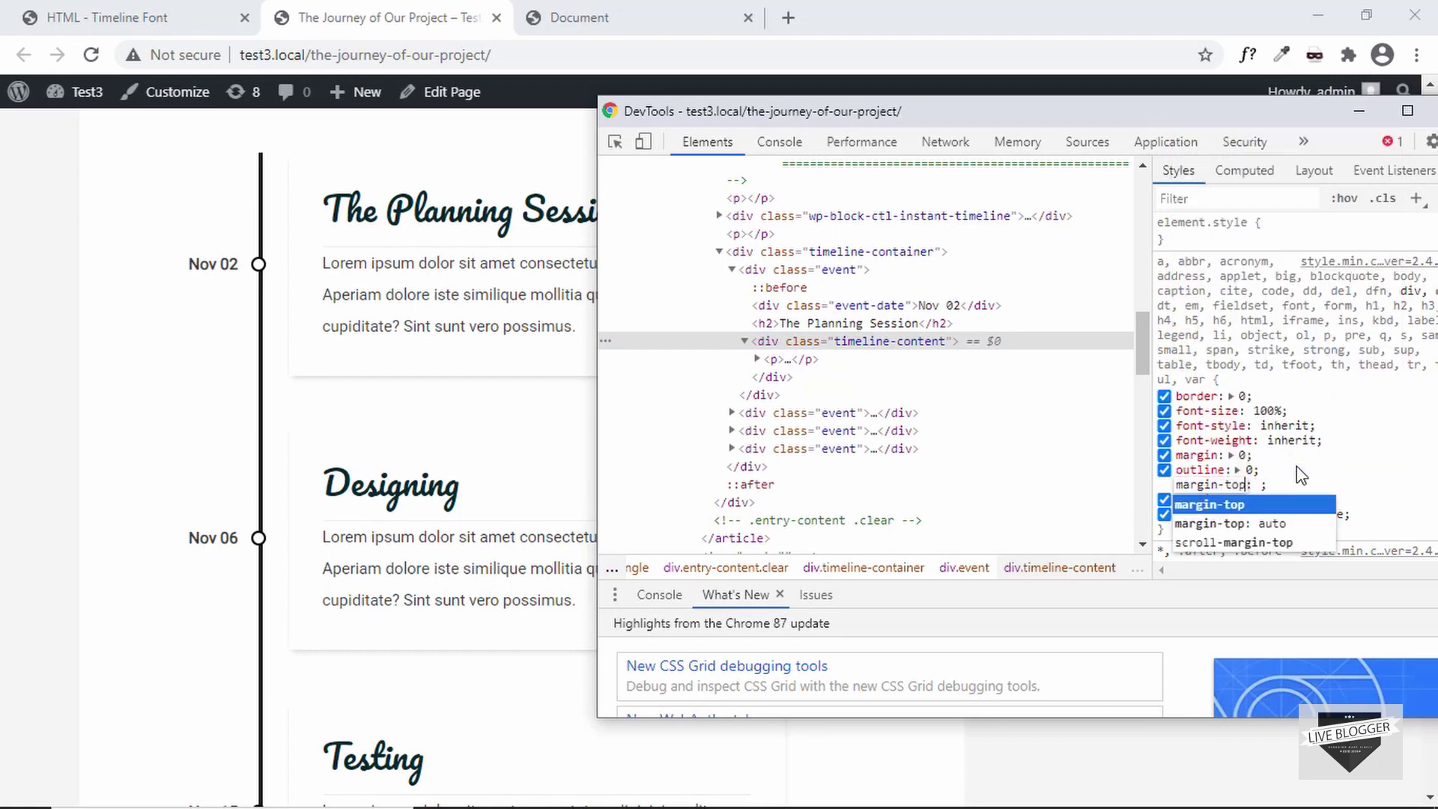
text(20px)
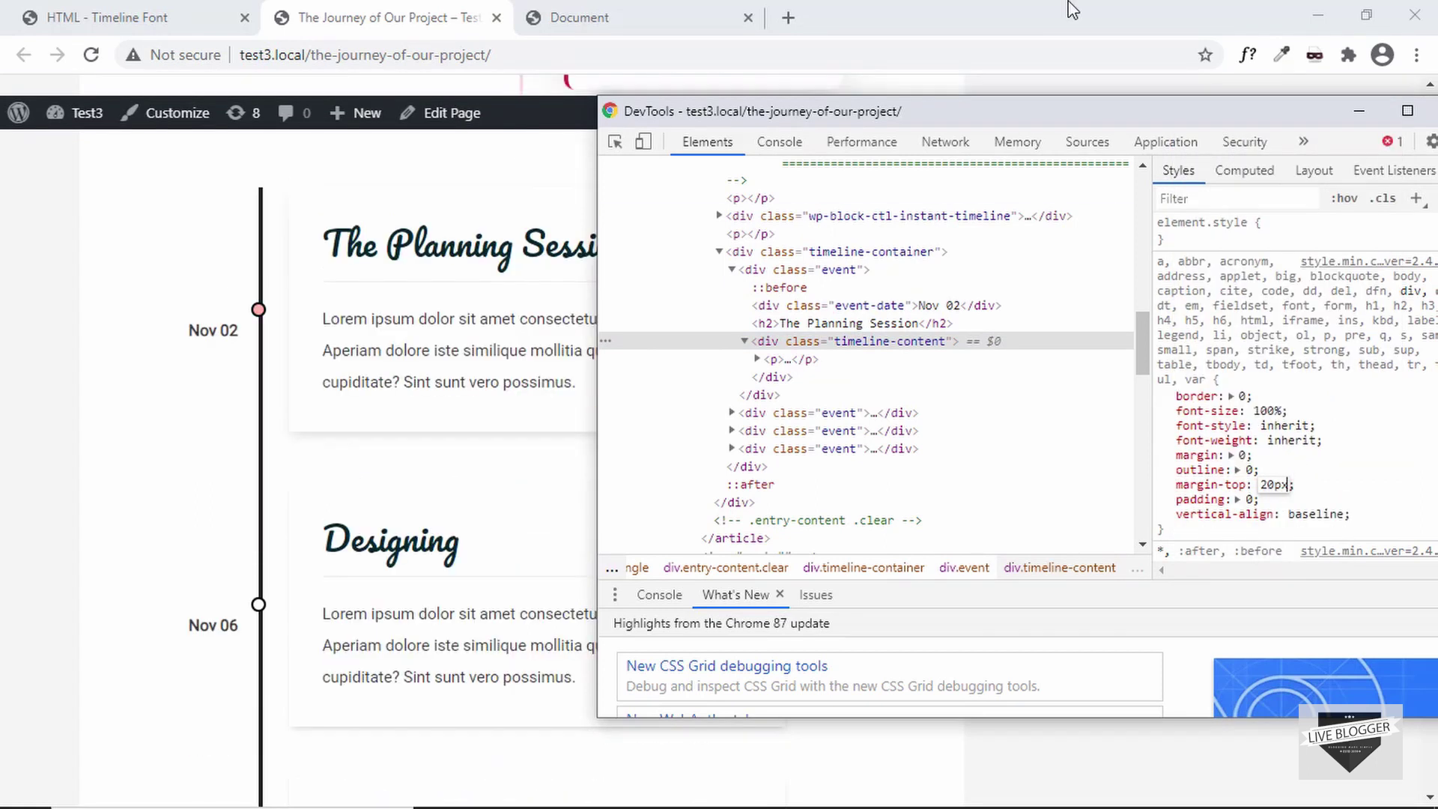
drag(964, 109, 1188, 125)
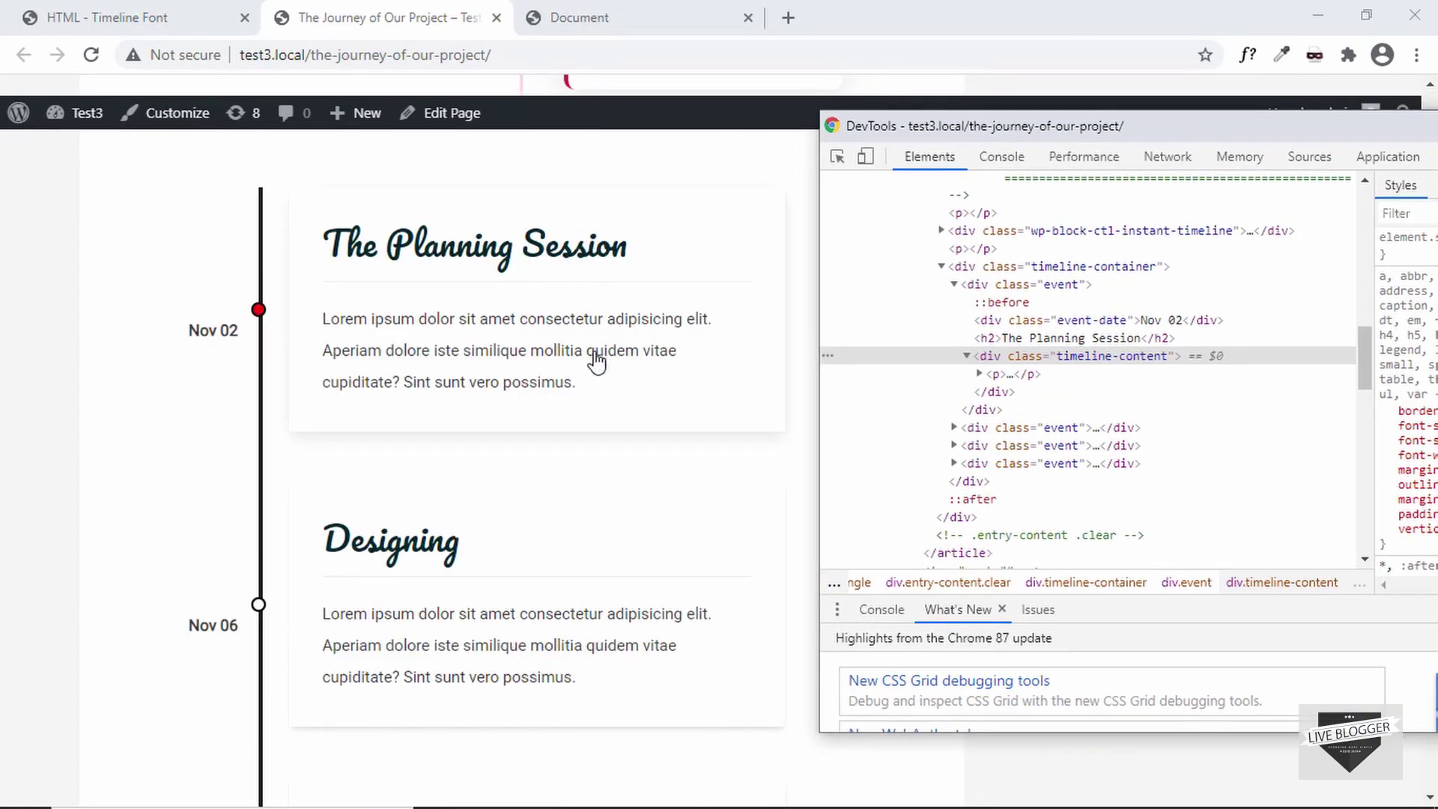
- Put the DevTools window away and compare the three timelines displayed on "The Journey of Our Project" page
drag(973, 125, 802, 133)
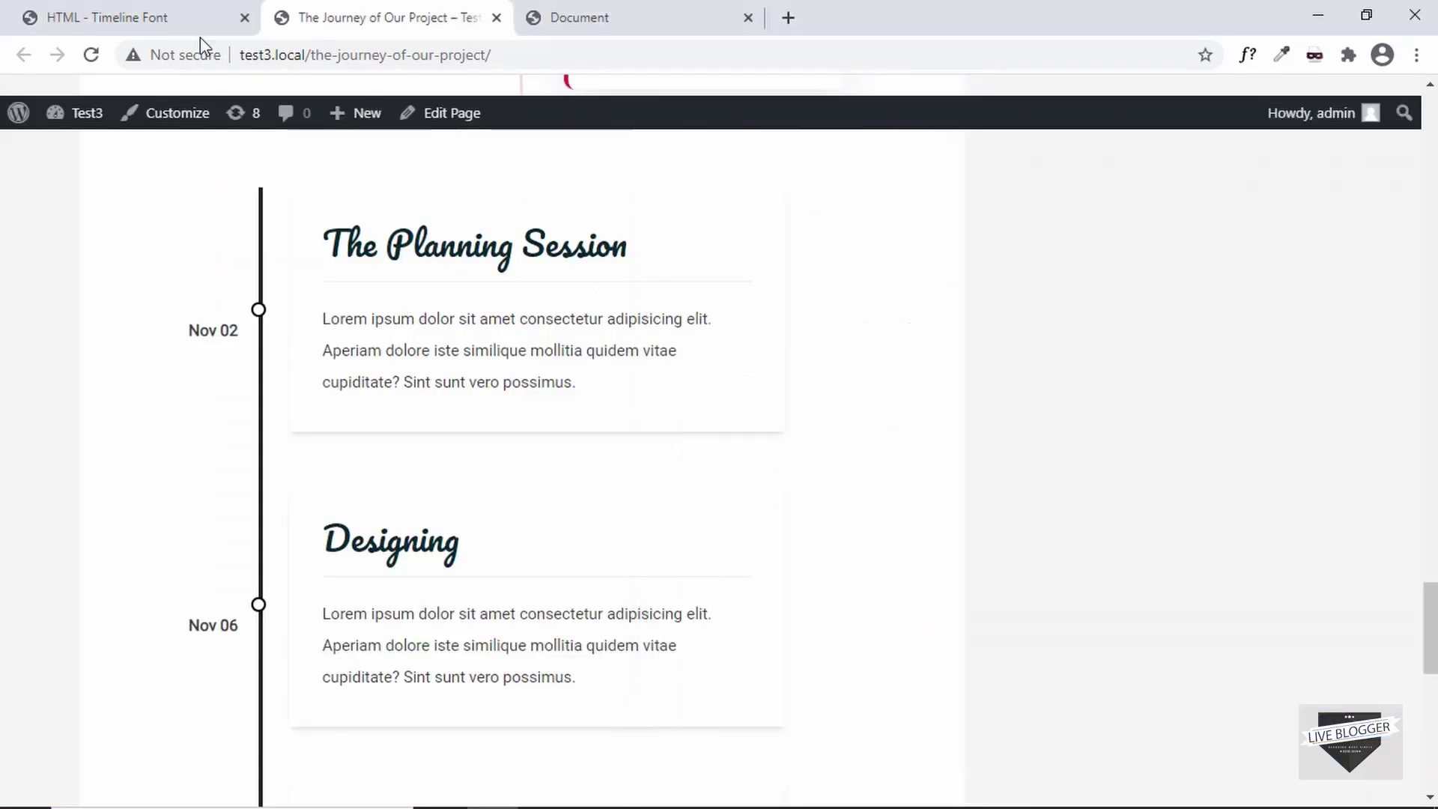
click(200, 19)
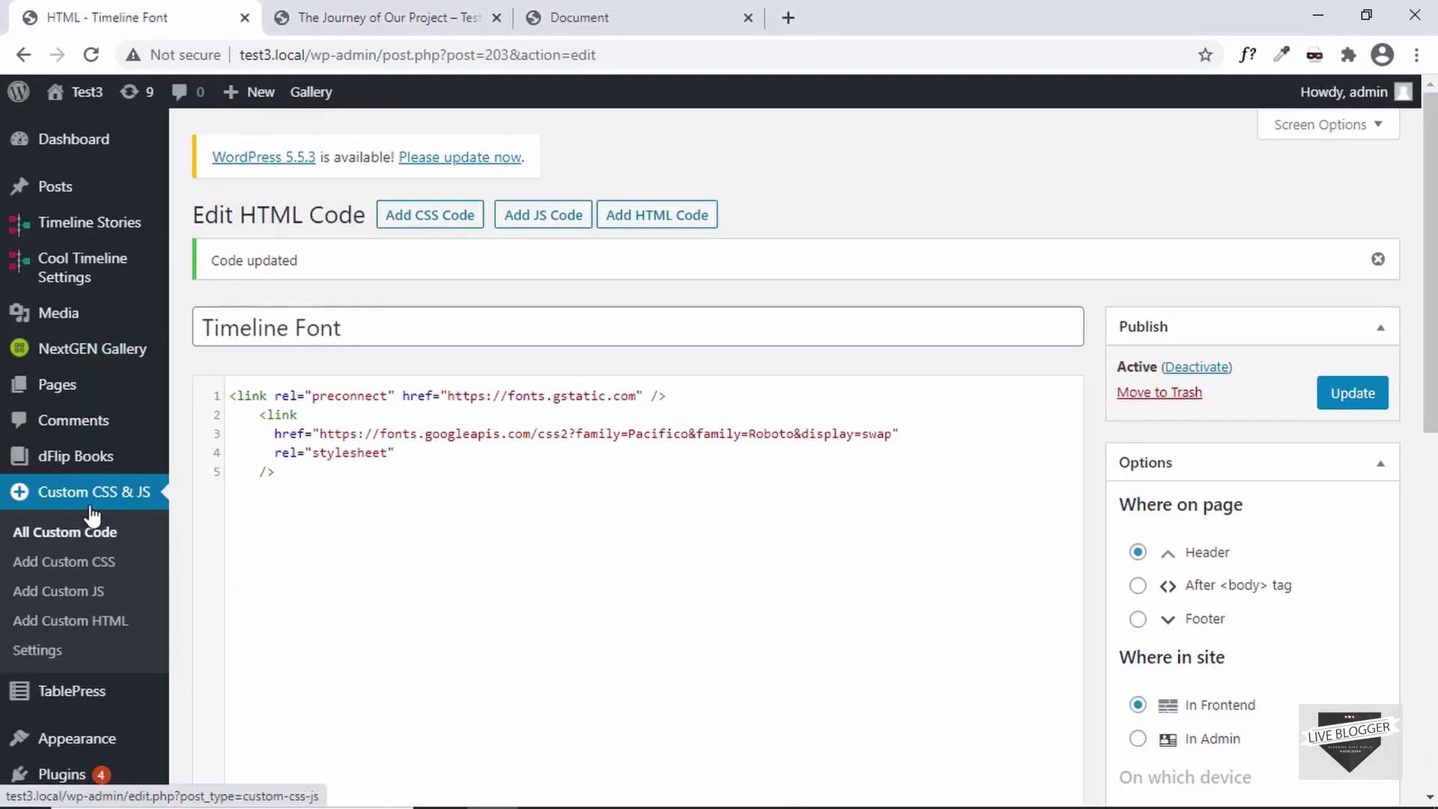
click(385, 13)
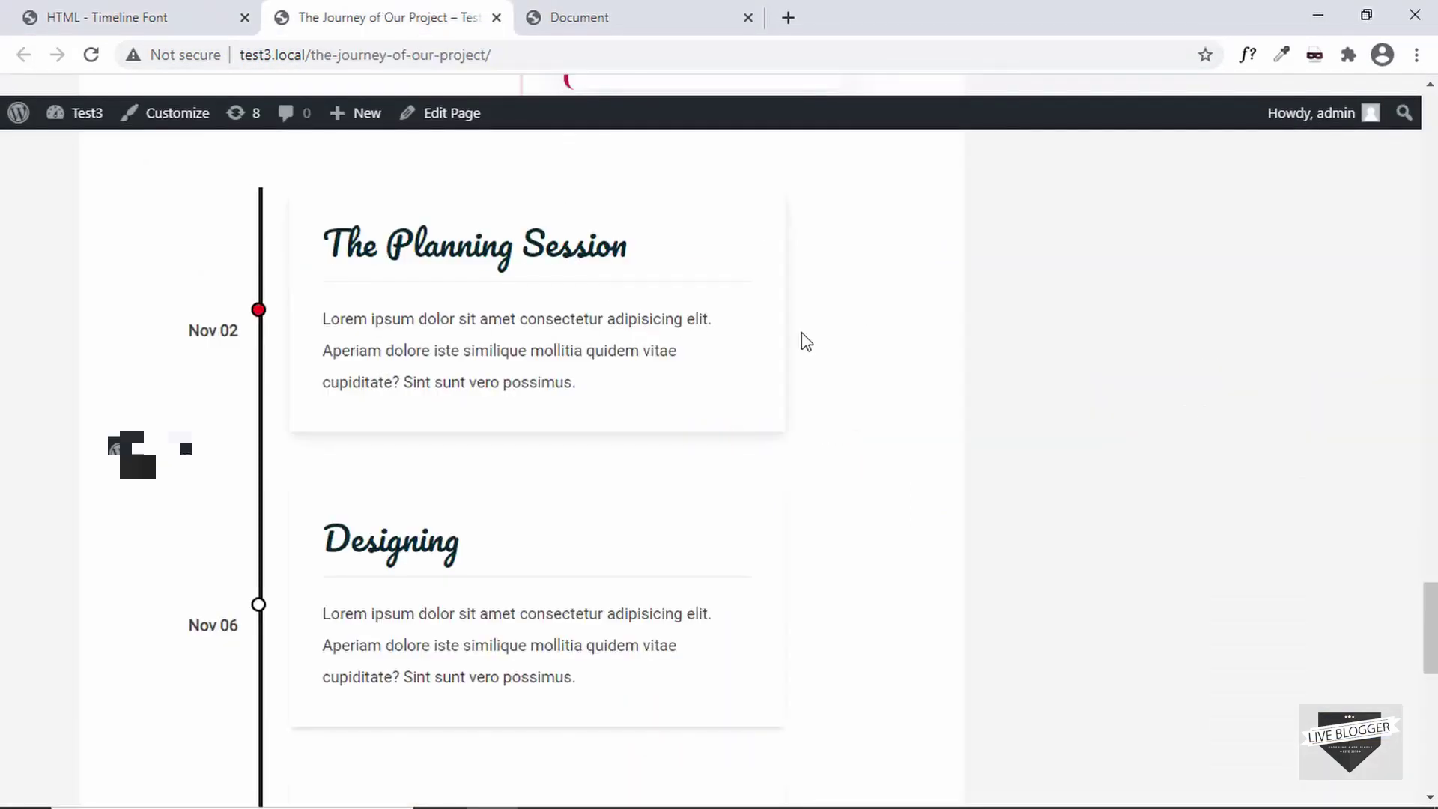
scroll(881, 326, down, 3)
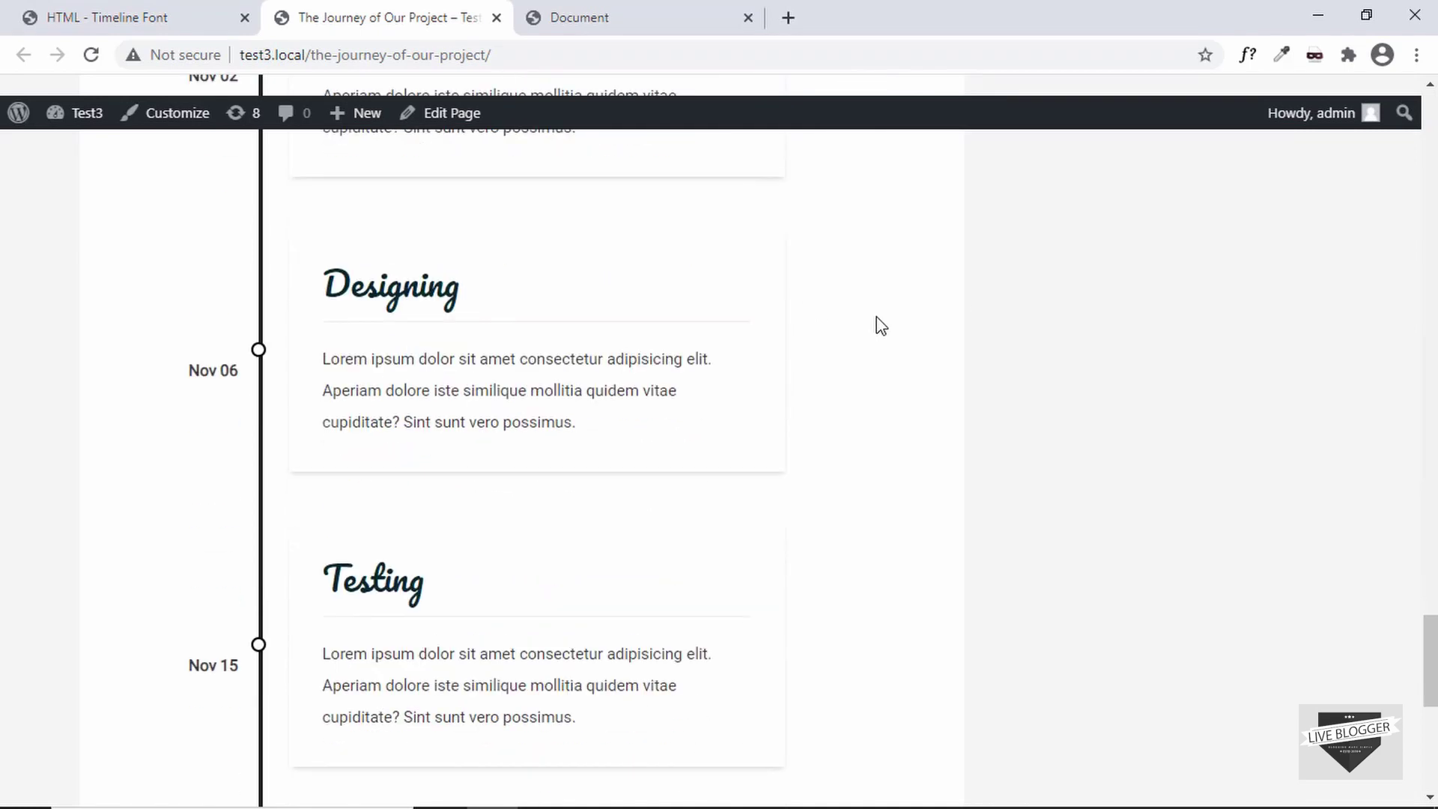
scroll(881, 326, down, 4)
scroll(880, 326, up, 15)
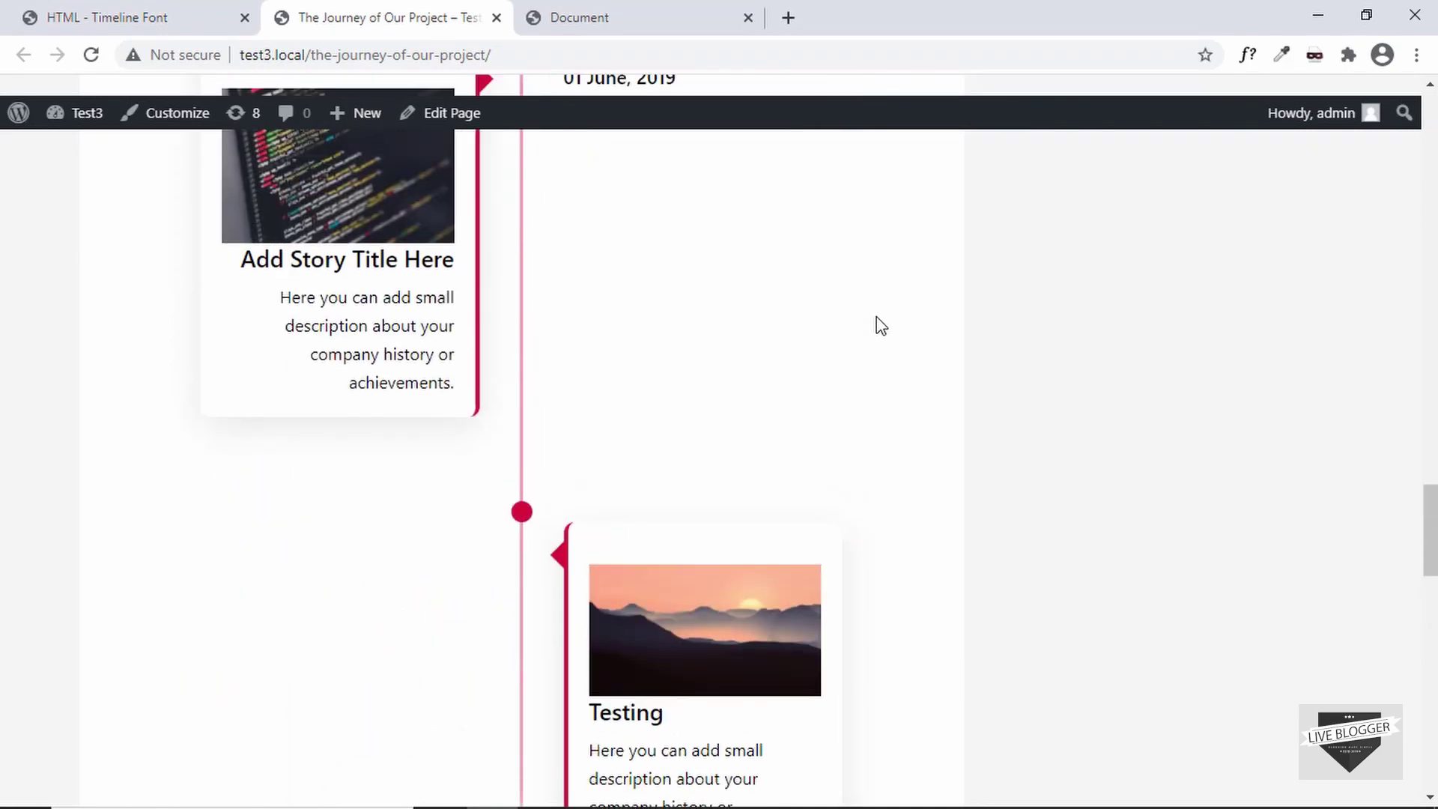
scroll(880, 325, up, 18)
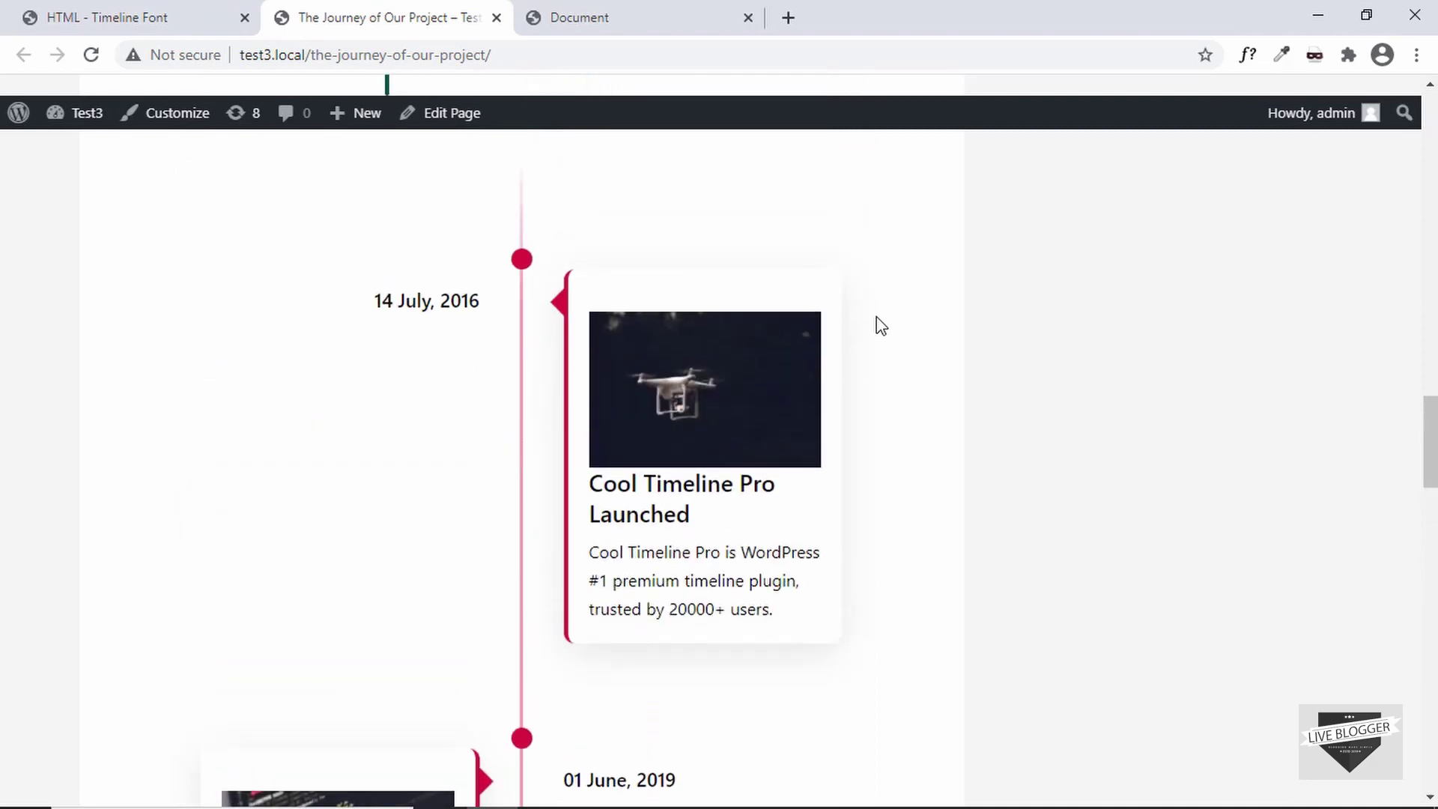
scroll(881, 325, up, 8)
scroll(876, 320, down, 2)
scroll(824, 357, down, 19)
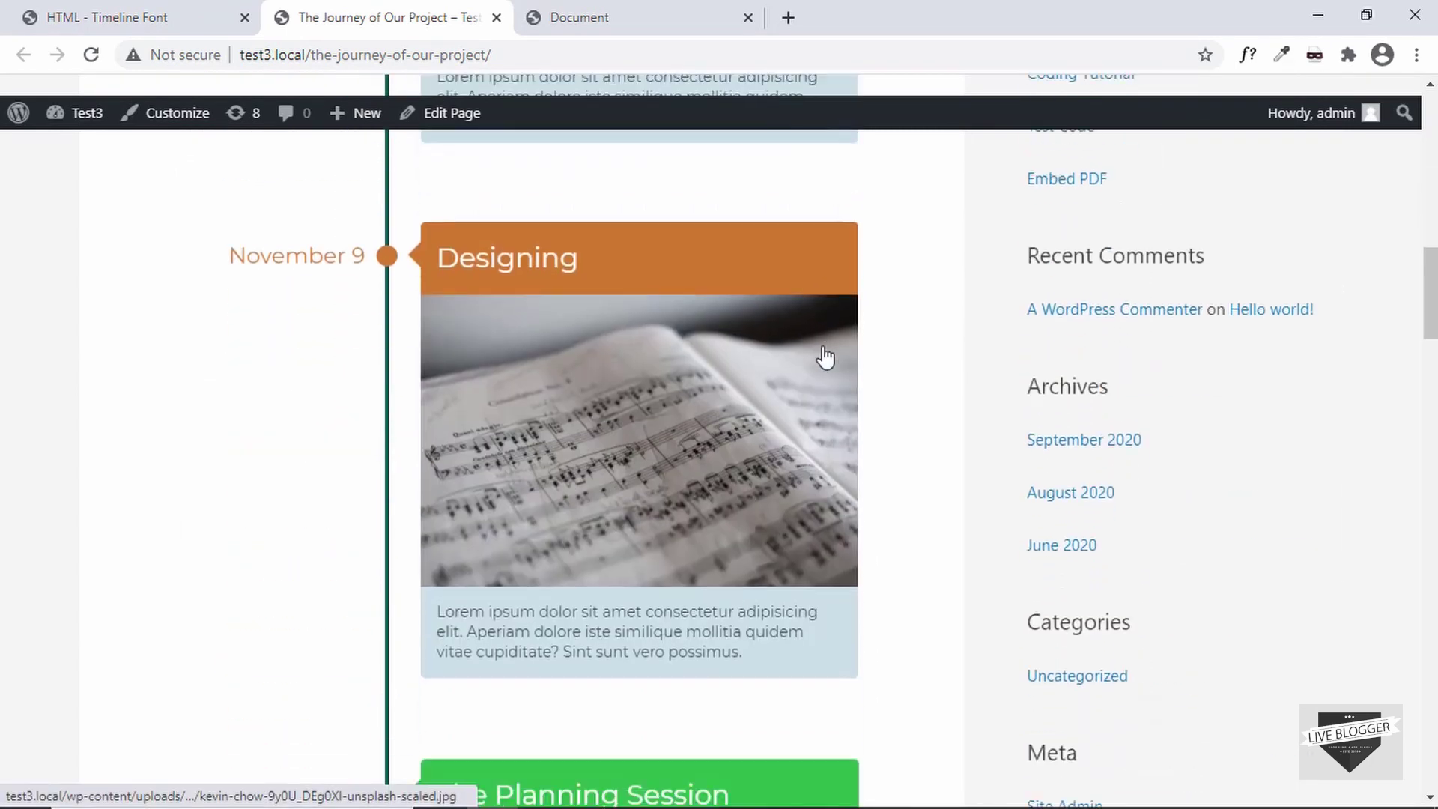
scroll(824, 357, down, 4)
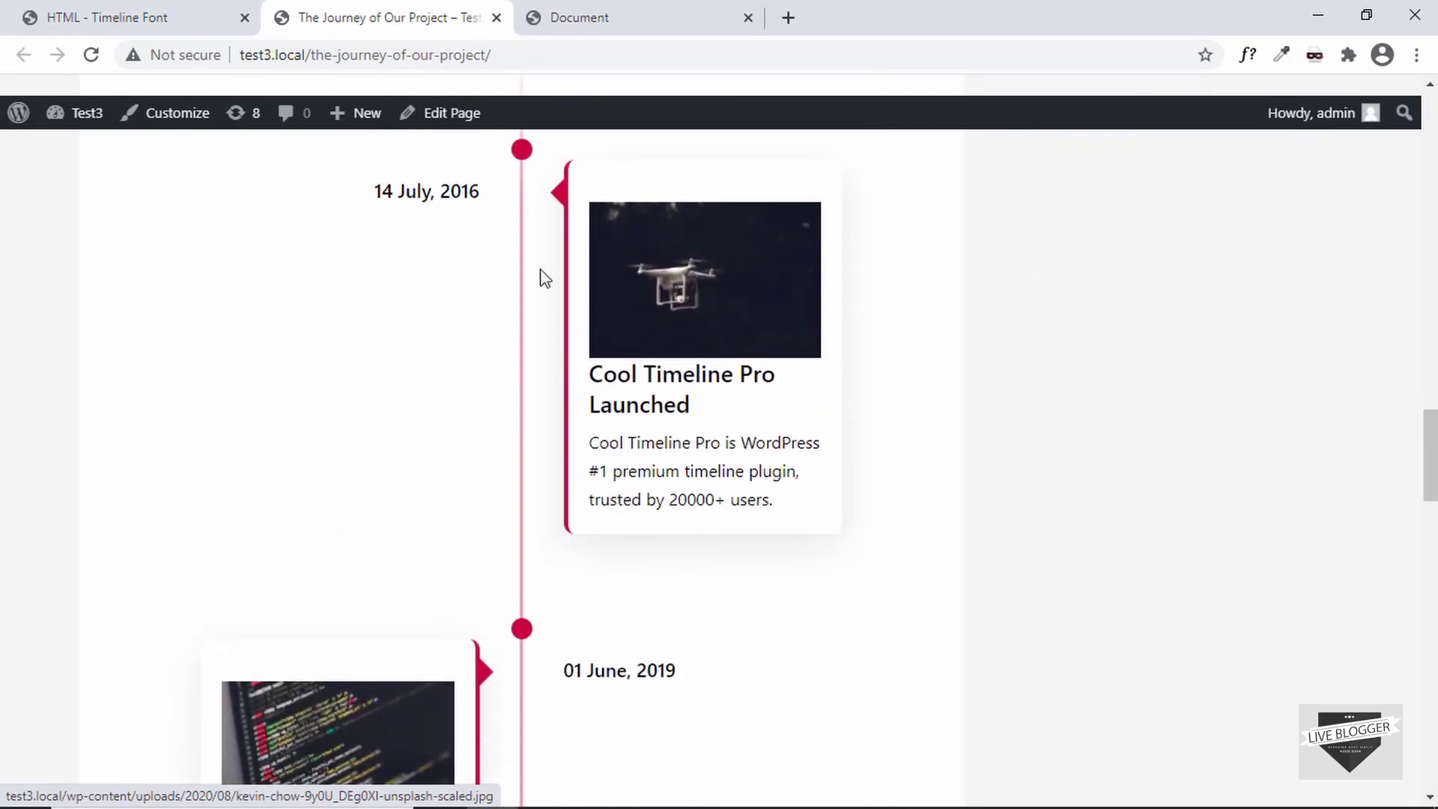
- Examine the spacing, dates and markers of the hand-coded timeline's events, from "The Planning Session" to "Deploying The Website"
click(164, 22)
click(397, 16)
scroll(803, 419, down, 17)
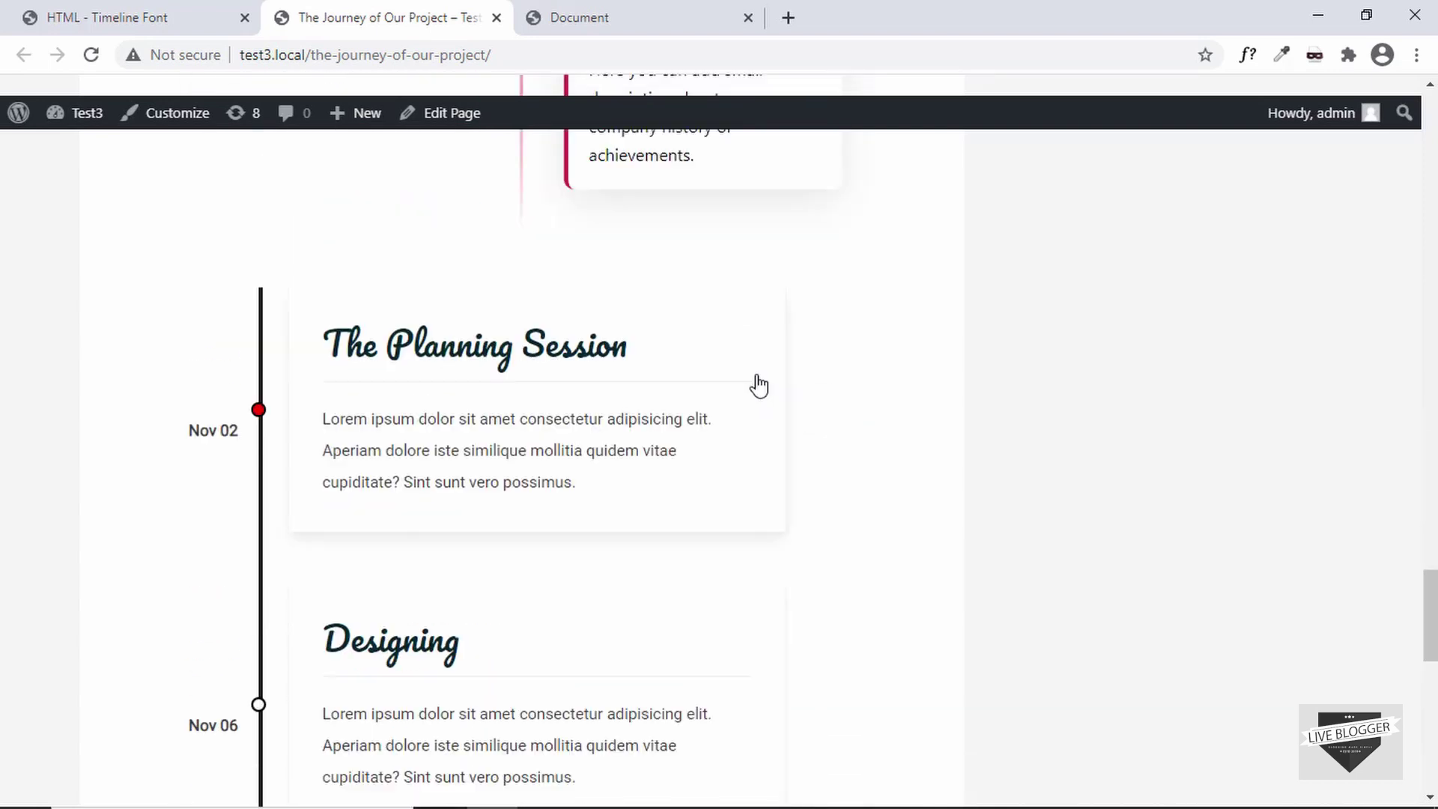
scroll(678, 410, down, 6)
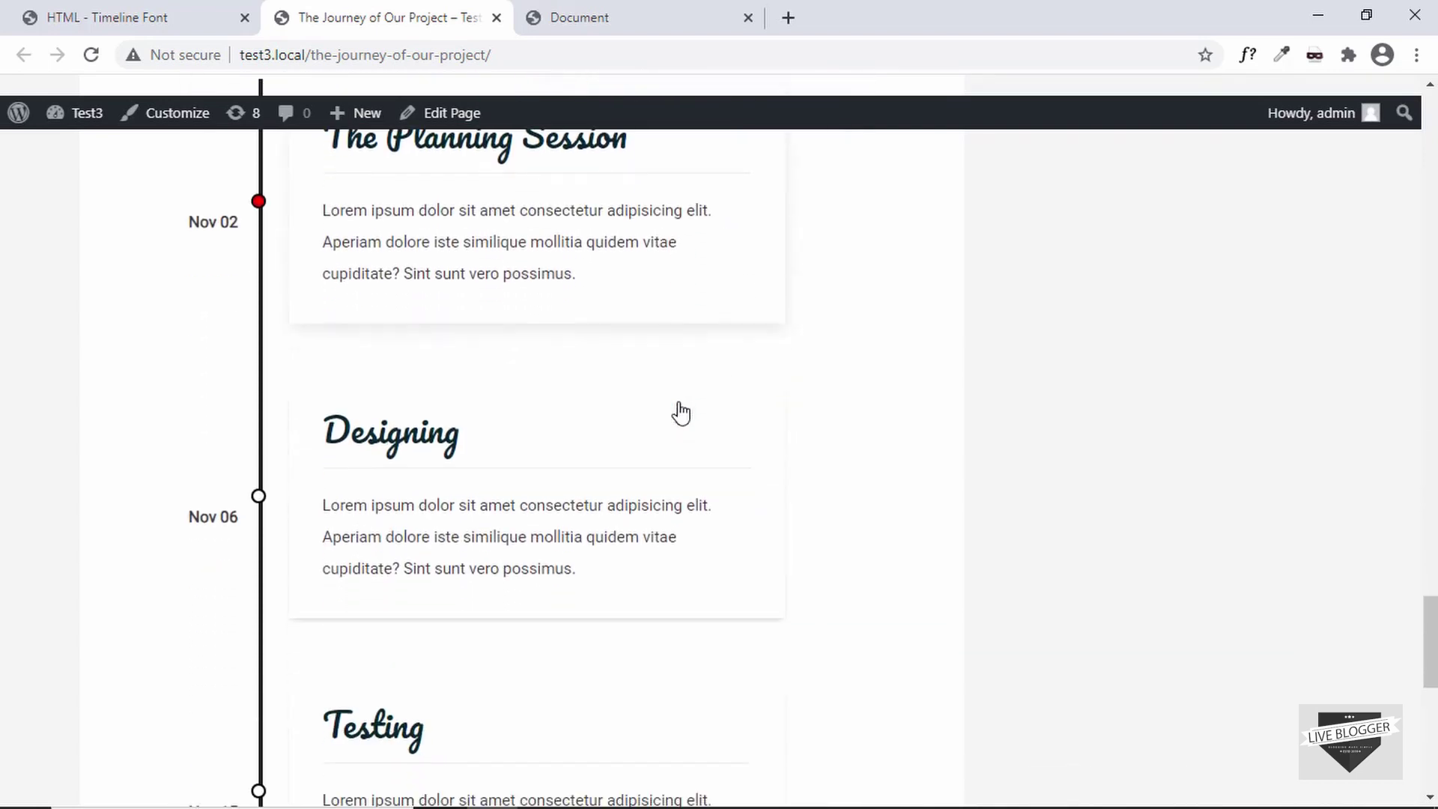
scroll(678, 411, down, 7)
scroll(678, 411, up, 9)
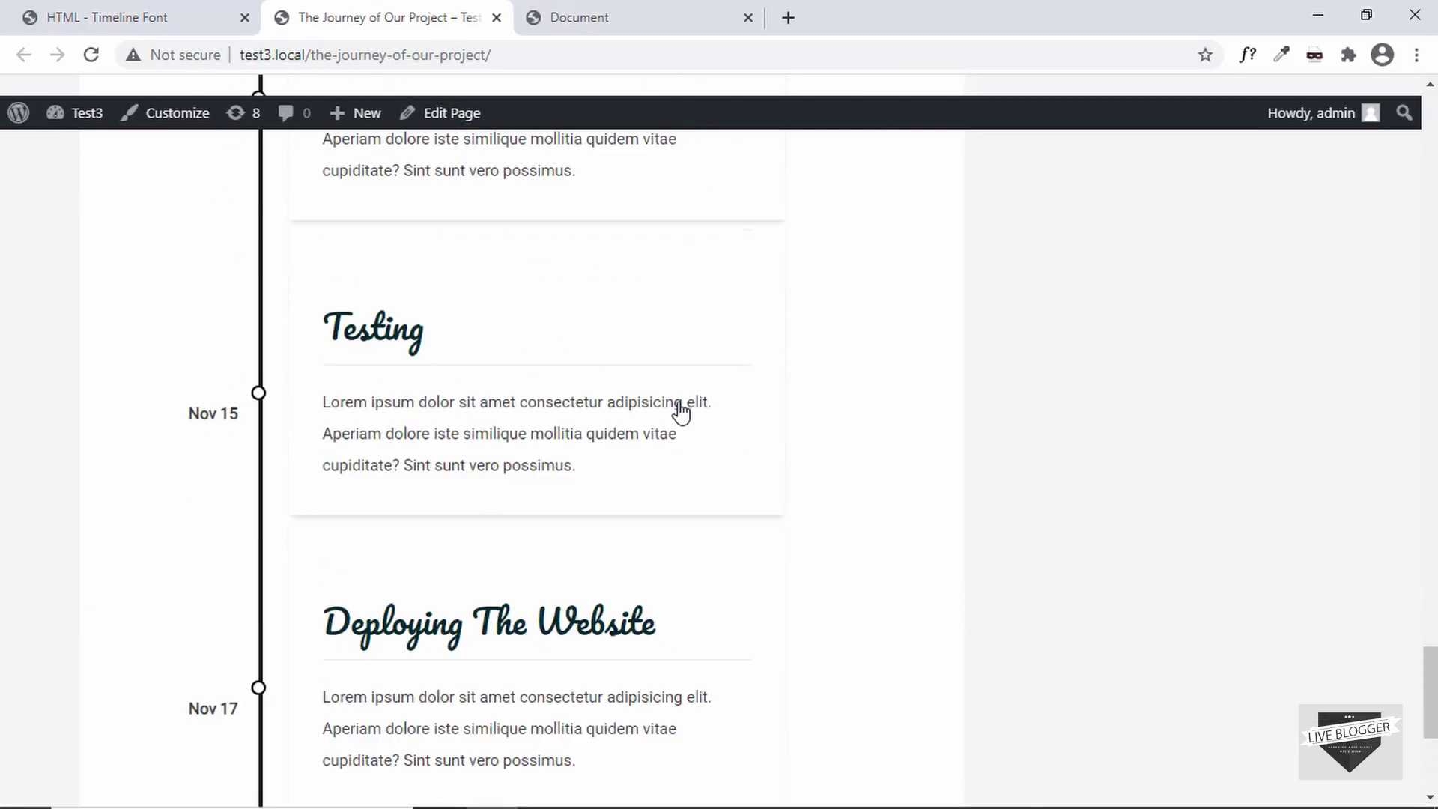
scroll(837, 382, up, 2)
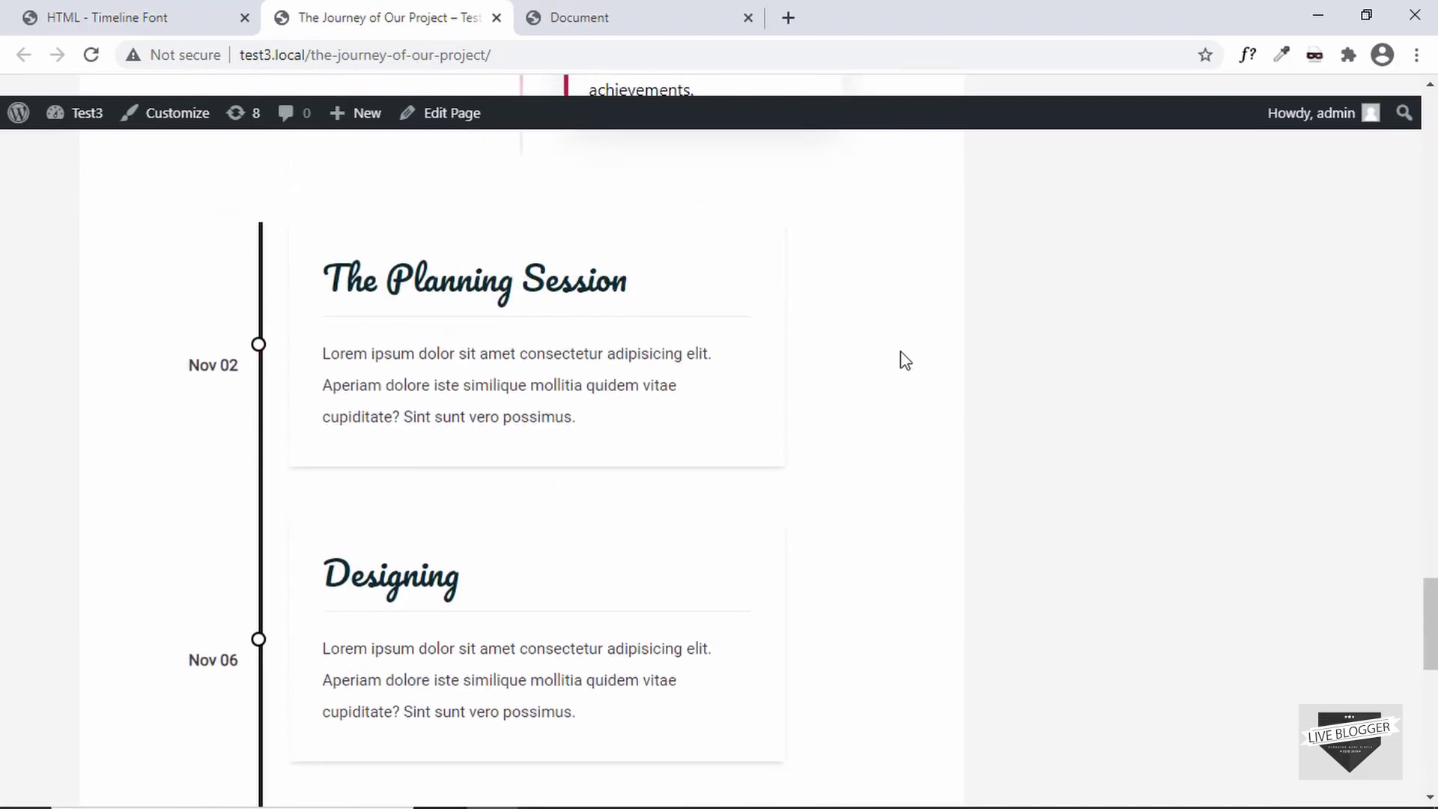
- Add a margin-top of 0 to the .timeline-container .event .event-date rule in DevTools, and minimize its window to uncover the timeline
key(ctrl+shift+i)
text(margin-to)
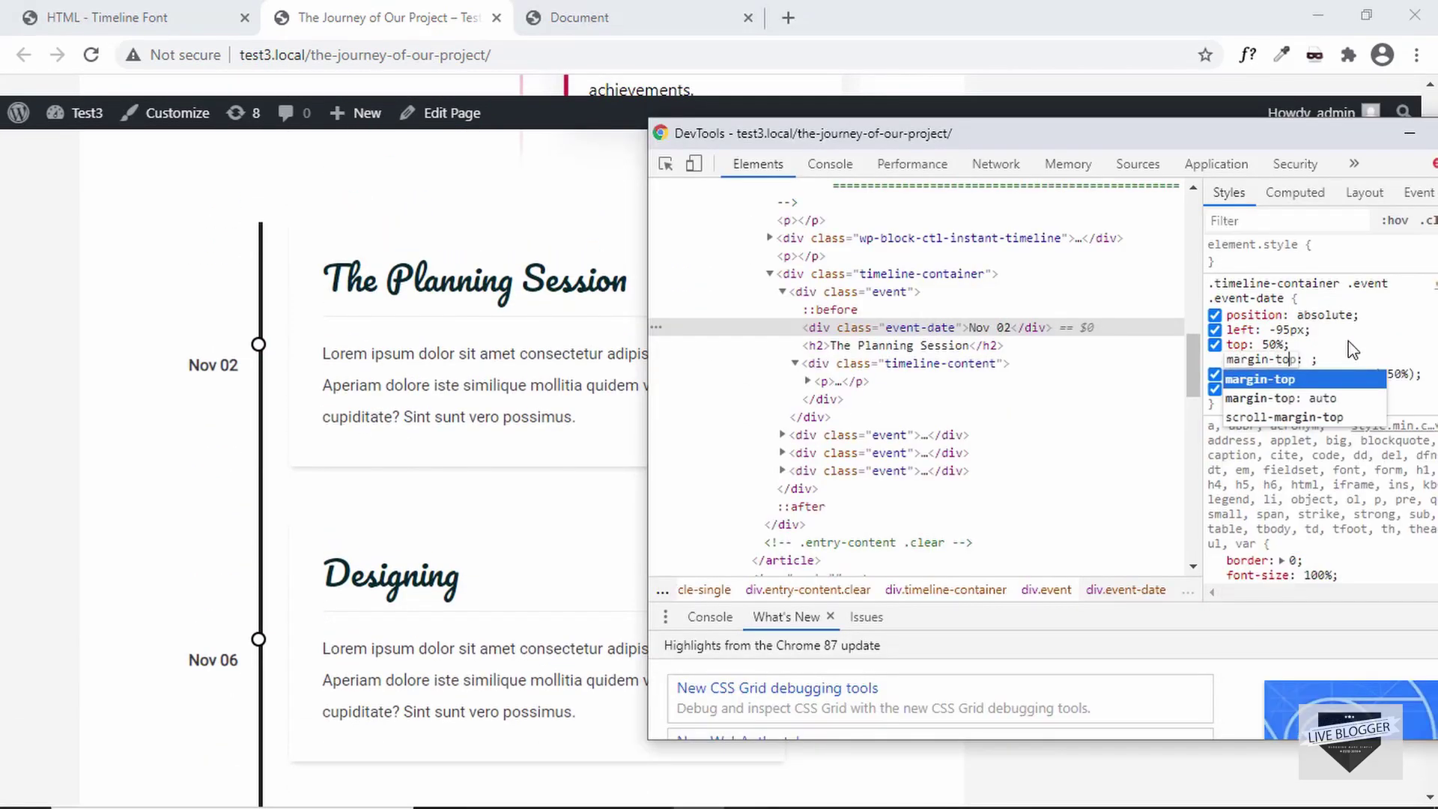
text(p: 0;)
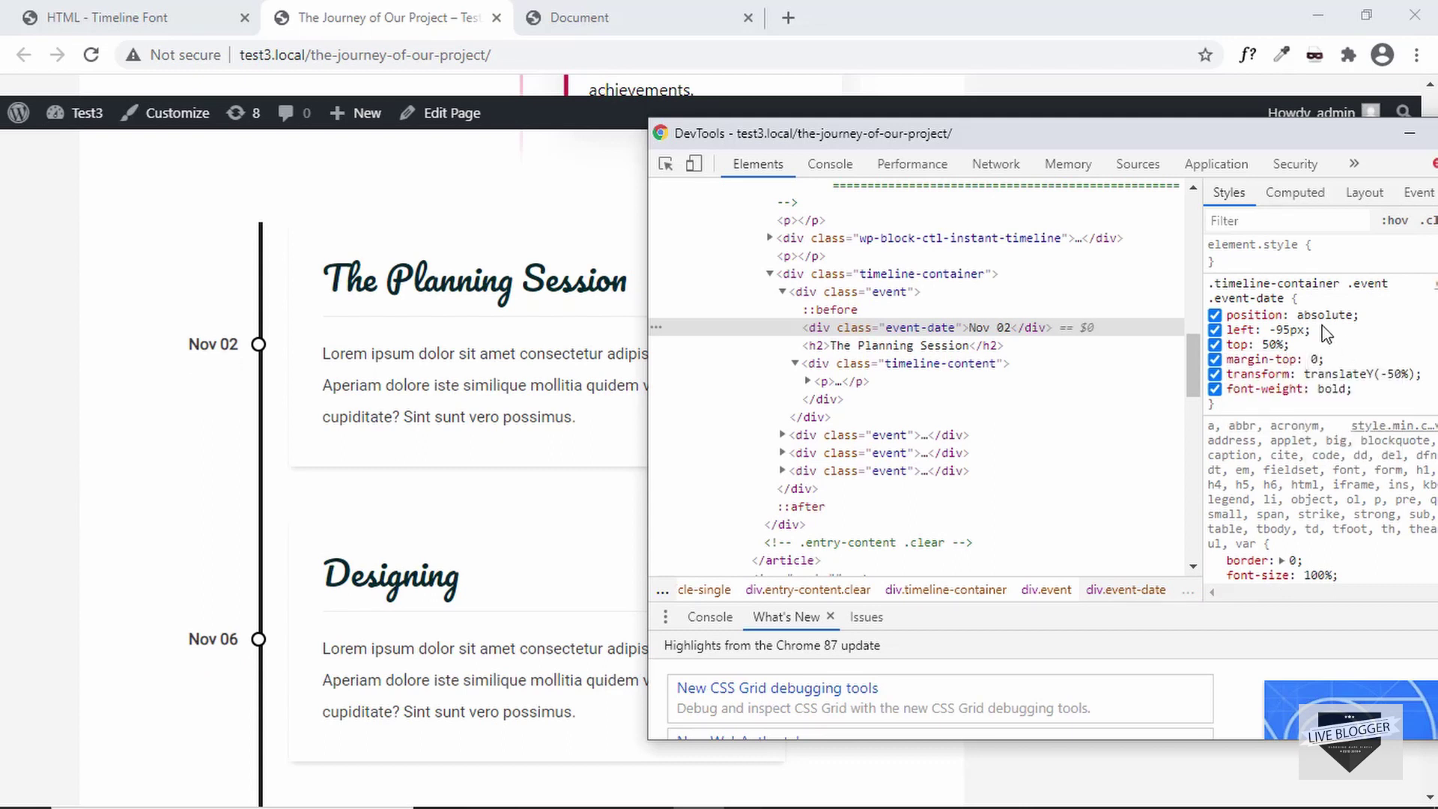
drag(1283, 135, 1060, 143)
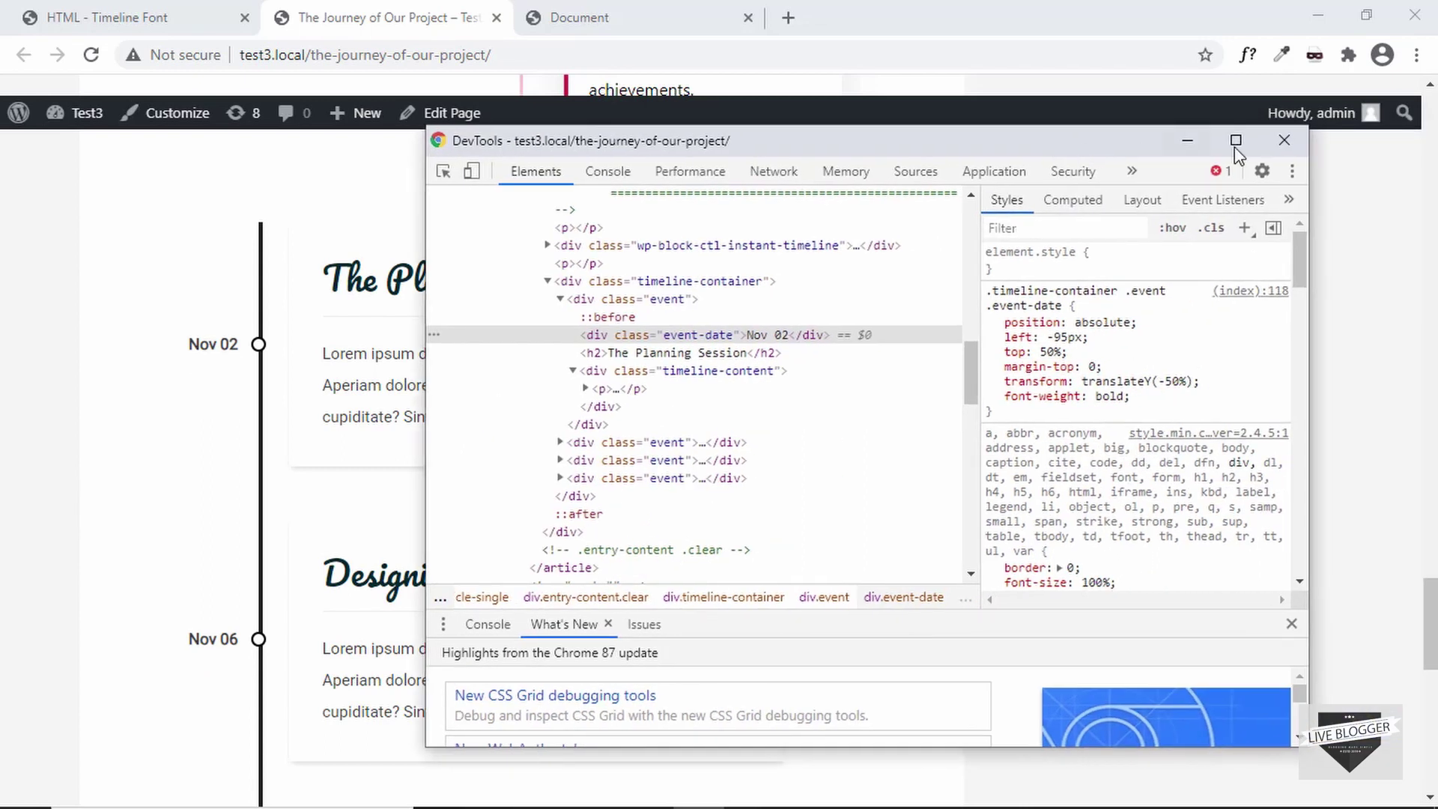
click(1190, 141)
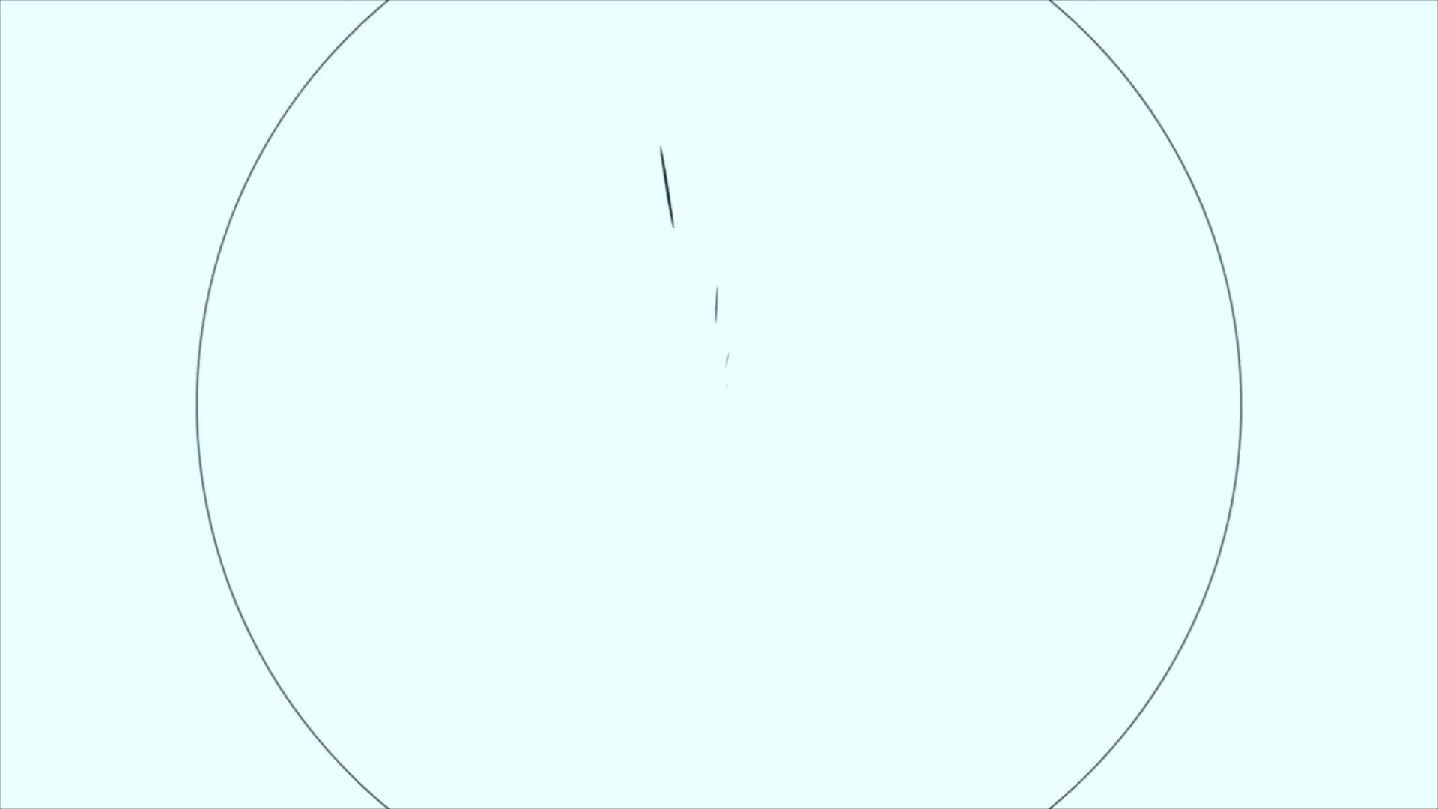